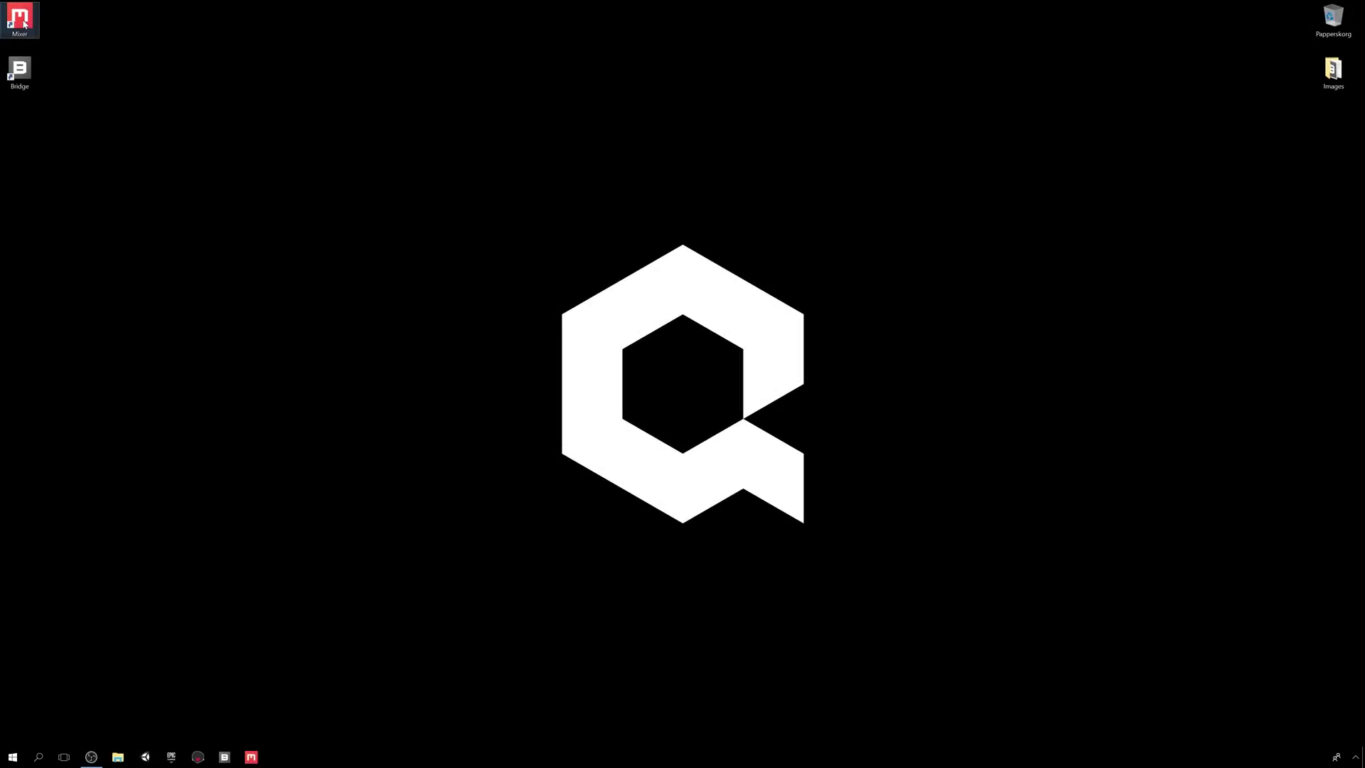
- Launch Quixel Mixer, accept the default storage paths, and bring up license sign-in
double_click(26, 24)
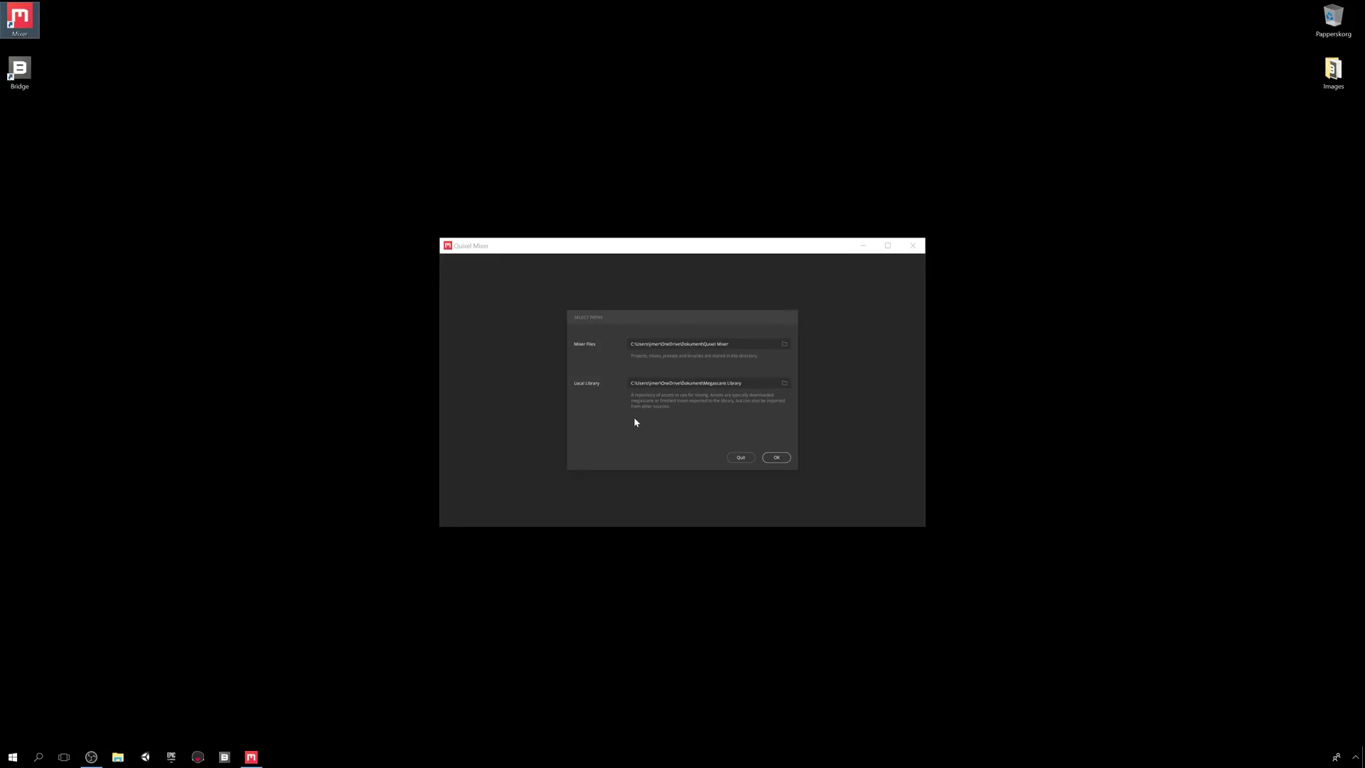
left_click(777, 457)
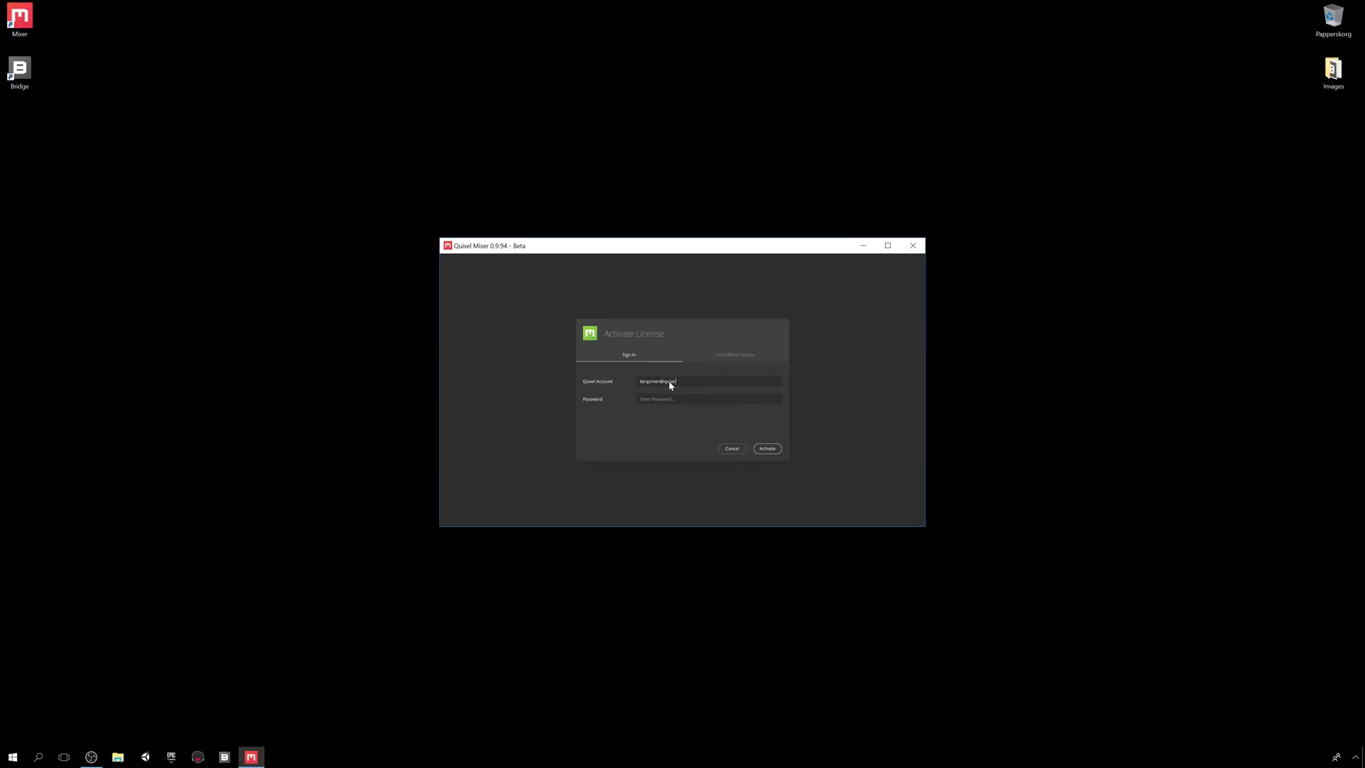
left_click(671, 400)
- Activate the license with the account password and create the project 'My Project'
type("********")
left_click(767, 448)
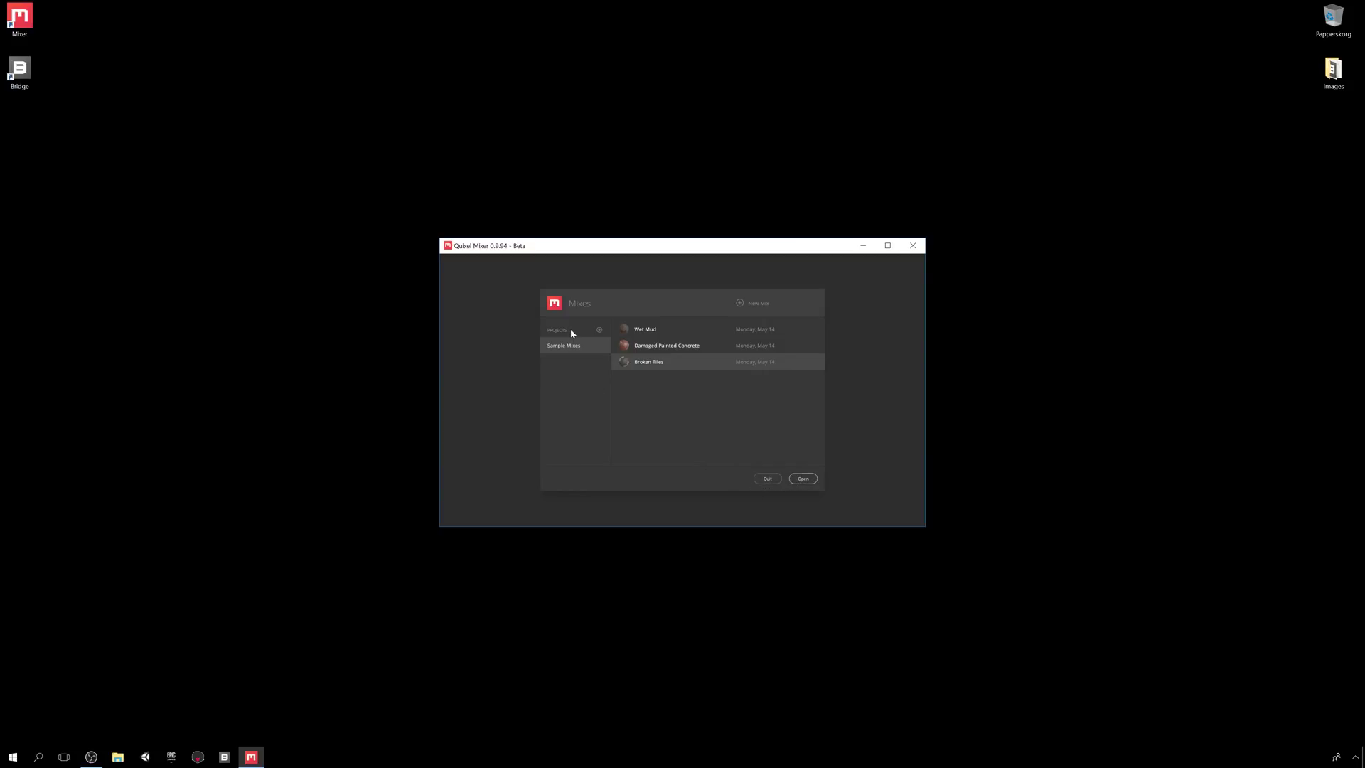
left_click(600, 330)
type("My Project")
left_click(777, 430)
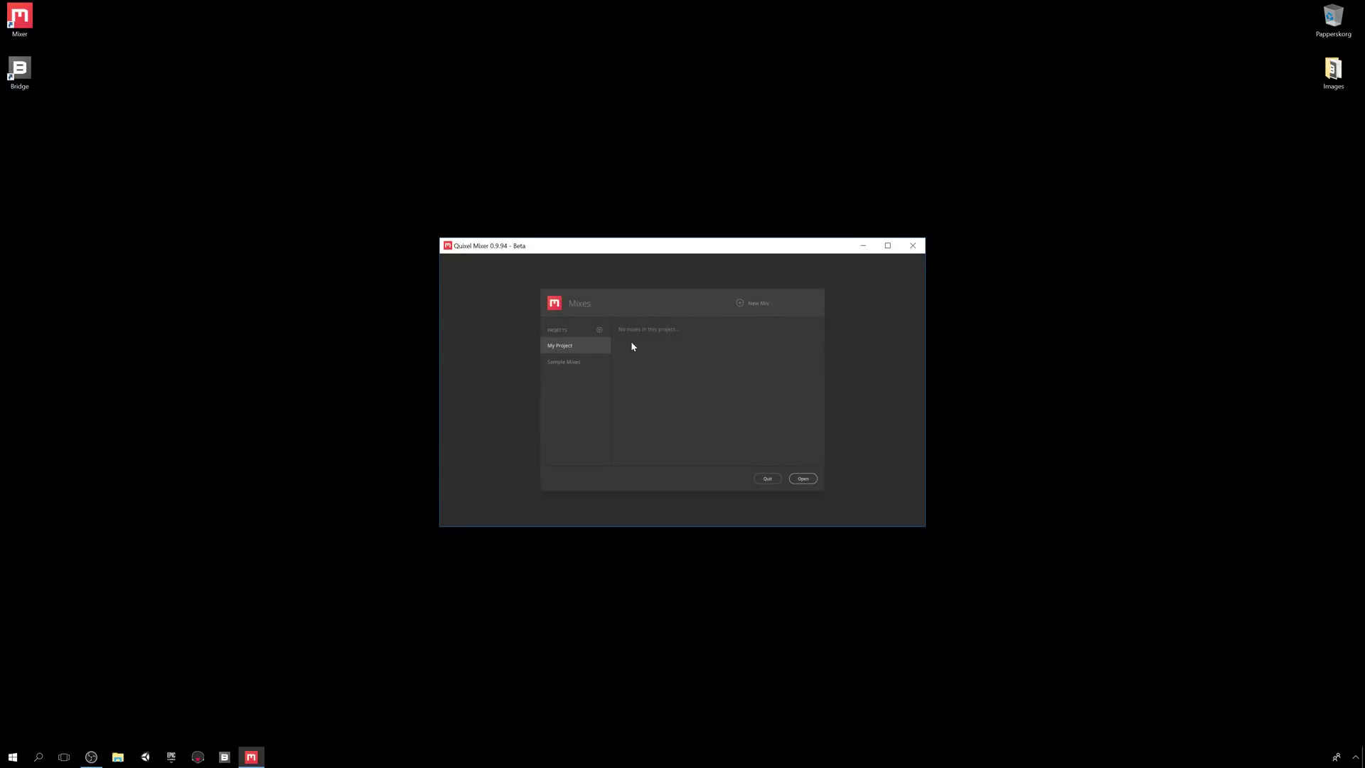
- Create a new 2048 px Metalness mix named 'My Mix'
left_click(753, 304)
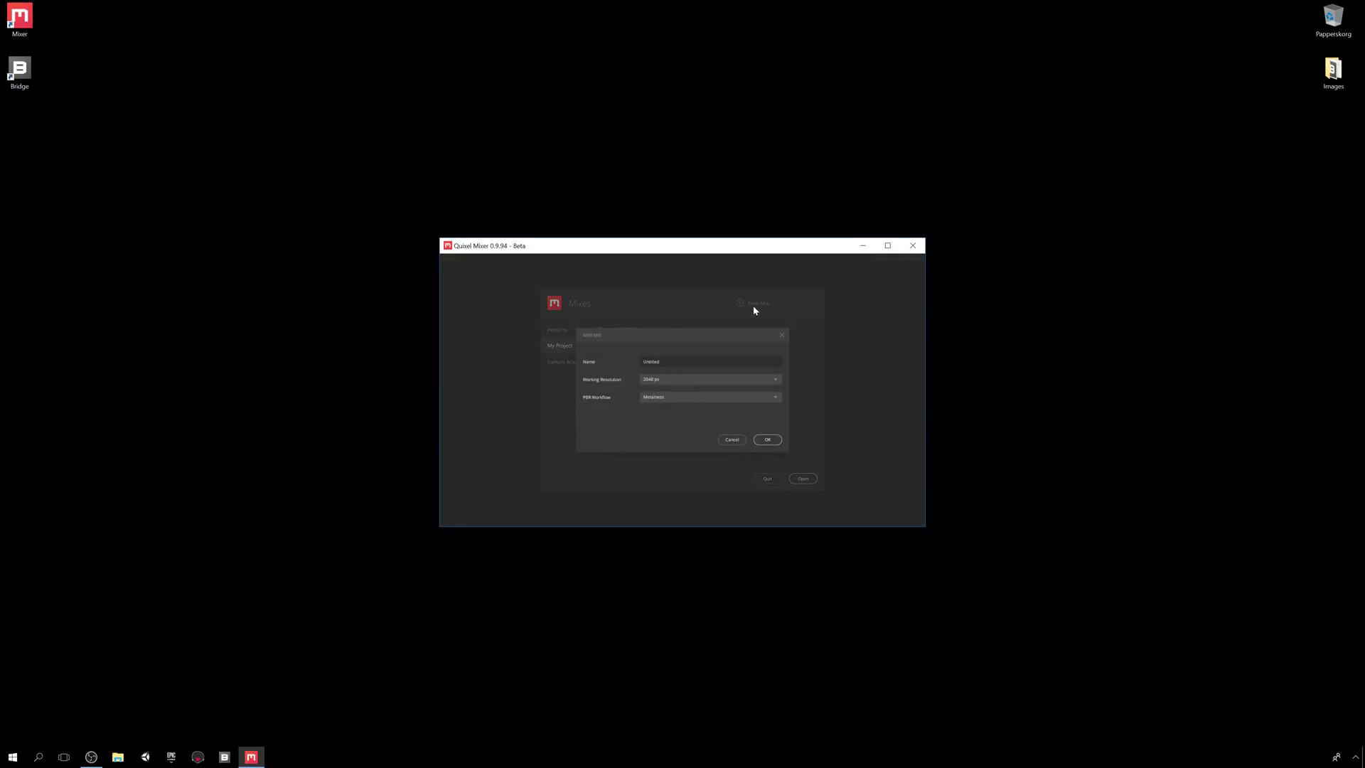
left_click(689, 364)
type("My Mix")
left_click(739, 379)
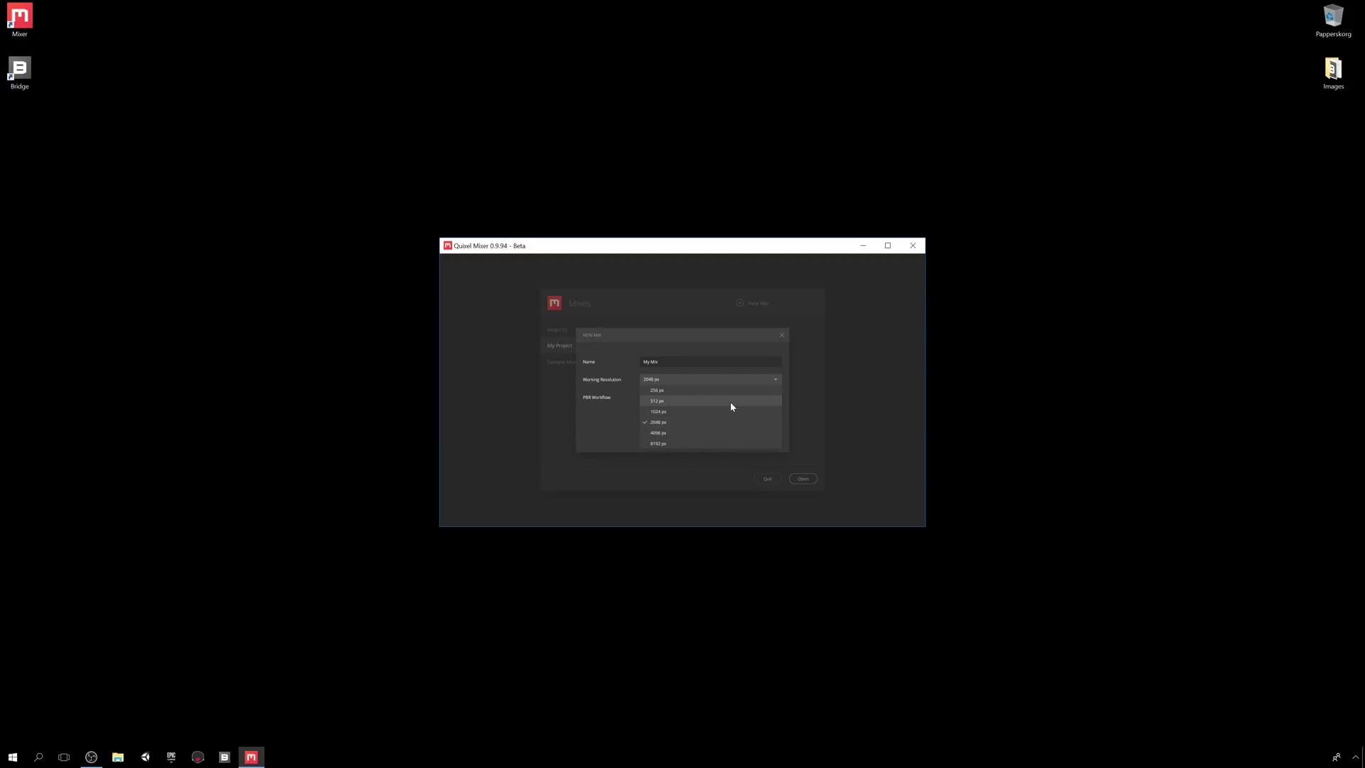
left_click(731, 422)
left_click(735, 396)
left_click(729, 419)
left_click(768, 440)
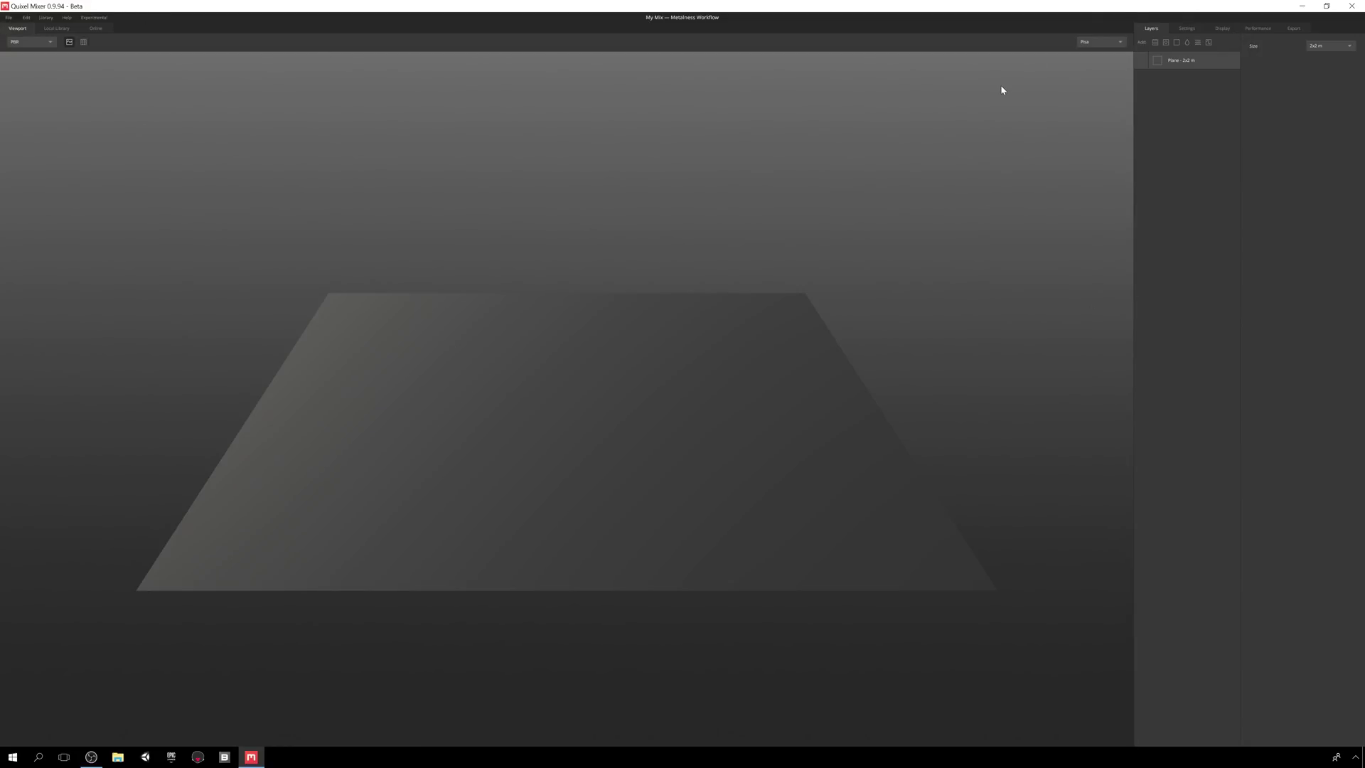
left_click(9, 17)
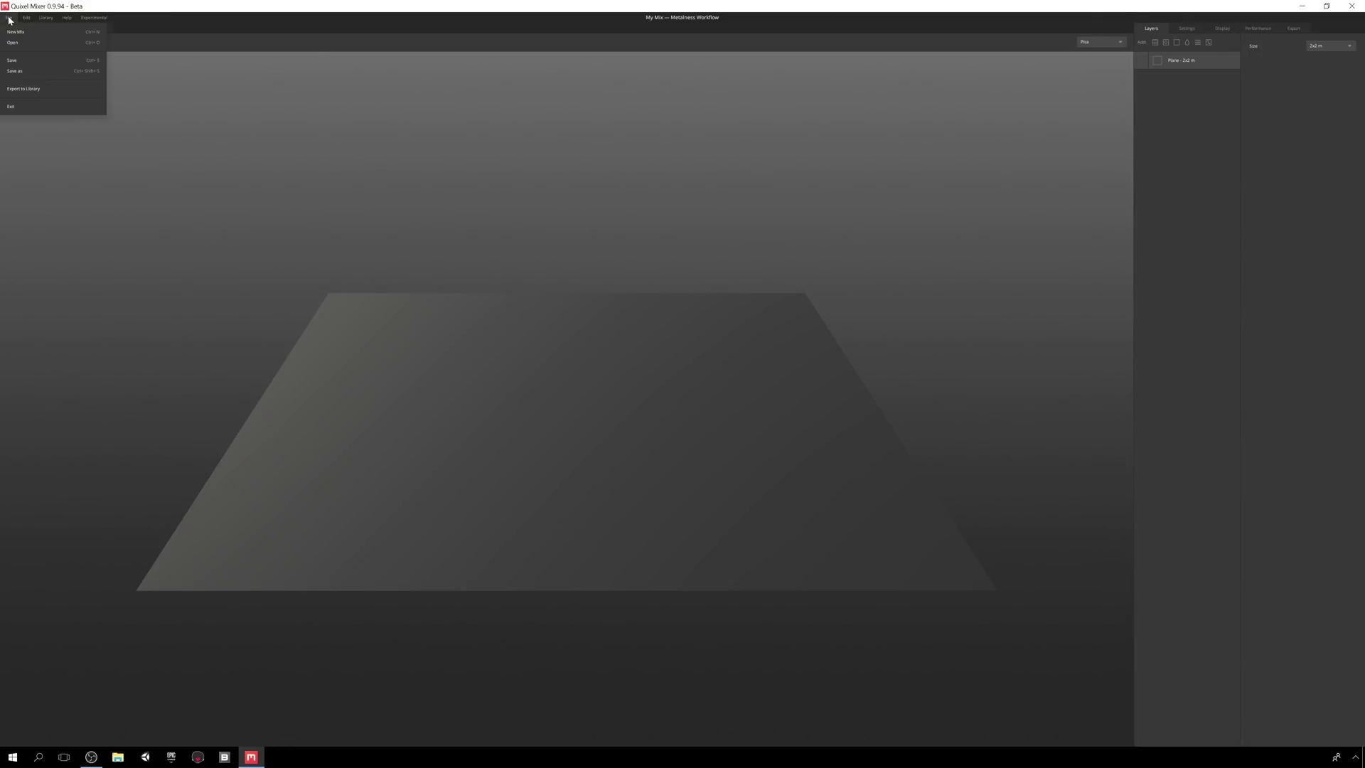
left_click(61, 37)
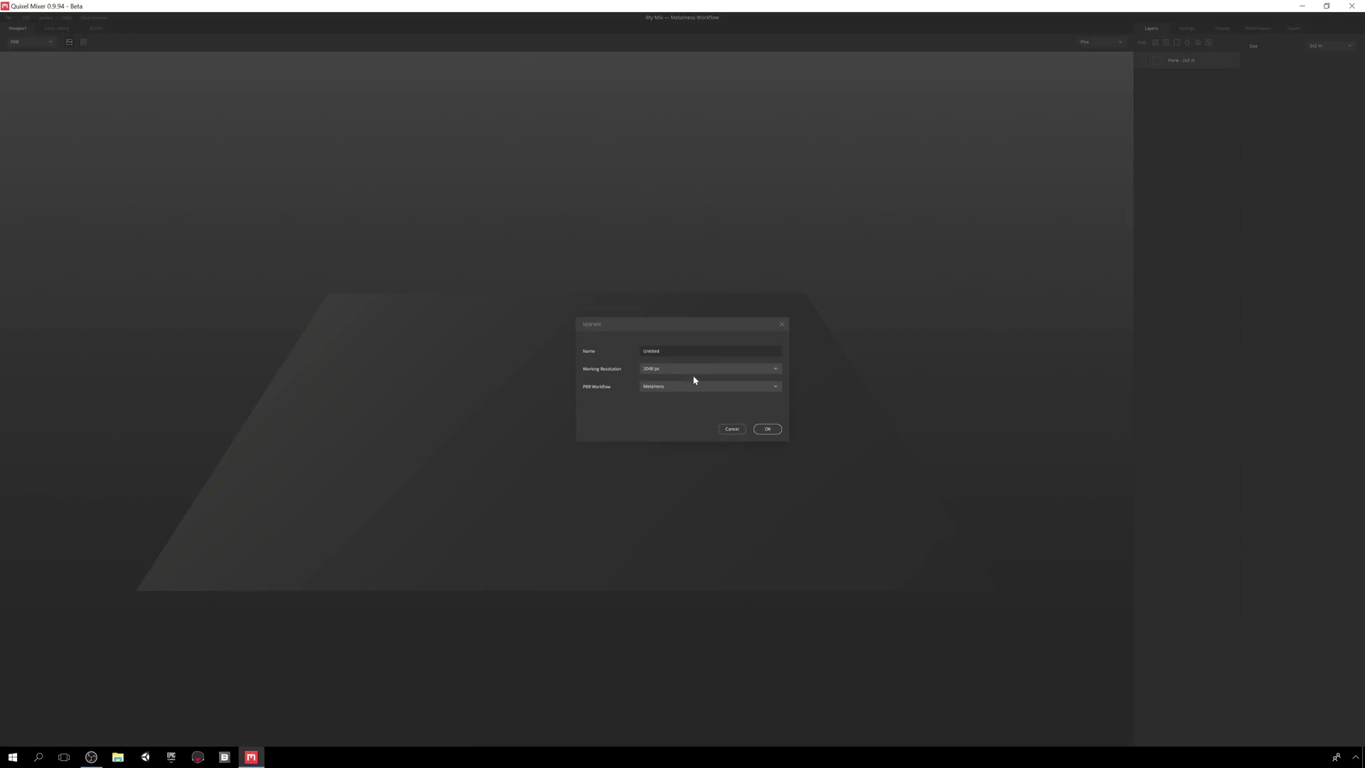
left_click(723, 429)
left_click(9, 17)
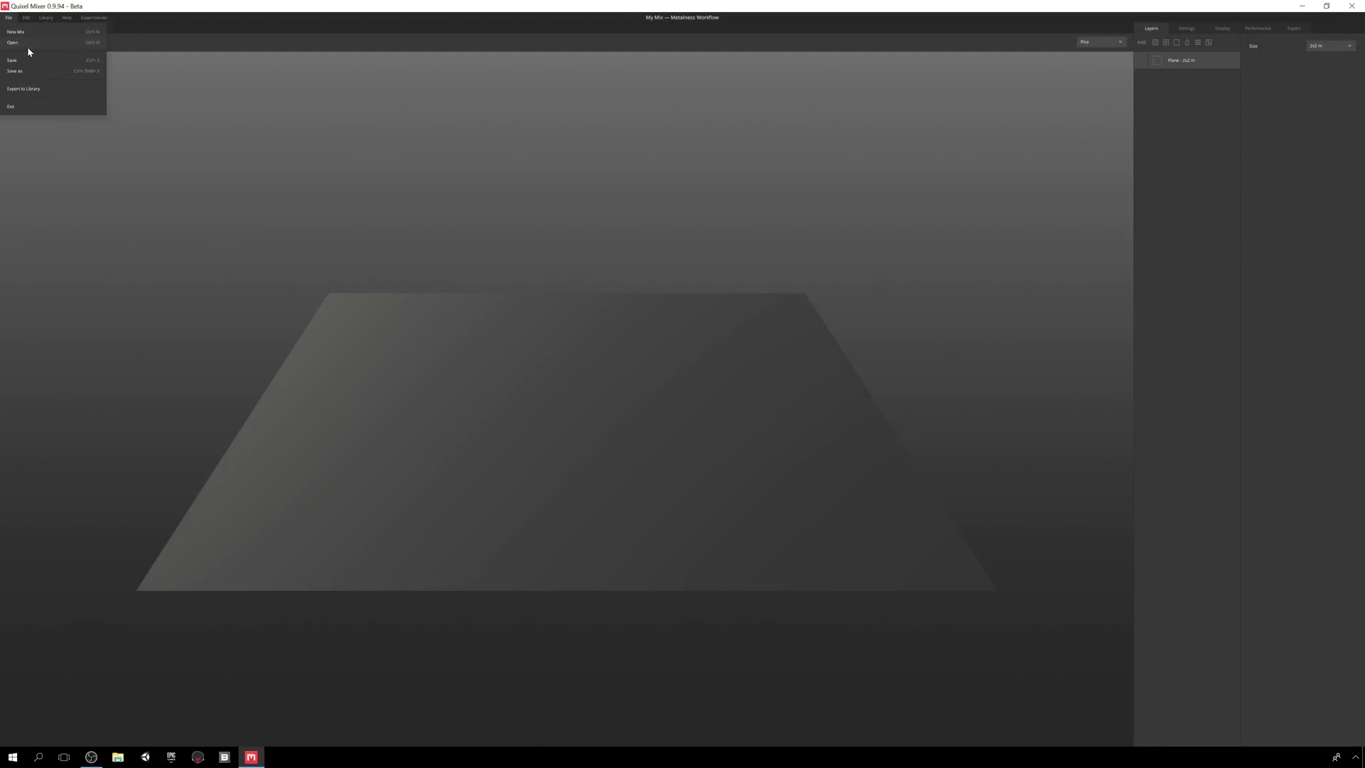
left_click(33, 51)
left_click(586, 350)
left_click(650, 351)
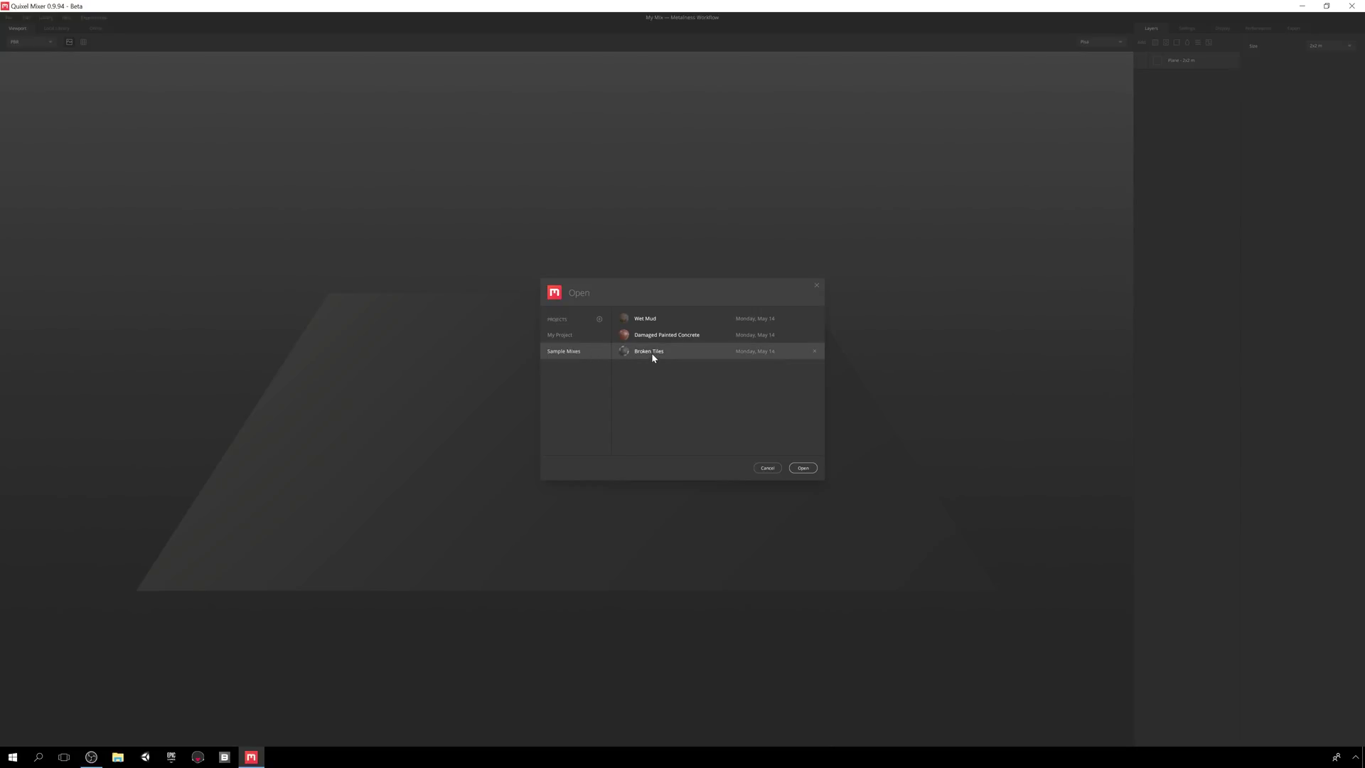
left_click(765, 469)
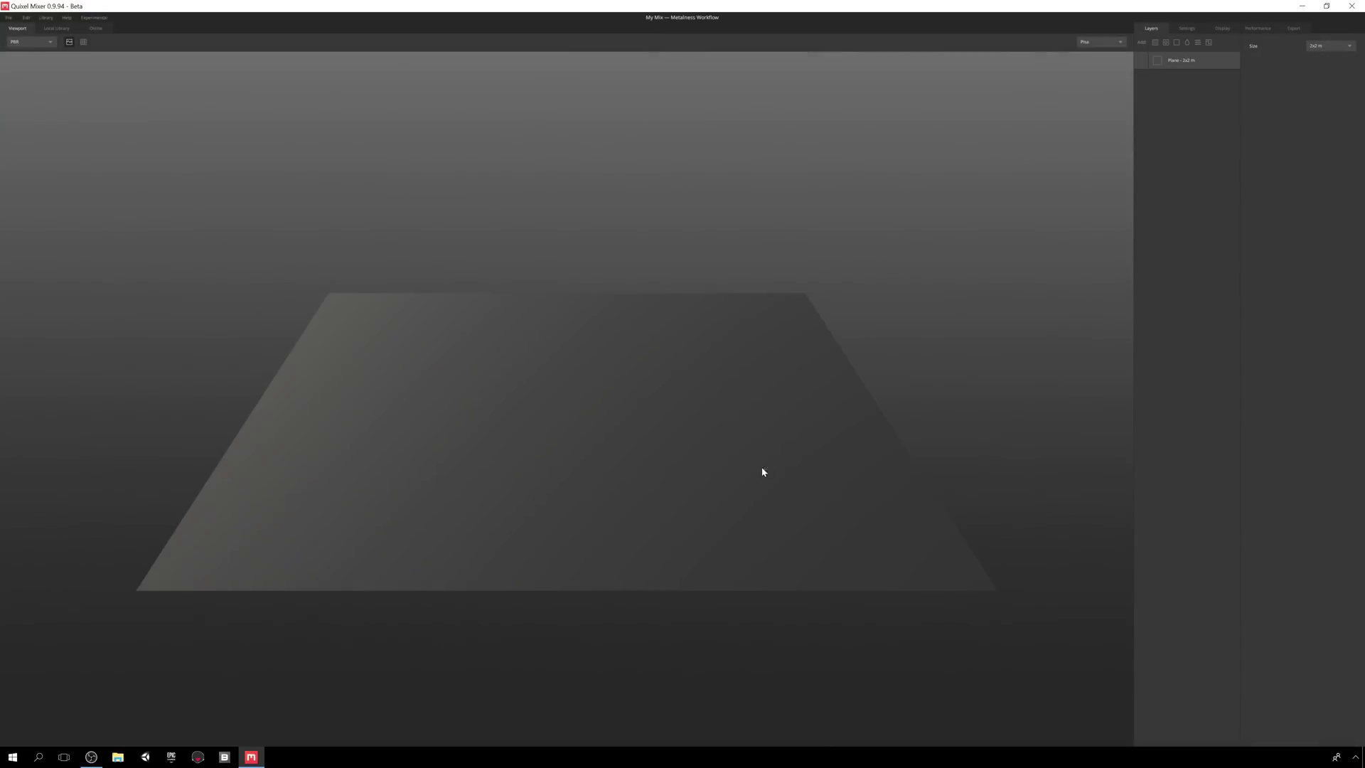
left_click(9, 17)
left_click(28, 62)
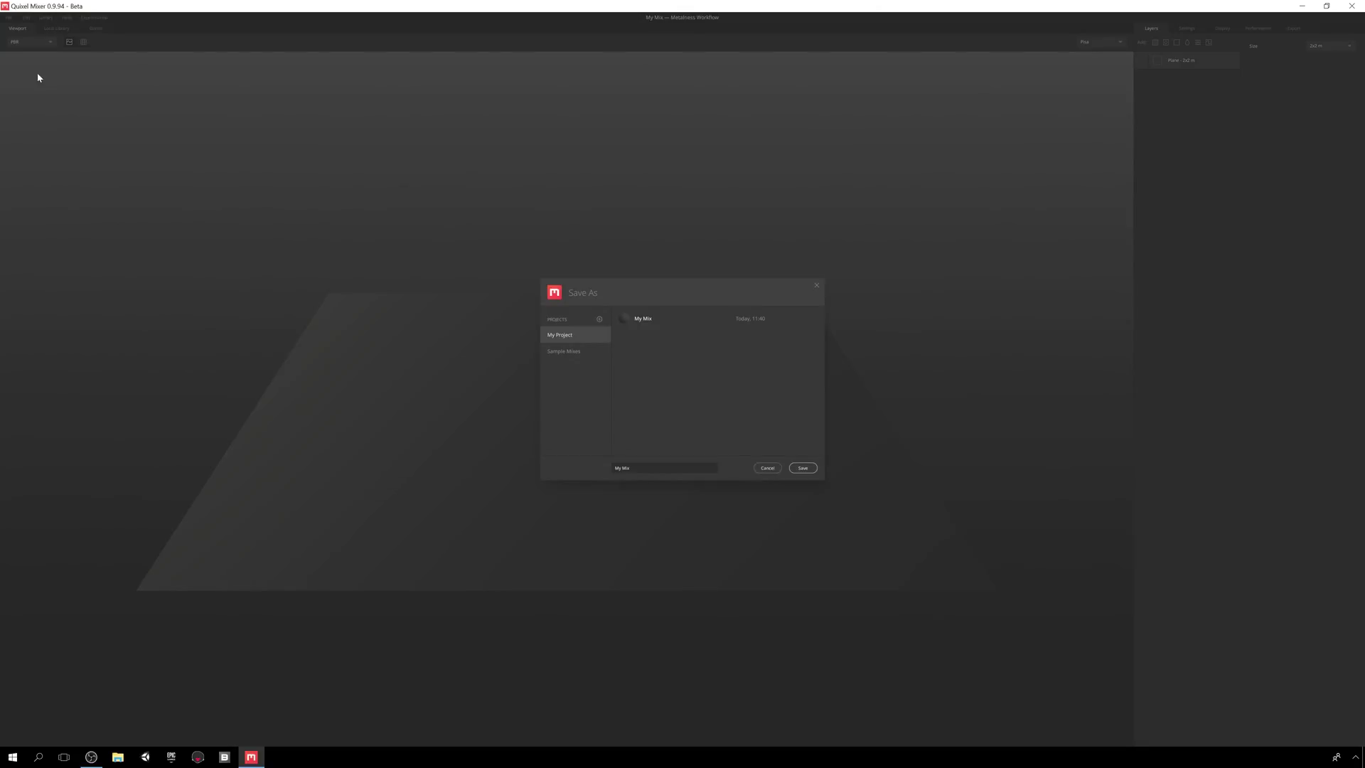
left_click(653, 468)
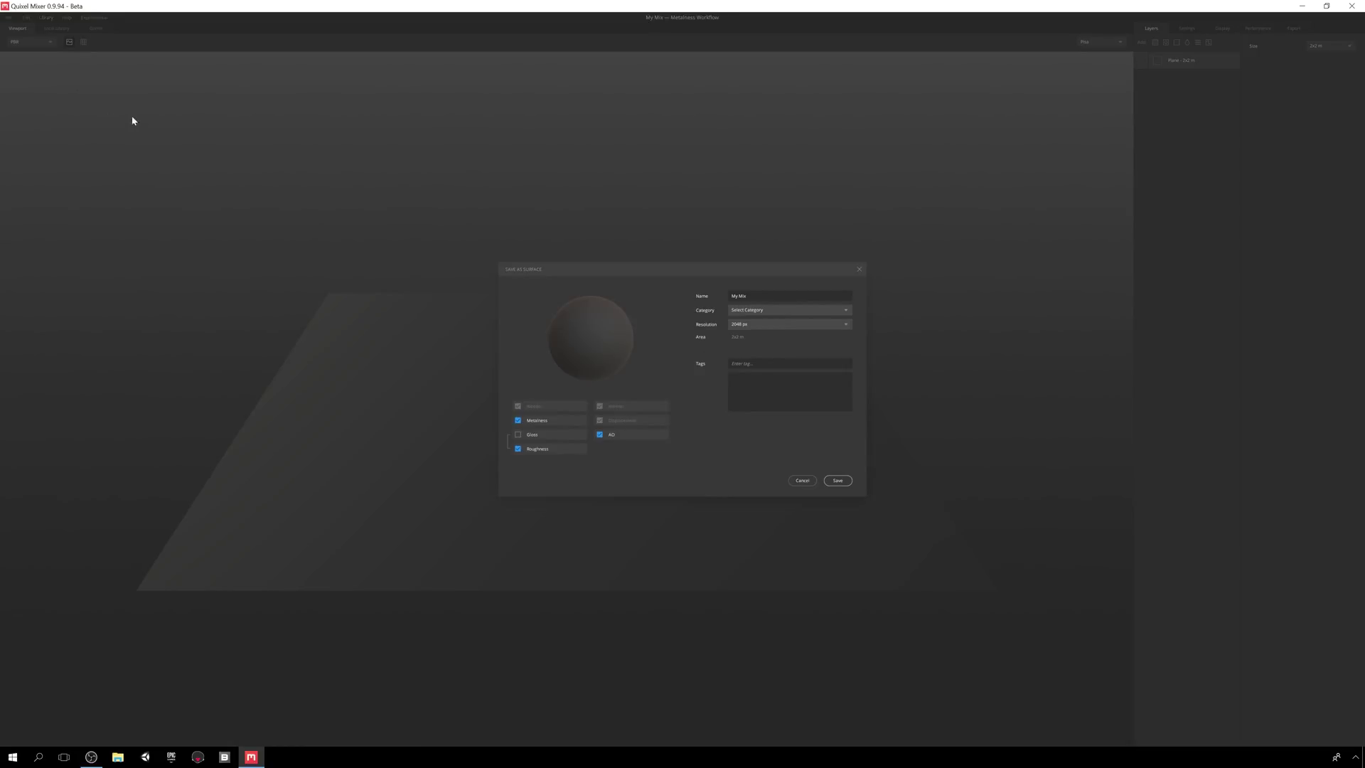
left_click(770, 308)
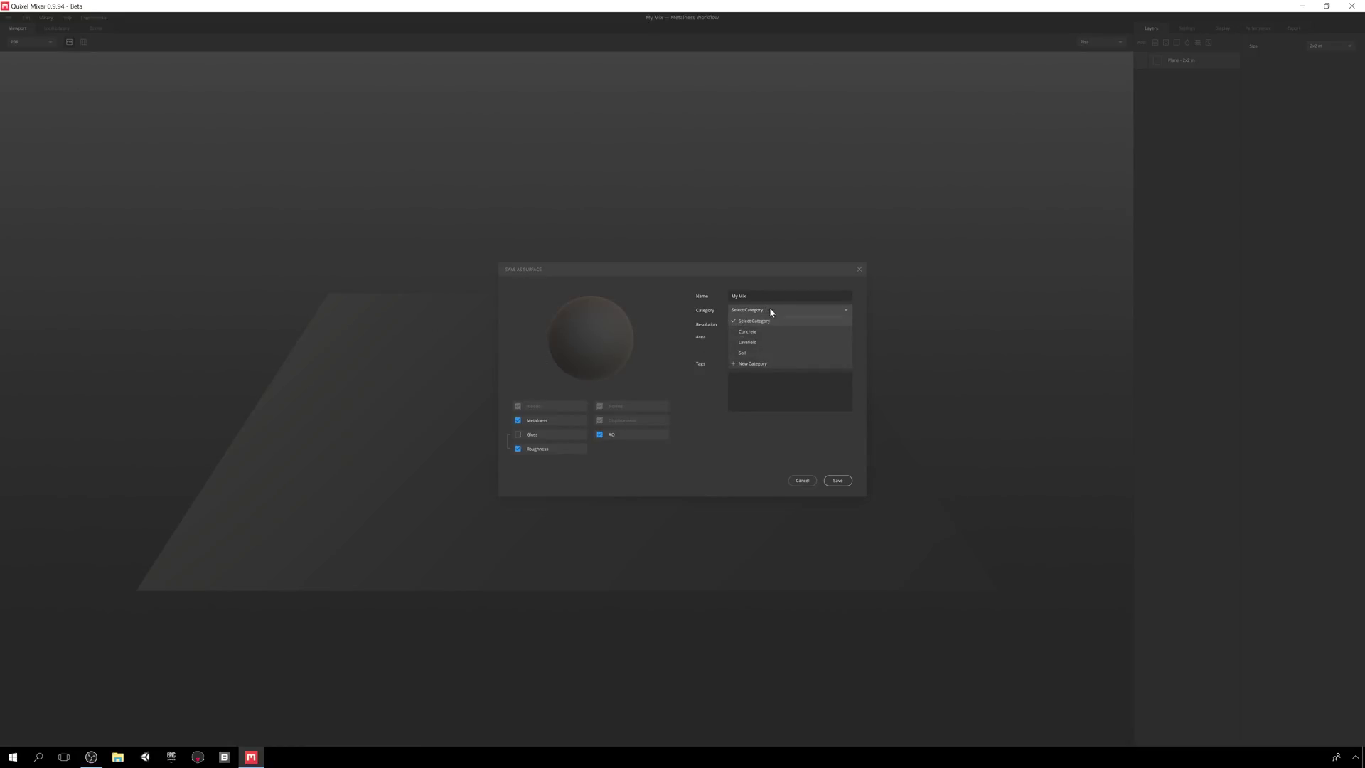
left_click(770, 318)
left_click(770, 321)
left_click(771, 321)
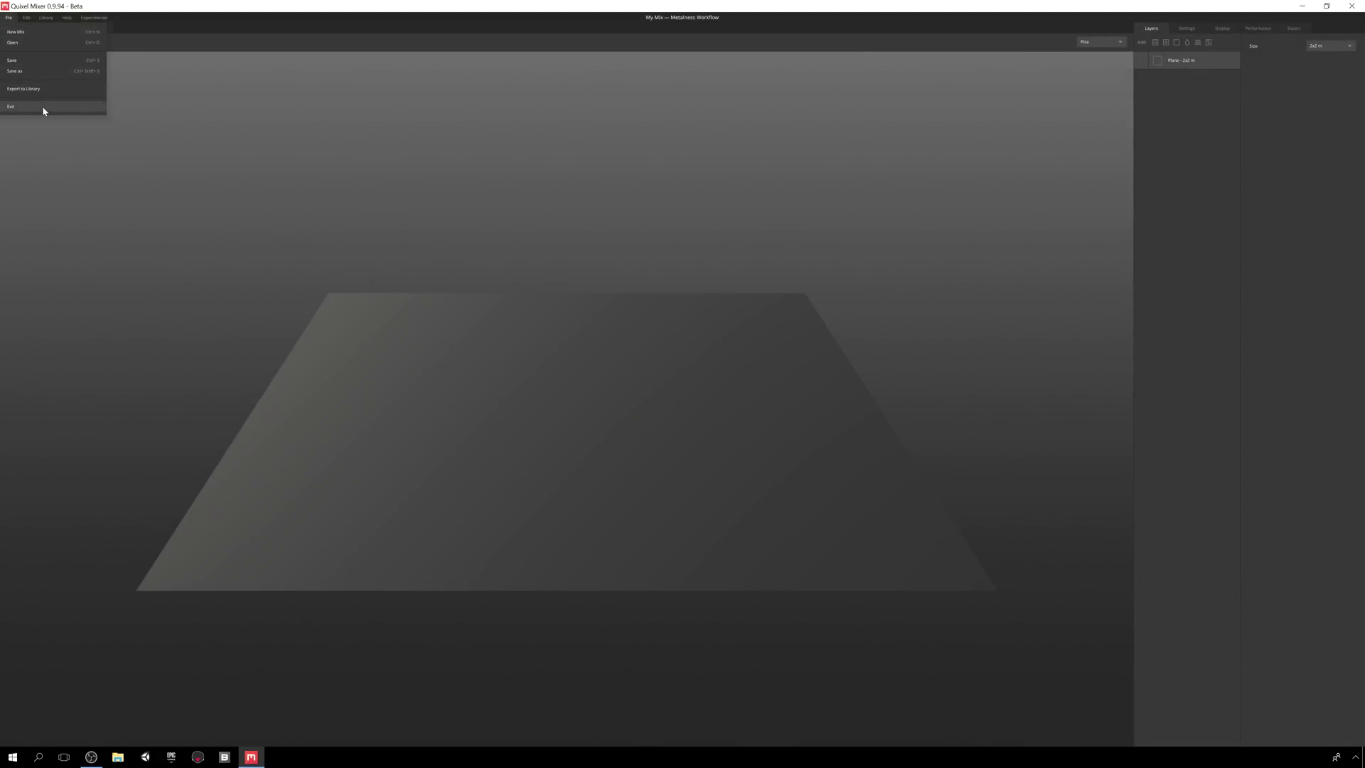
left_click(37, 31)
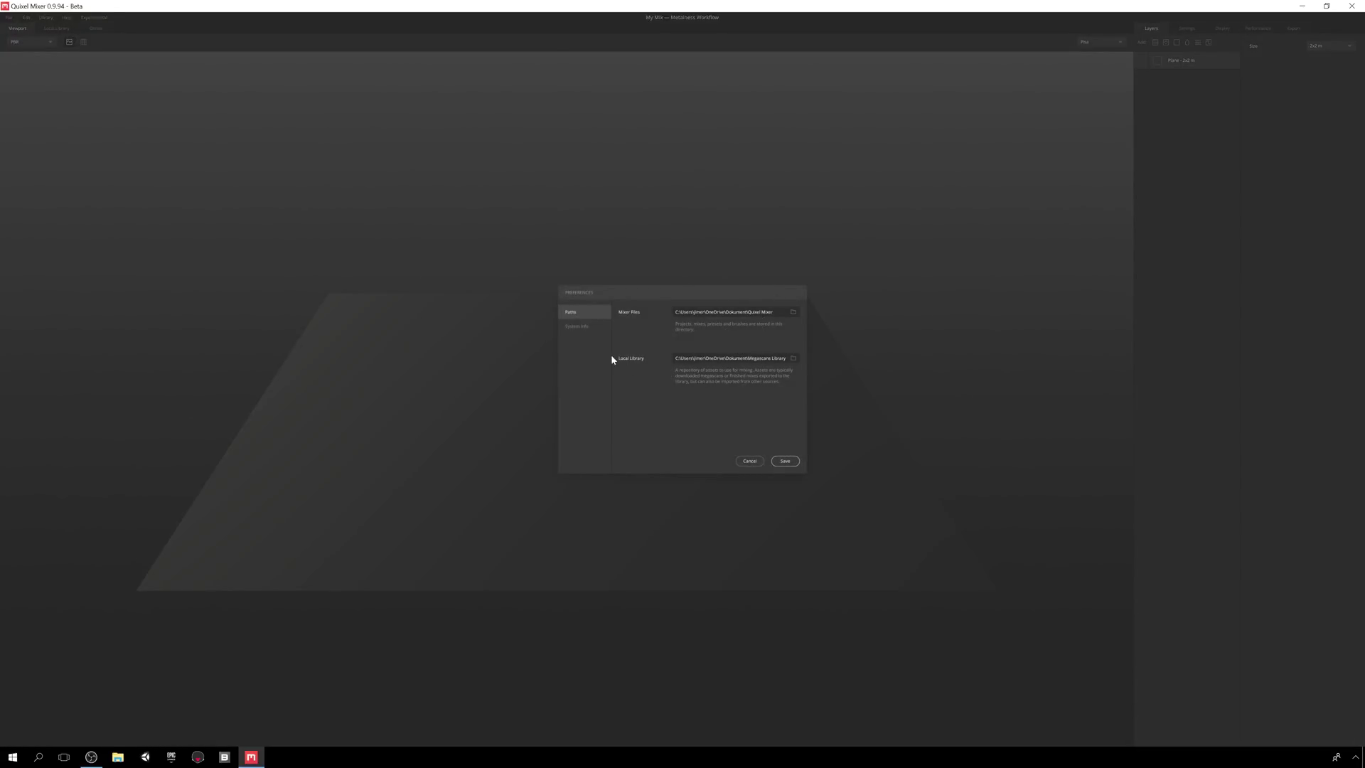
left_click(582, 327)
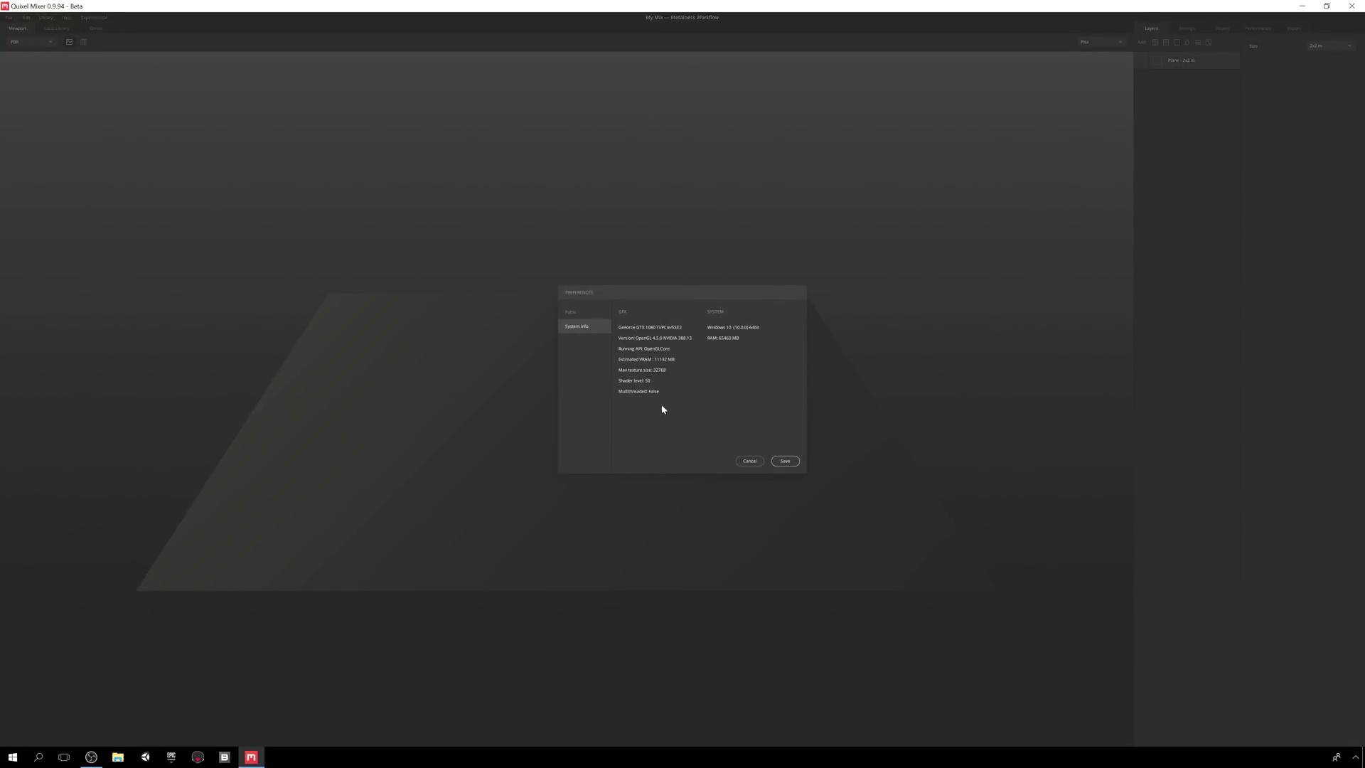
left_click(748, 462)
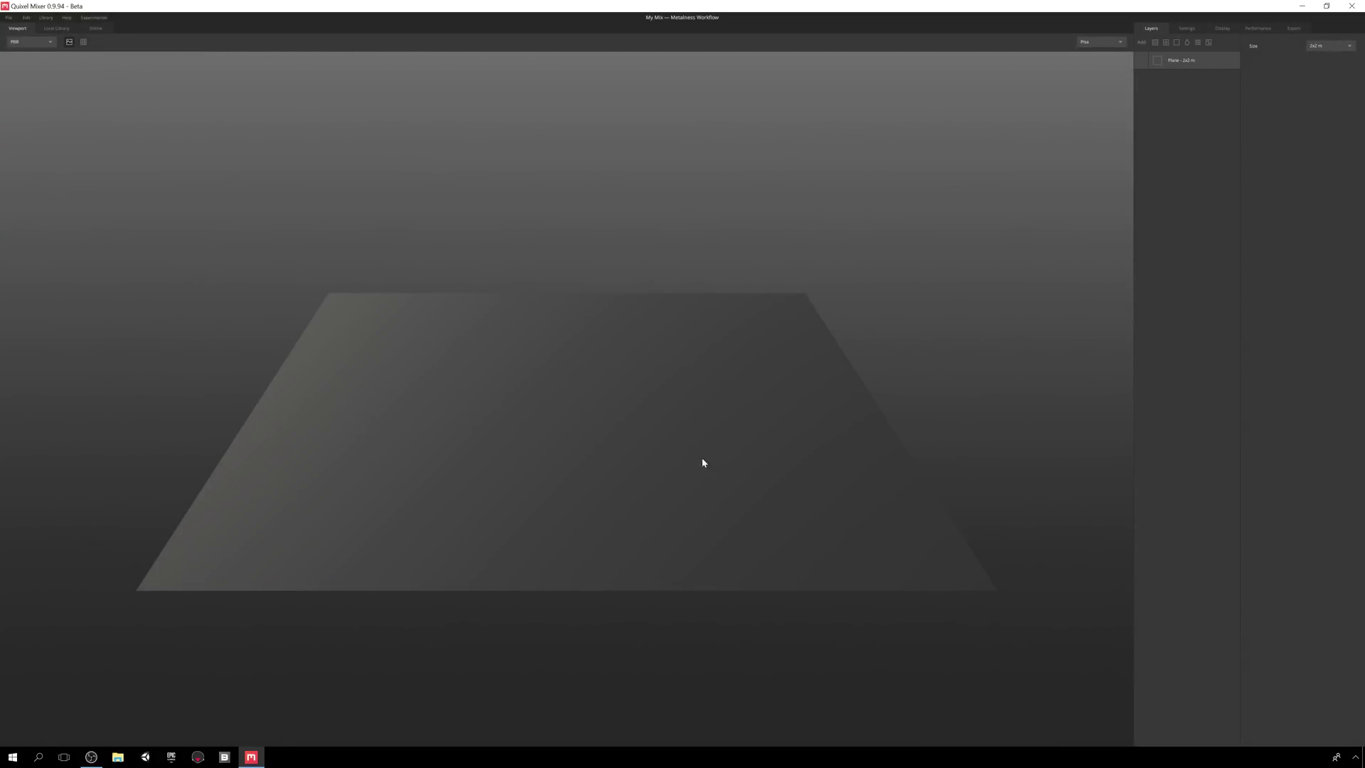
- Import assets from the Soil Cracked 03 folder into the library
left_click(45, 17)
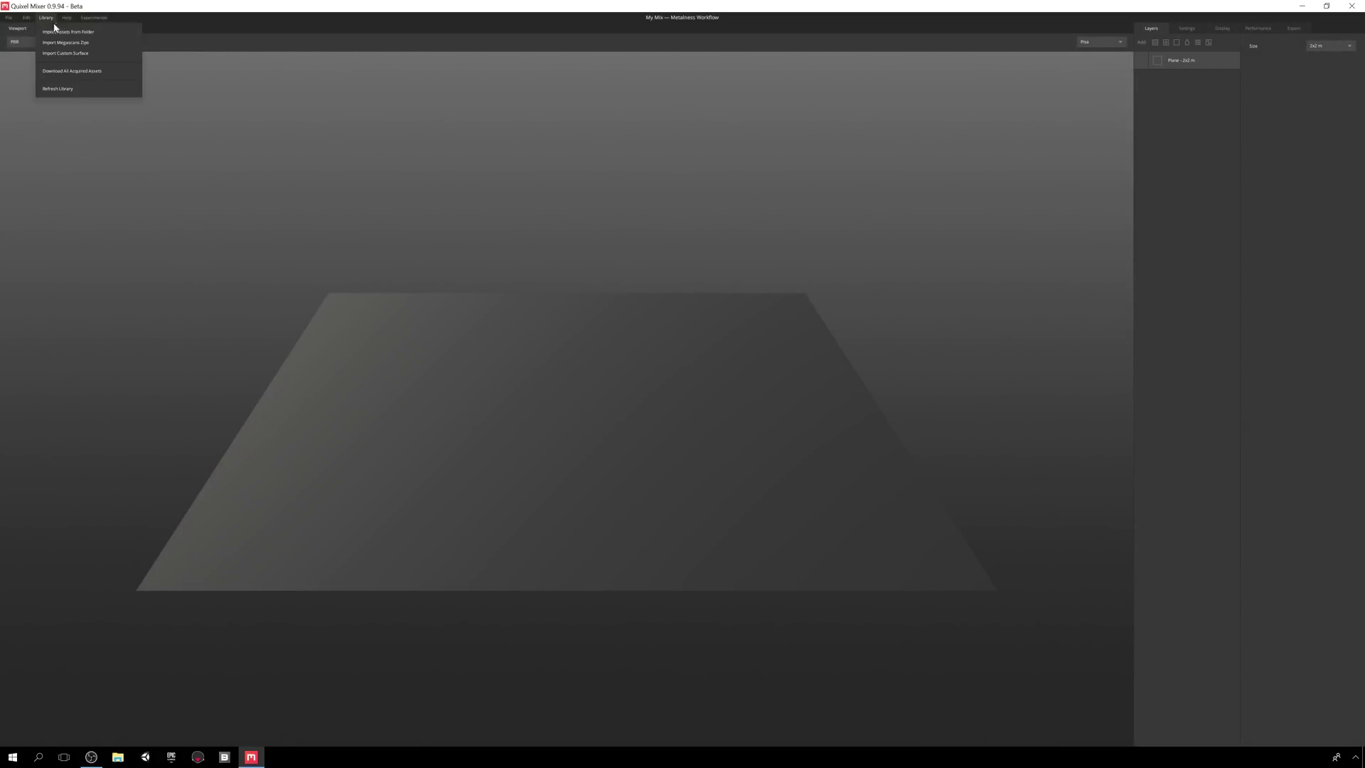
left_click(113, 33)
left_click(175, 110)
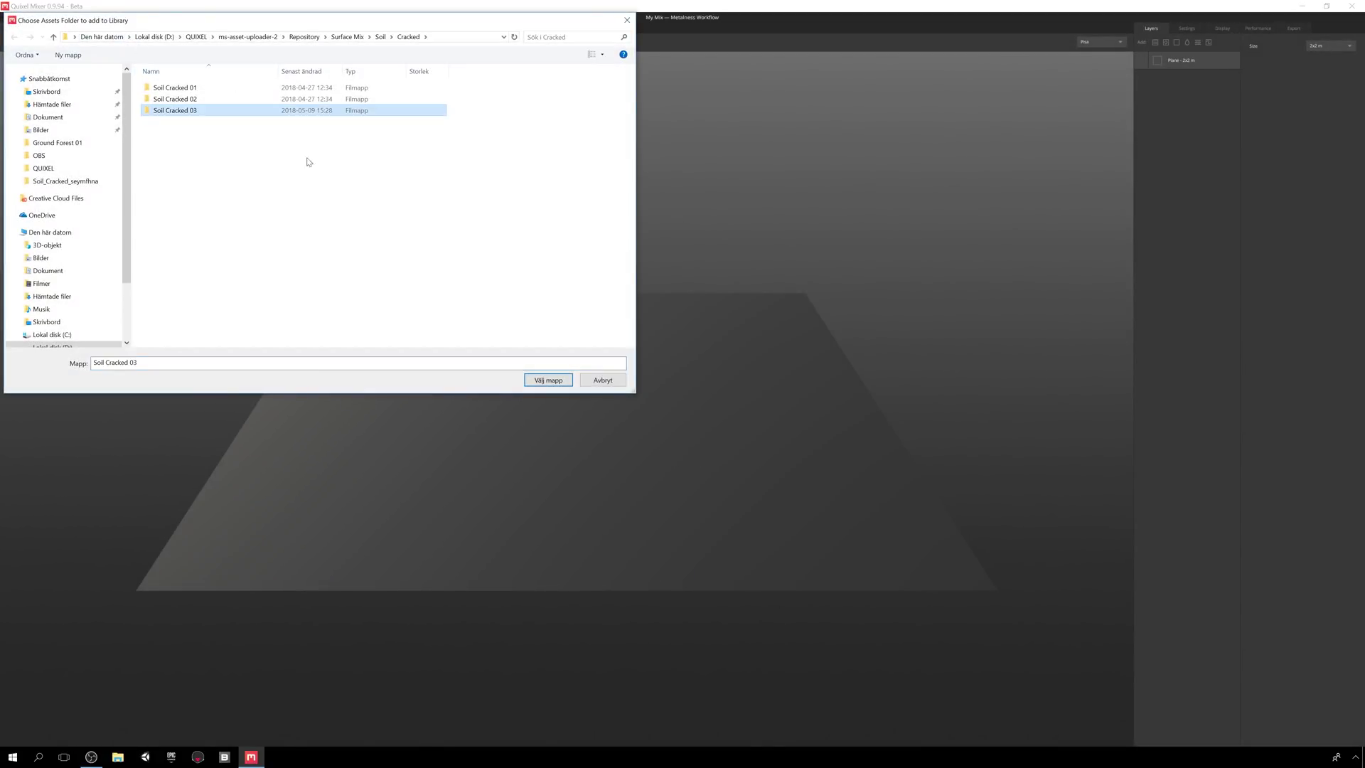
left_click(549, 381)
- Preview the Megascans zip import and cancel it
left_click(46, 17)
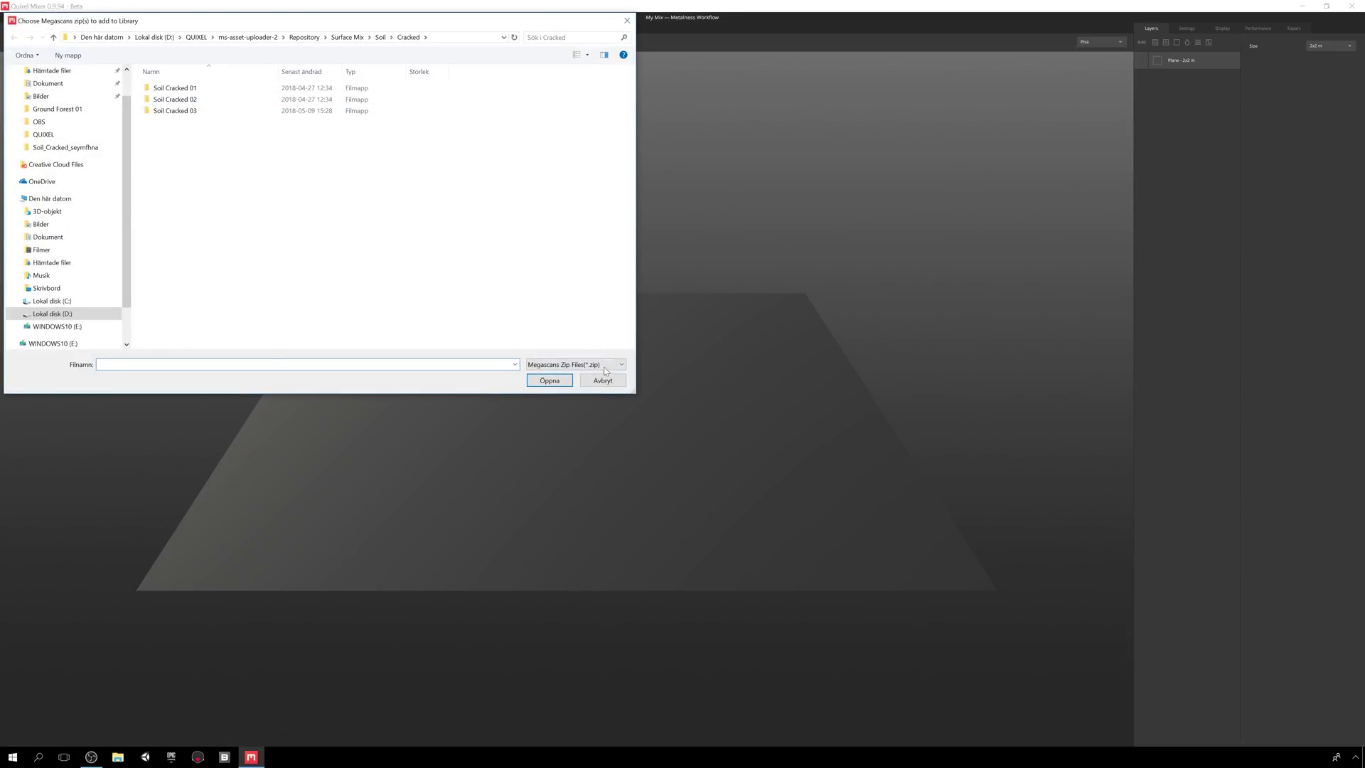
left_click(605, 364)
left_click(606, 370)
left_click(603, 381)
- Start a custom surface import, browse for an albedo map, then cancel
left_click(46, 17)
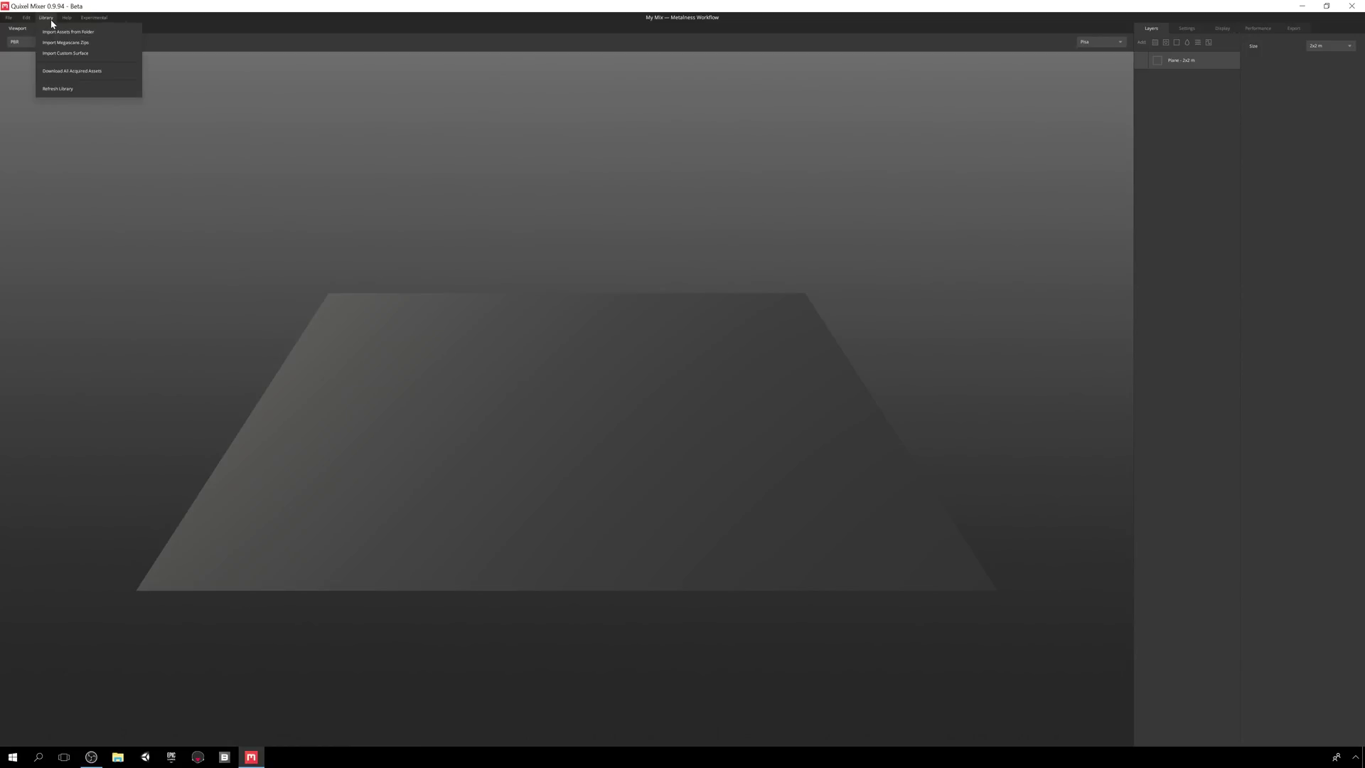
left_click(119, 58)
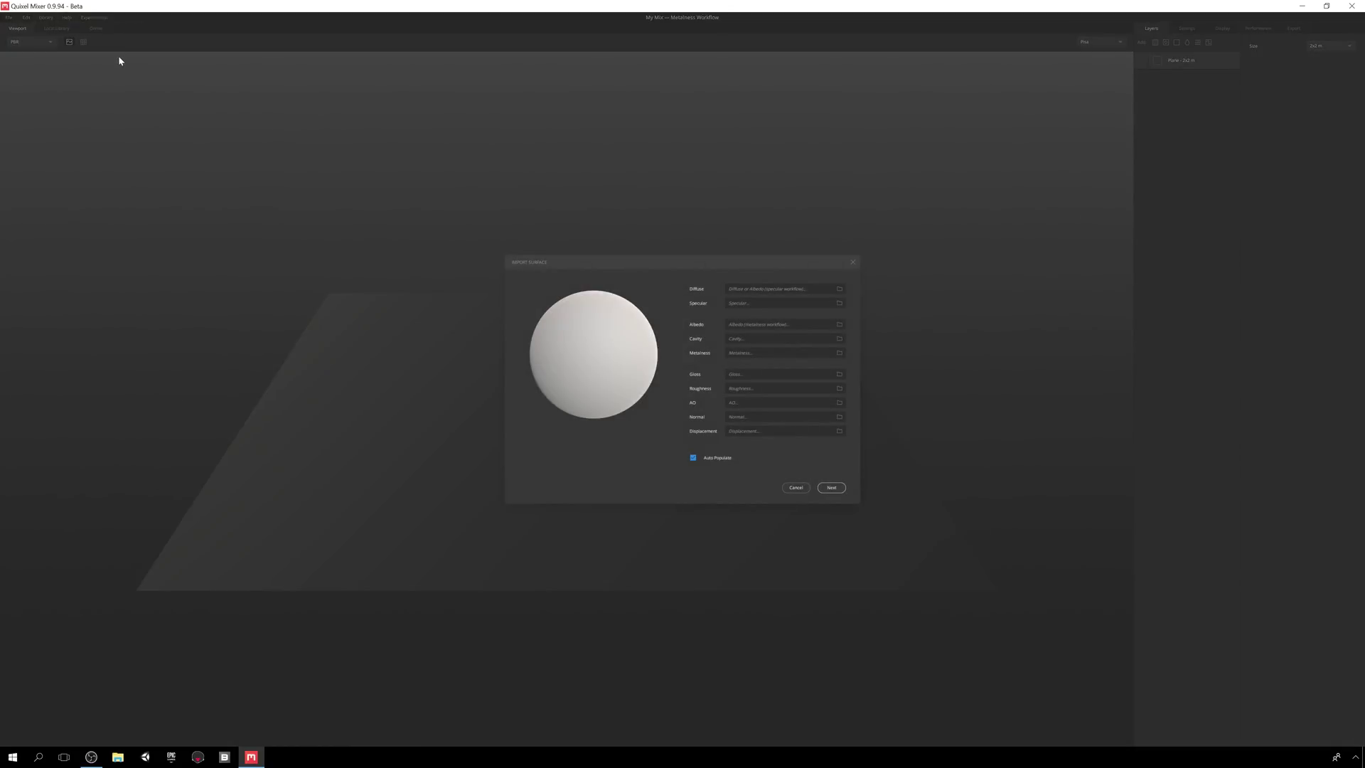
left_click(840, 289)
left_click(603, 381)
left_click(805, 489)
- View the About information for Quixel Mixer and close it
left_click(45, 18)
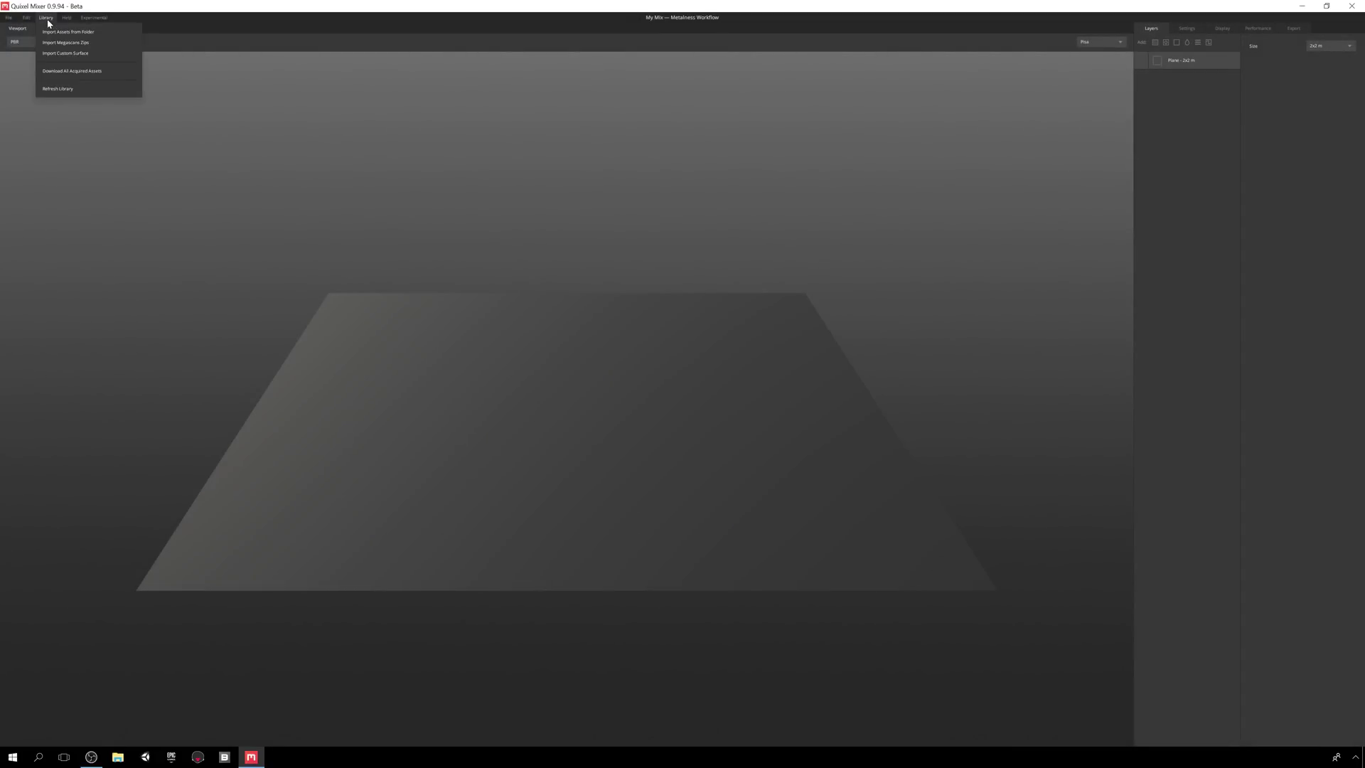
mouse_move(67, 18)
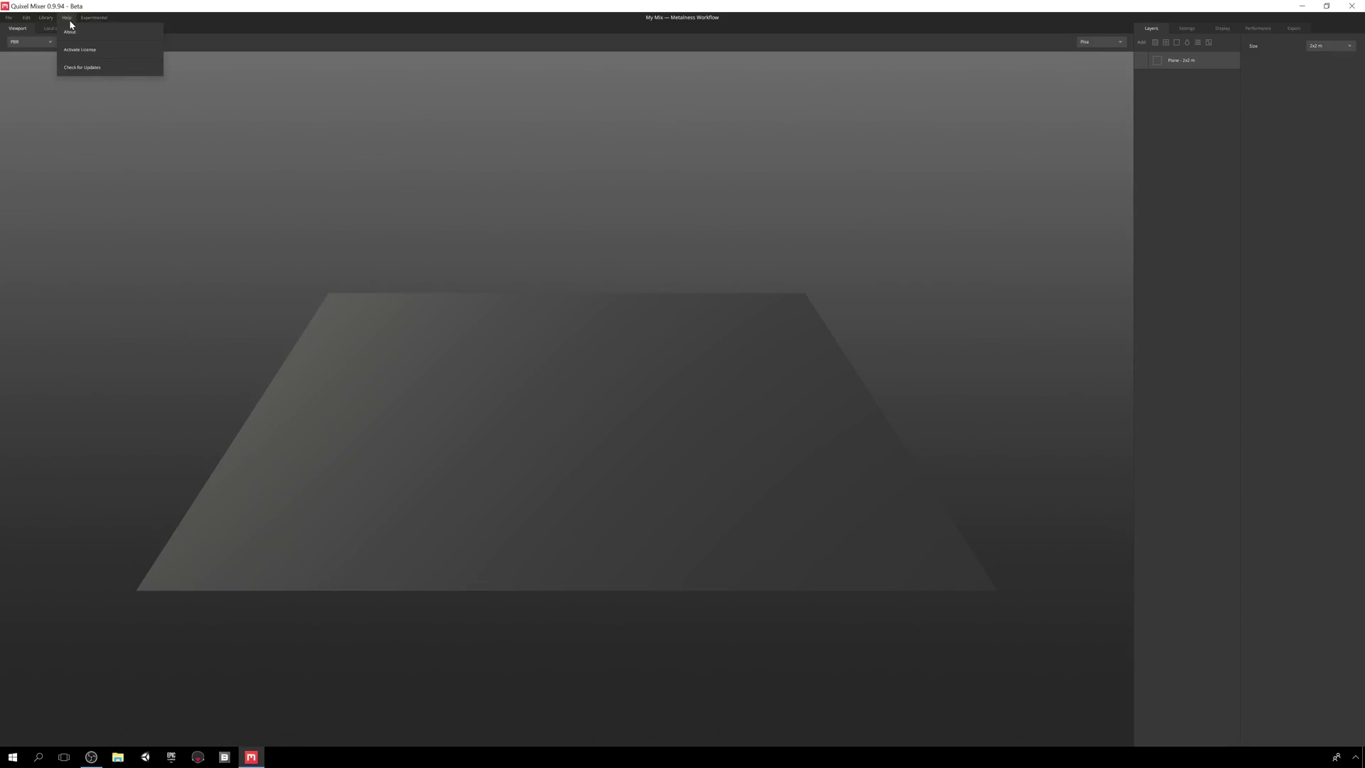
left_click(114, 40)
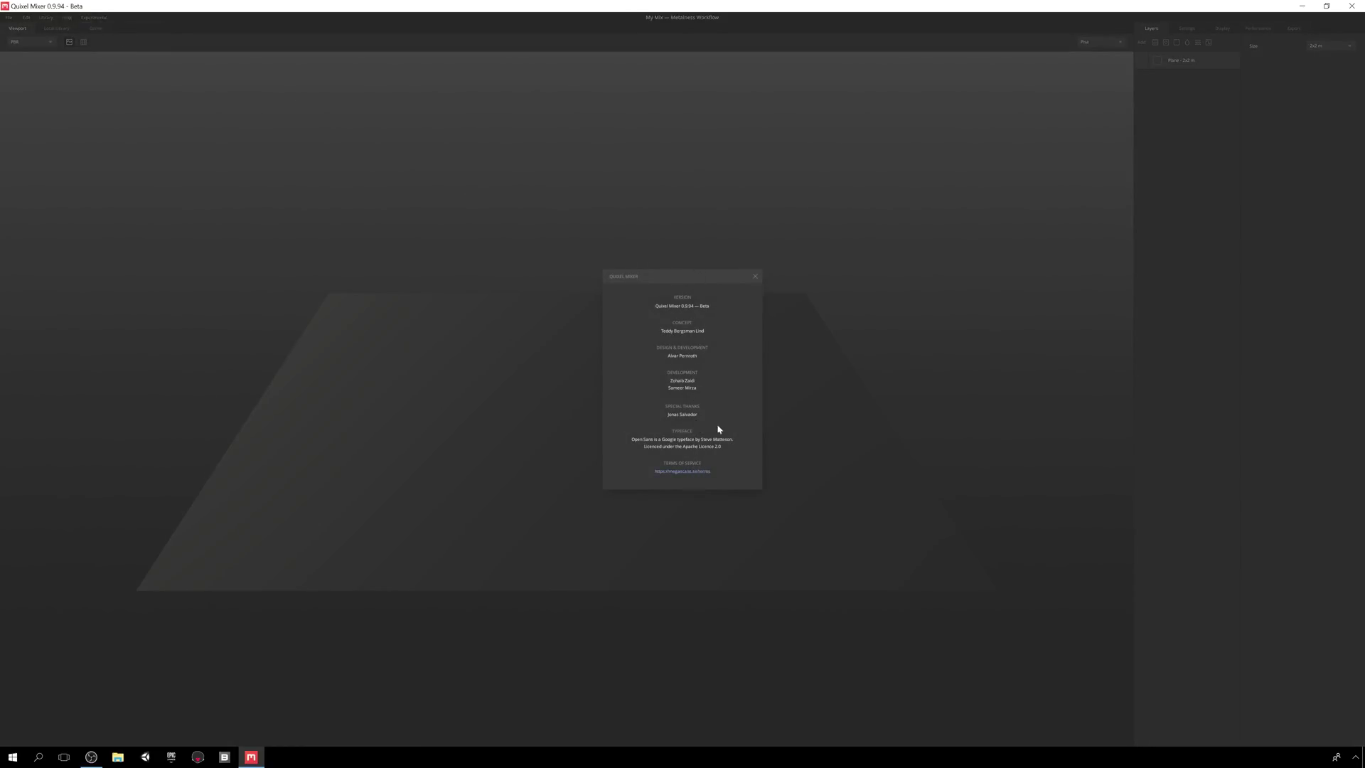
left_click(755, 277)
- Open Help > Activate License and select the existing account entry
left_click(67, 17)
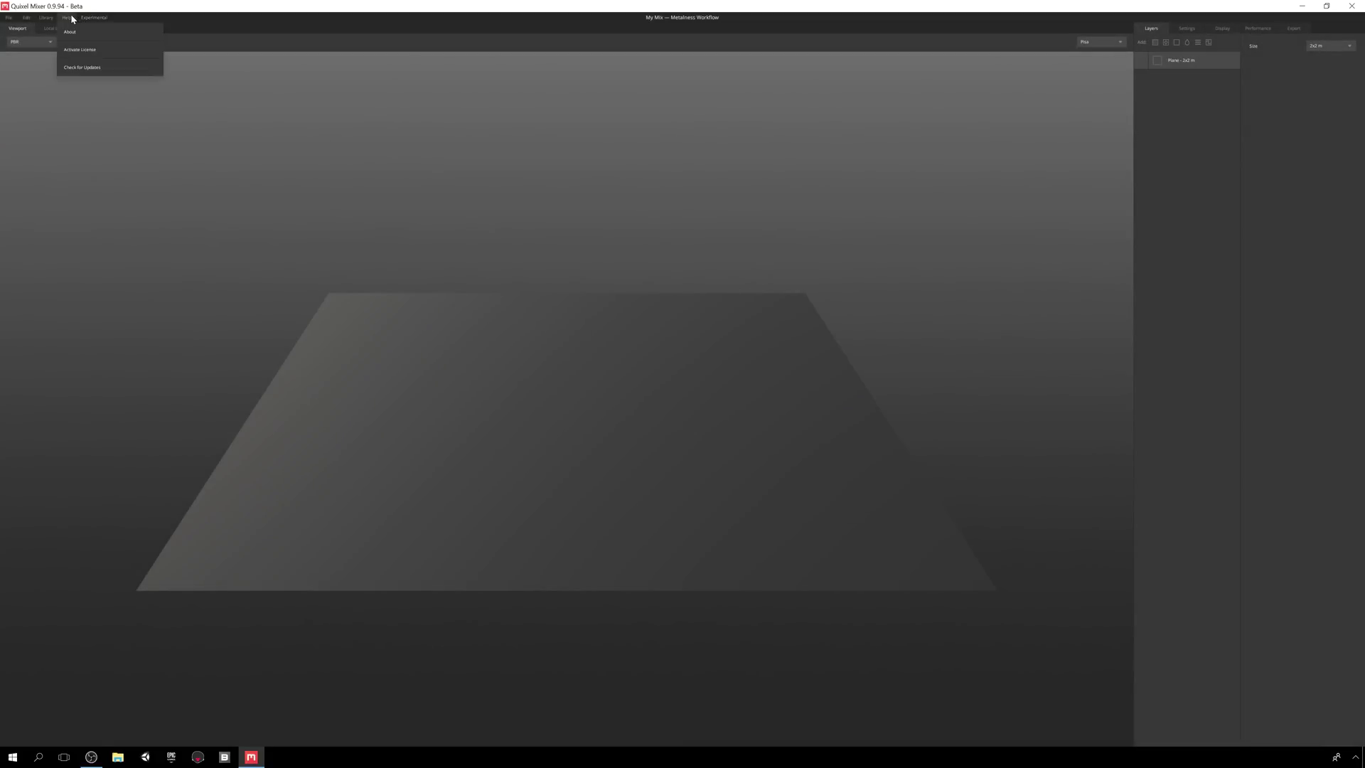
left_click(95, 53)
double_click(675, 371)
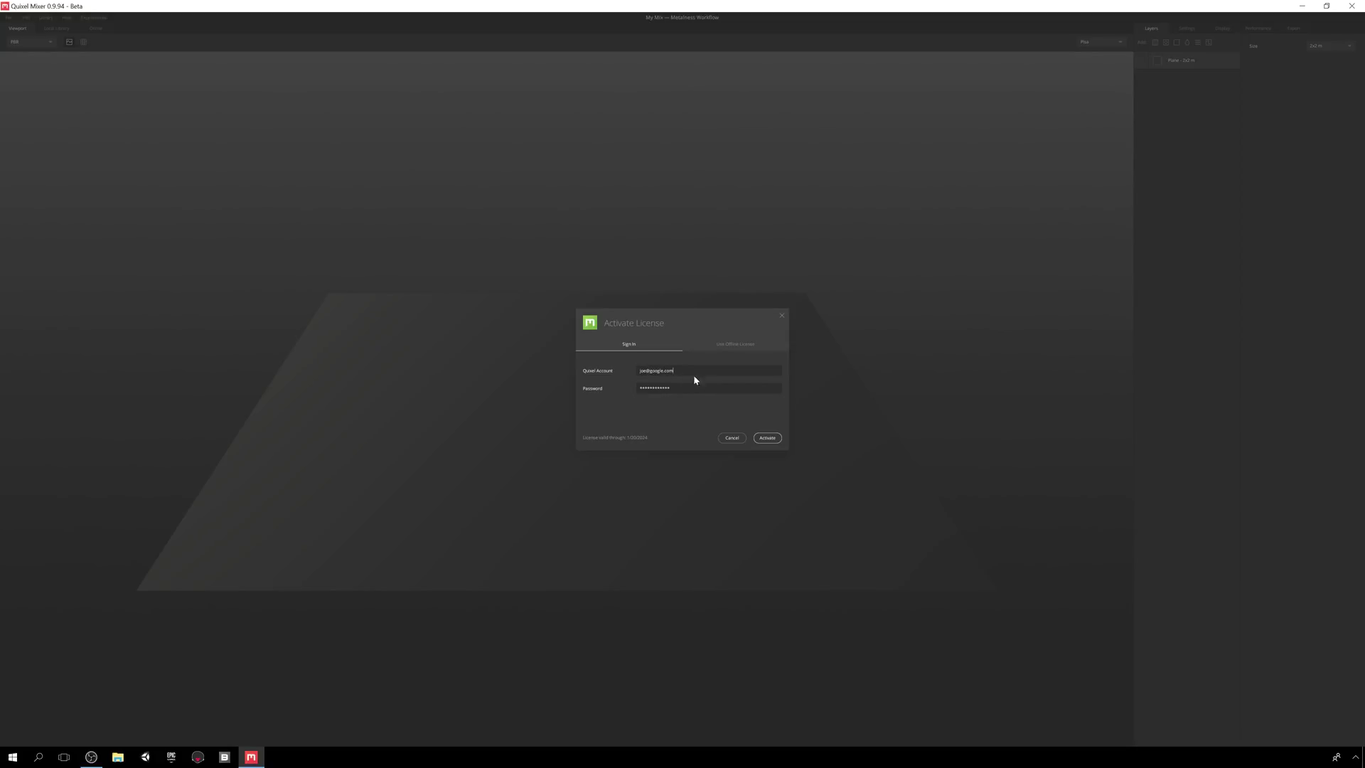
left_click(729, 438)
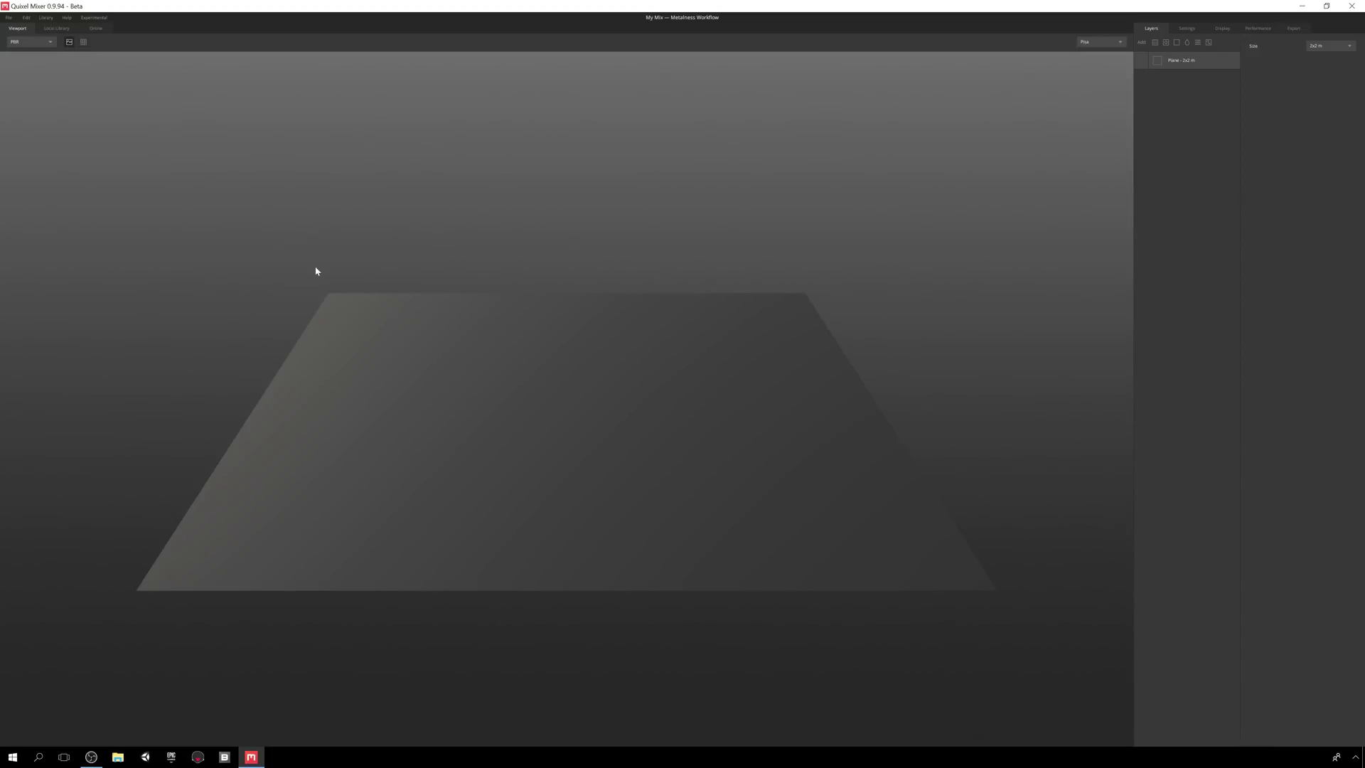
left_click(74, 19)
left_click(140, 67)
left_click(45, 44)
left_click(34, 105)
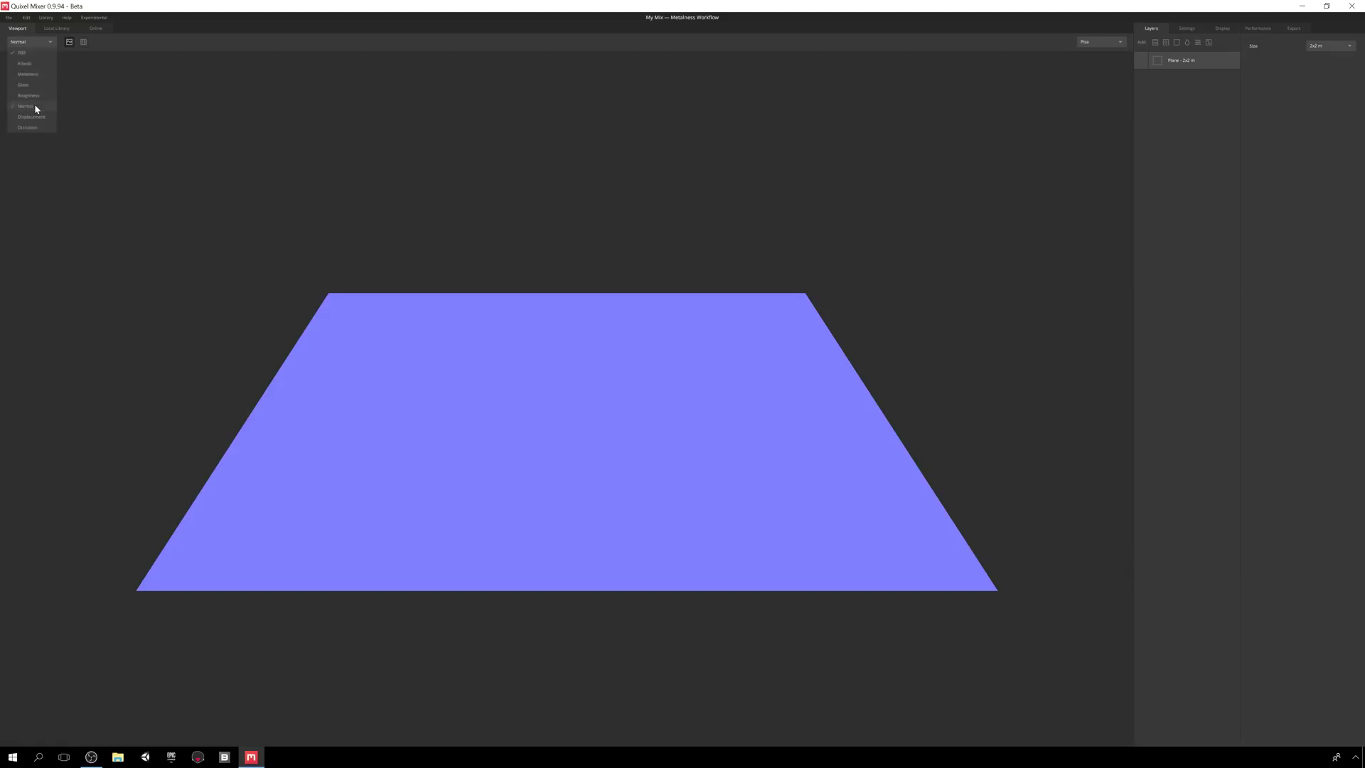
left_click(30, 41)
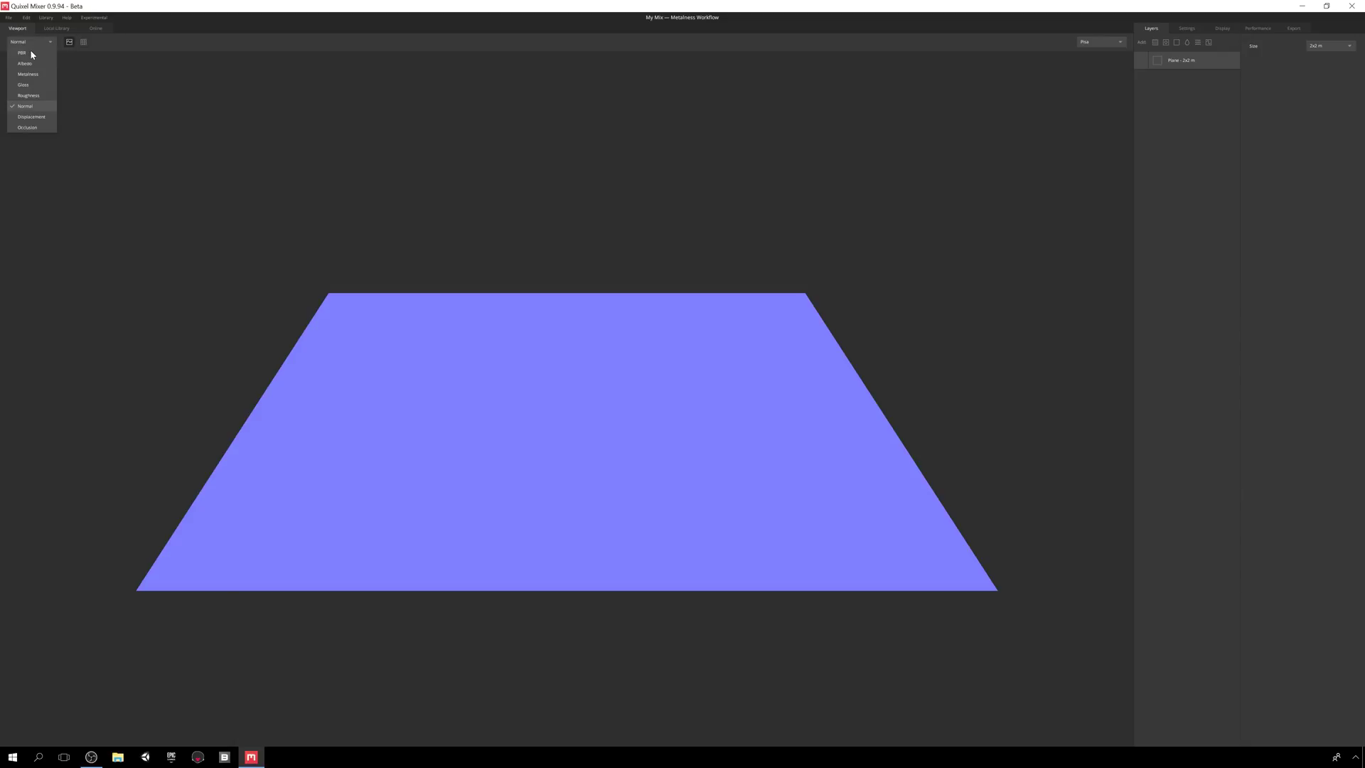
left_click(28, 117)
left_click(24, 44)
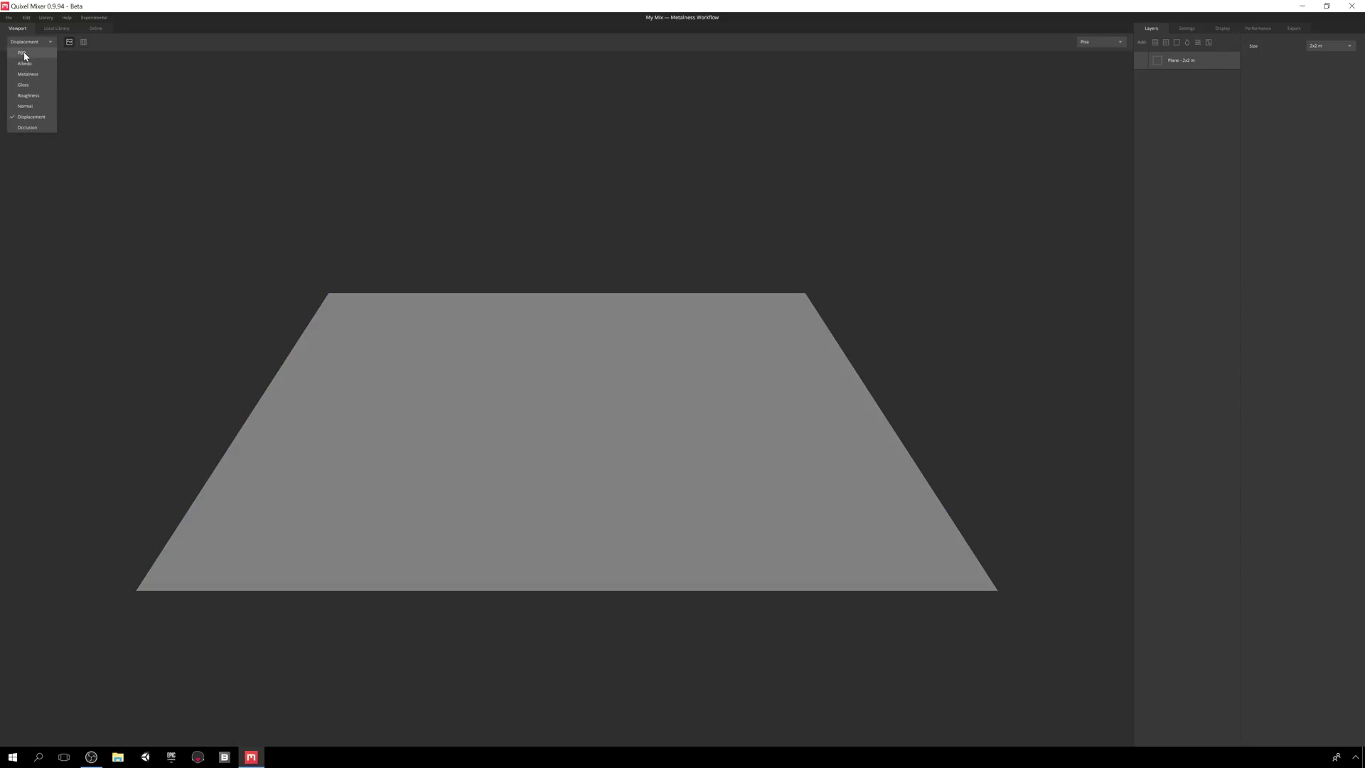
left_click(24, 54)
key("5")
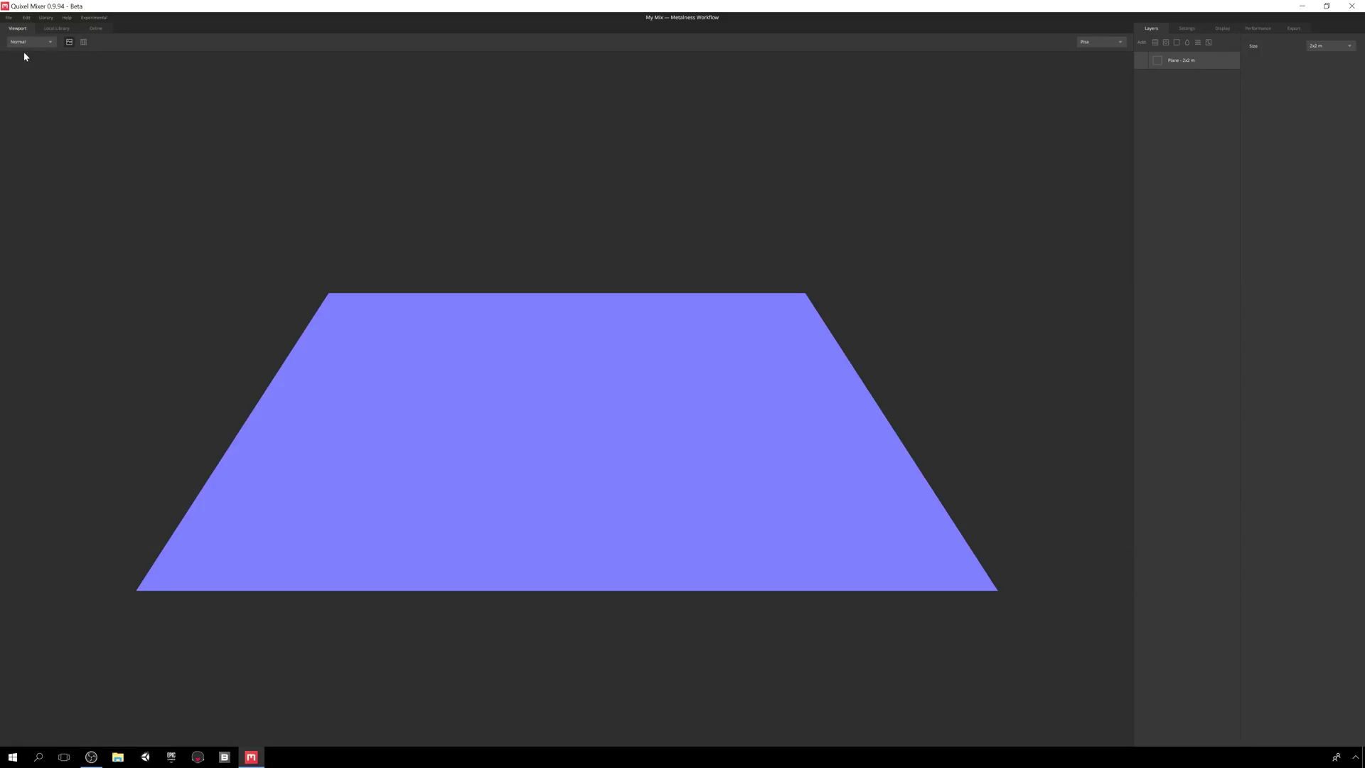
key("7")
key("1")
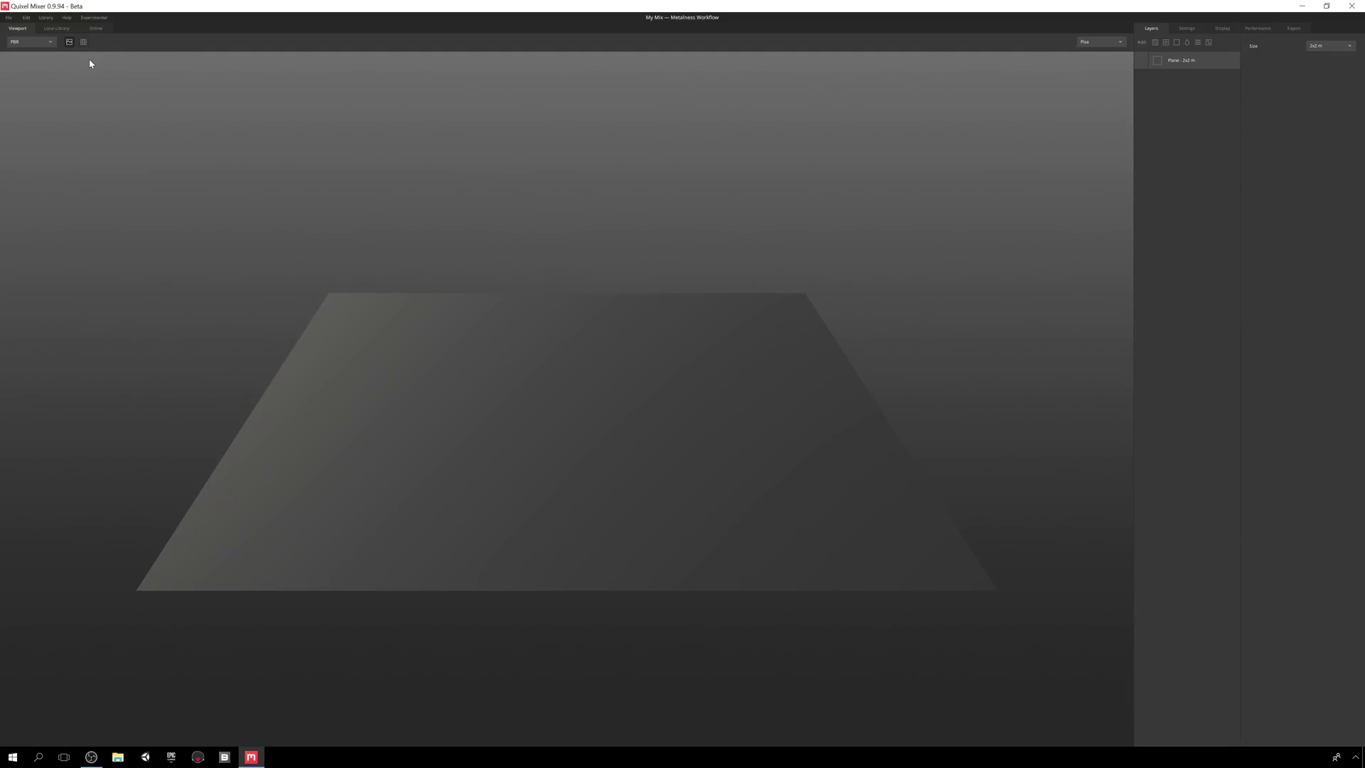
- Switch the viewport lighting environment to Desert
left_click(1098, 47)
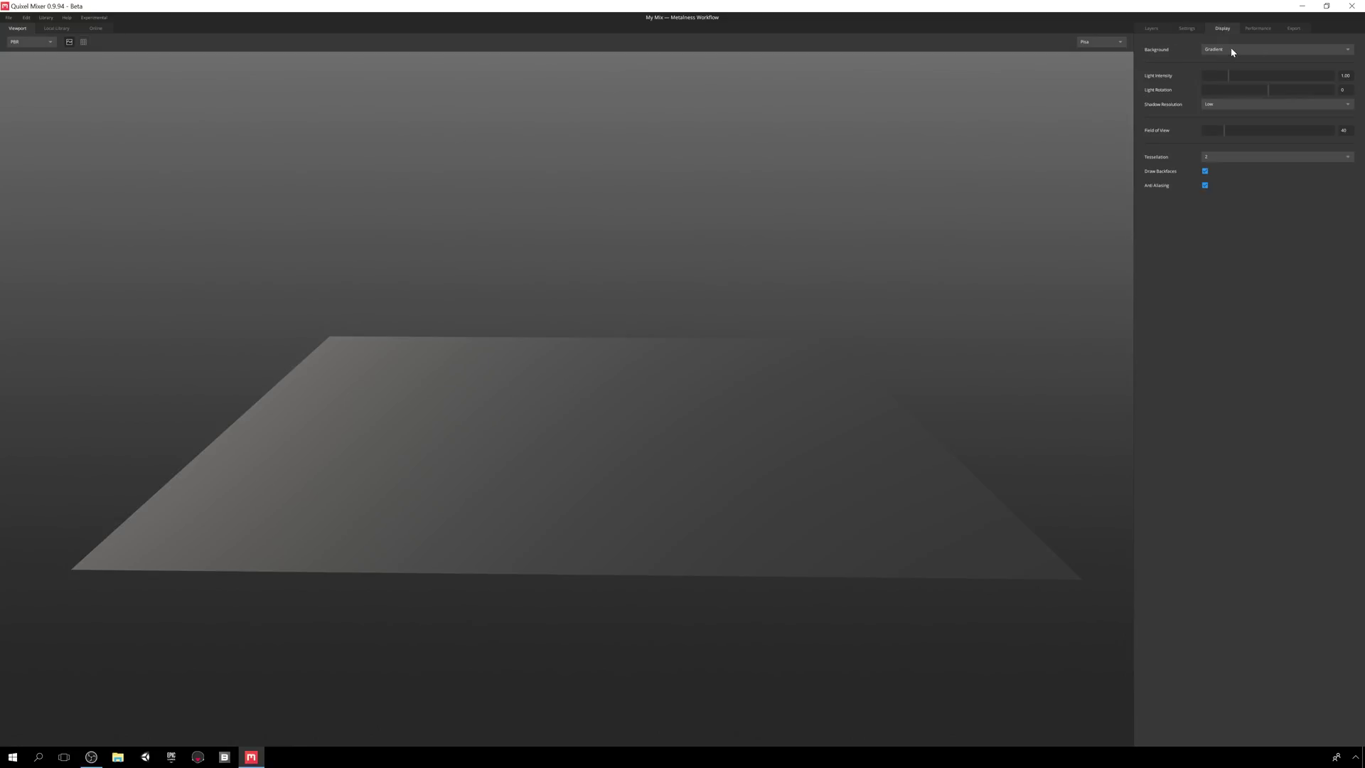
- Try the Flat background, then the environment Skybox background
left_click(1232, 51)
left_click(1234, 71)
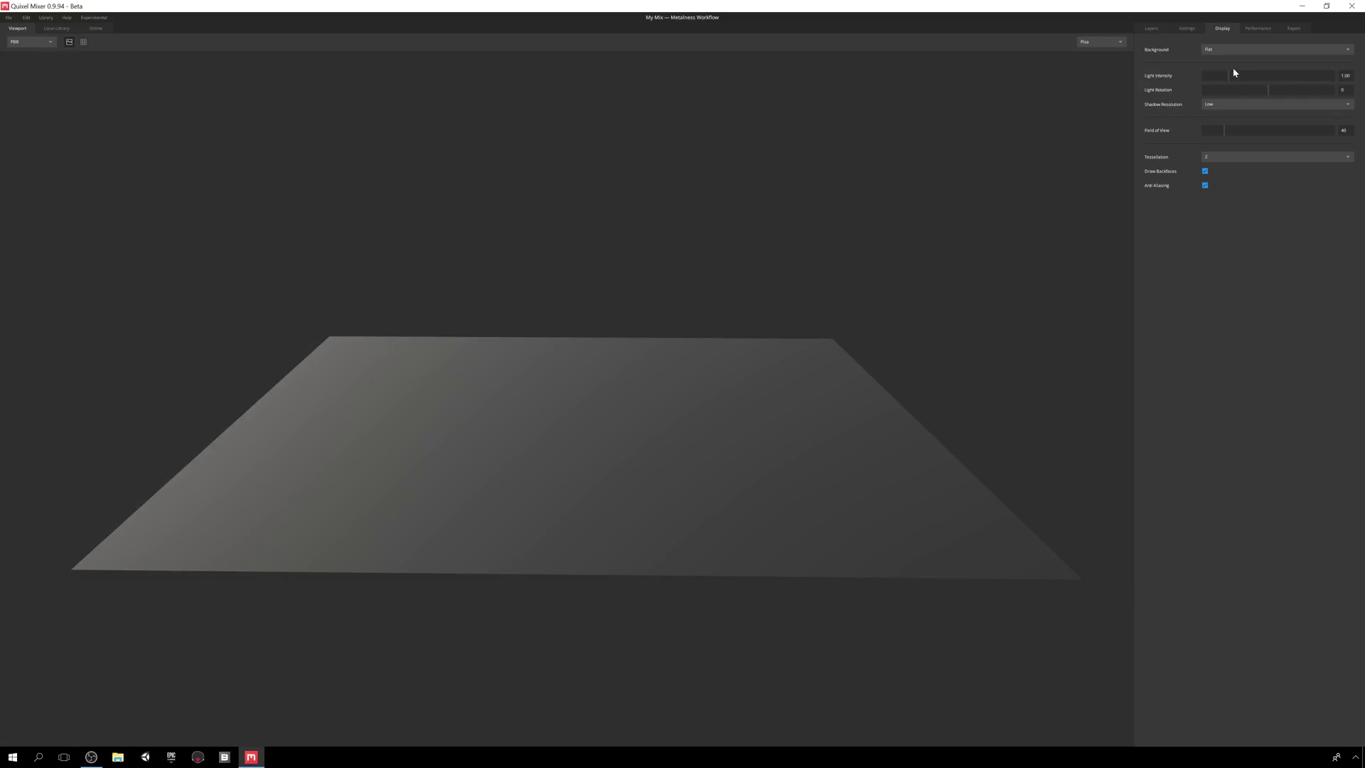
left_click(1234, 51)
left_click(1231, 78)
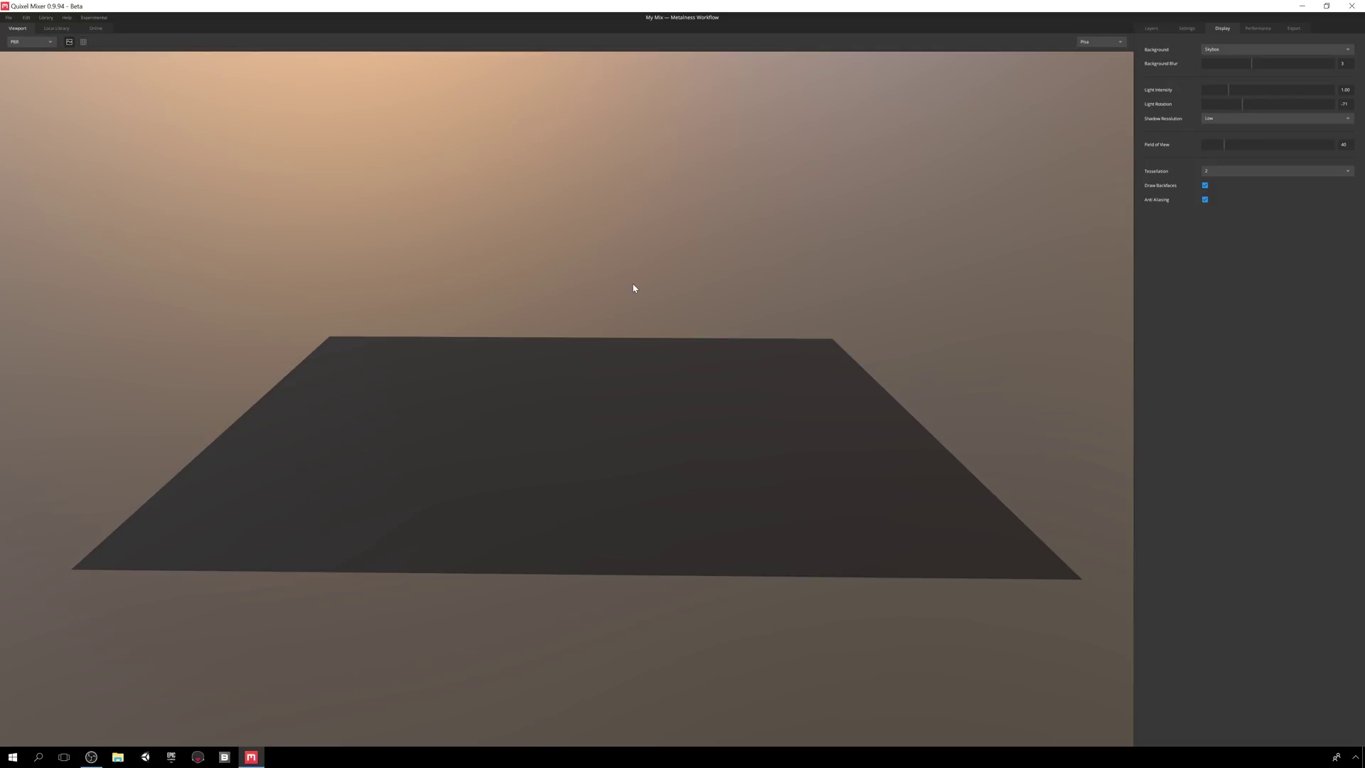
- Rotate the lighting, set Very High shadows and tessellation 10, and restore a Flat background
right_click_drag(633, 287, 1017, 311, "shift")
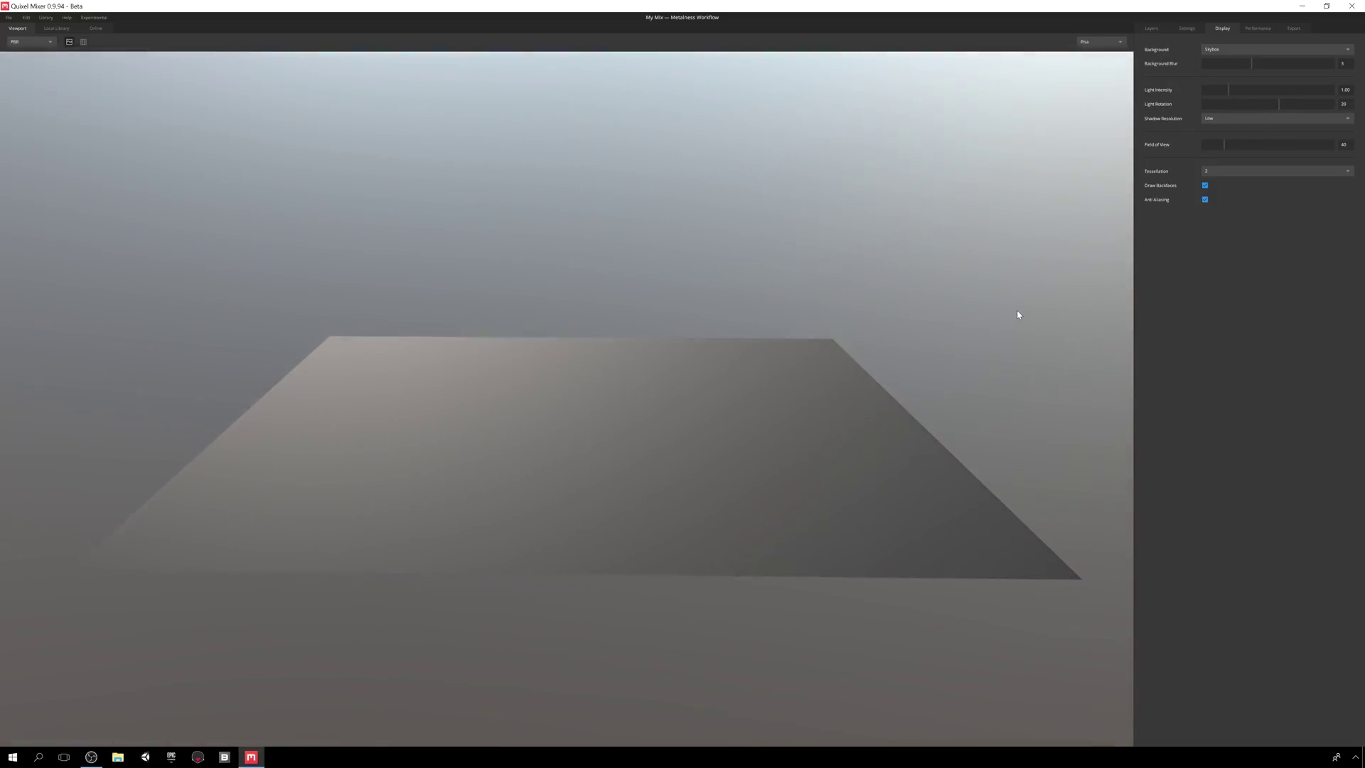
left_click(1231, 120)
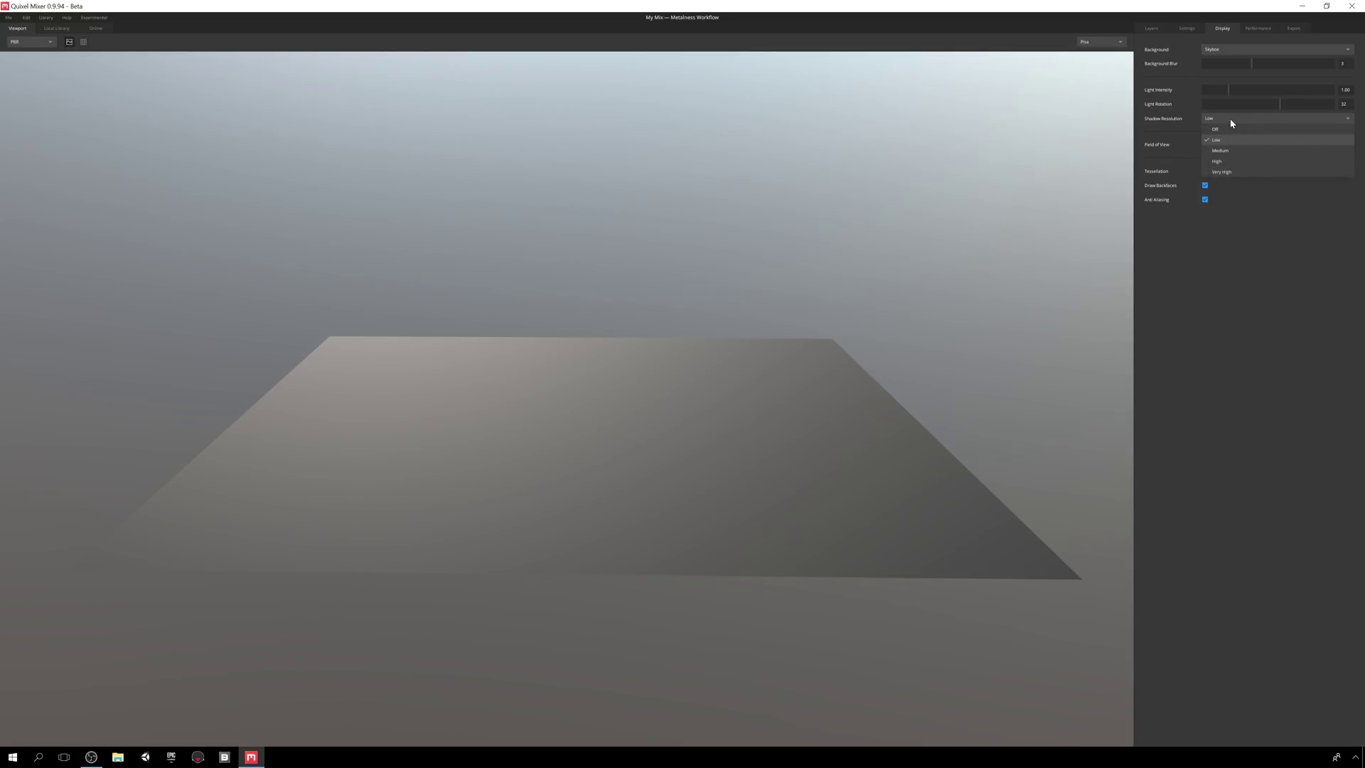
left_click(1232, 173)
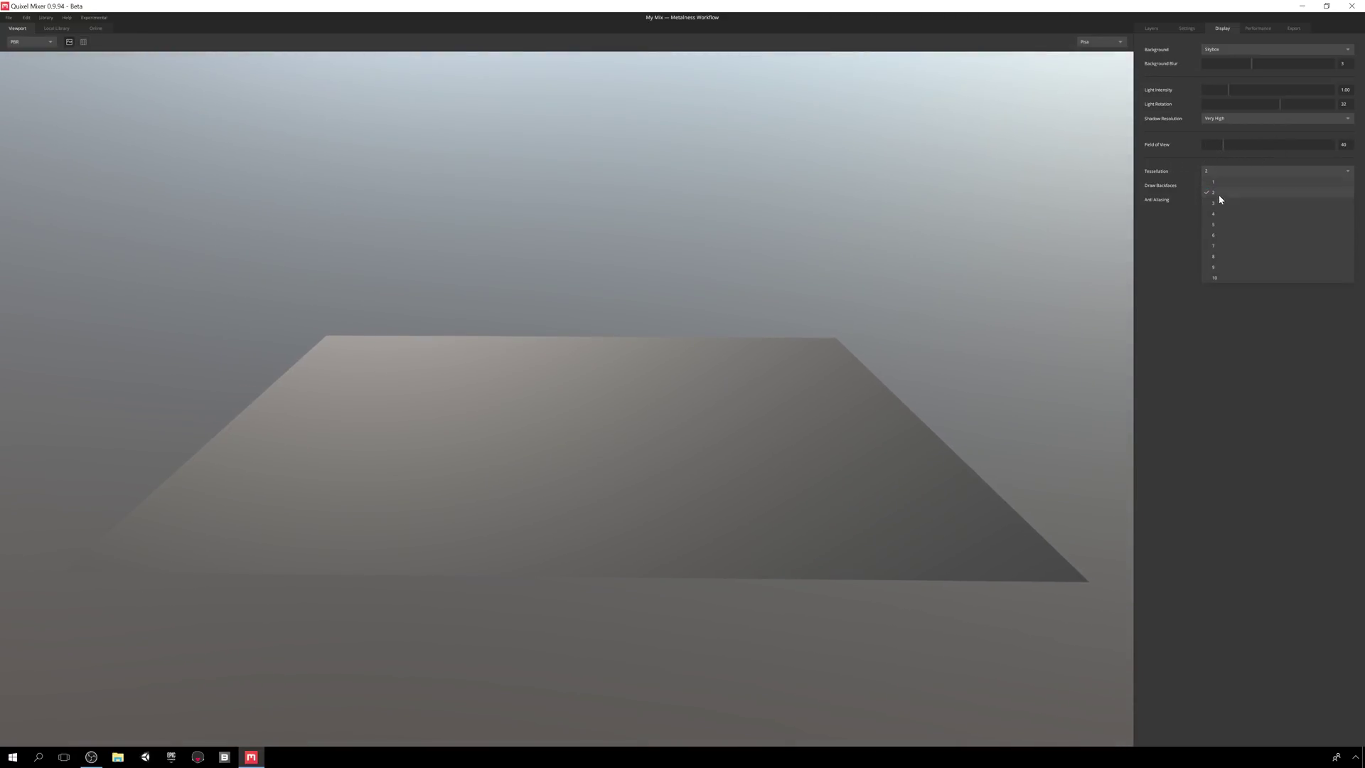
left_click(1222, 277)
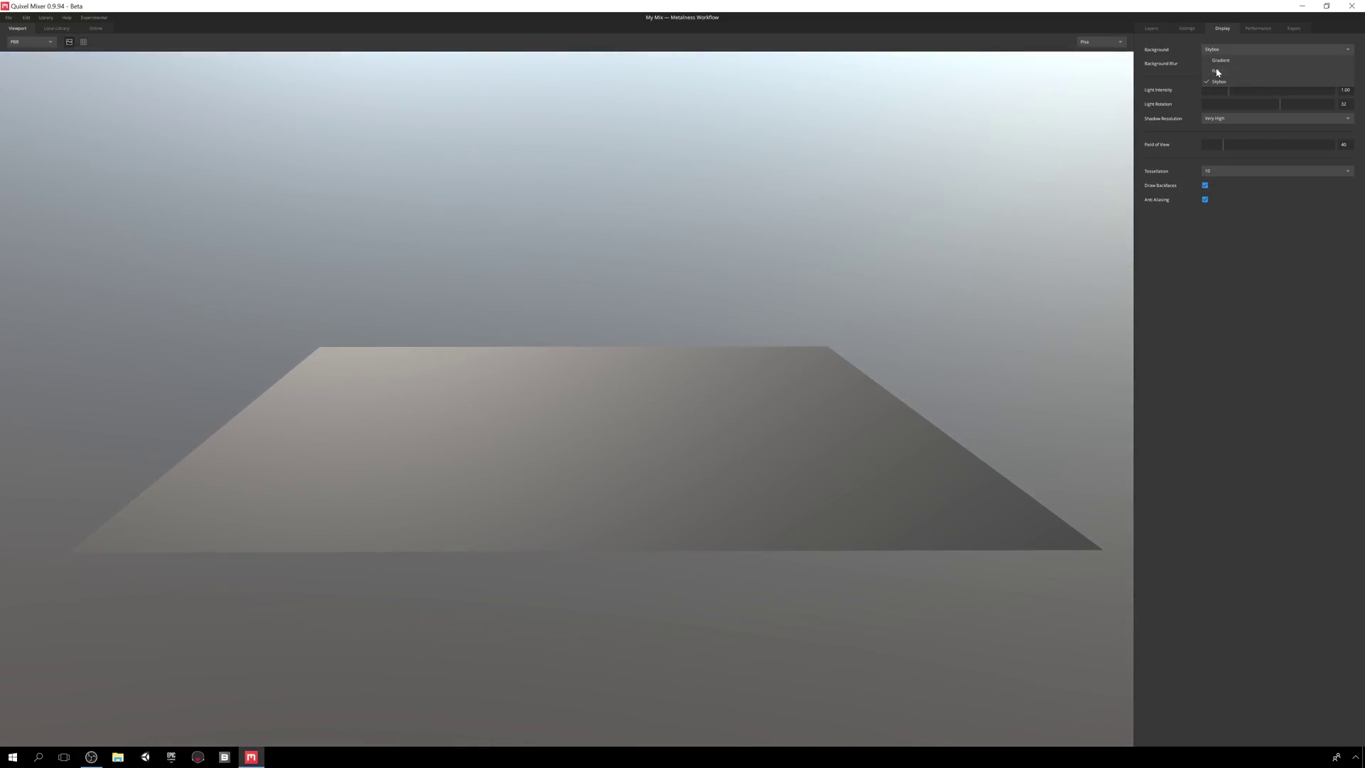
left_click(1223, 63)
- Review Performance settings, keeping Tweaking Downsample Off and High Quality Blur On
left_click(1254, 29)
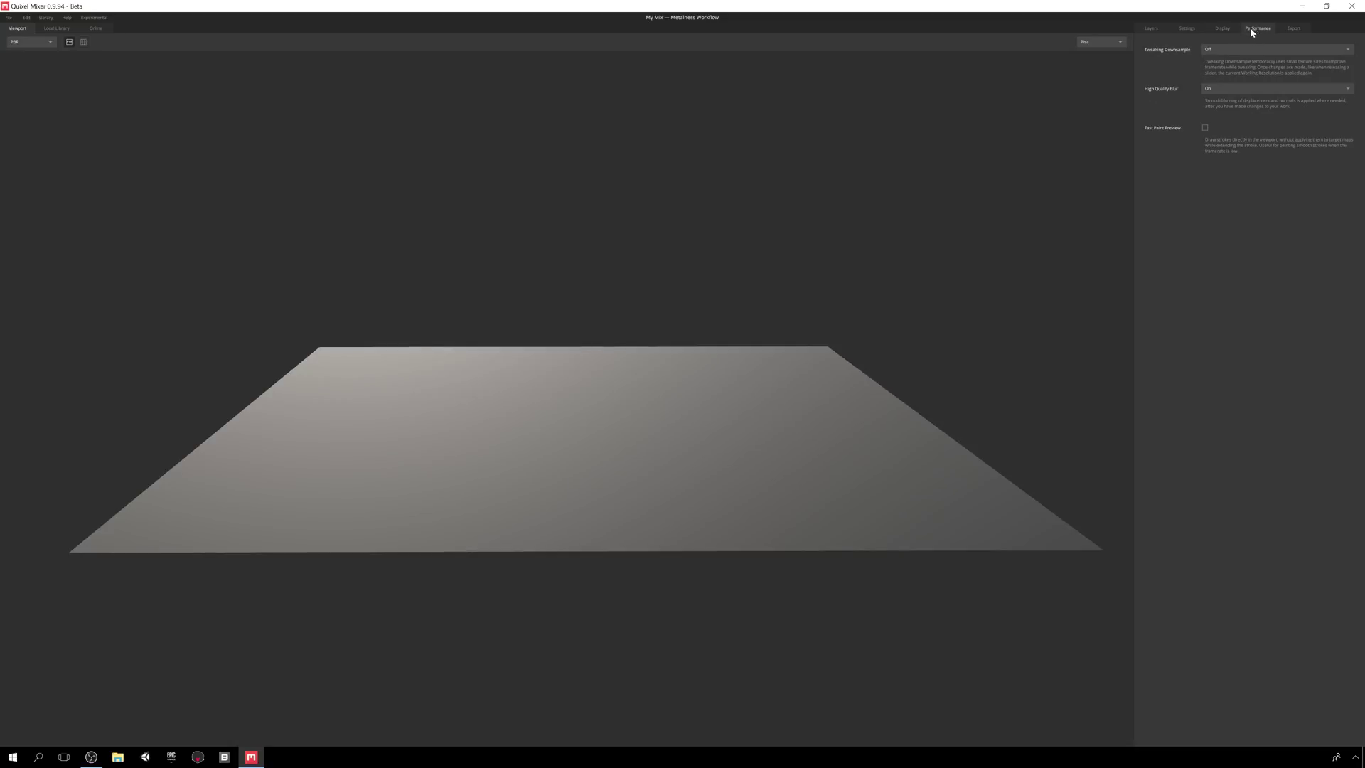
left_click(1244, 49)
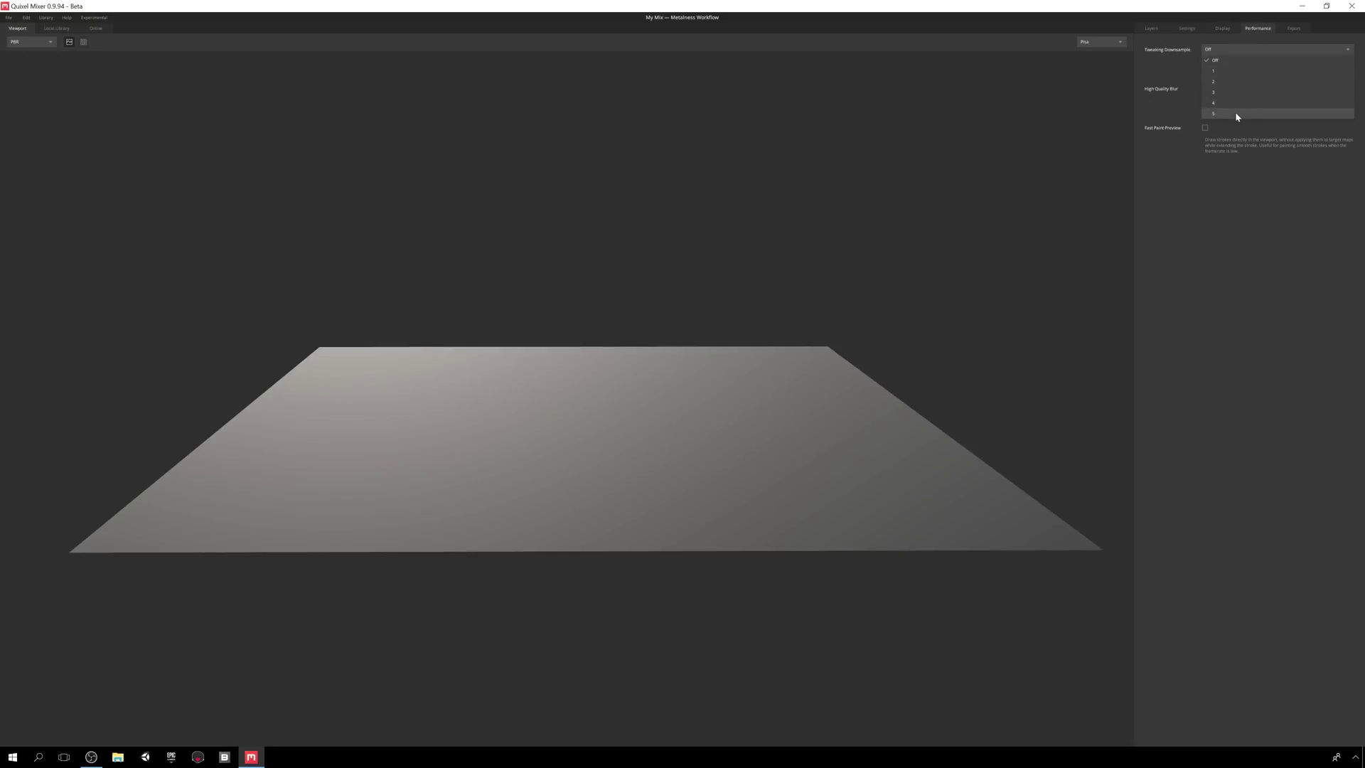
left_click(1232, 49)
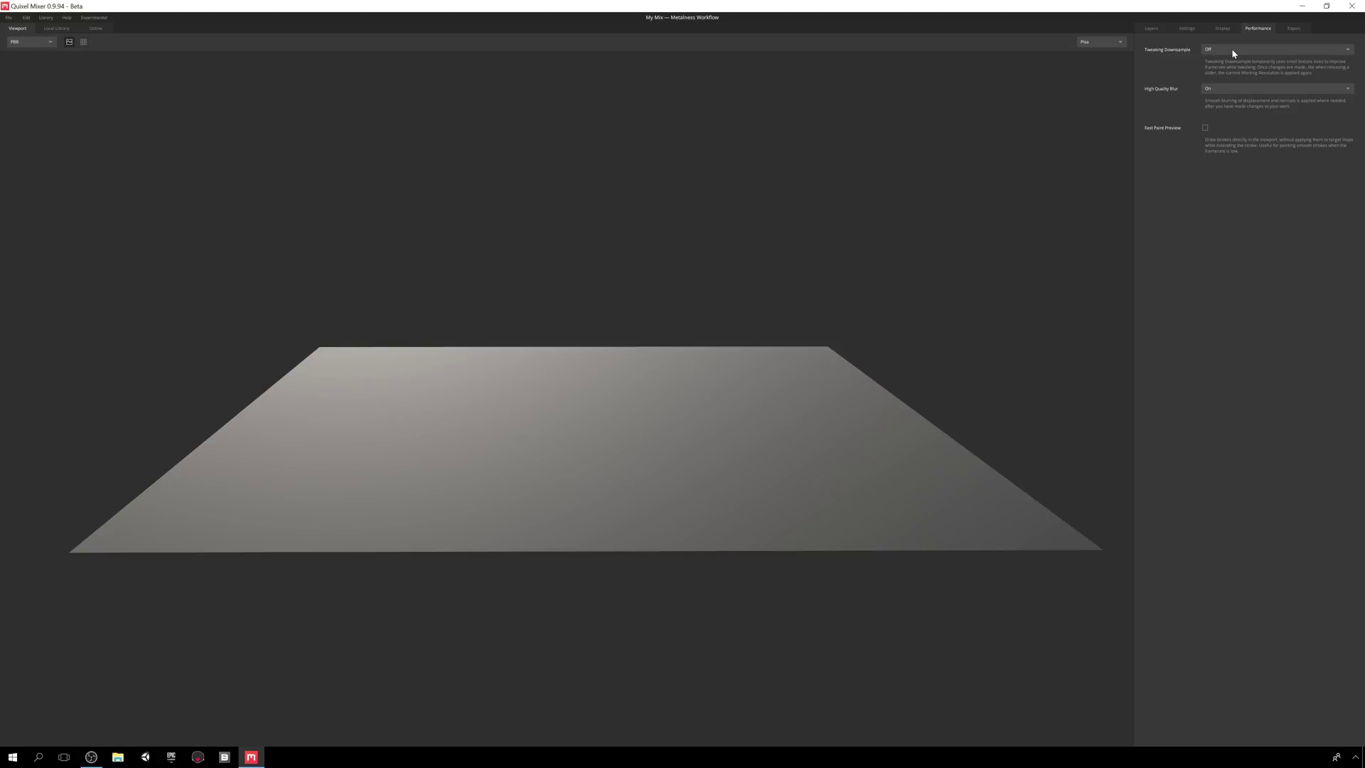
left_click(1233, 88)
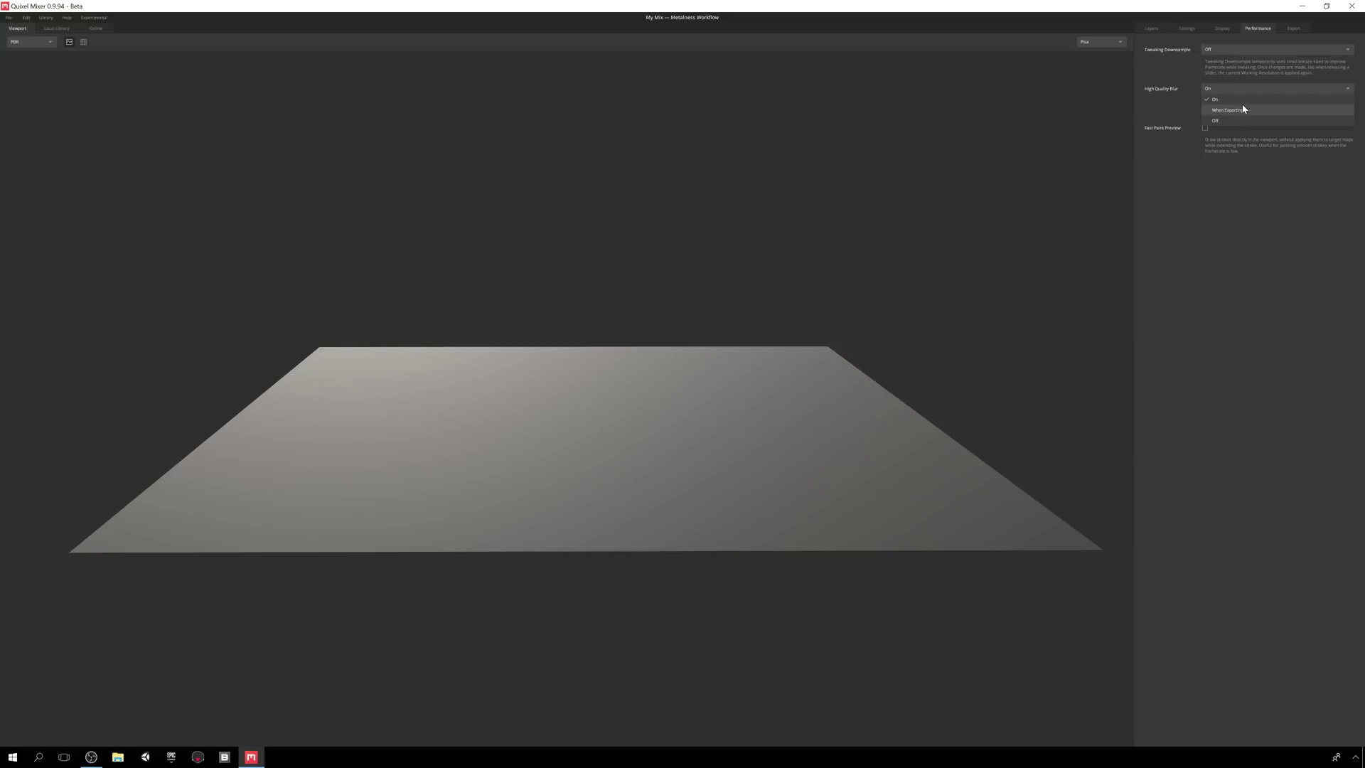
left_click(1240, 88)
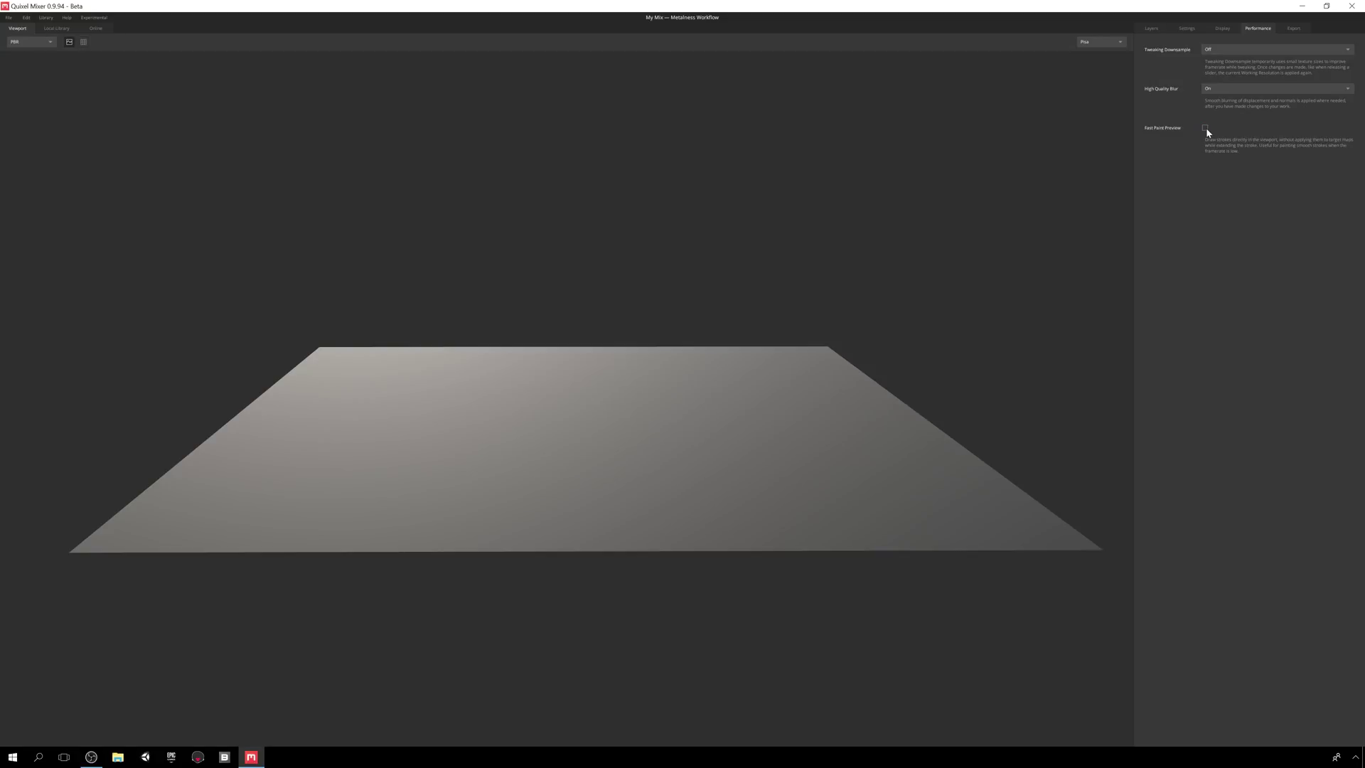
- Check export location, keeping 2048 px resolution and Custom format
left_click(1291, 29)
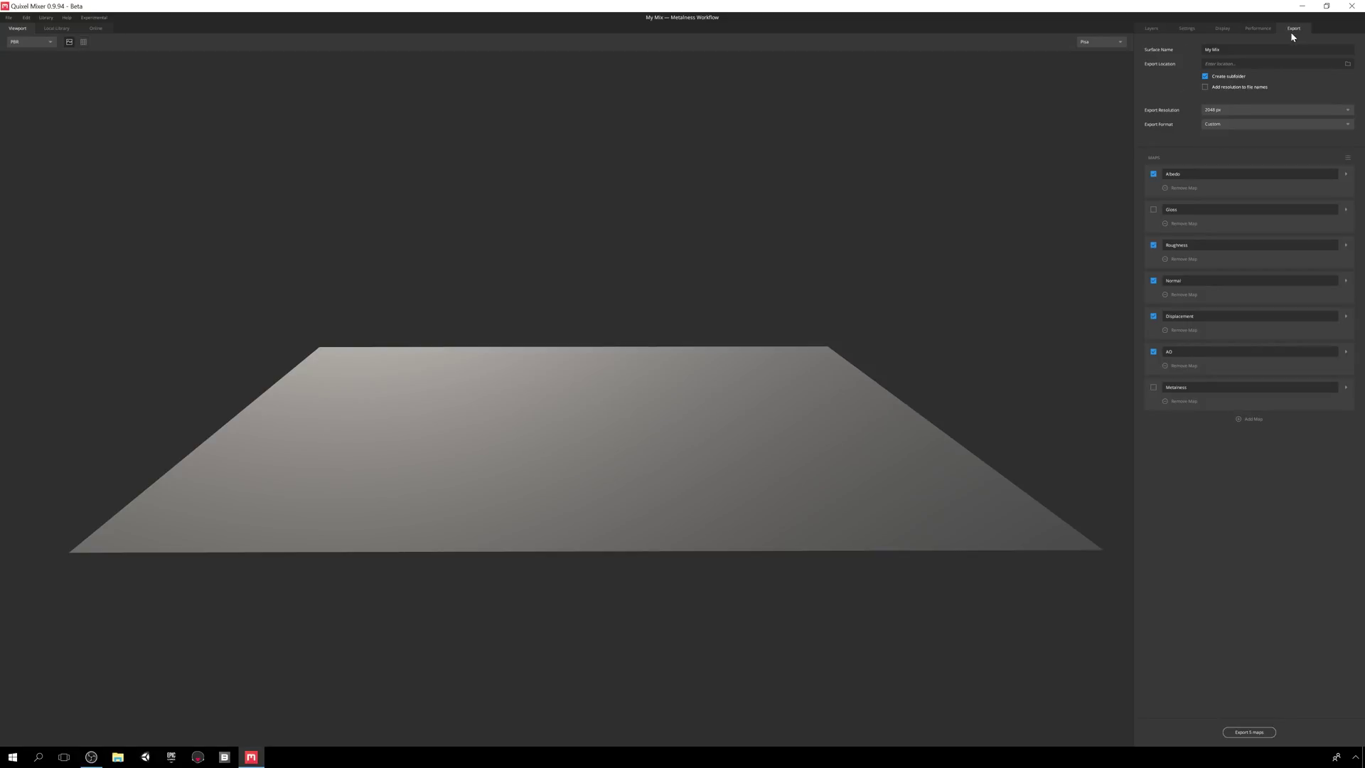
left_click(1348, 63)
left_click(603, 380)
left_click(1214, 110)
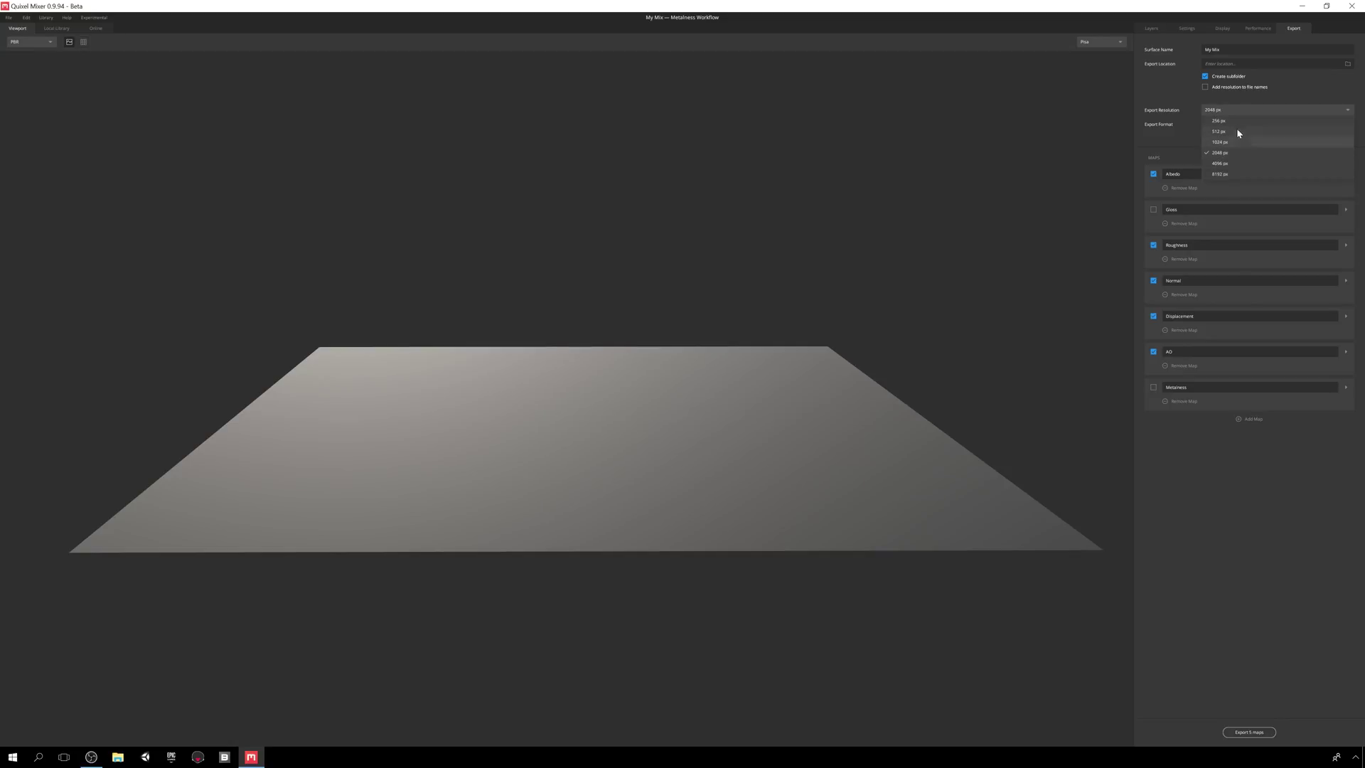
left_click(1238, 110)
left_click(1244, 122)
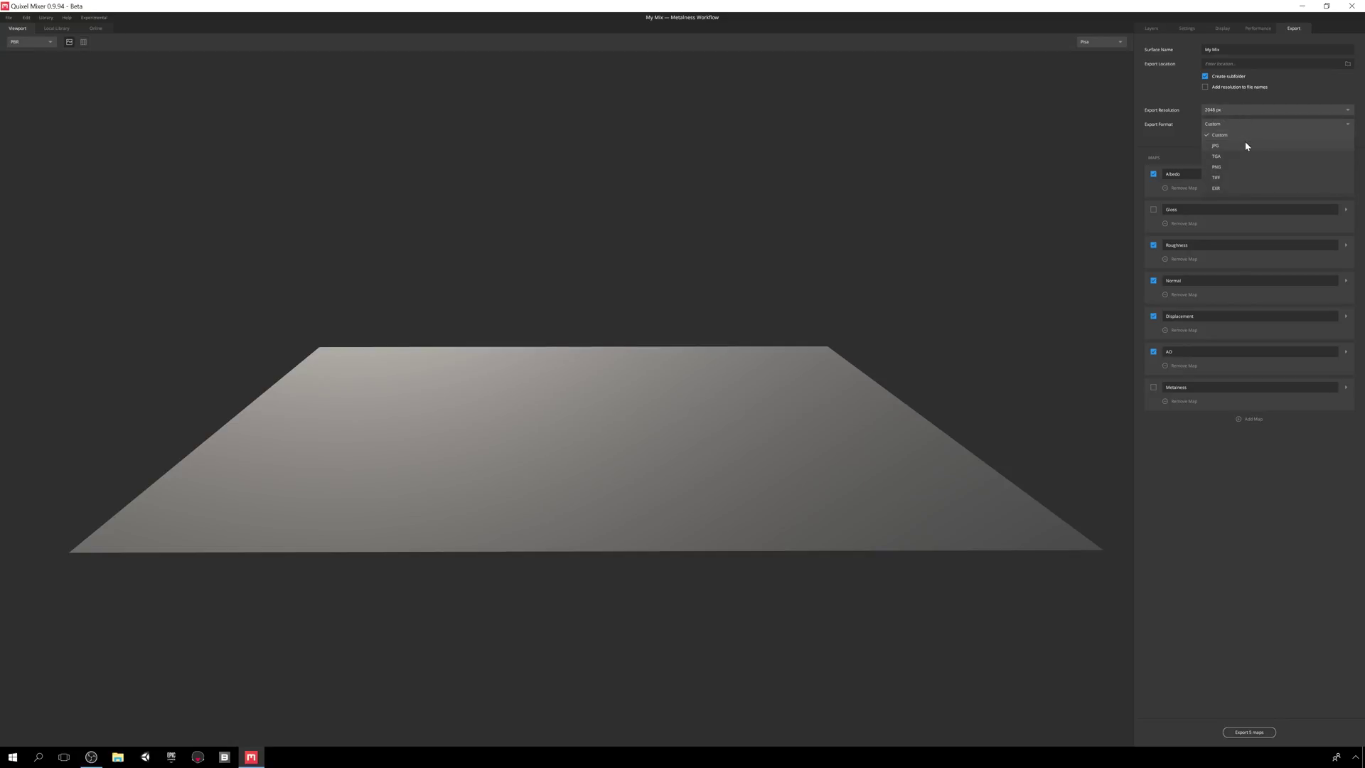
left_click(1248, 126)
- Inspect the maps list options and expand the Albedo map's format choices
left_click(1347, 160)
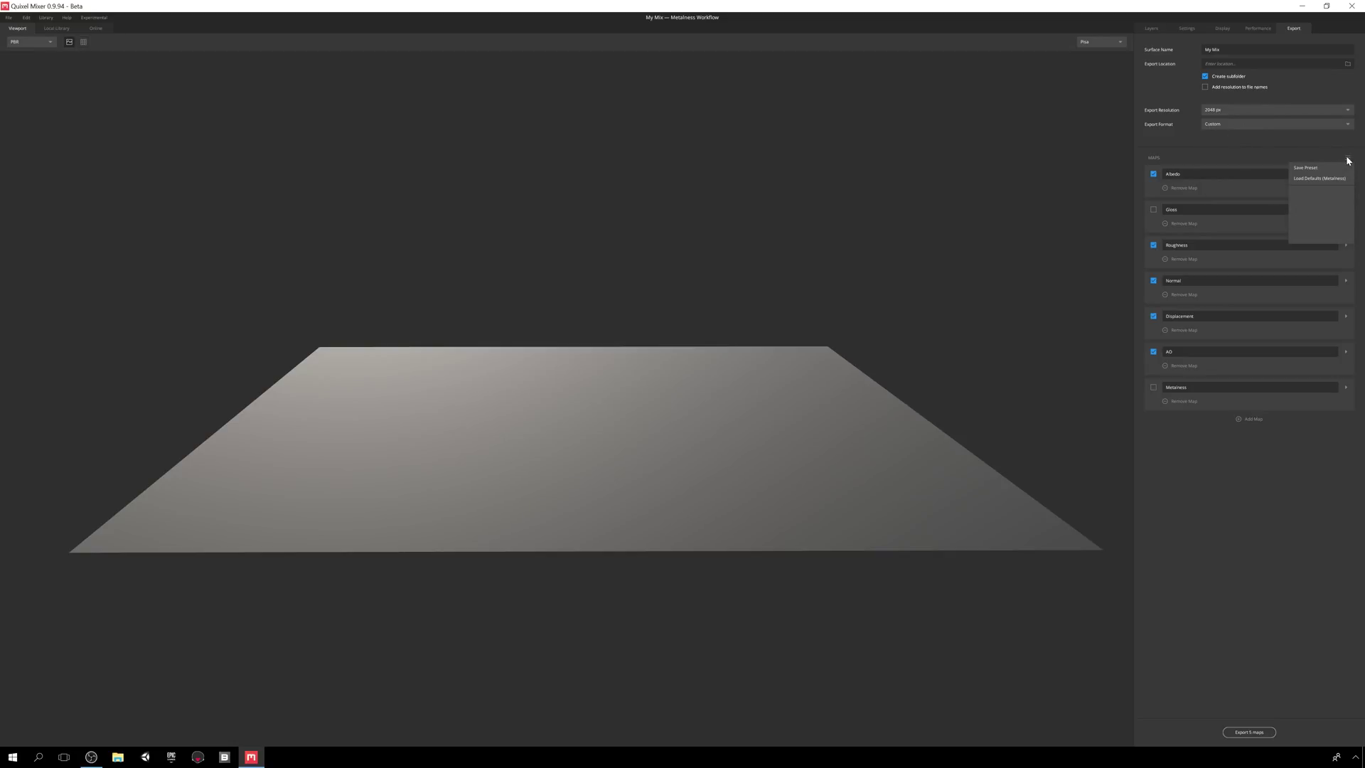
left_click(1296, 176)
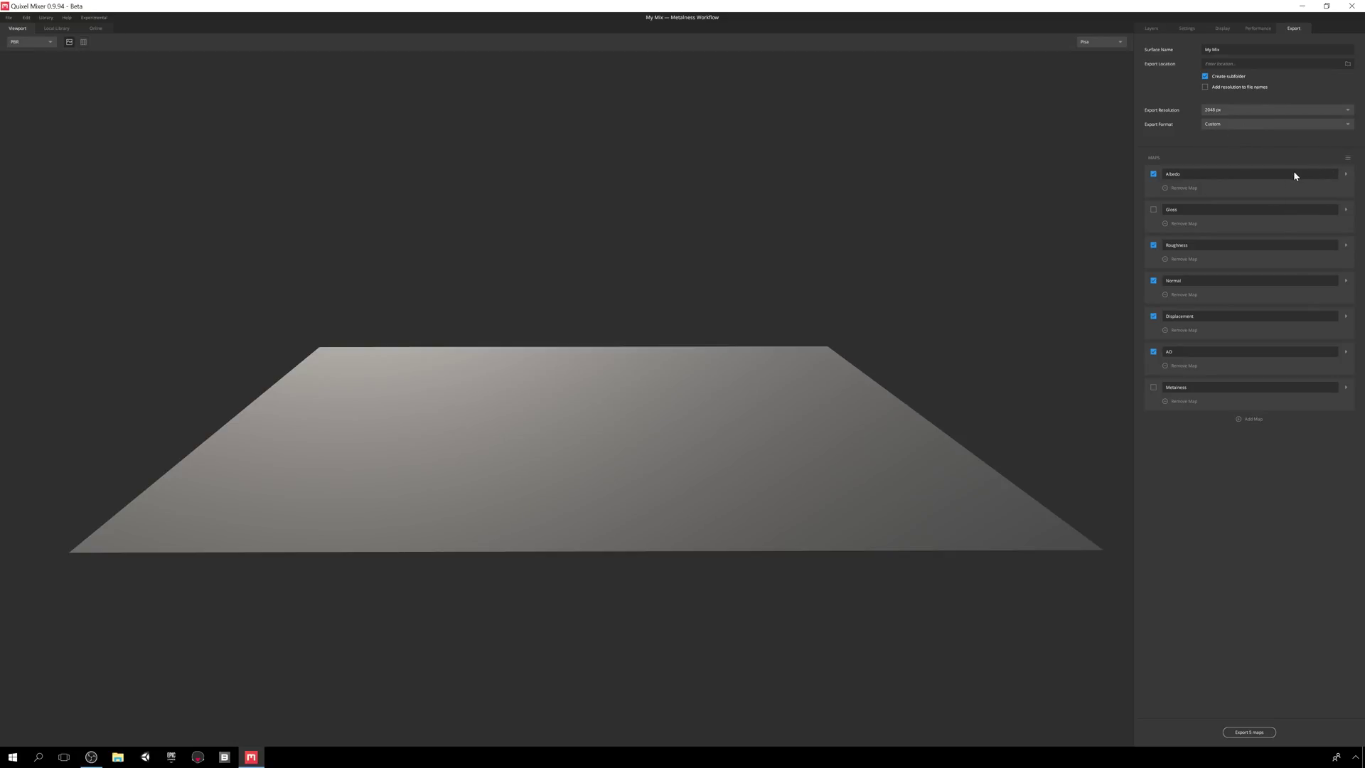
left_click(1347, 175)
left_click(1212, 191)
- Set the Albedo map to EXR RGBA with Roughness packed in alpha
left_click(1213, 187)
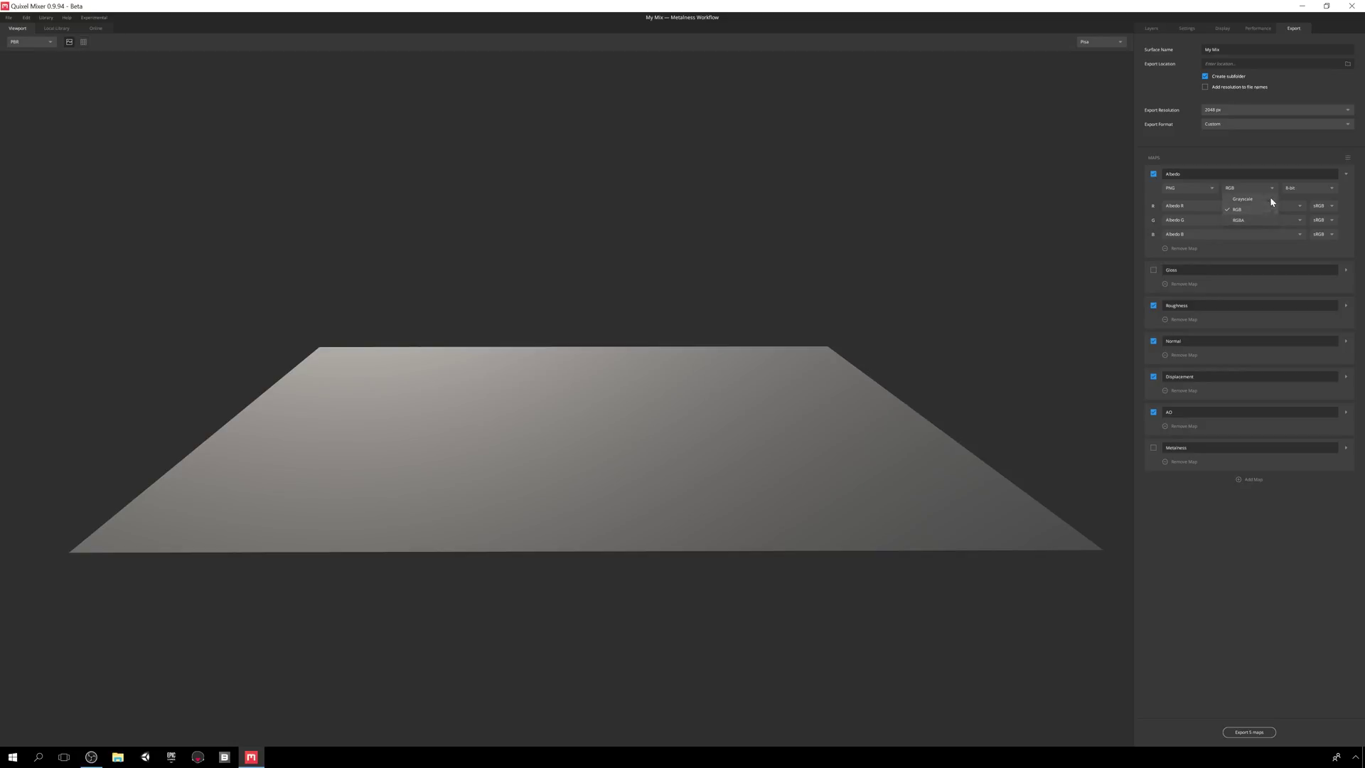
left_click(1296, 188)
left_click(1298, 189)
left_click(1210, 187)
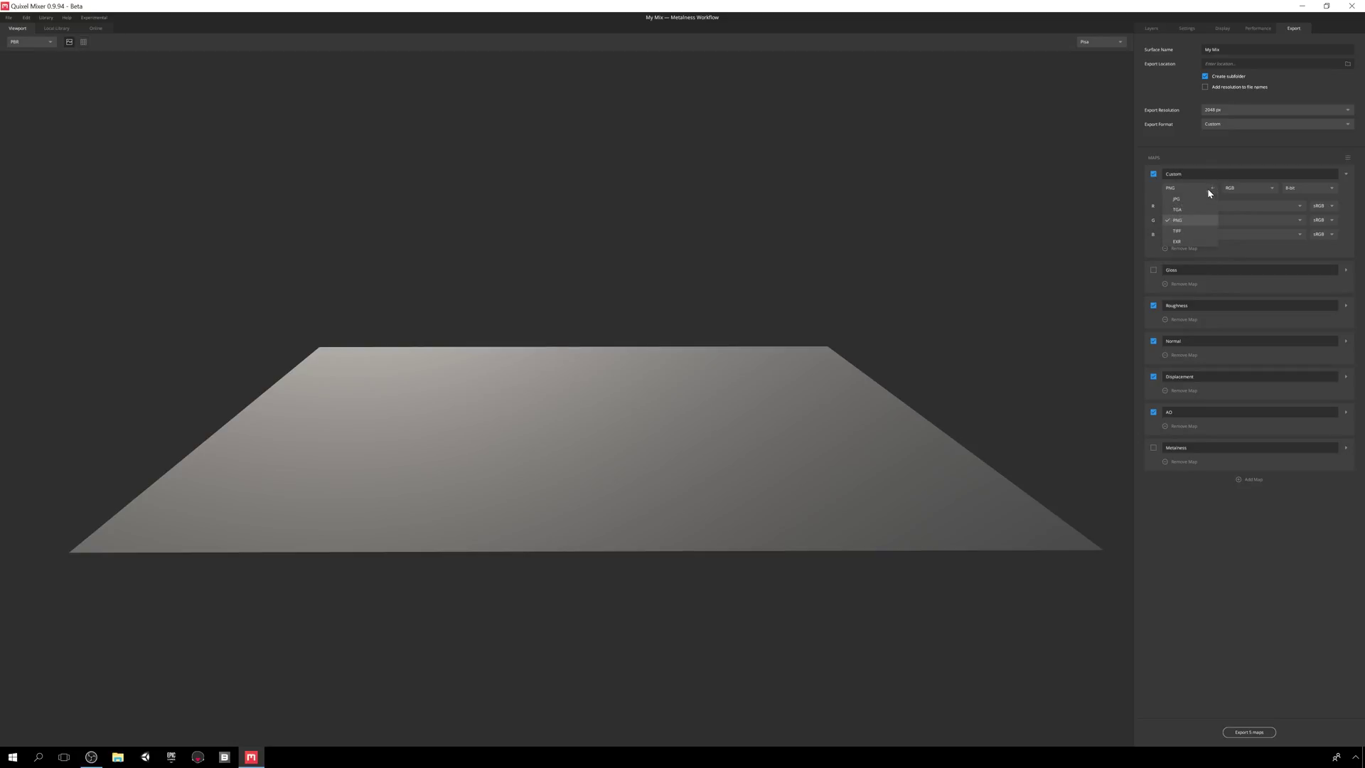
left_click(1188, 240)
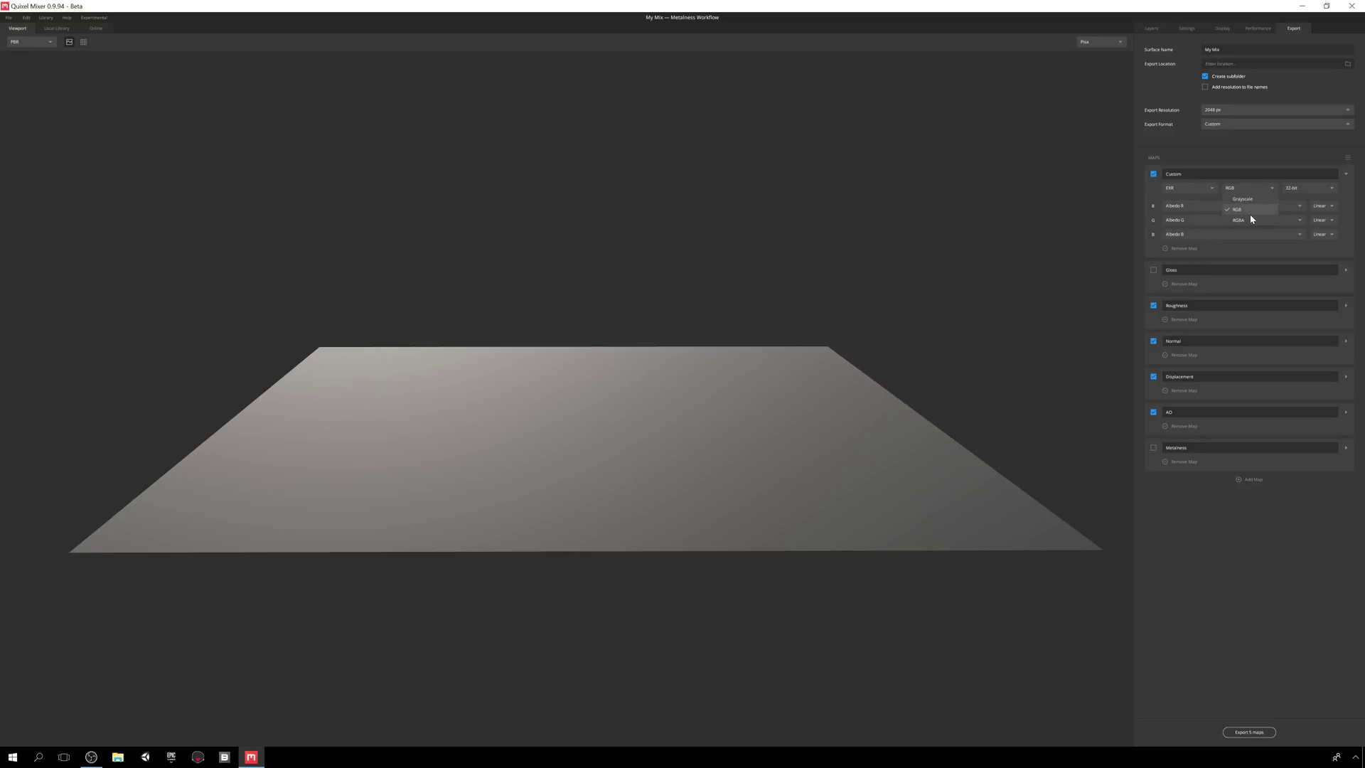
left_click(1249, 219)
left_click(1298, 247)
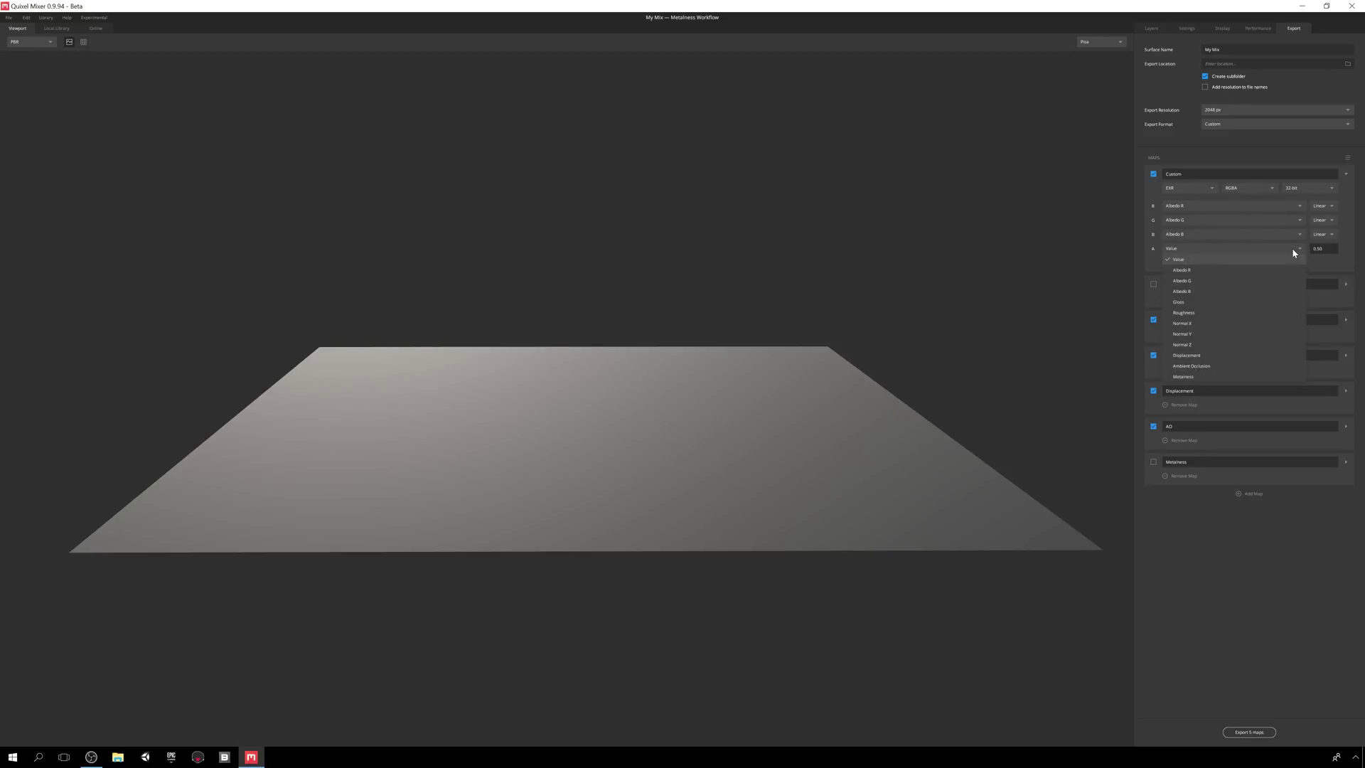
left_click(1200, 312)
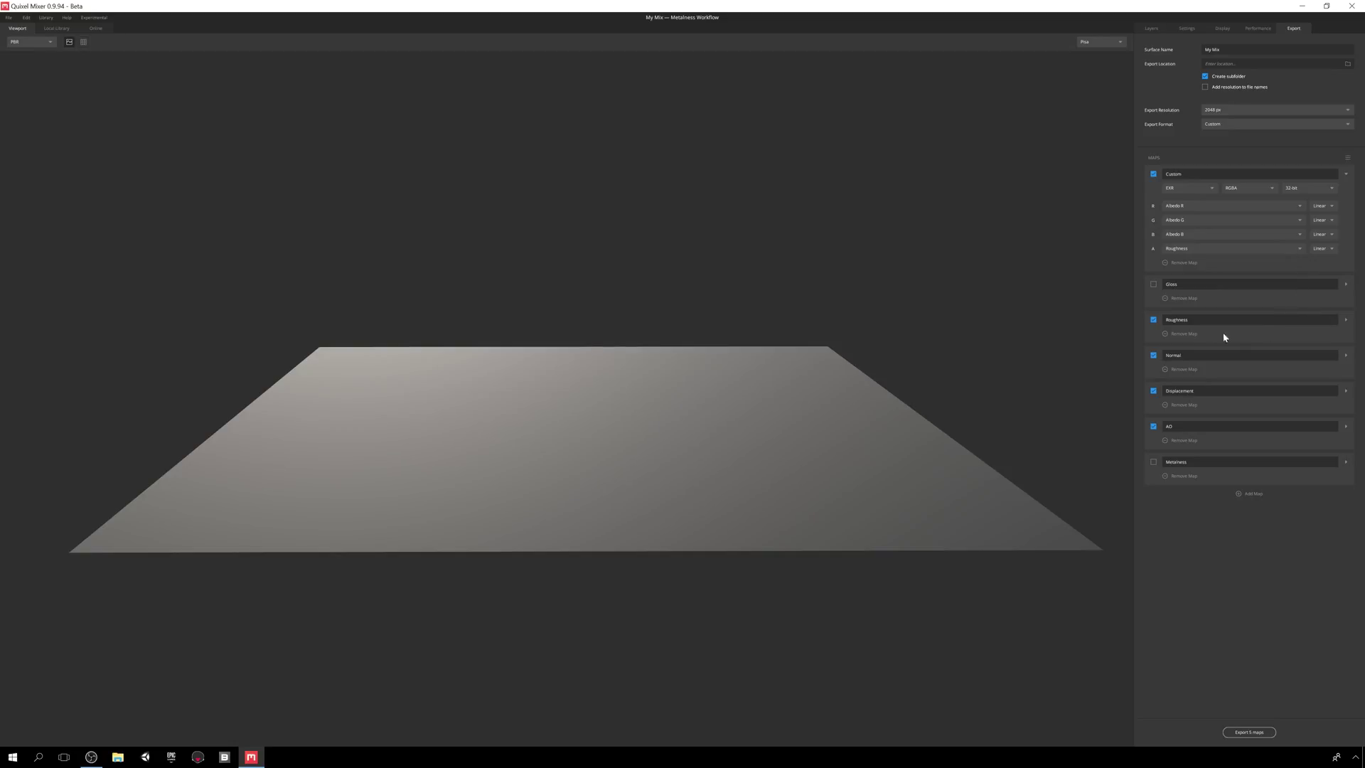
- Remove the Roughness map, then load the Metalness default maps
left_click(1165, 334)
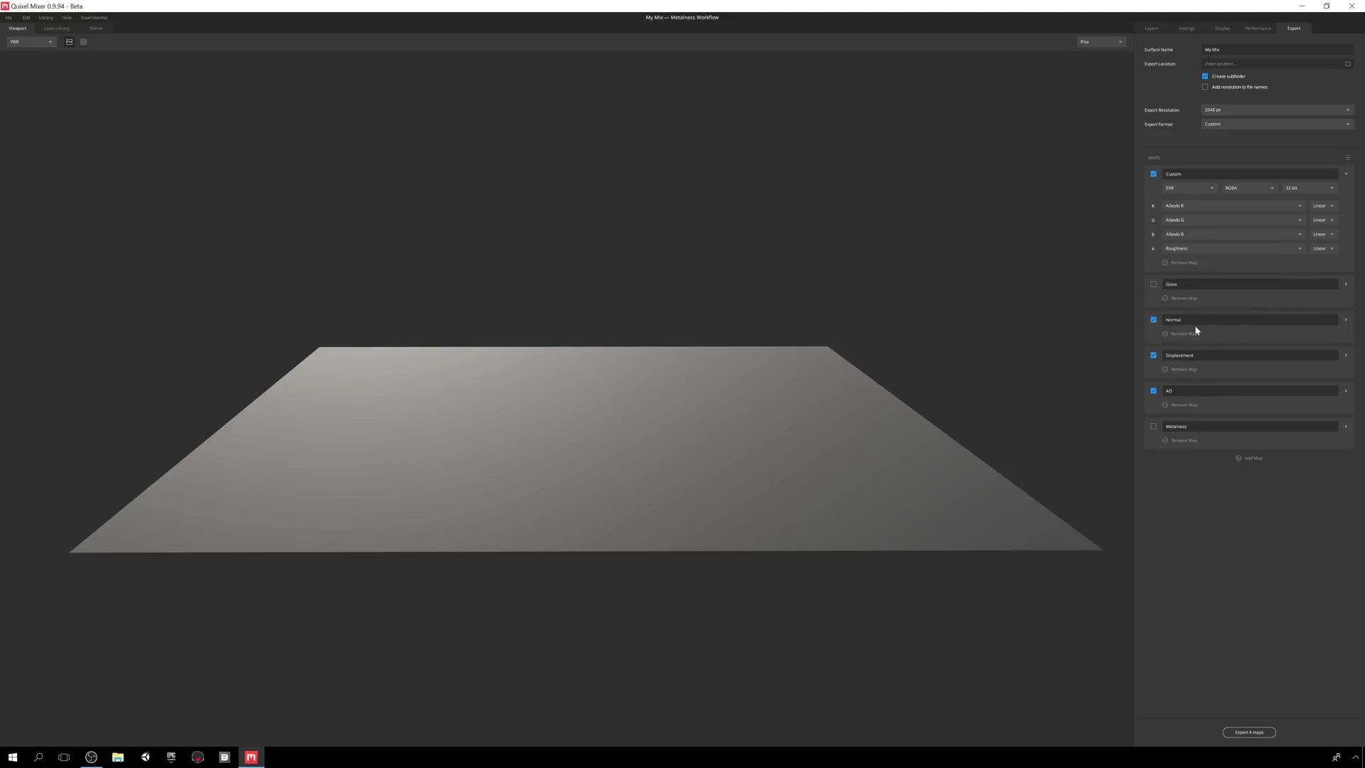
left_click(1348, 158)
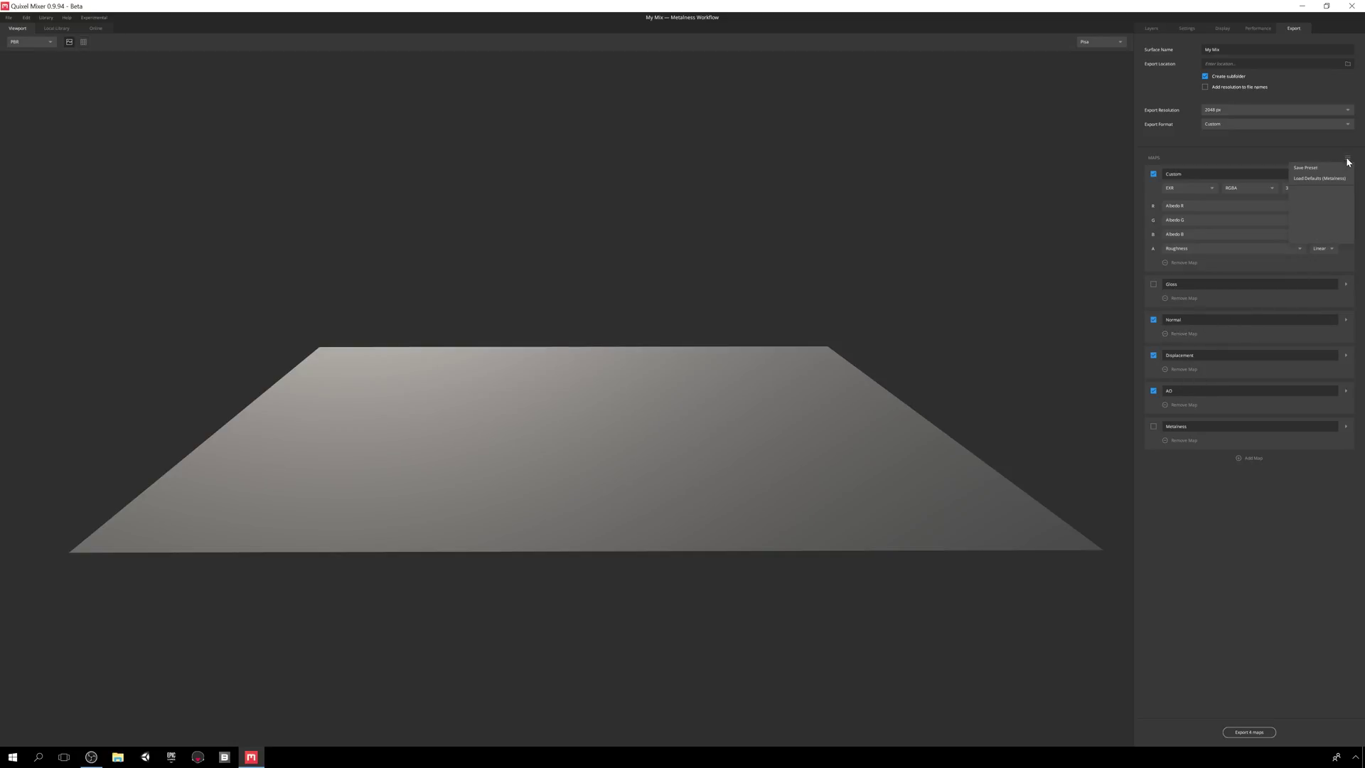
left_click(1317, 178)
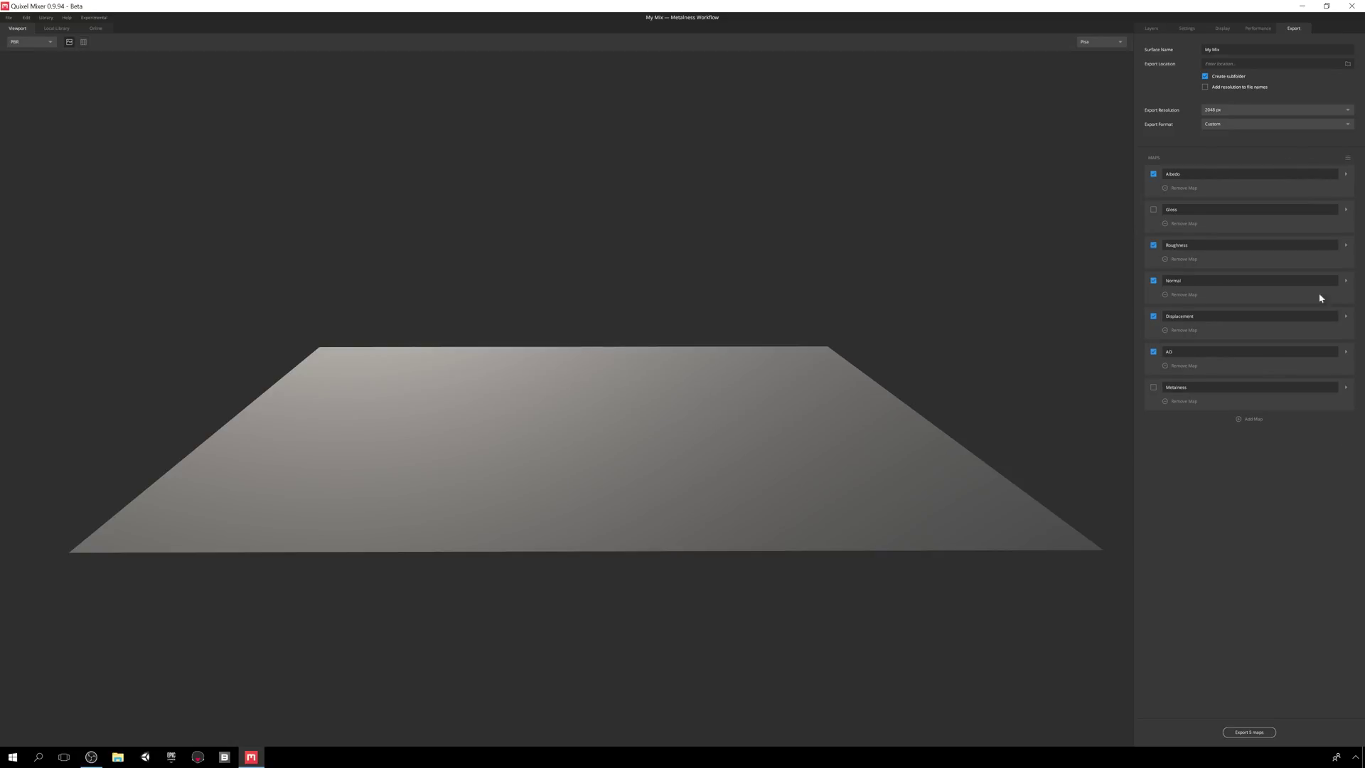
- Add a custom map named 'My M', check its red channel sources, then remove it
left_click(1254, 421)
type("My Map")
left_click(1257, 453)
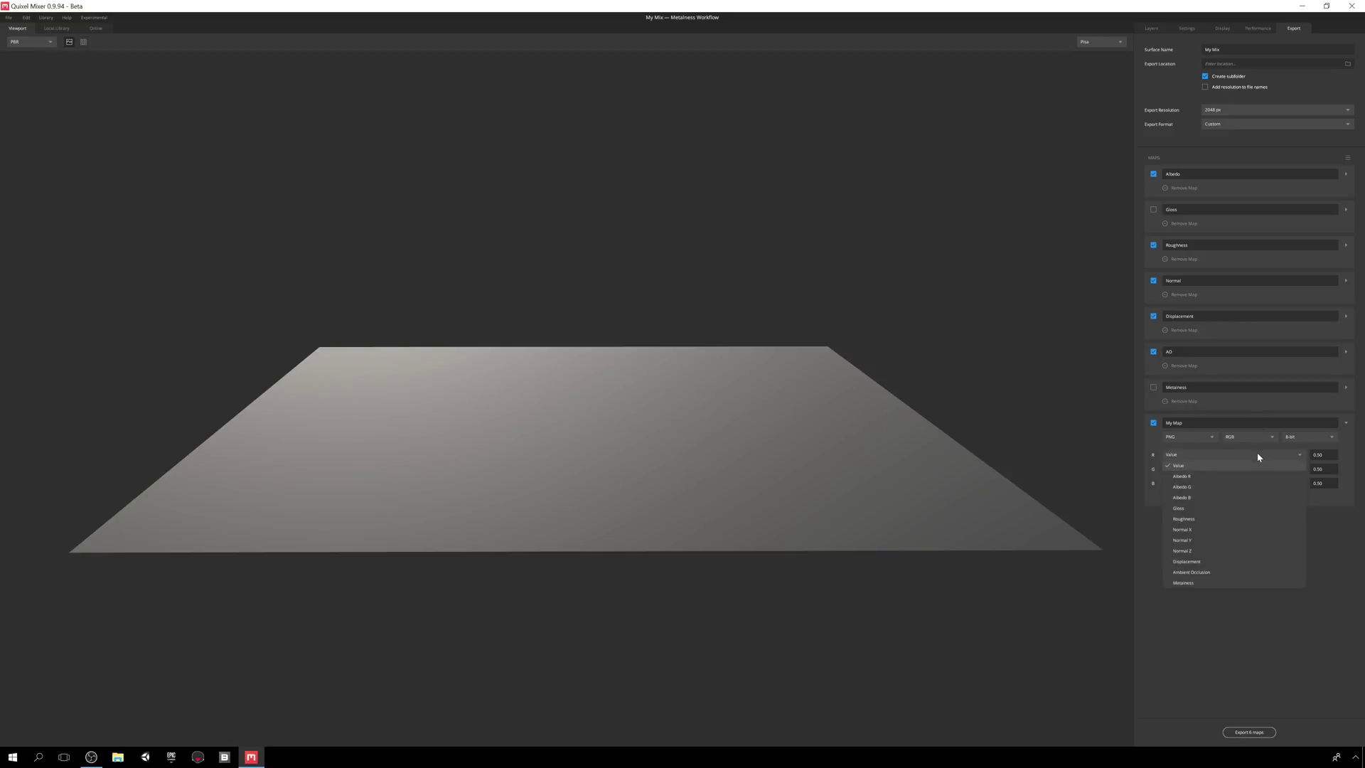
left_click(1230, 620)
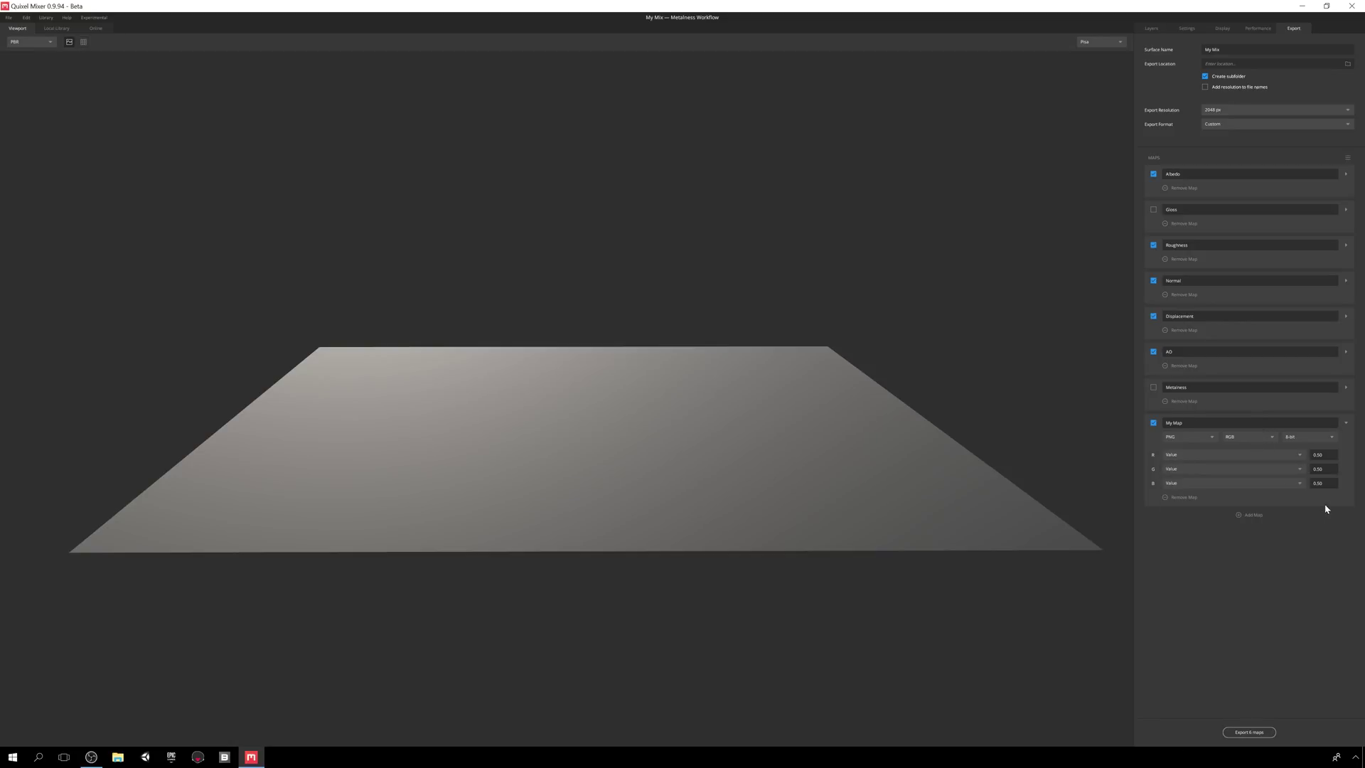
left_click(1173, 497)
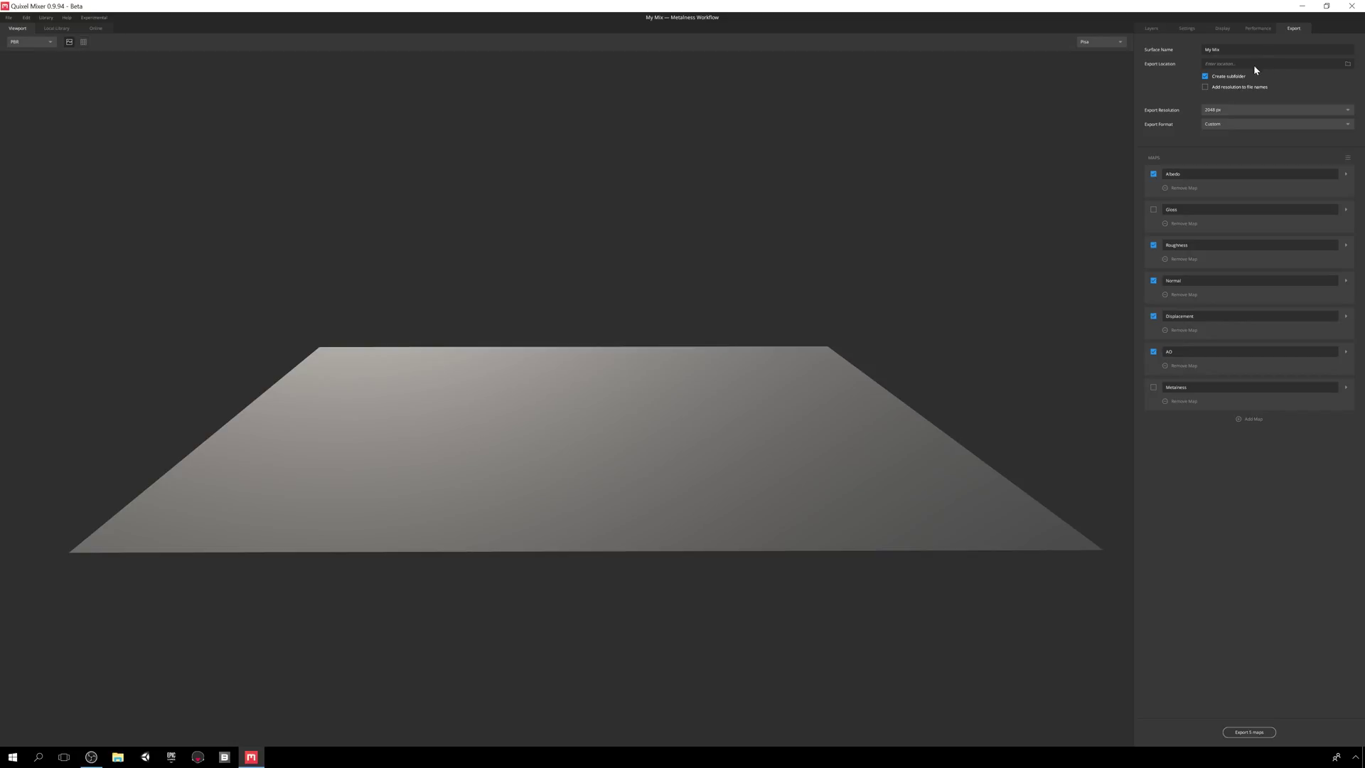
- Open the Local Library in Large Thumbs view and try, then clear, a 'concrete' search
left_click(1153, 28)
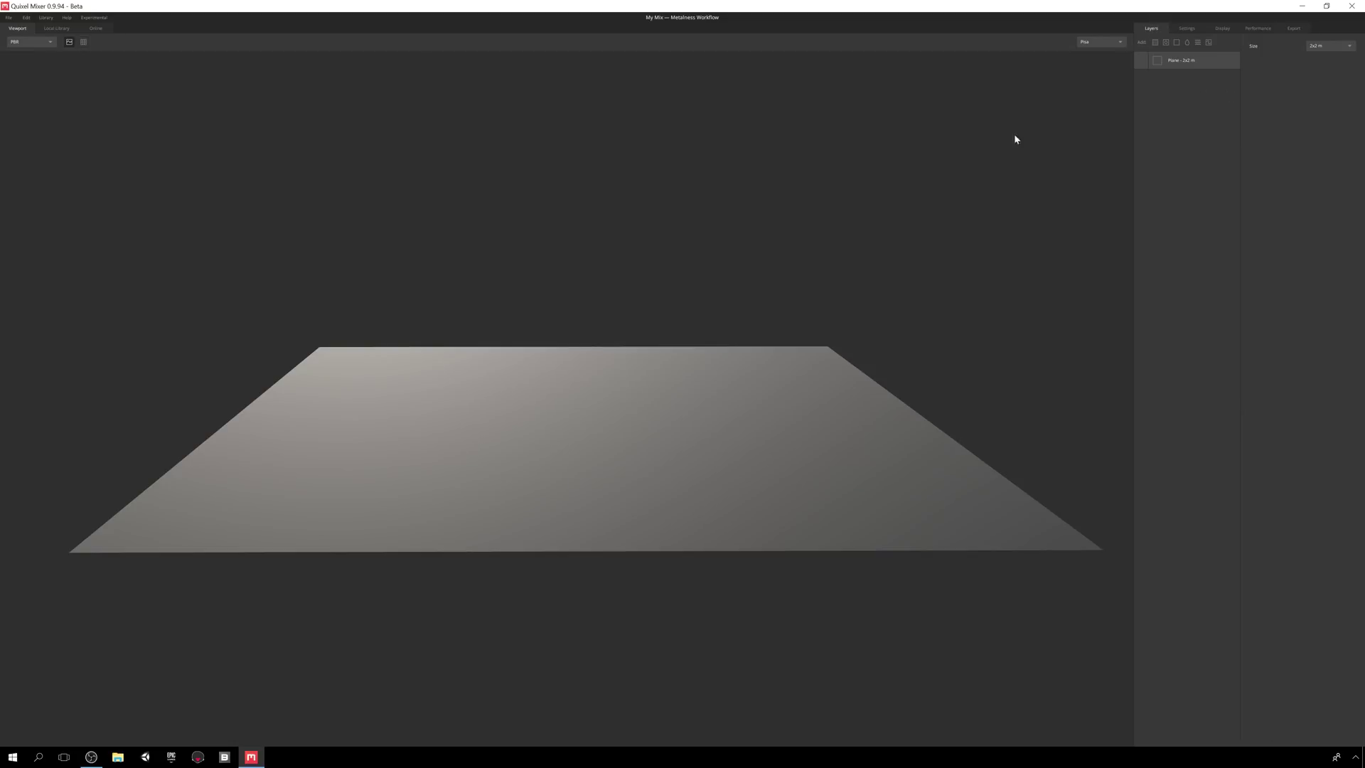
left_click(56, 29)
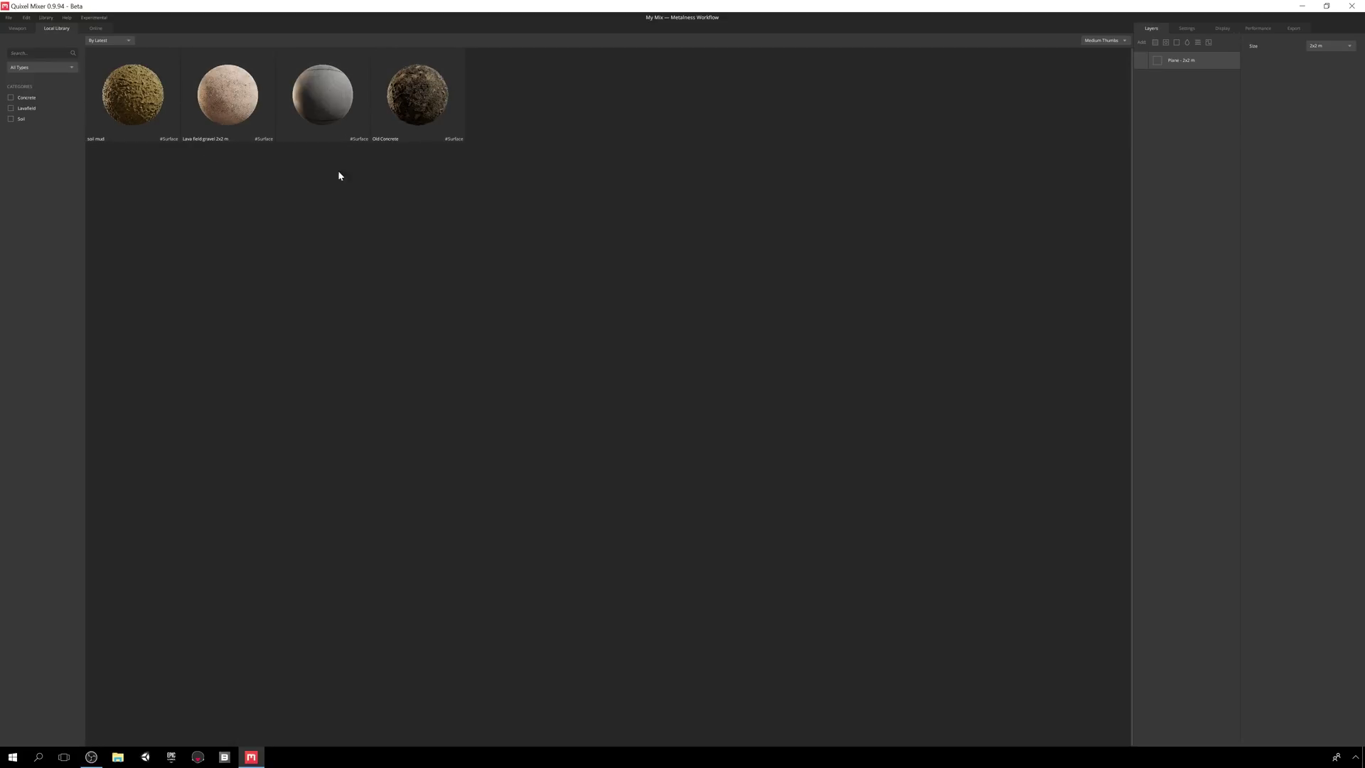
left_click(1106, 71)
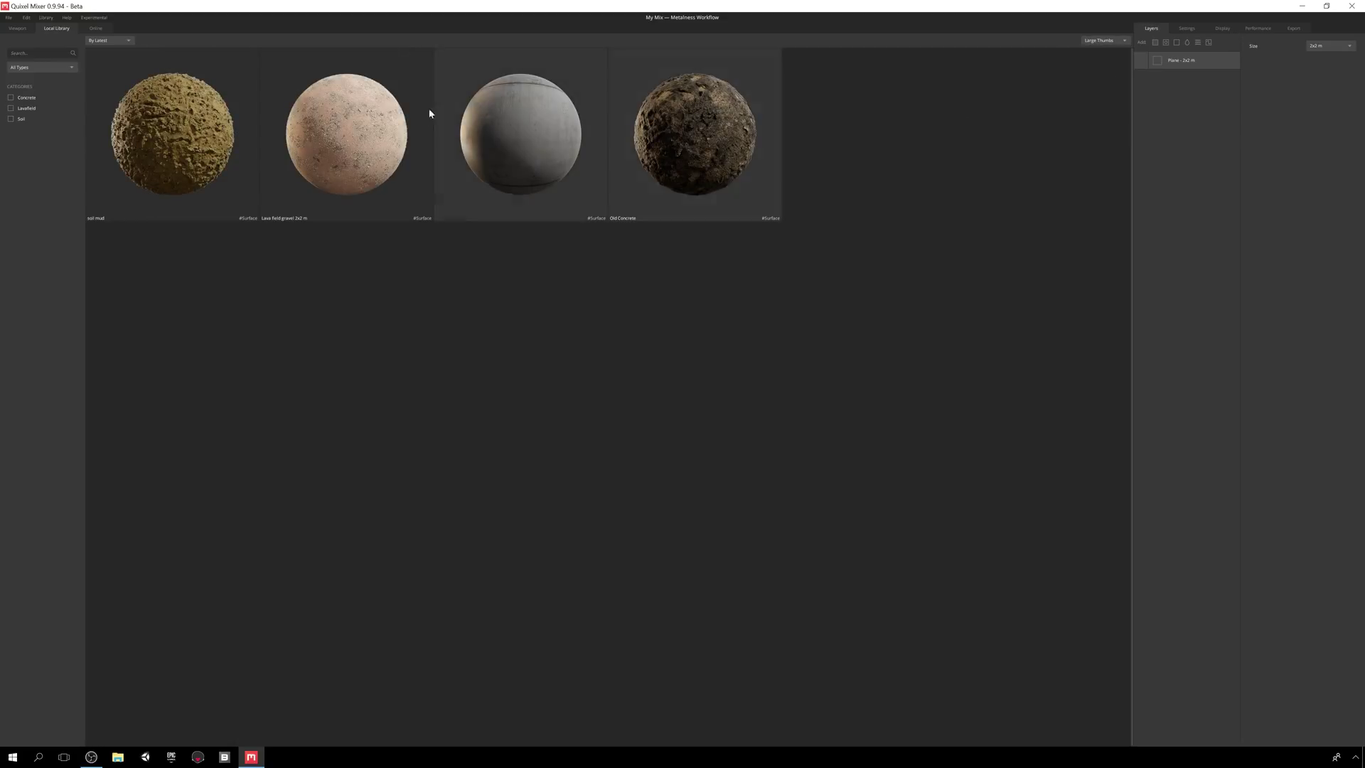
left_click(20, 55)
type("concrete")
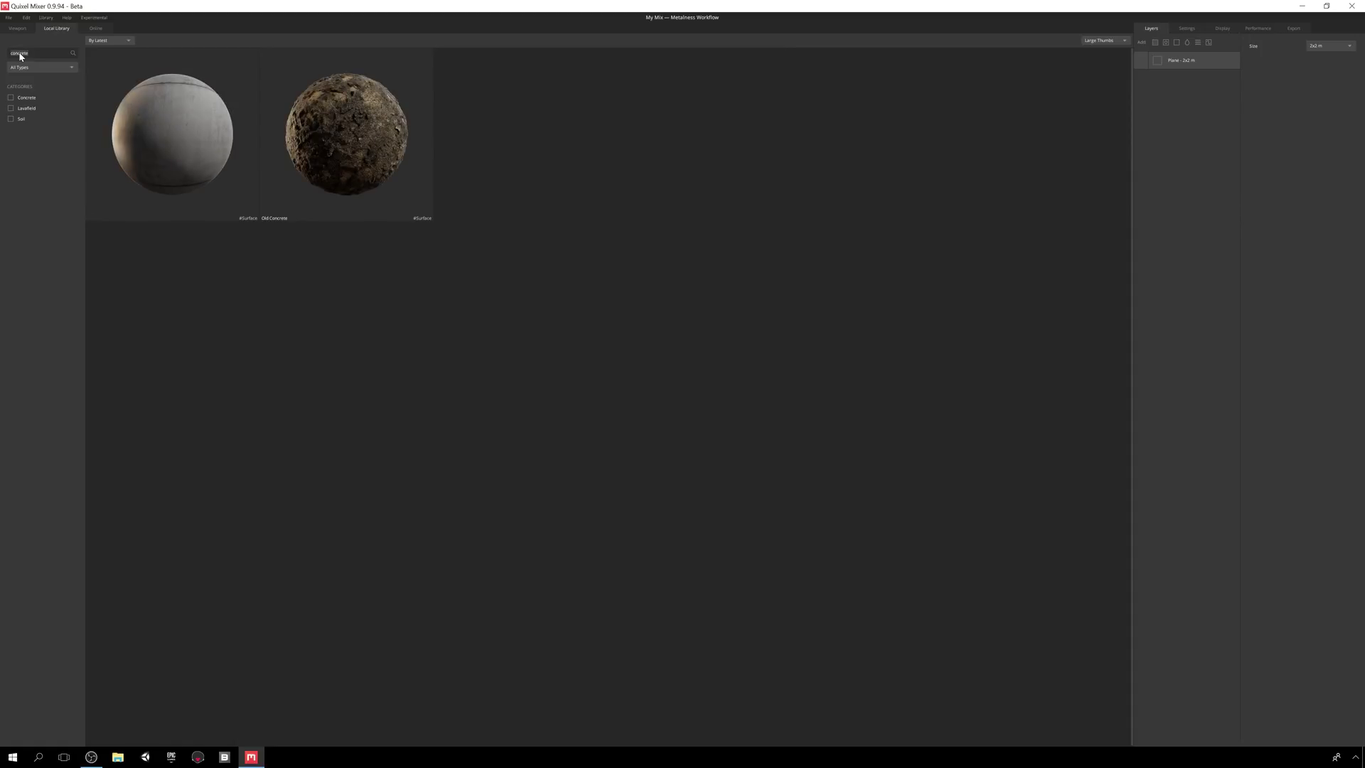
key("ctrl+a")
key("BackSpace")
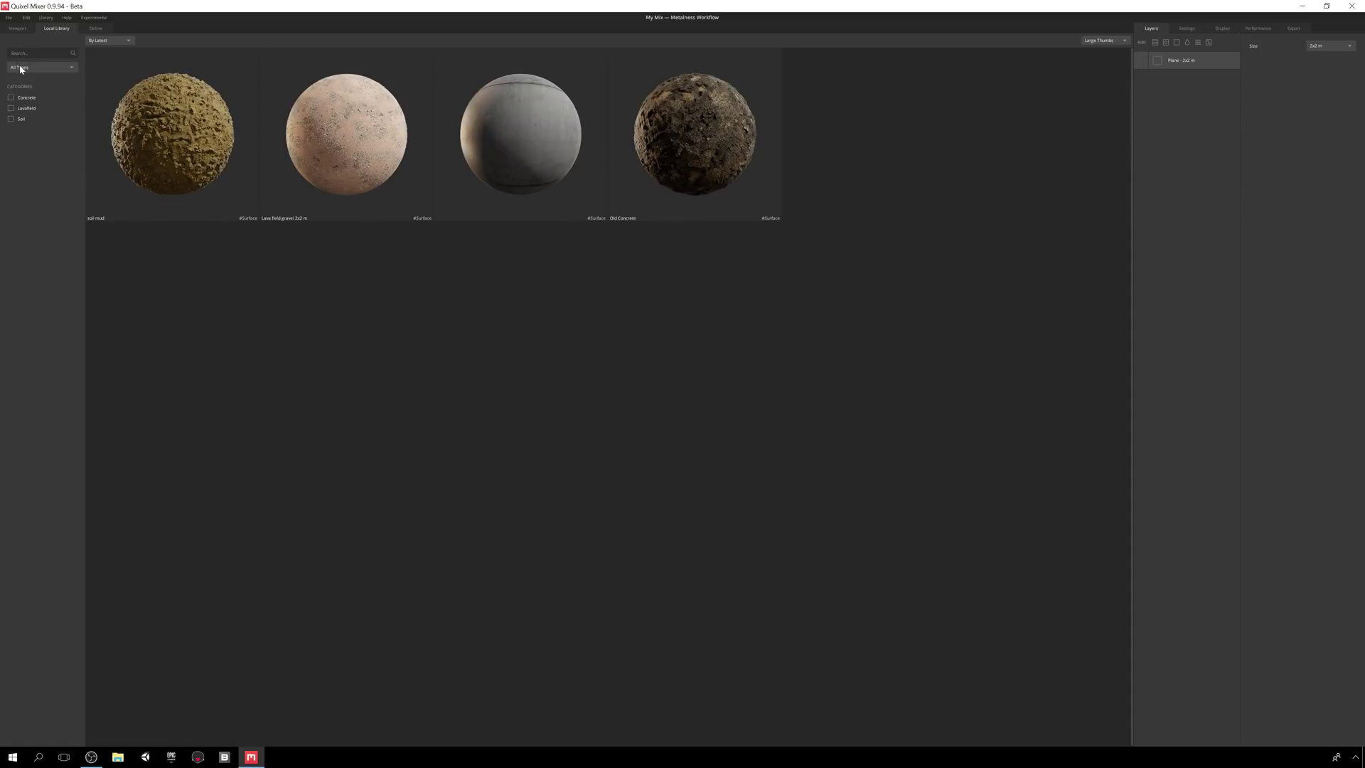
- Filter by Surfaces, Atlases, then All types, and toggle the Concrete and Soil categories
left_click(21, 69)
left_click(22, 90)
left_click(25, 68)
left_click(23, 100)
left_click(29, 68)
left_click(26, 78)
left_click(11, 98)
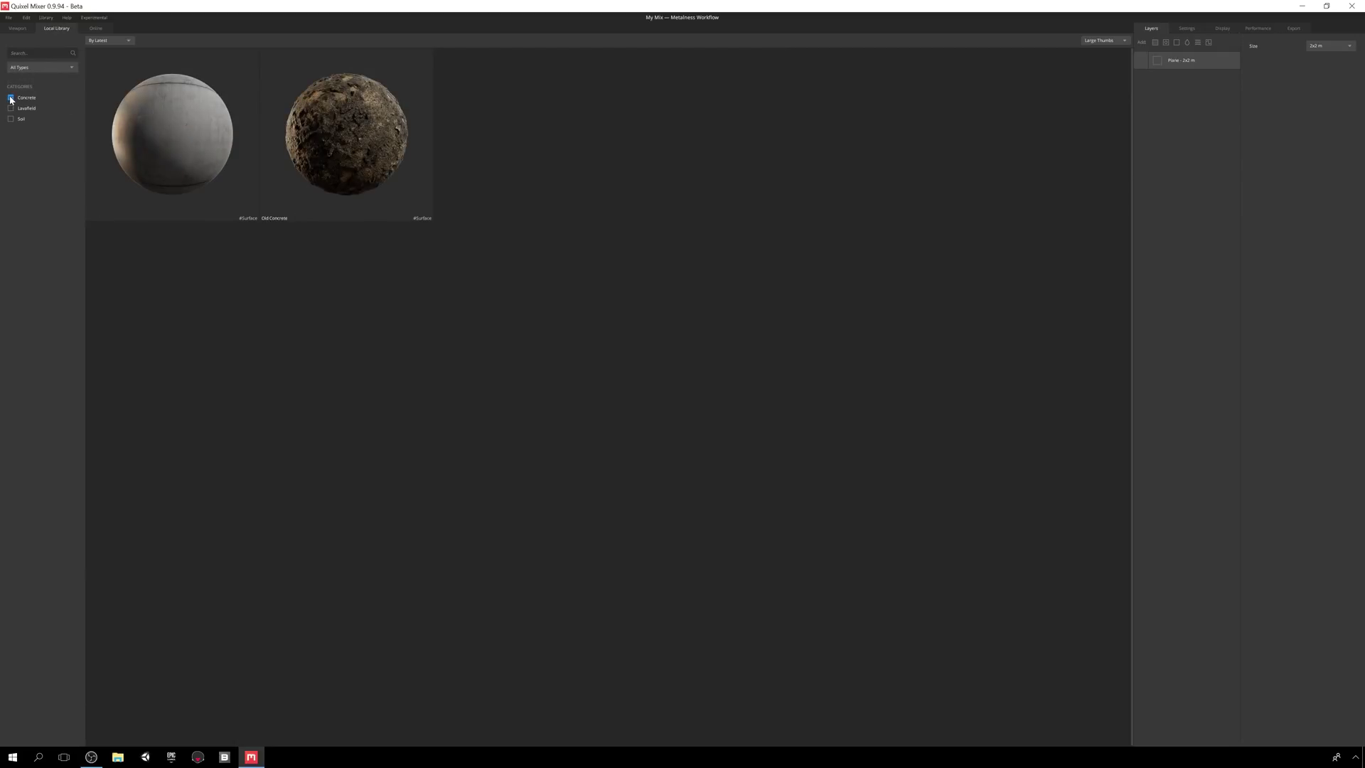
left_click(10, 119)
left_click(10, 118)
left_click(11, 98)
- Sort by Material, then back to Latest, and switch to the Online library
left_click(103, 40)
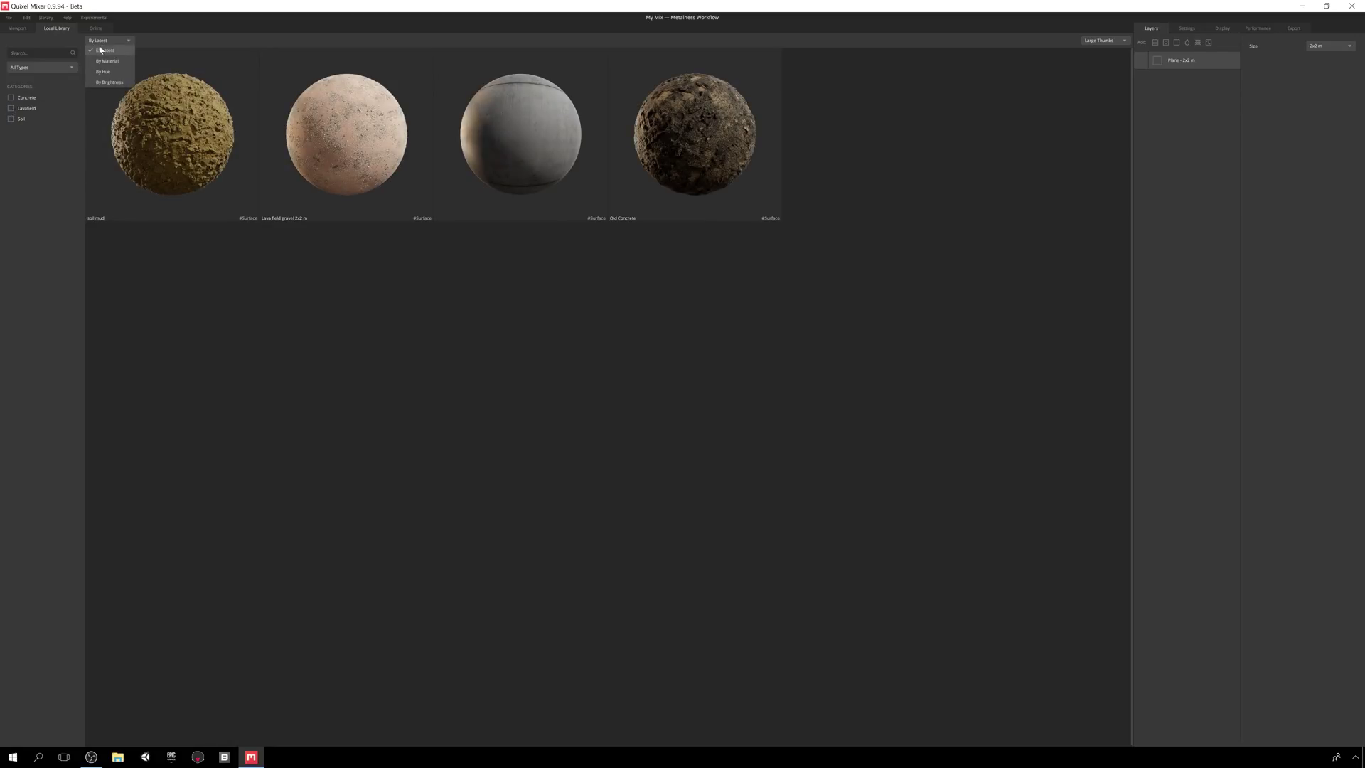
left_click(99, 62)
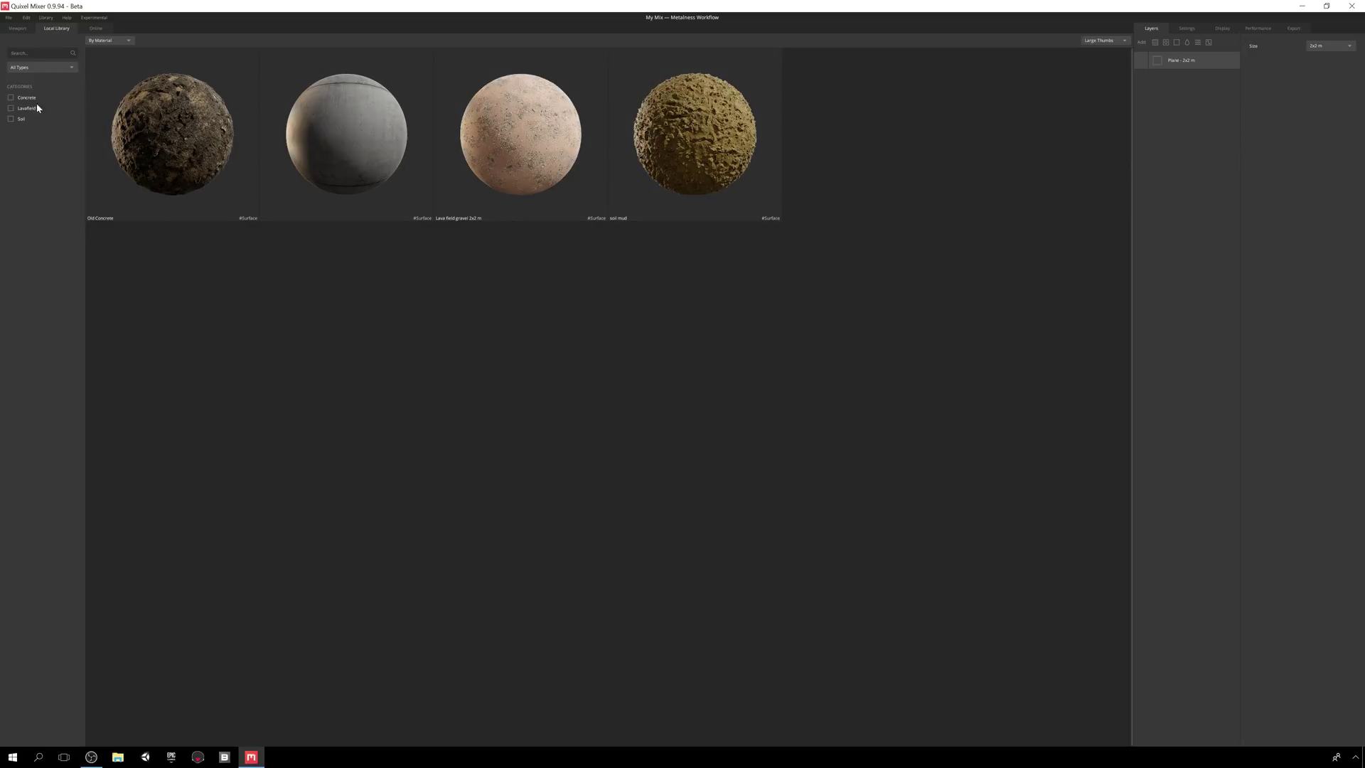
left_click(108, 44)
left_click(106, 51)
left_click(95, 30)
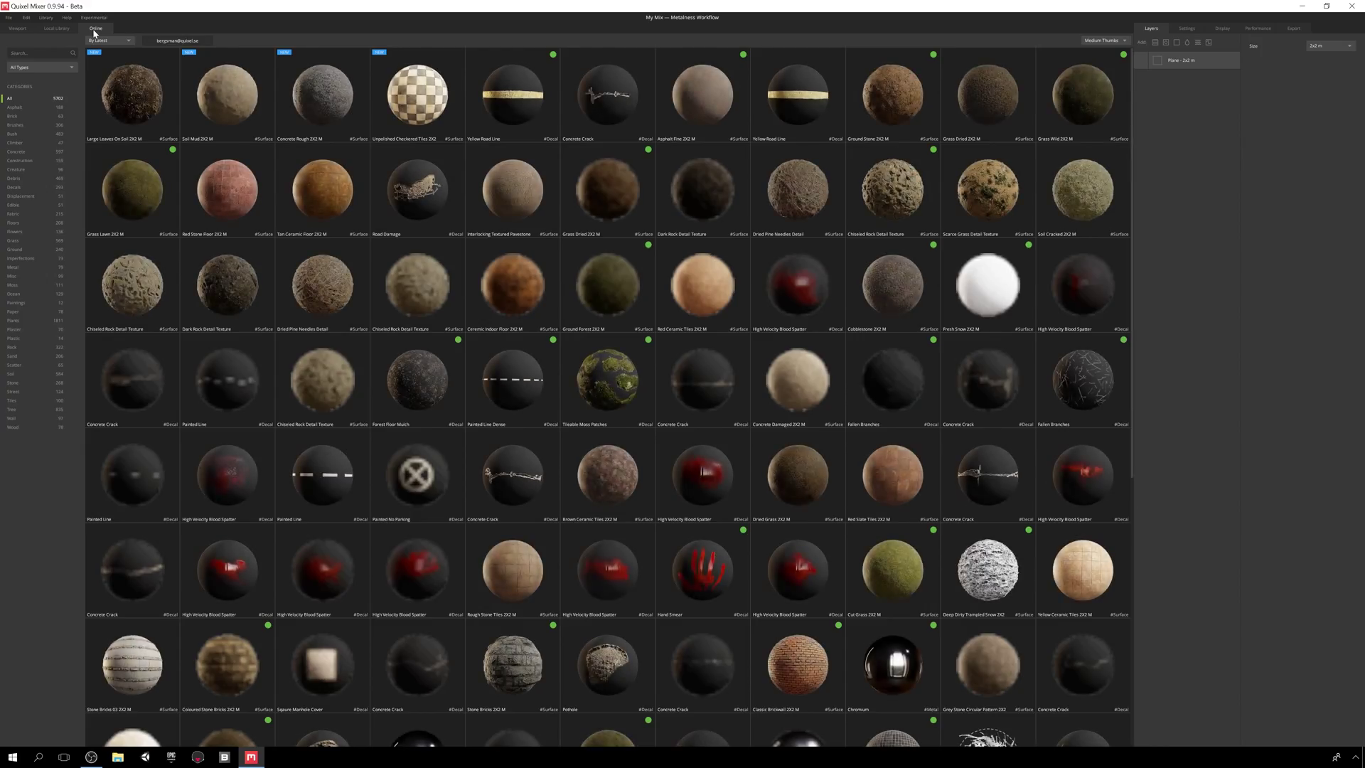
- Show online assets as large thumbnails and search the library for 'castle'
left_click(1102, 40)
left_click(1092, 72)
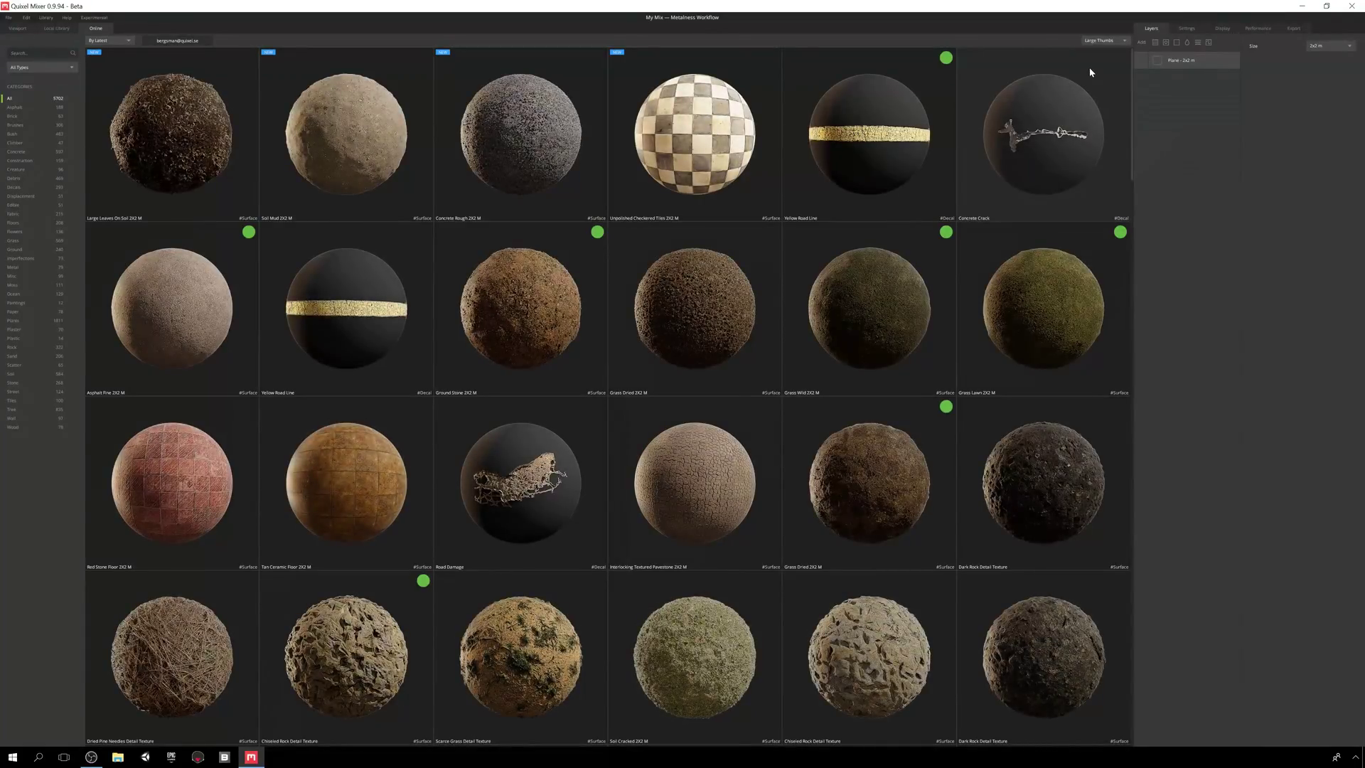
scroll(739, 349, "down", 5)
scroll(735, 344, "down", 12)
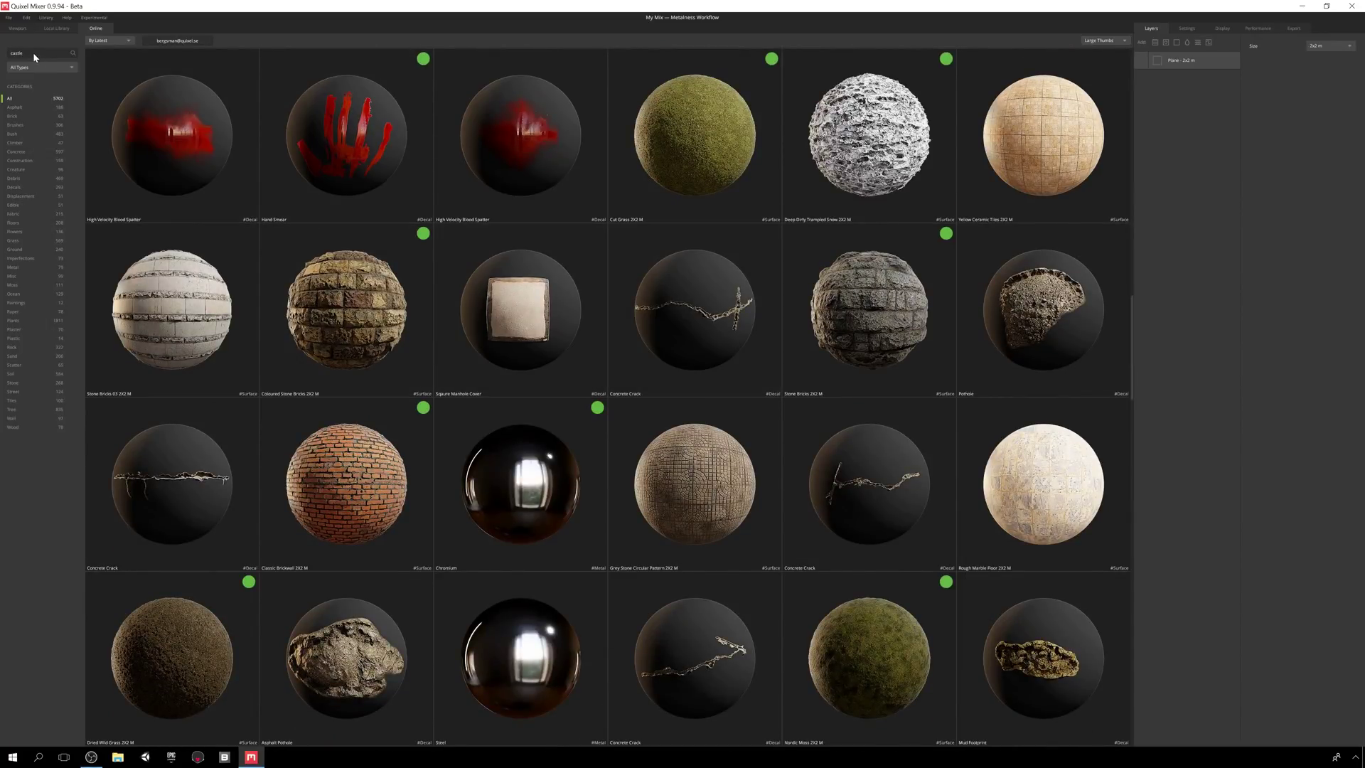
key("Return")
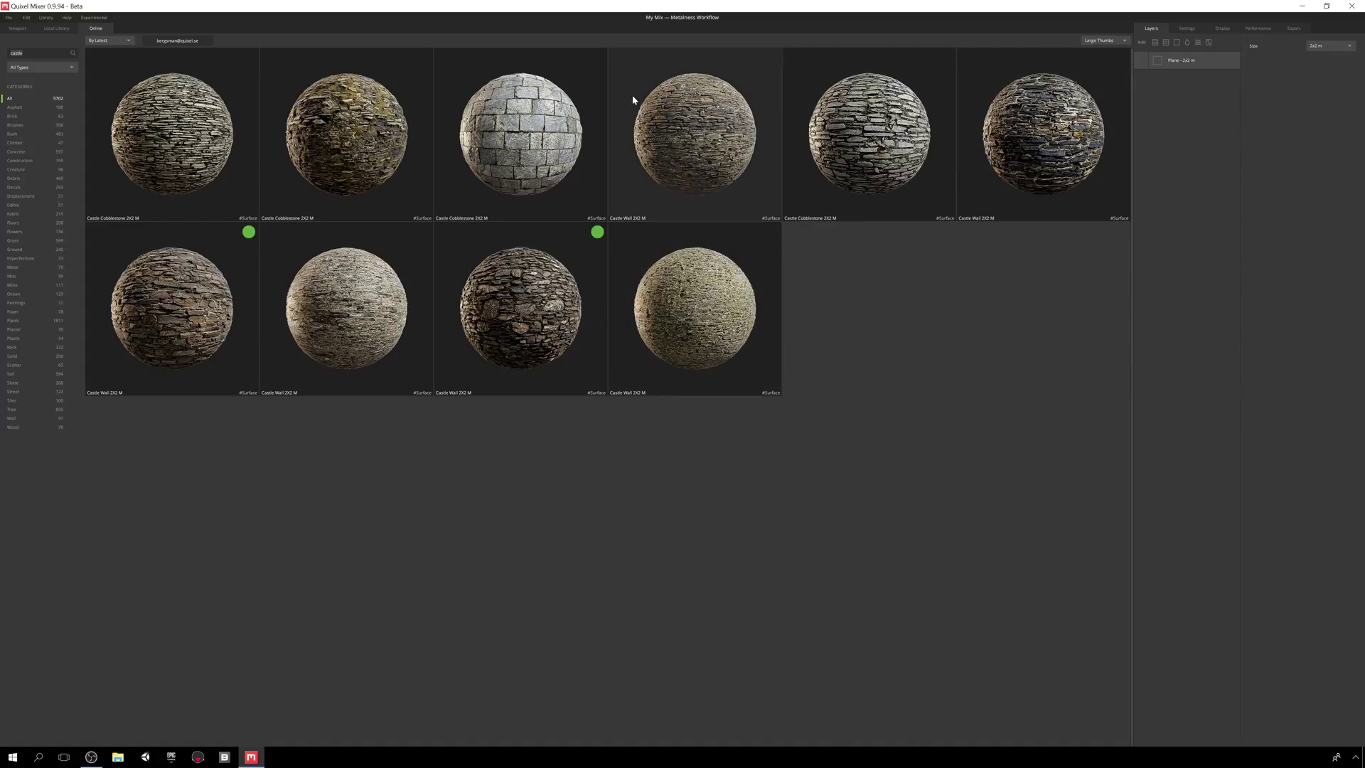
- Filter results to Surfaces, search 'concrete', then switch the type filter to Atlas
left_click(26, 68)
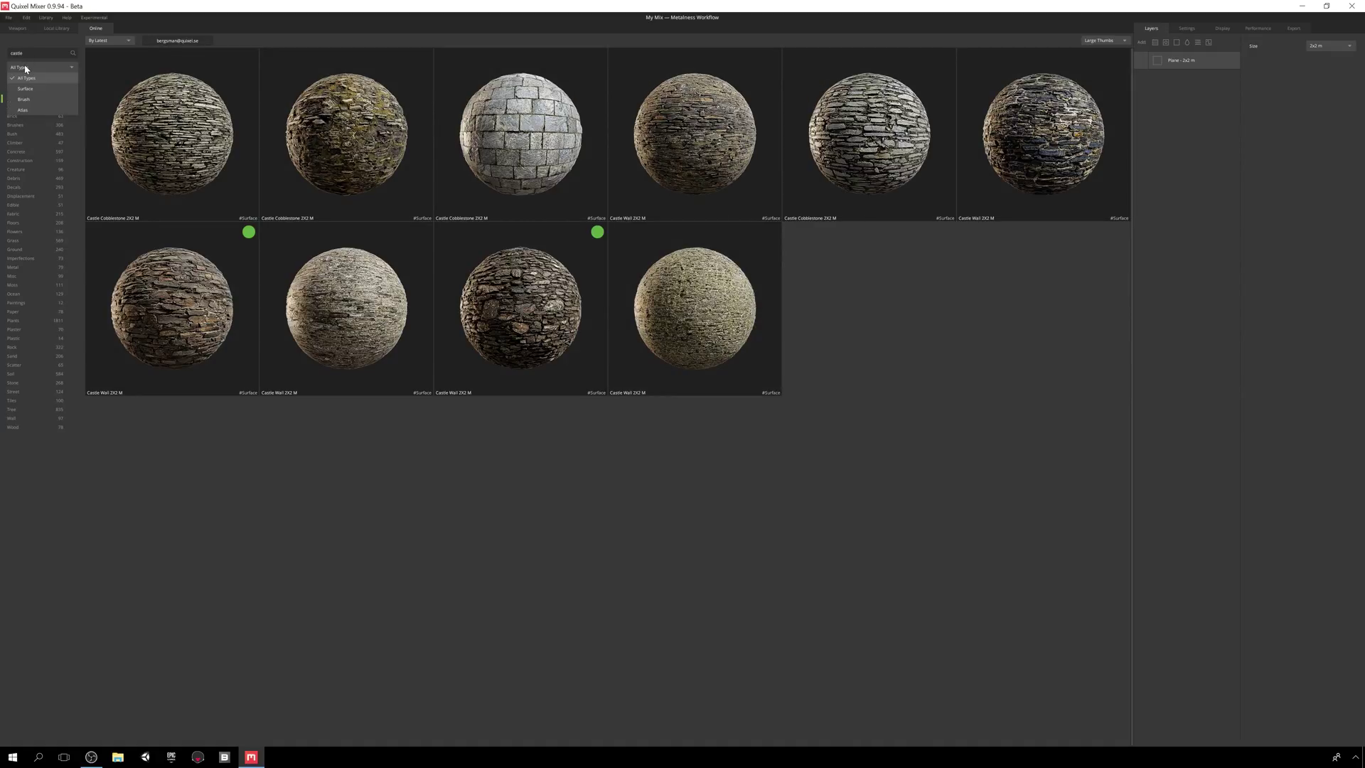
left_click(25, 88)
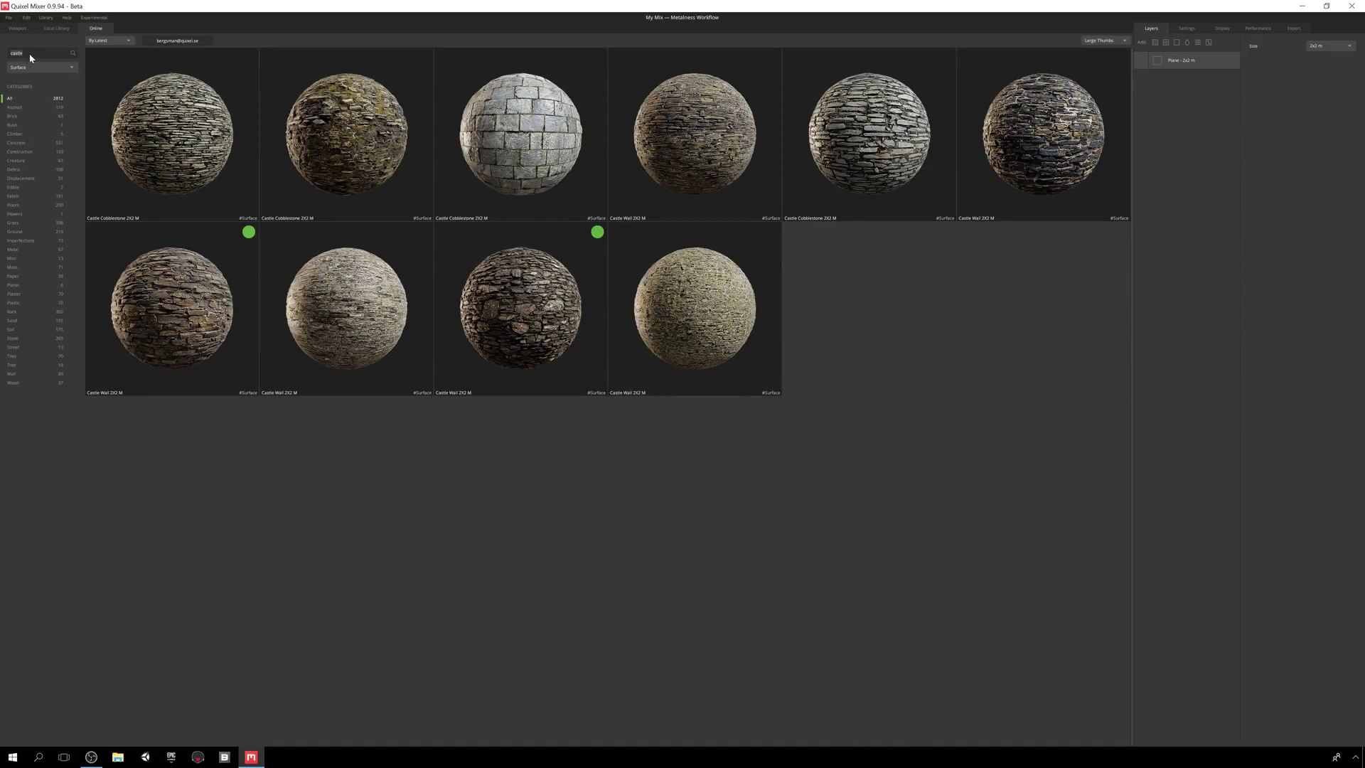
key("Return")
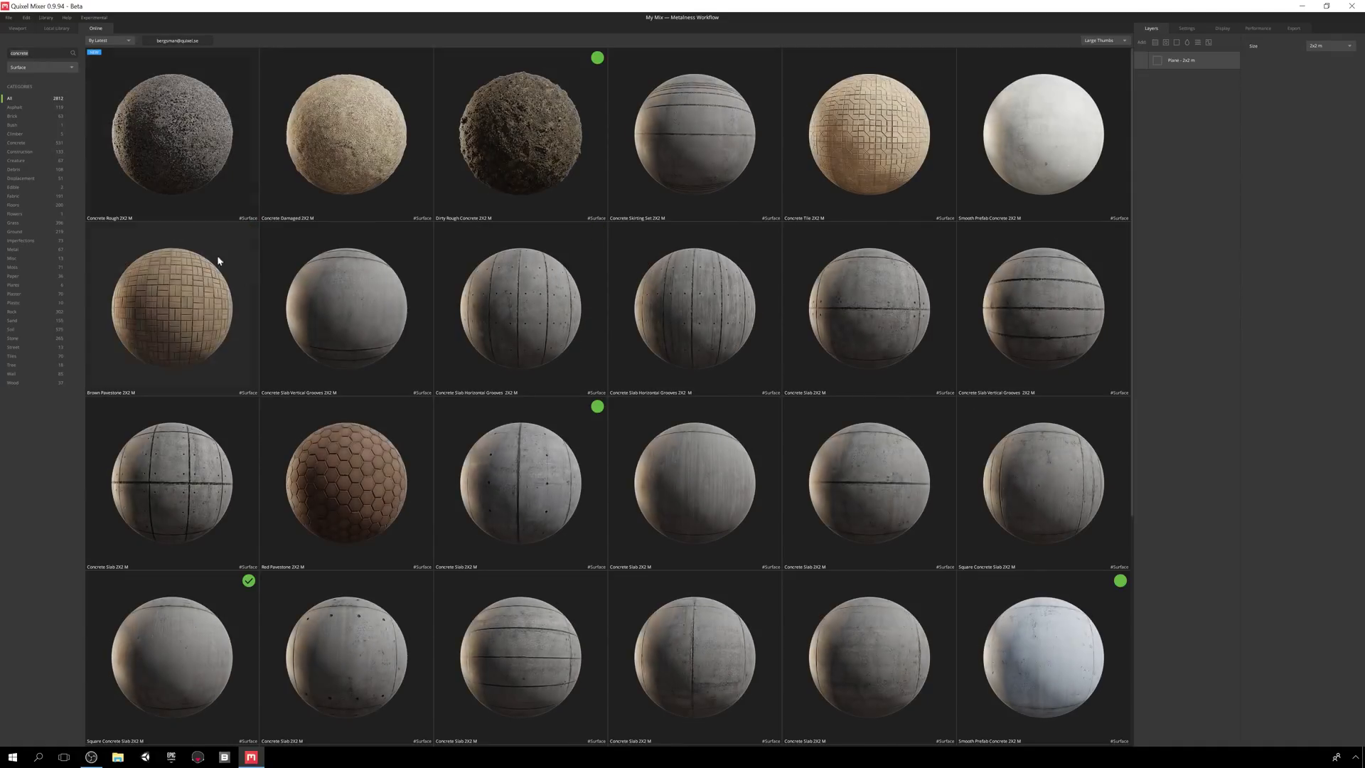
scroll(305, 305, "down", 2)
scroll(307, 310, "up", 4)
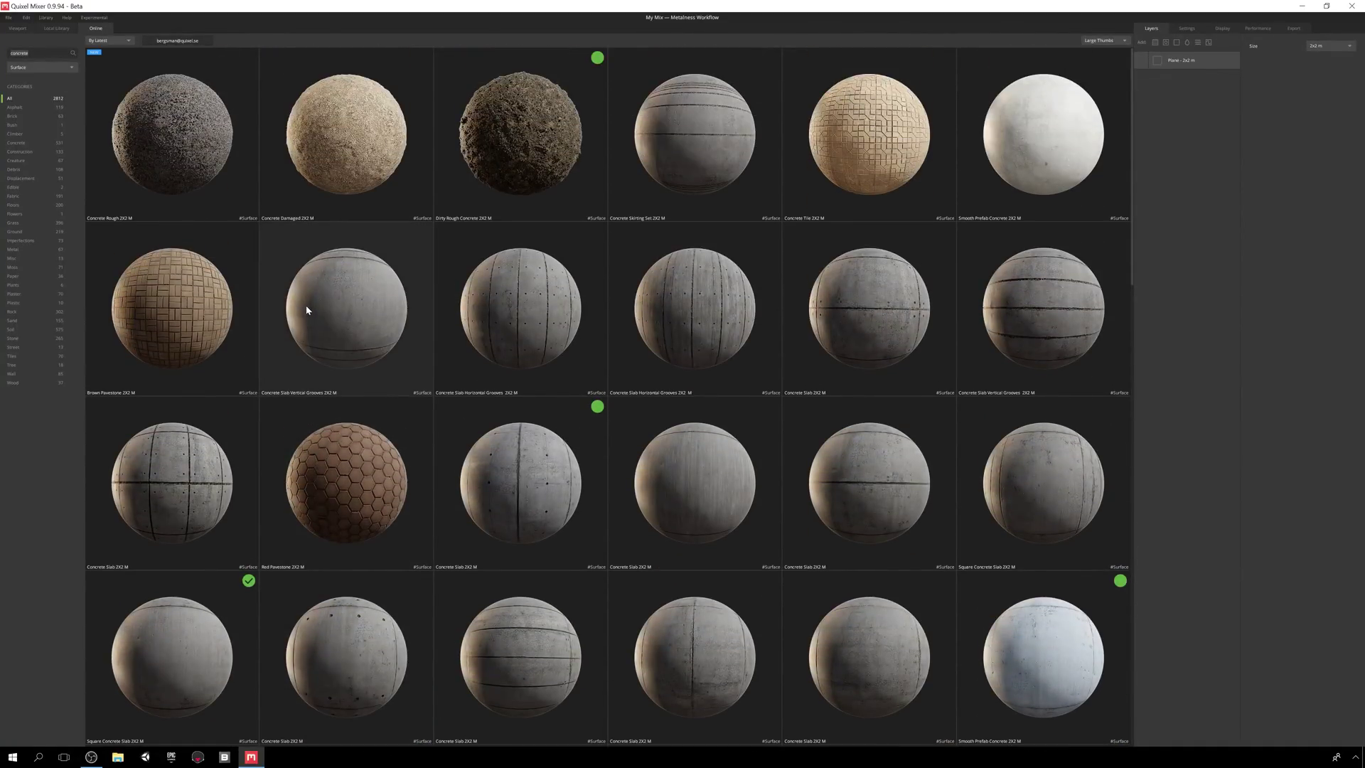
left_click(41, 66)
left_click(43, 110)
- Replace the search text with 'pothole' and browse the results
scroll(359, 155, "down", 10)
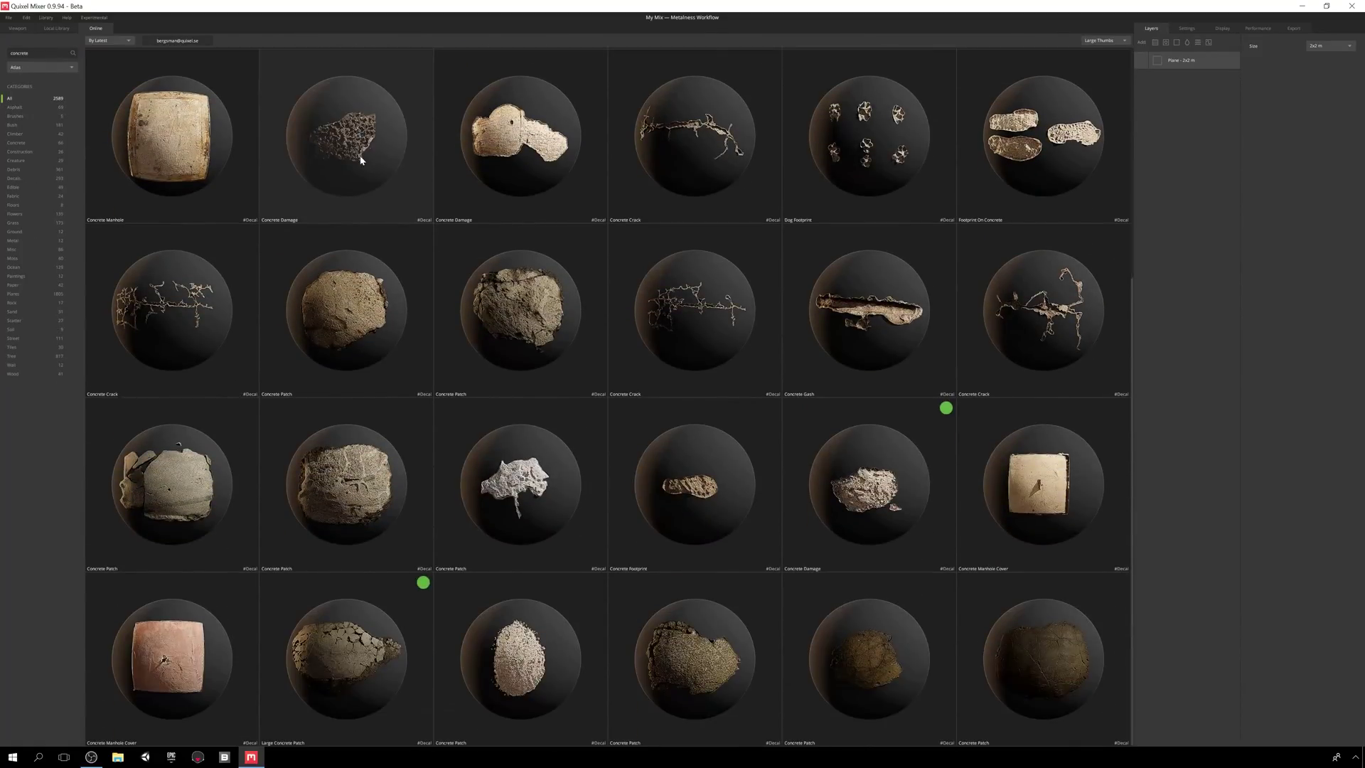
scroll(360, 158, "down", 3)
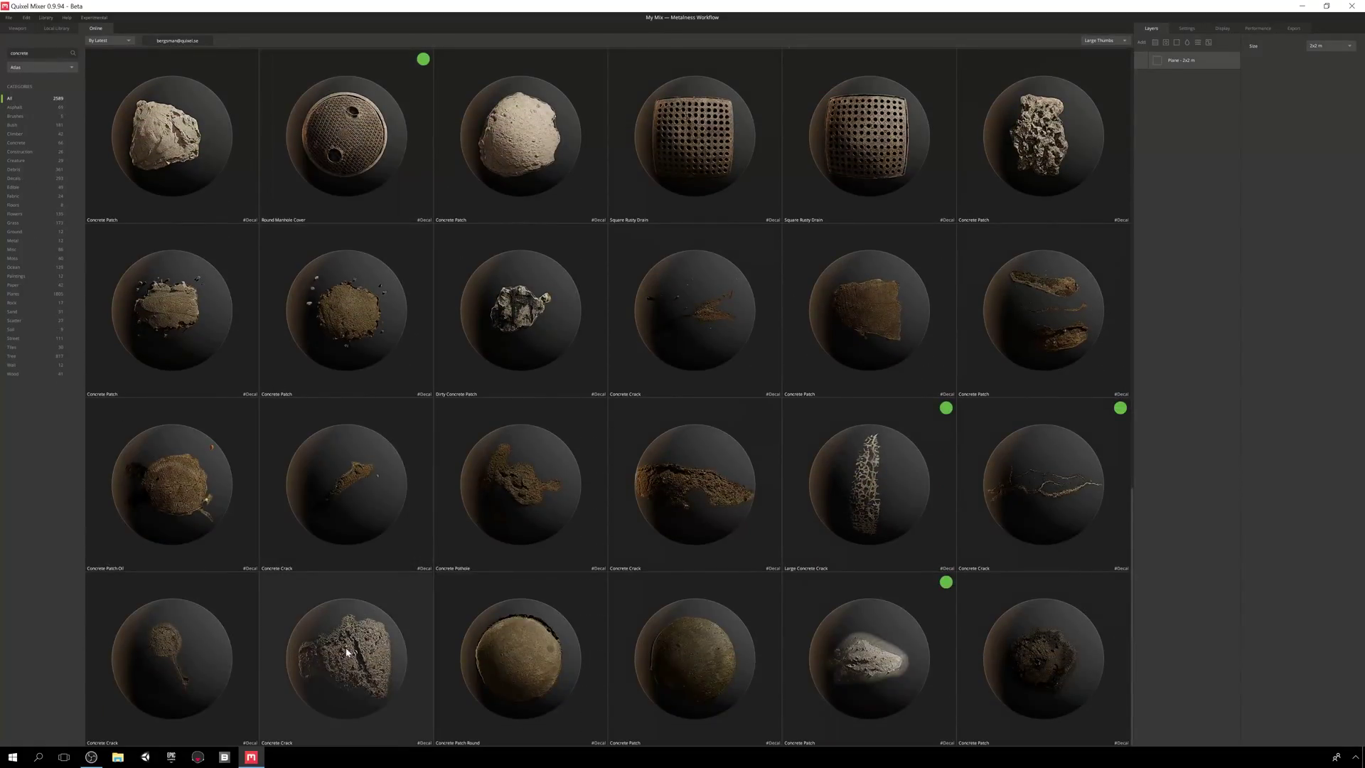
double_click(33, 53)
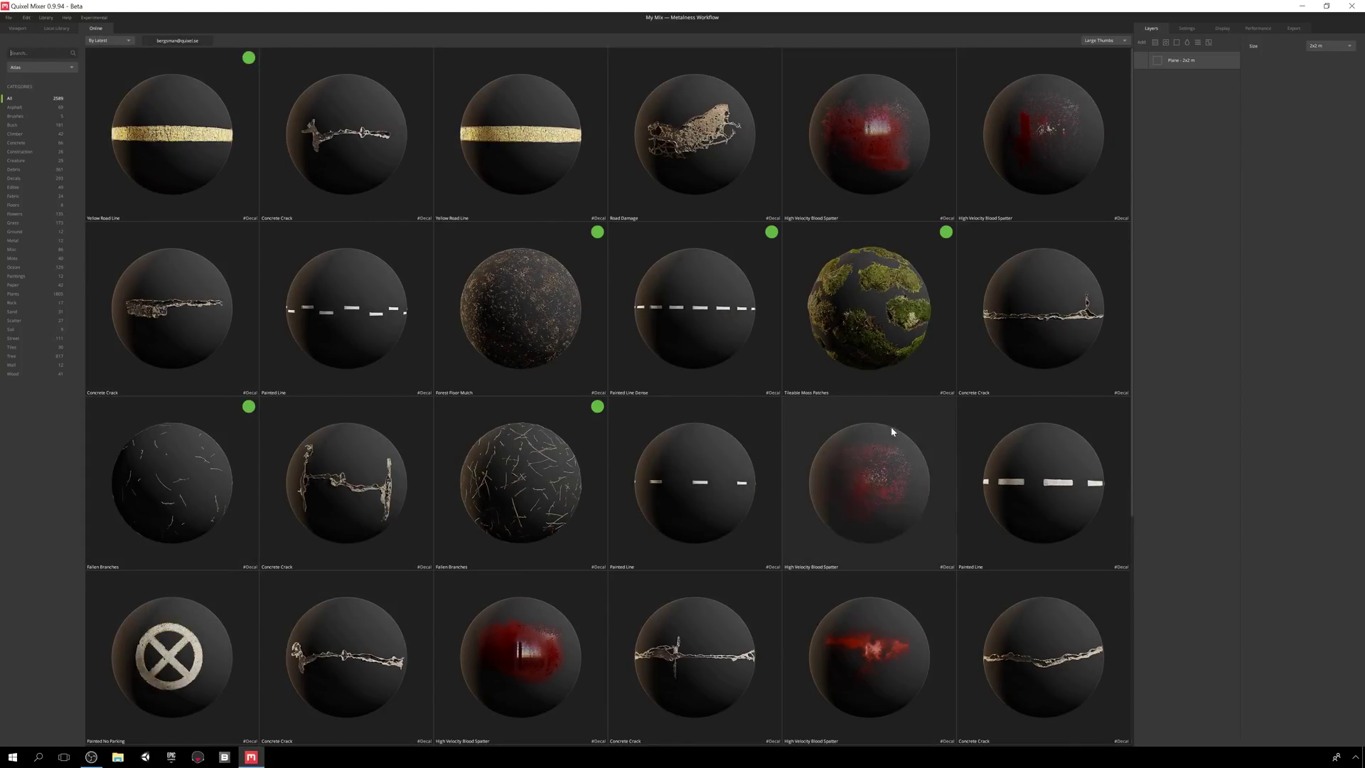
left_click(50, 53)
type("pothole")
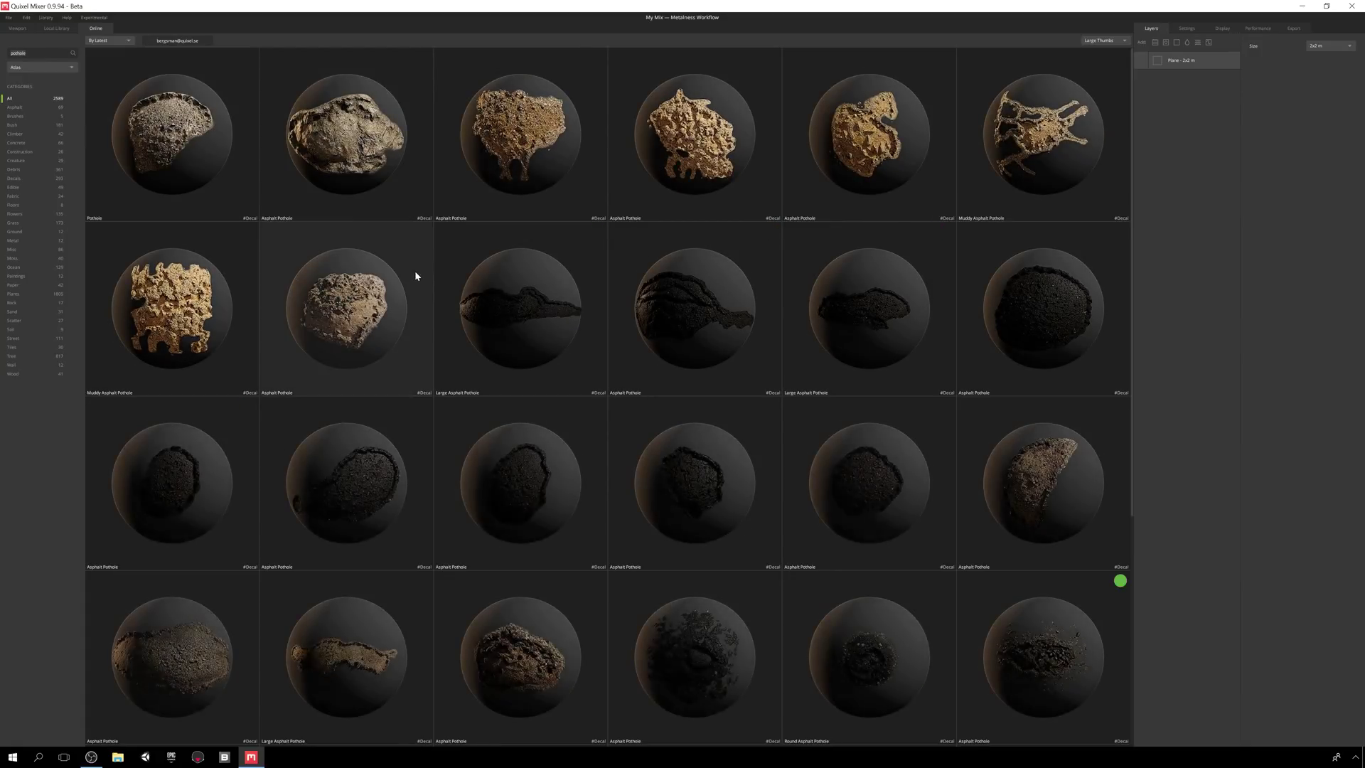
scroll(413, 279, "down", 2)
scroll(410, 288, "down", 1)
scroll(397, 281, "up", 5)
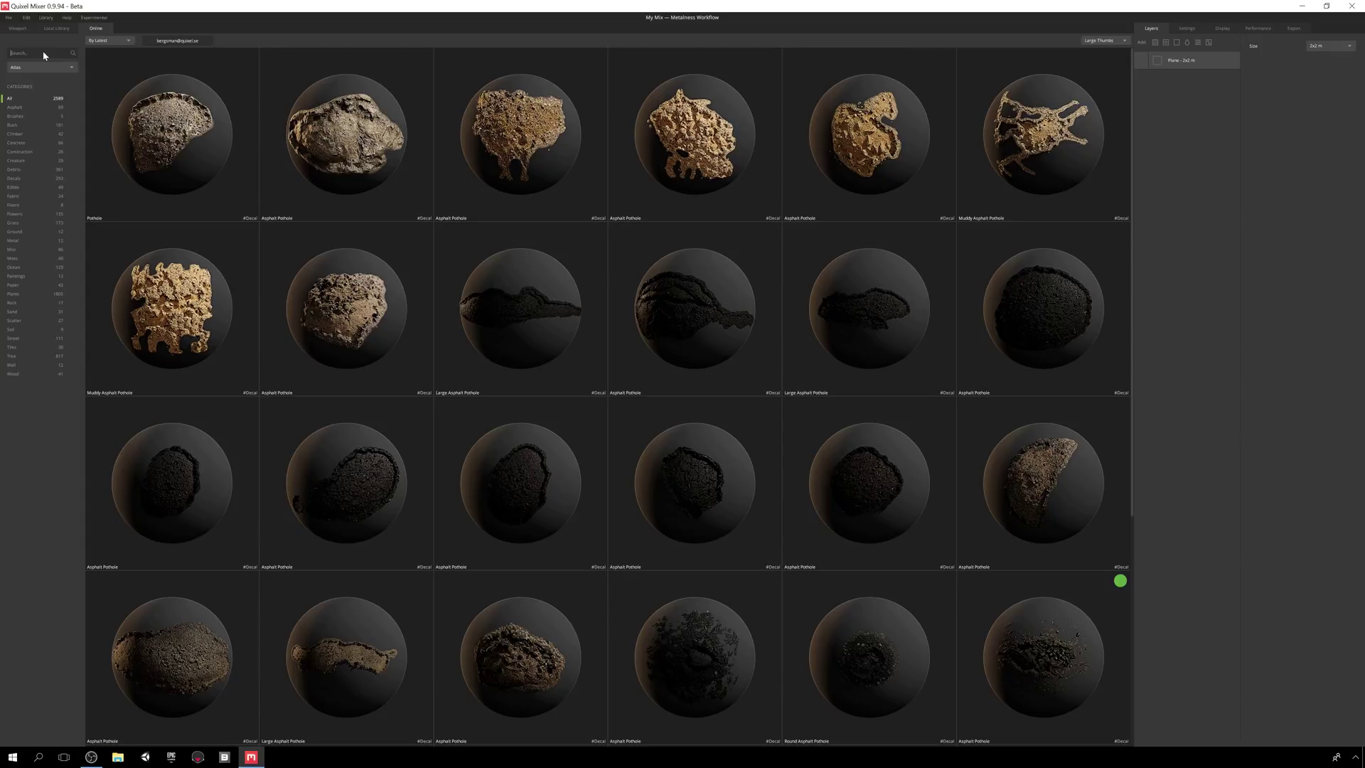
- Clear the search and browse the Metal category, first as Surfaces, then all asset types
key("ctrl+a")
key("BackSpace")
left_click(12, 242)
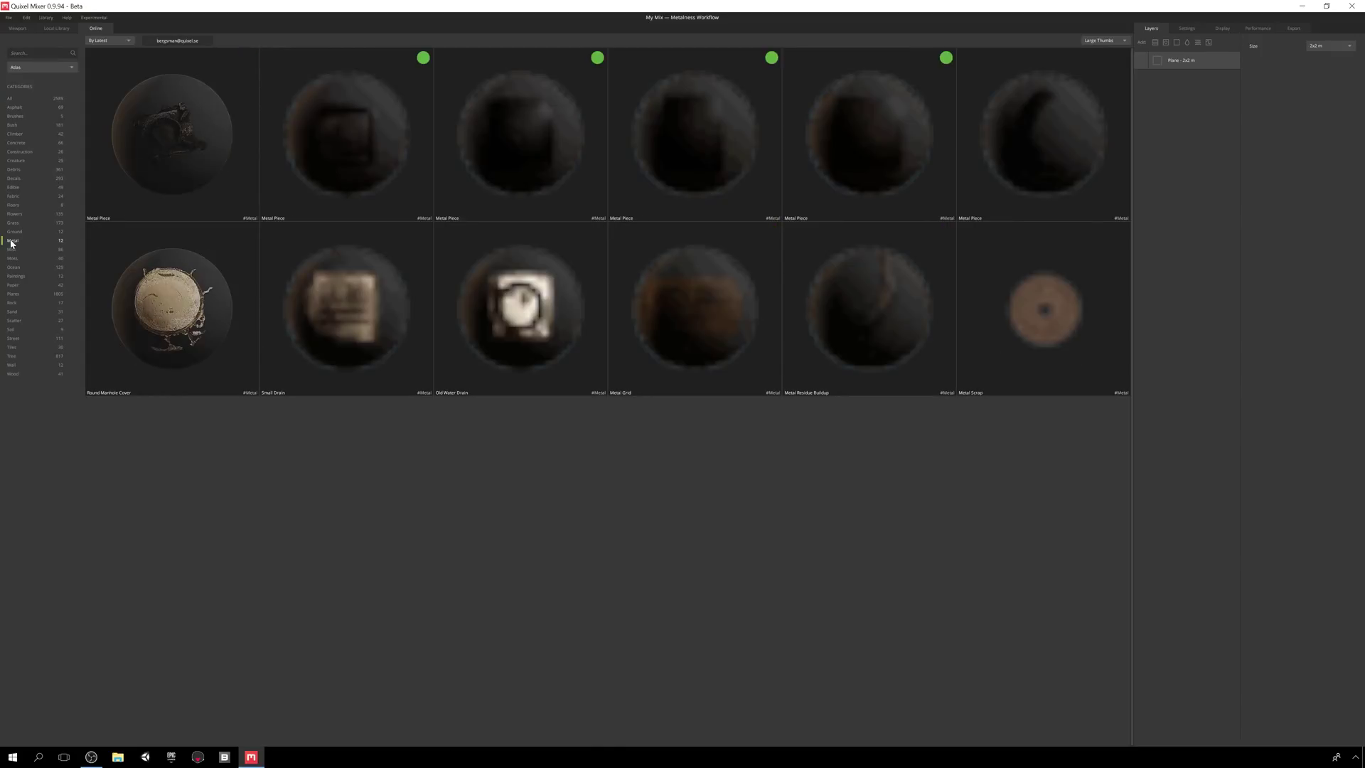
left_click(31, 69)
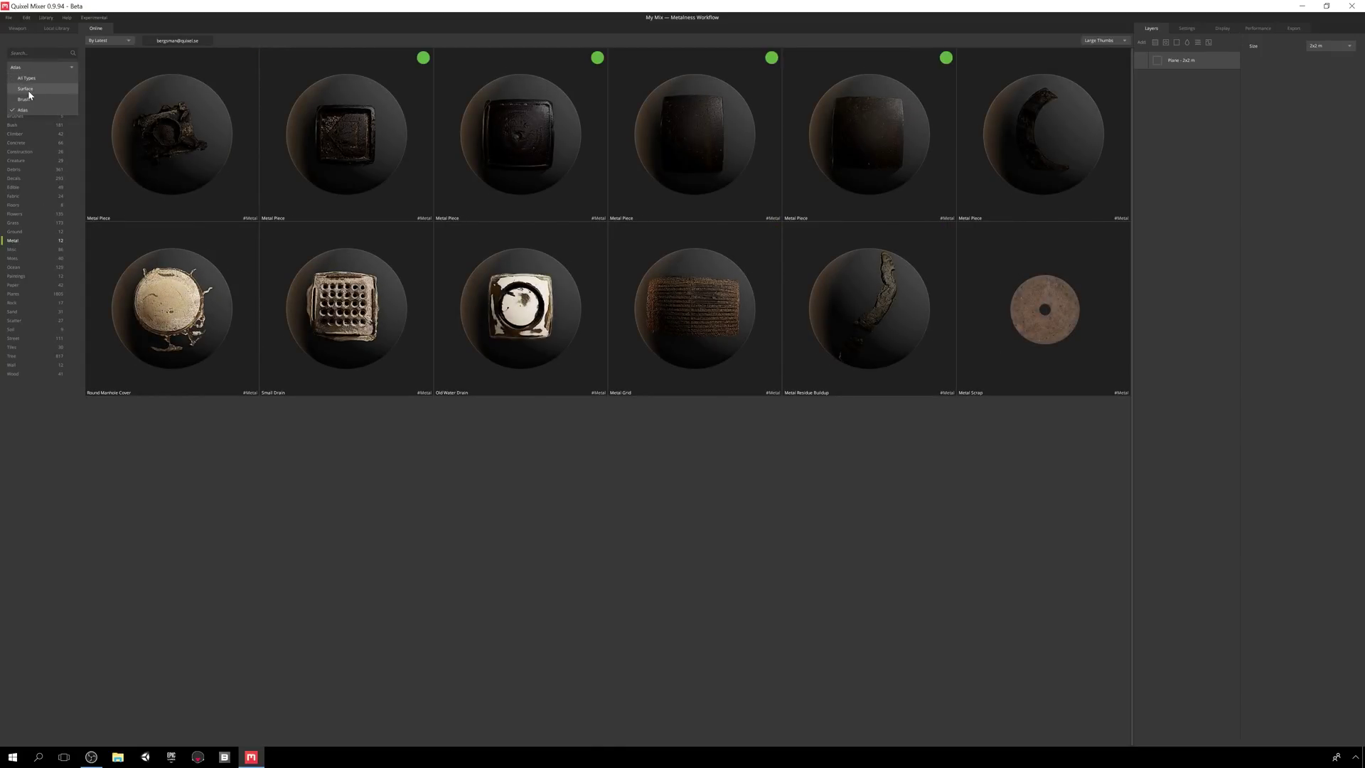
left_click(25, 88)
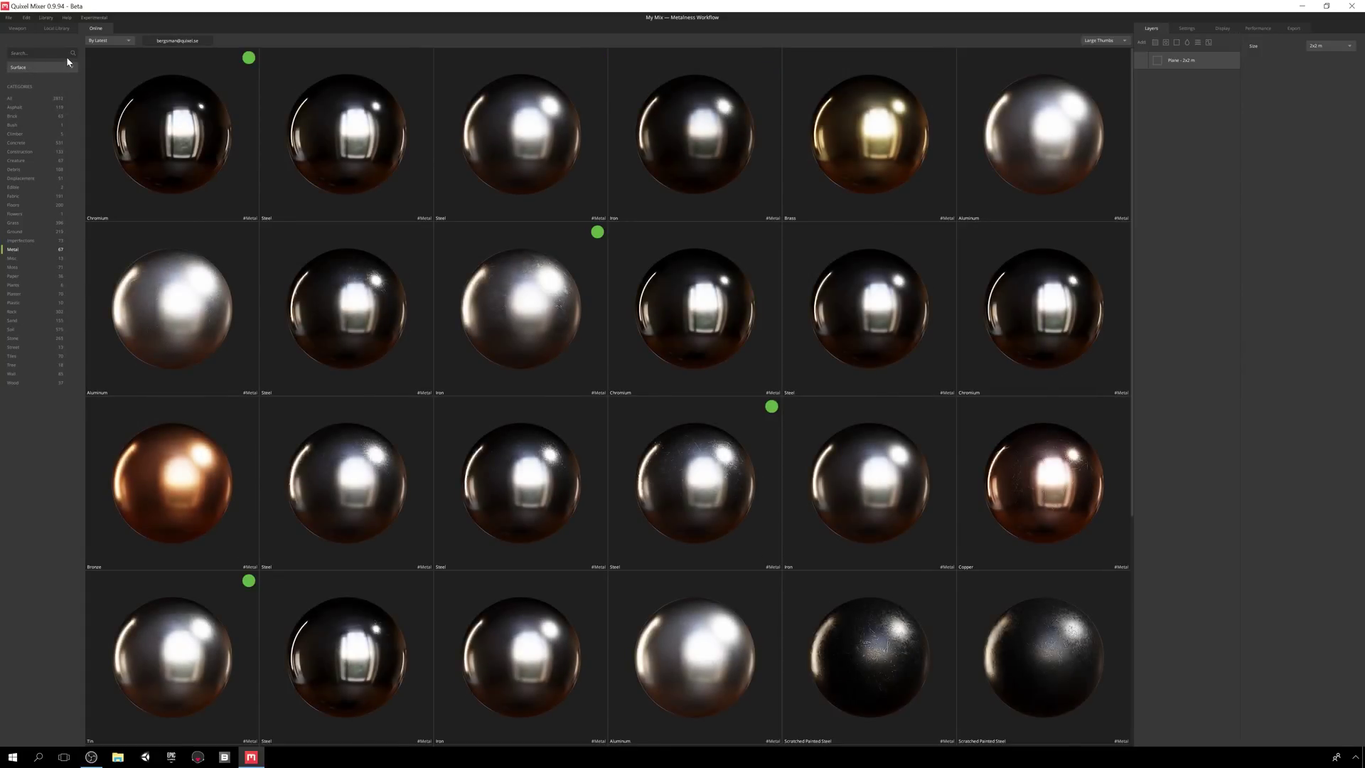
left_click(57, 66)
left_click(48, 76)
scroll(296, 135, "down", 3)
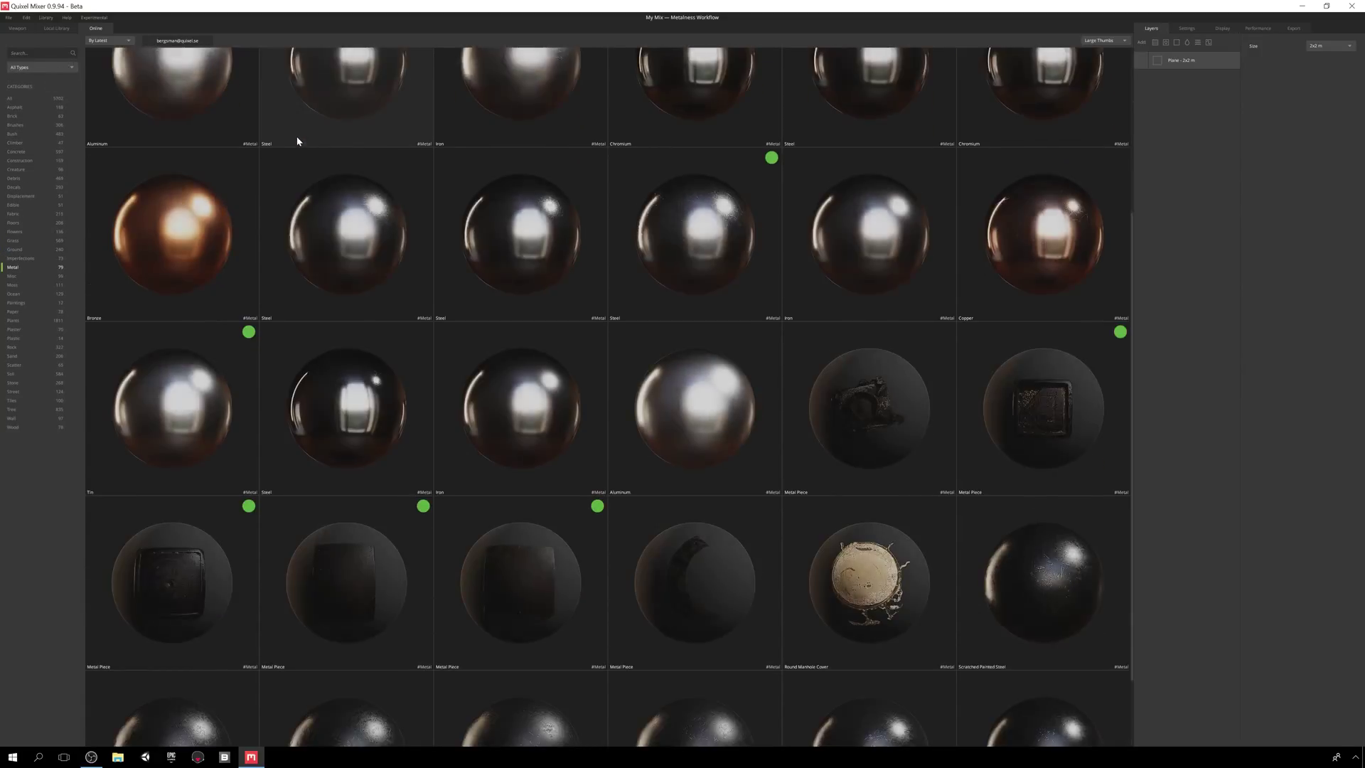
scroll(297, 139, "up", 3)
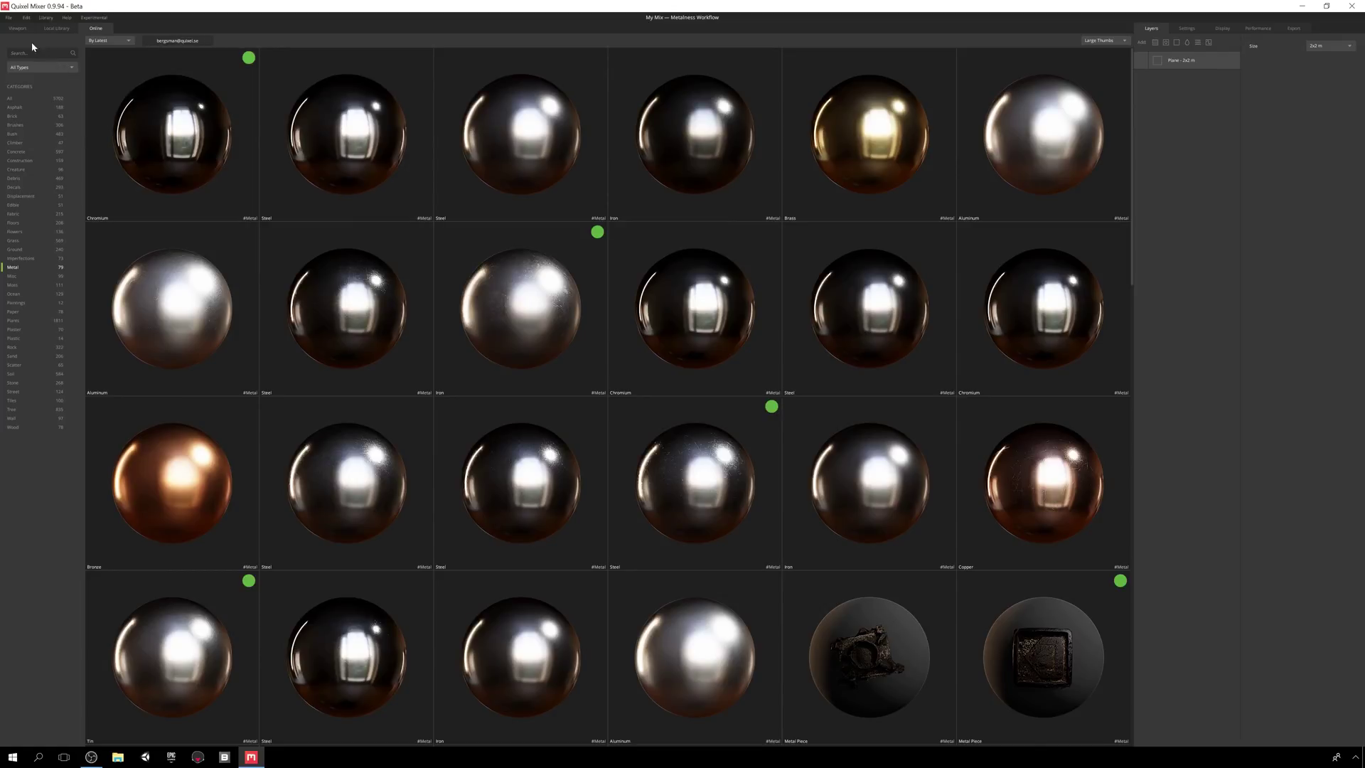
- Return to the 3-D viewport, start a new untitled mix, and check its plane size options
left_click(18, 28)
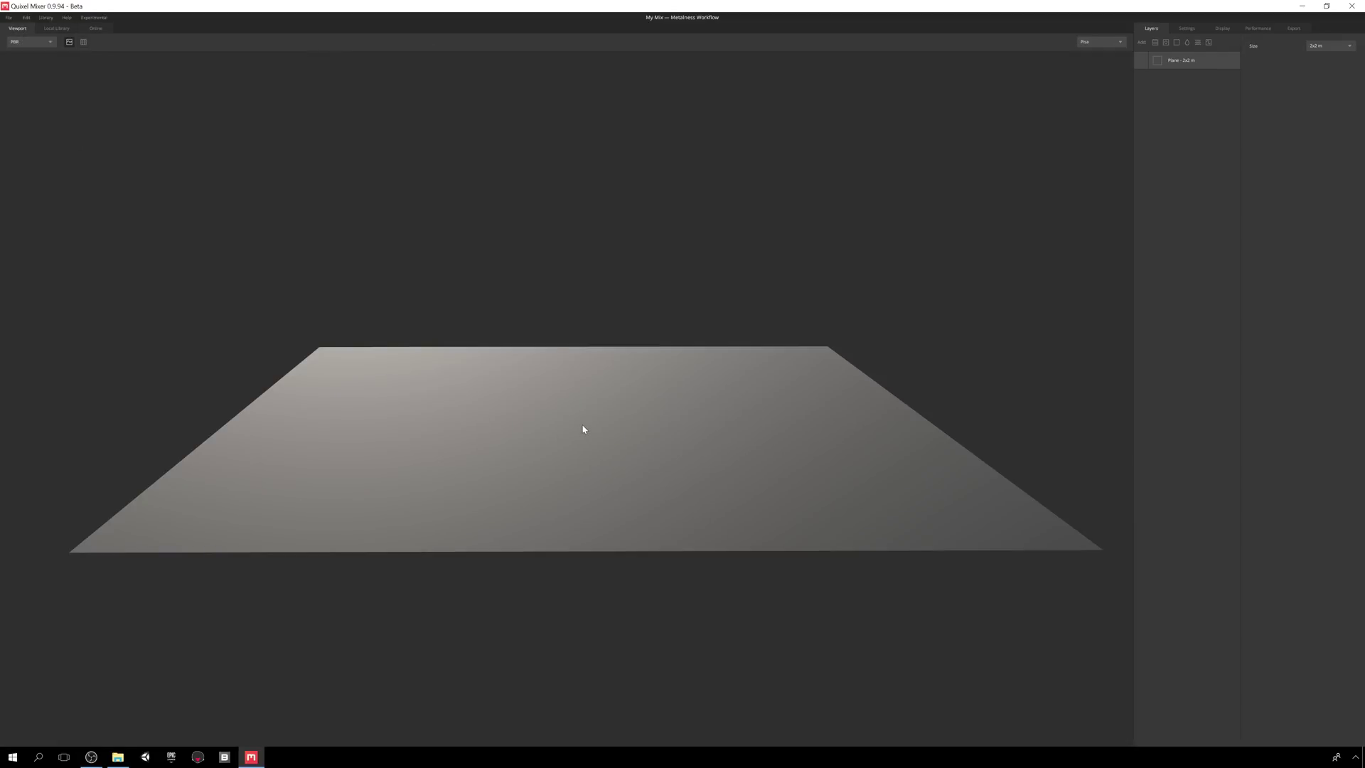
left_click_drag(583, 429, 519, 488)
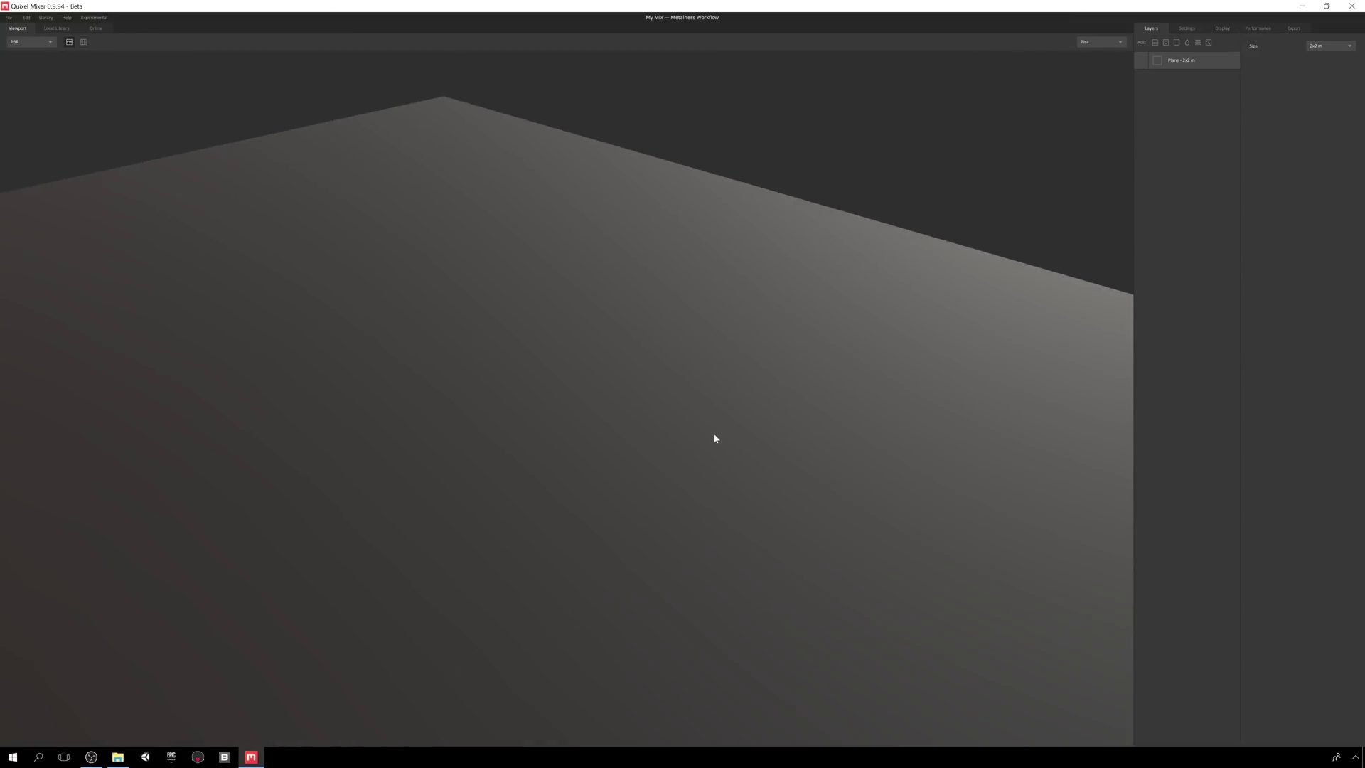
key("f")
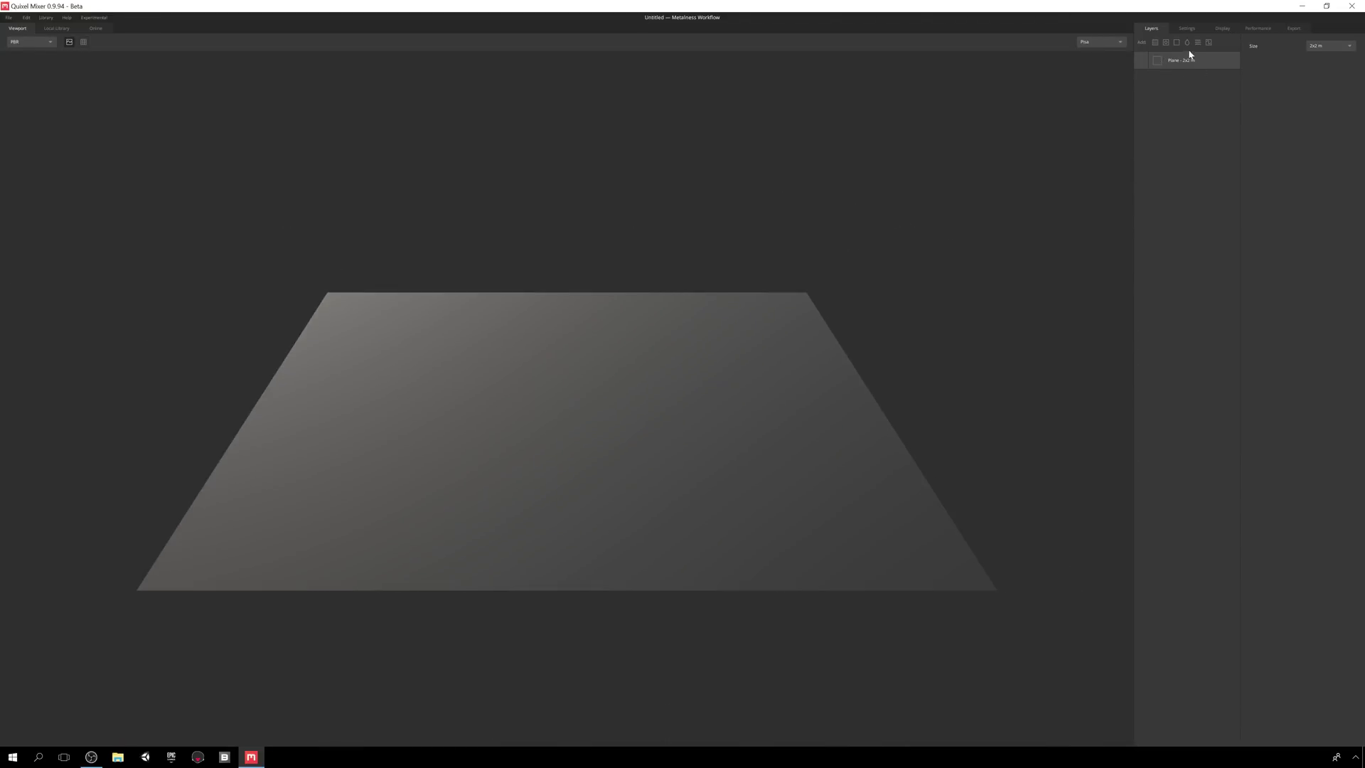
left_click(1348, 48)
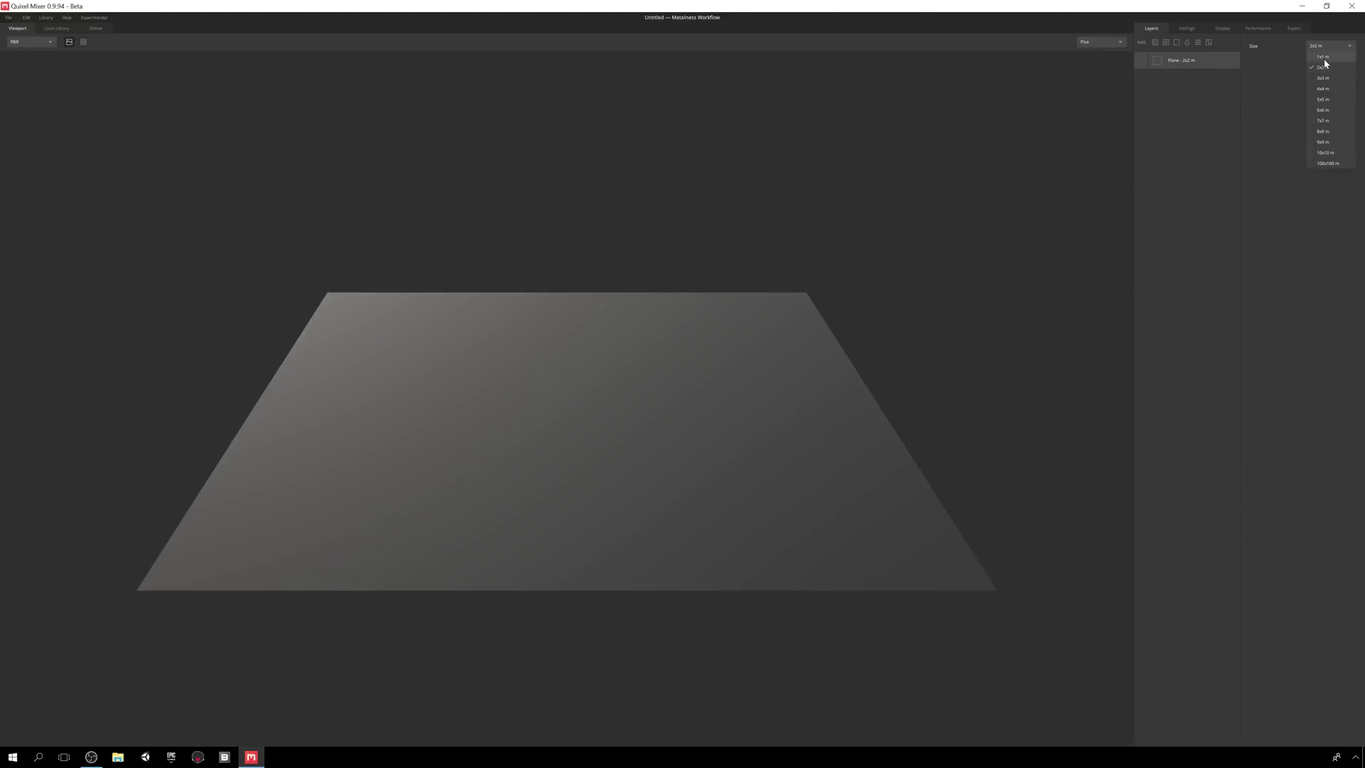
- Keep the 2x2 m plane and add Soil Mud from the Local Library as a surface layer
left_click(1326, 213)
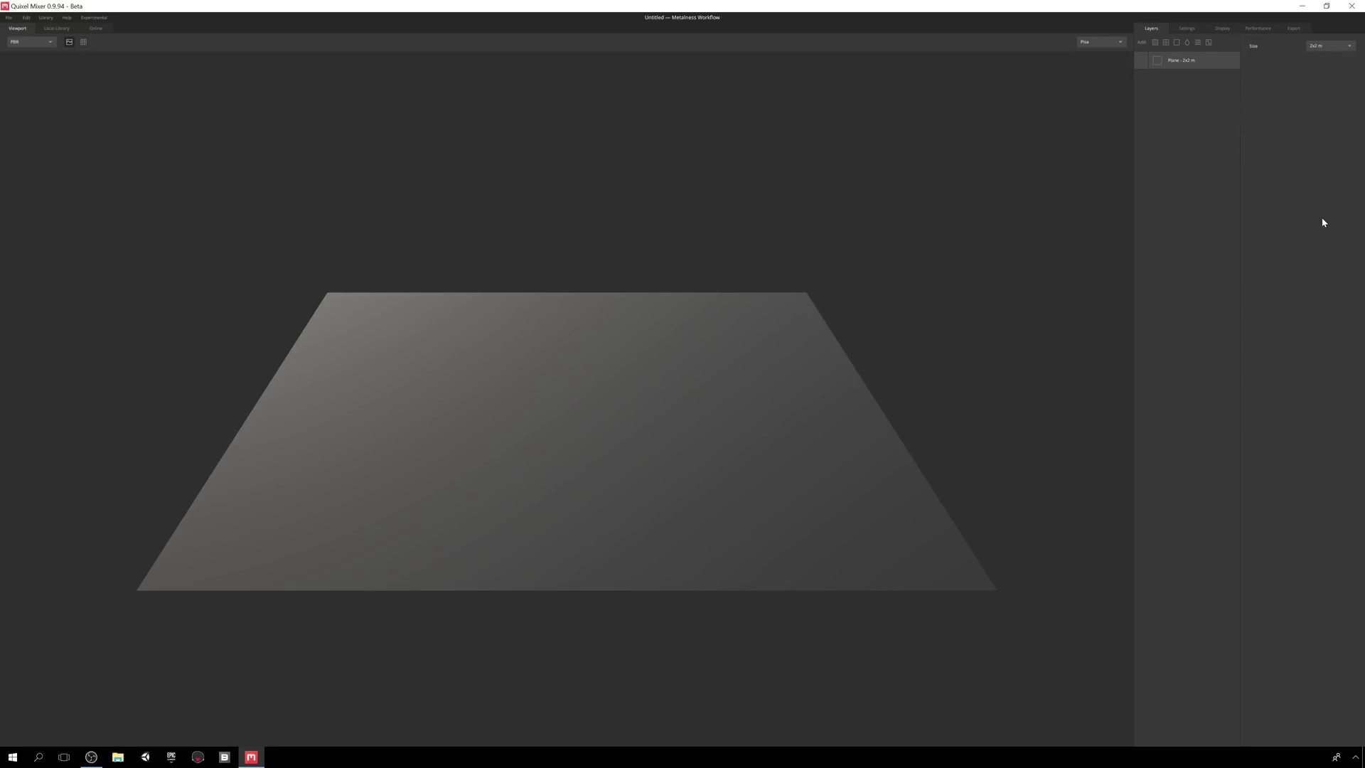
left_click(1155, 44)
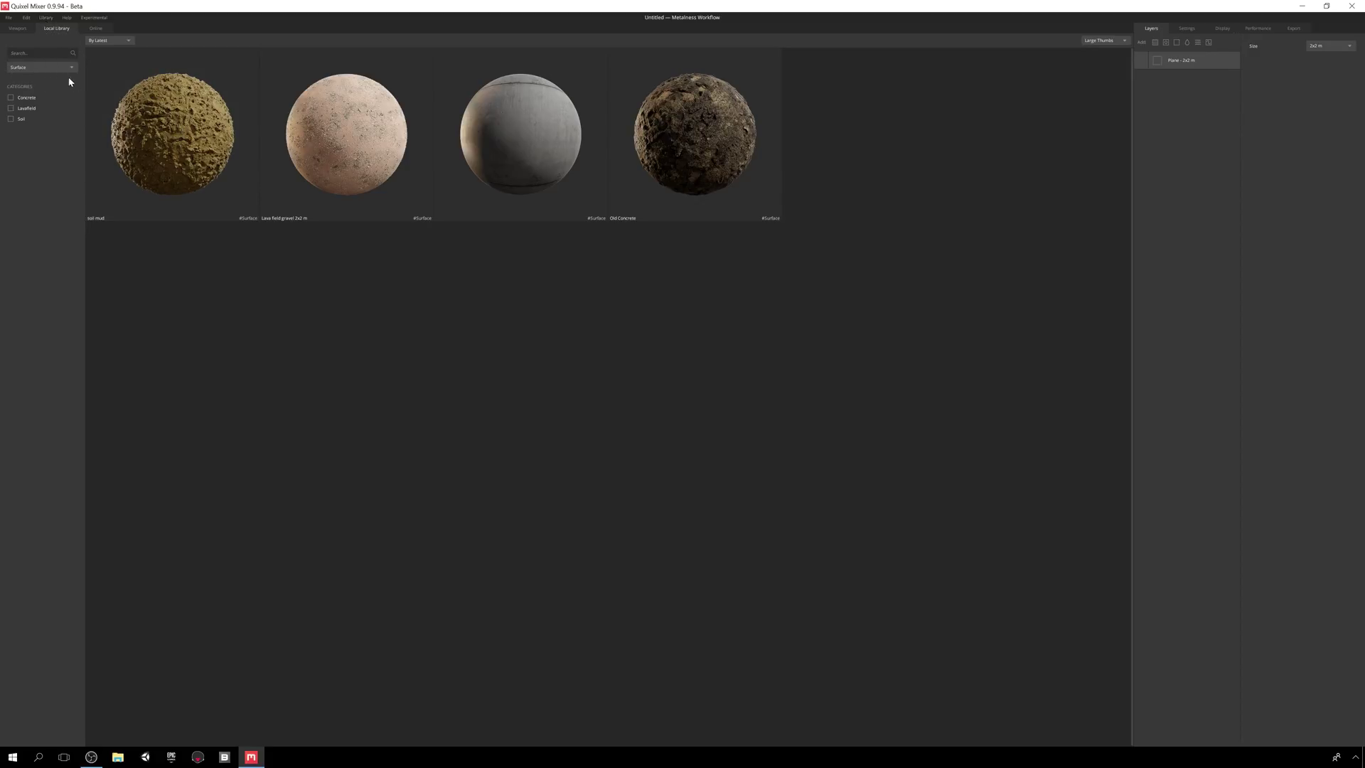
left_click(177, 140)
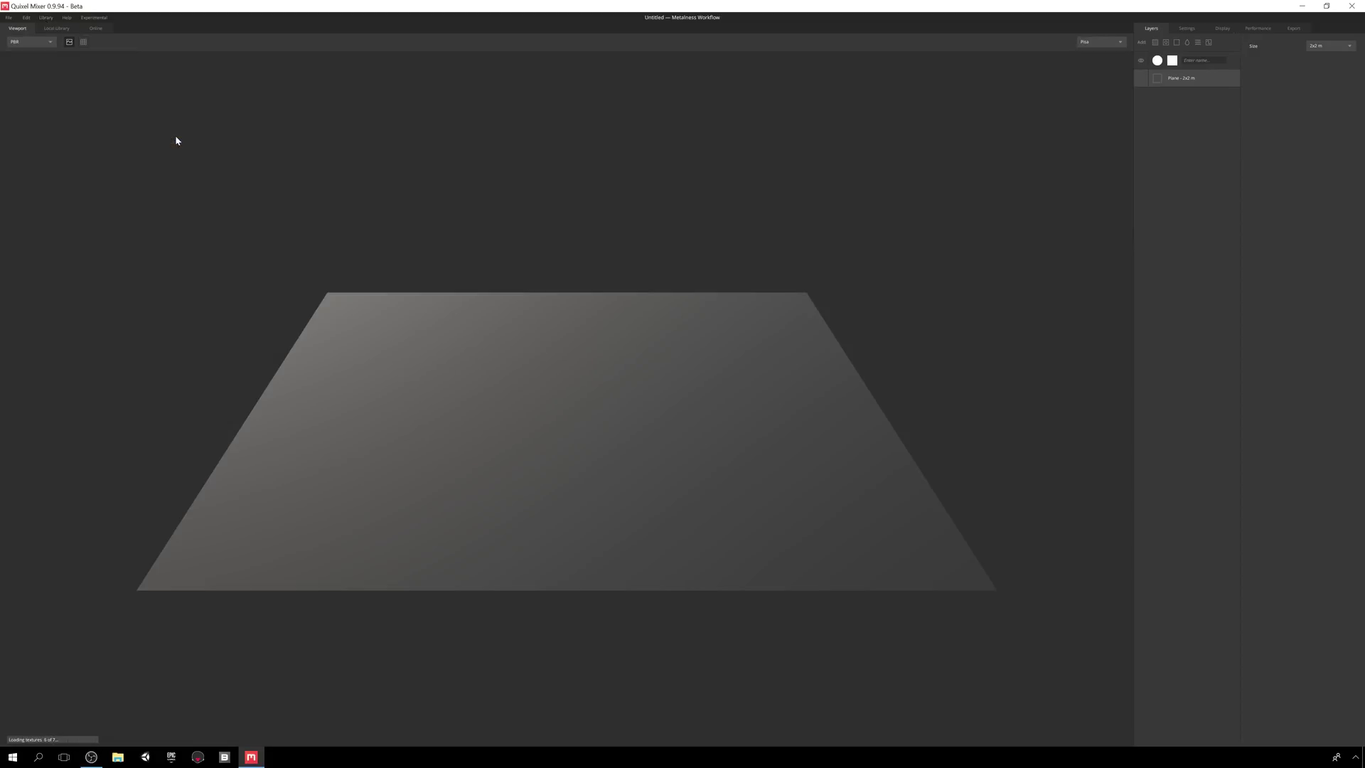
left_click_drag(504, 186, 503, 249)
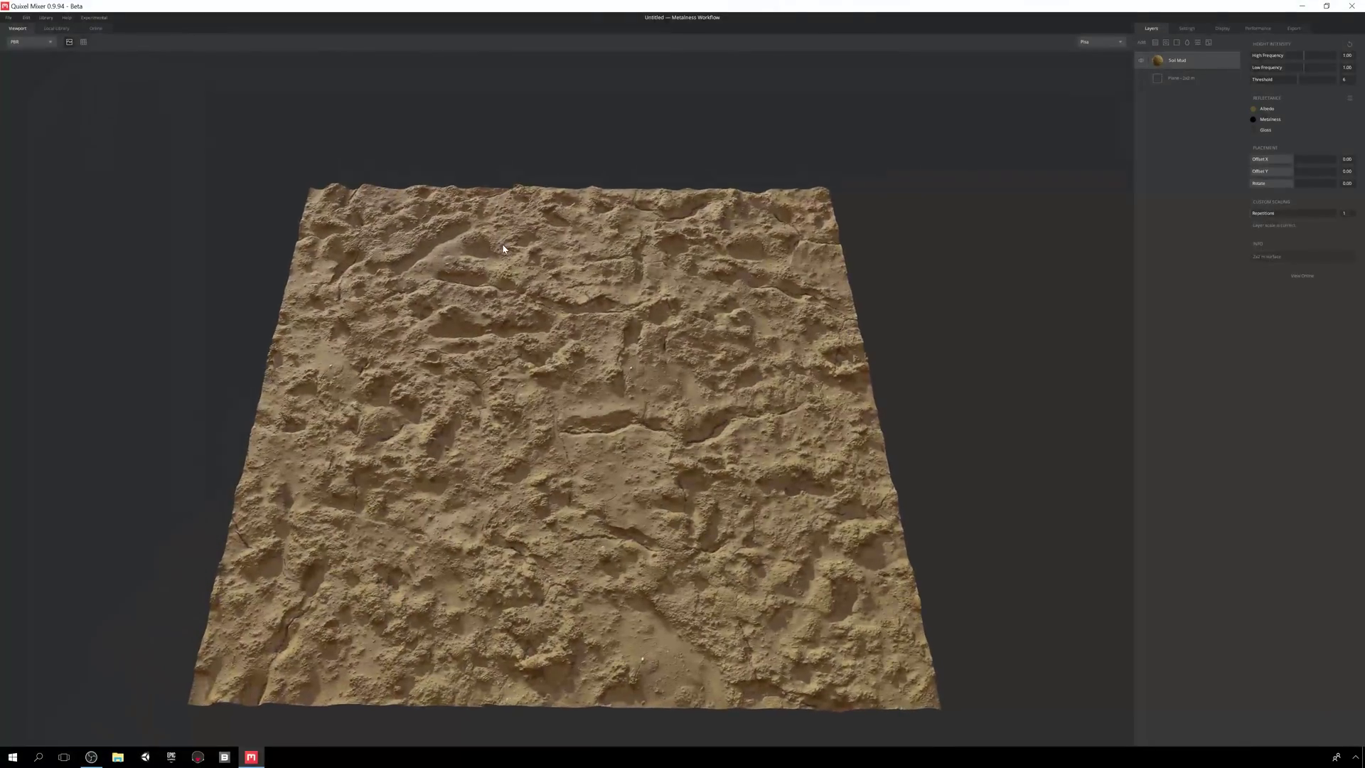
- Toggle the mud layer's visibility off and on, and rename it 'My Layer'
left_click(1142, 61)
left_click(1142, 61)
double_click(1175, 61)
type("My Layer")
key("Return")
- Tweak then reset Height Intensity, and preview a darker brown albedo tint
left_click_drag(1305, 60, 1345, 68)
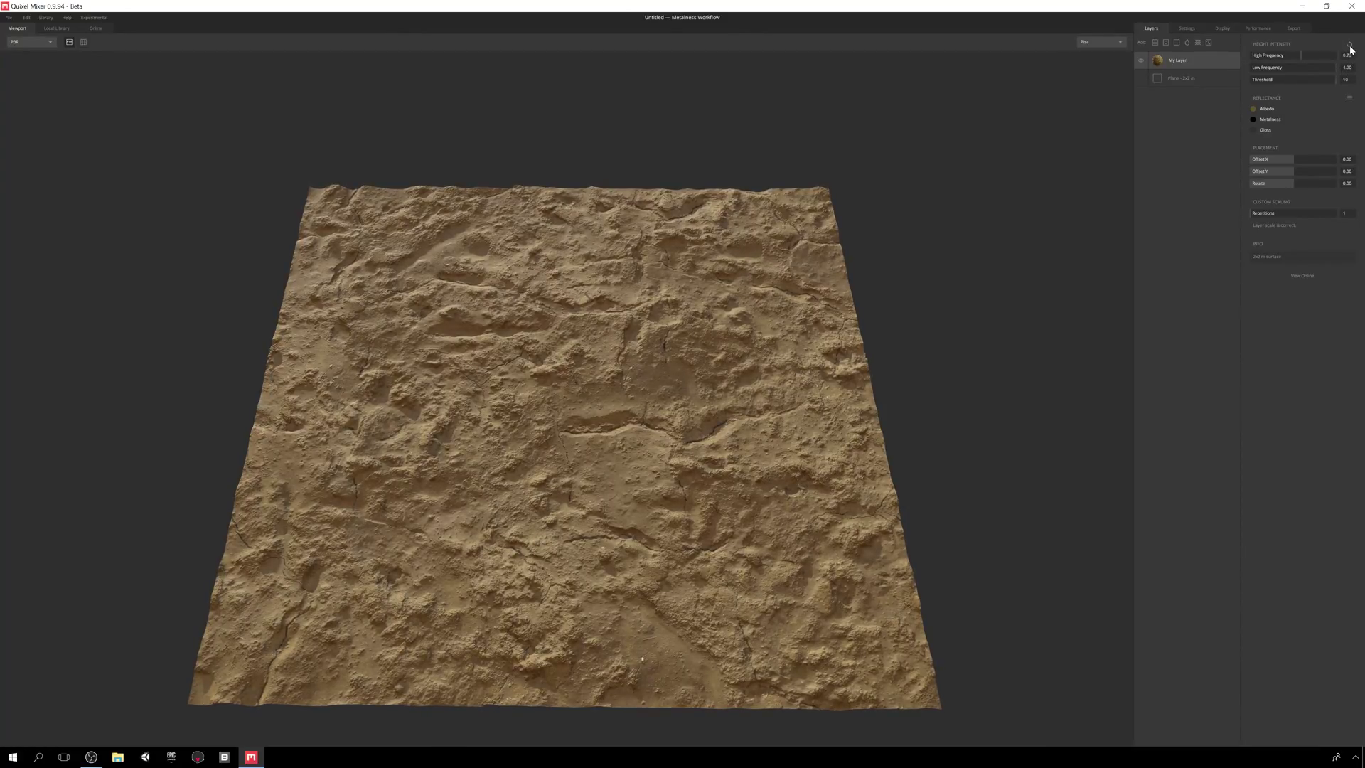
left_click(1350, 47)
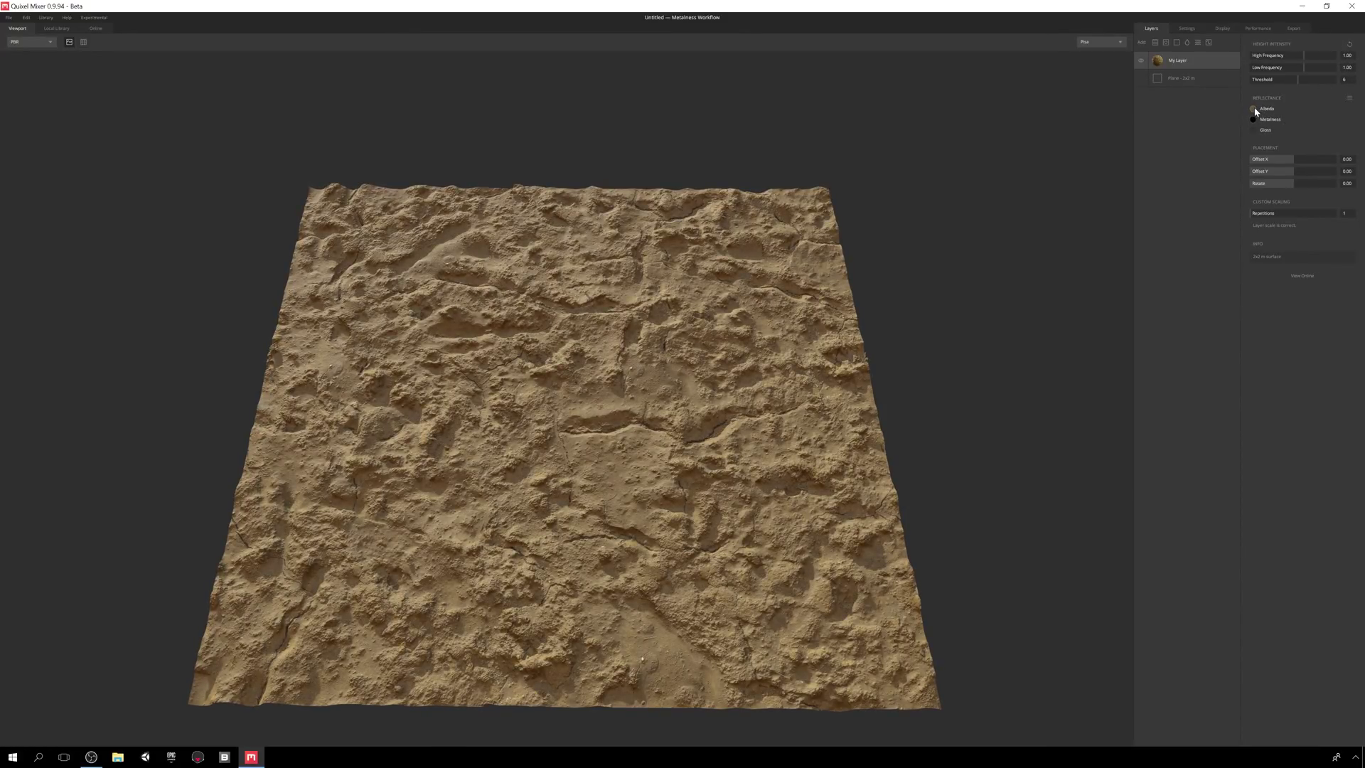
left_click(1265, 108)
left_click_drag(725, 378, 786, 405)
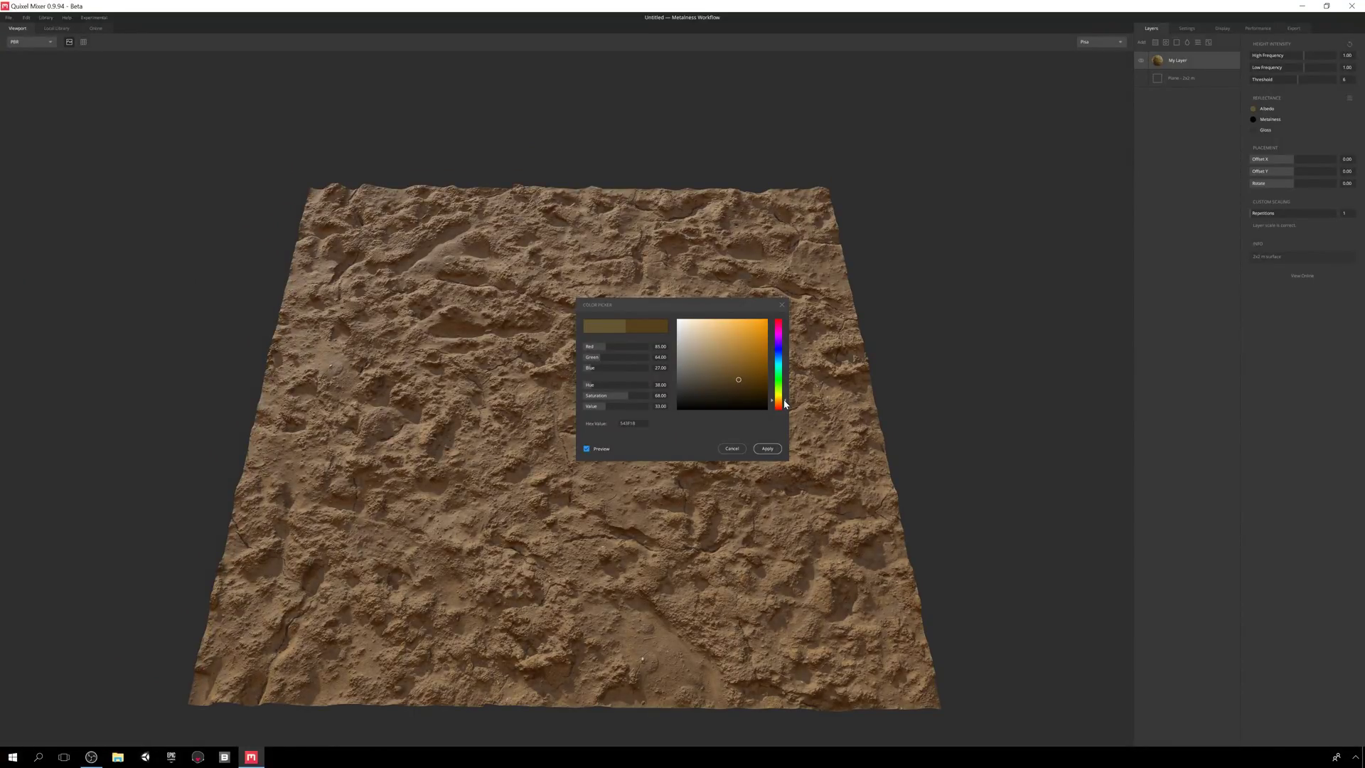
- Apply the darker albedo colour and a new gloss value to My Layer
left_click(767, 449)
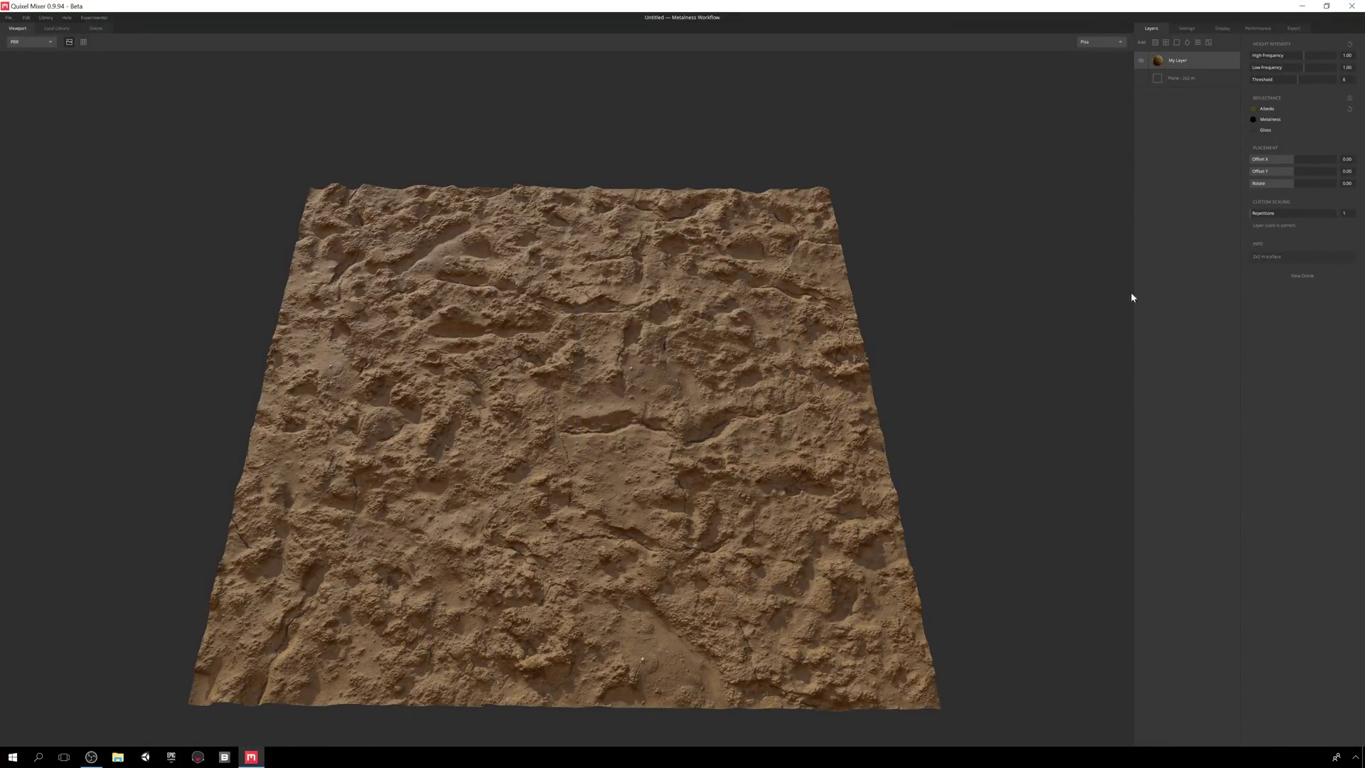
left_click(1253, 130)
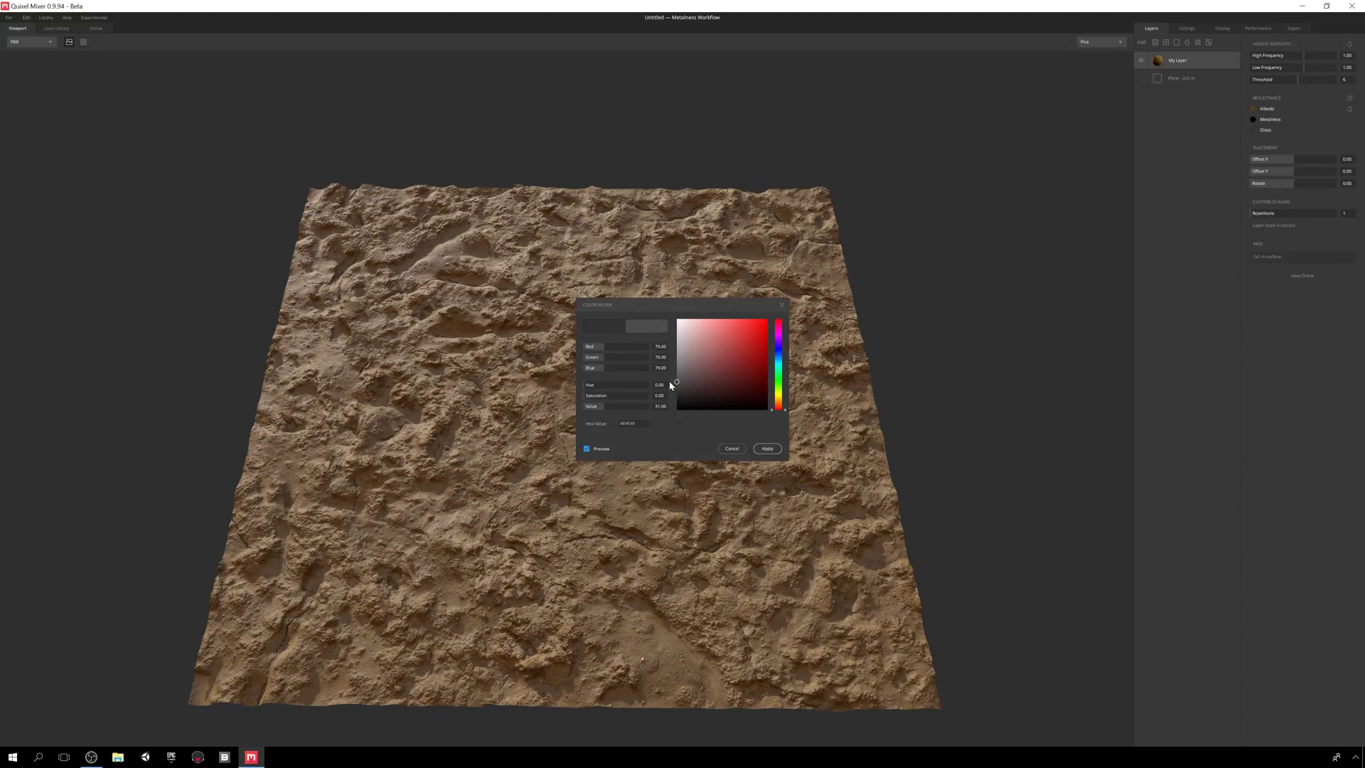
left_click(767, 449)
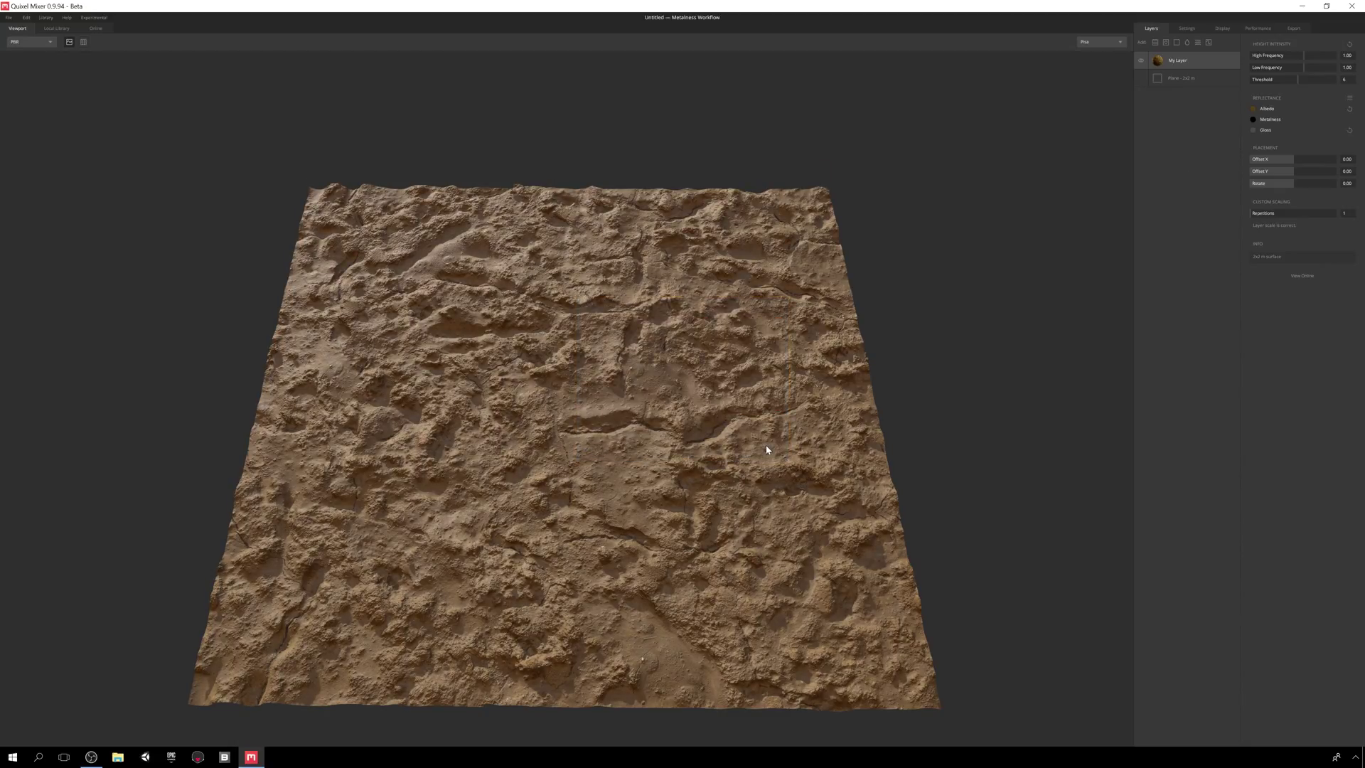
- Save the layer's reflectance colours as a preset named '01 Wet Mud'
left_click(1351, 103)
left_click(1314, 110)
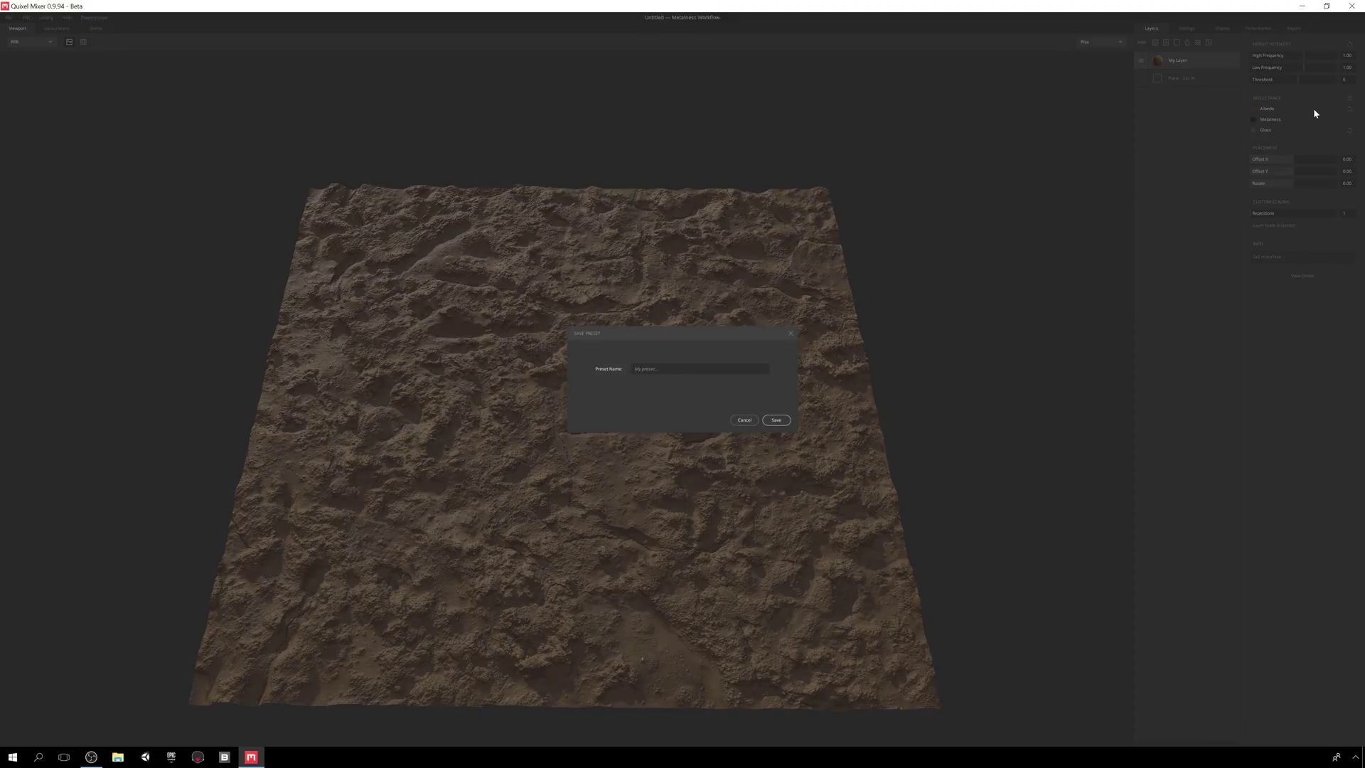
type("01 Wet Mud")
left_click(776, 421)
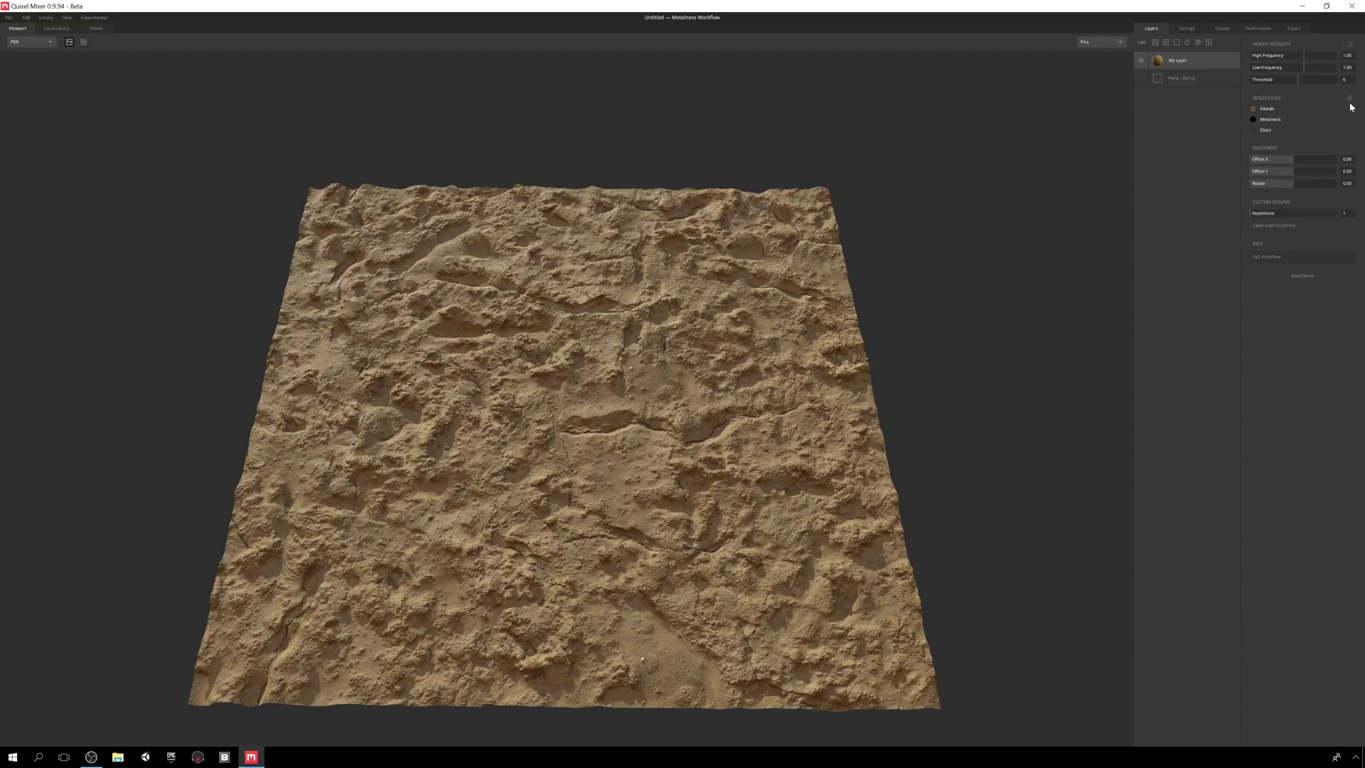
- Load the 01 Wet Mud reflectance preset and offset the texture to X 0.16, Y -0.08
left_click(1350, 98)
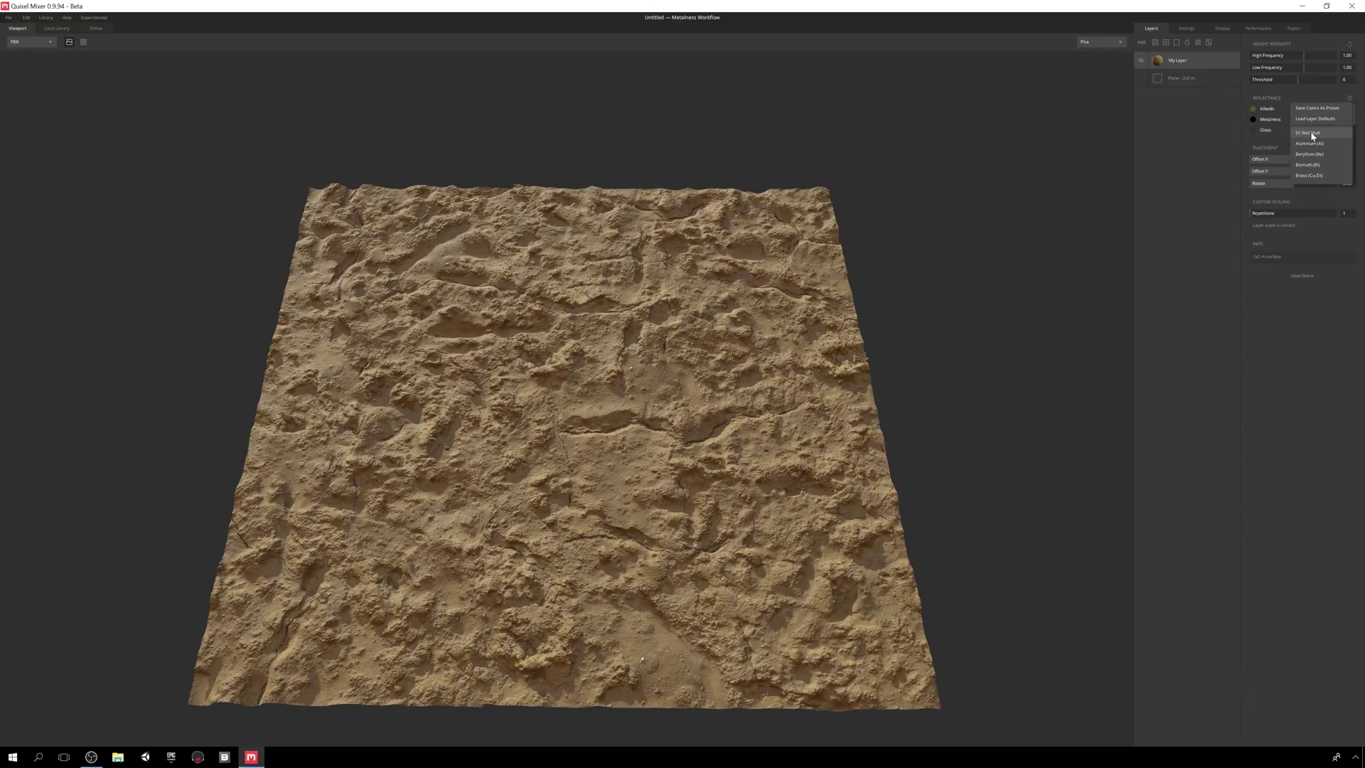
left_click(1311, 134)
mouse_move(1294, 163)
left_mouse_down()
mouse_move(1307, 161)
mouse_move(1287, 173)
mouse_move(1312, 183)
left_mouse_up()
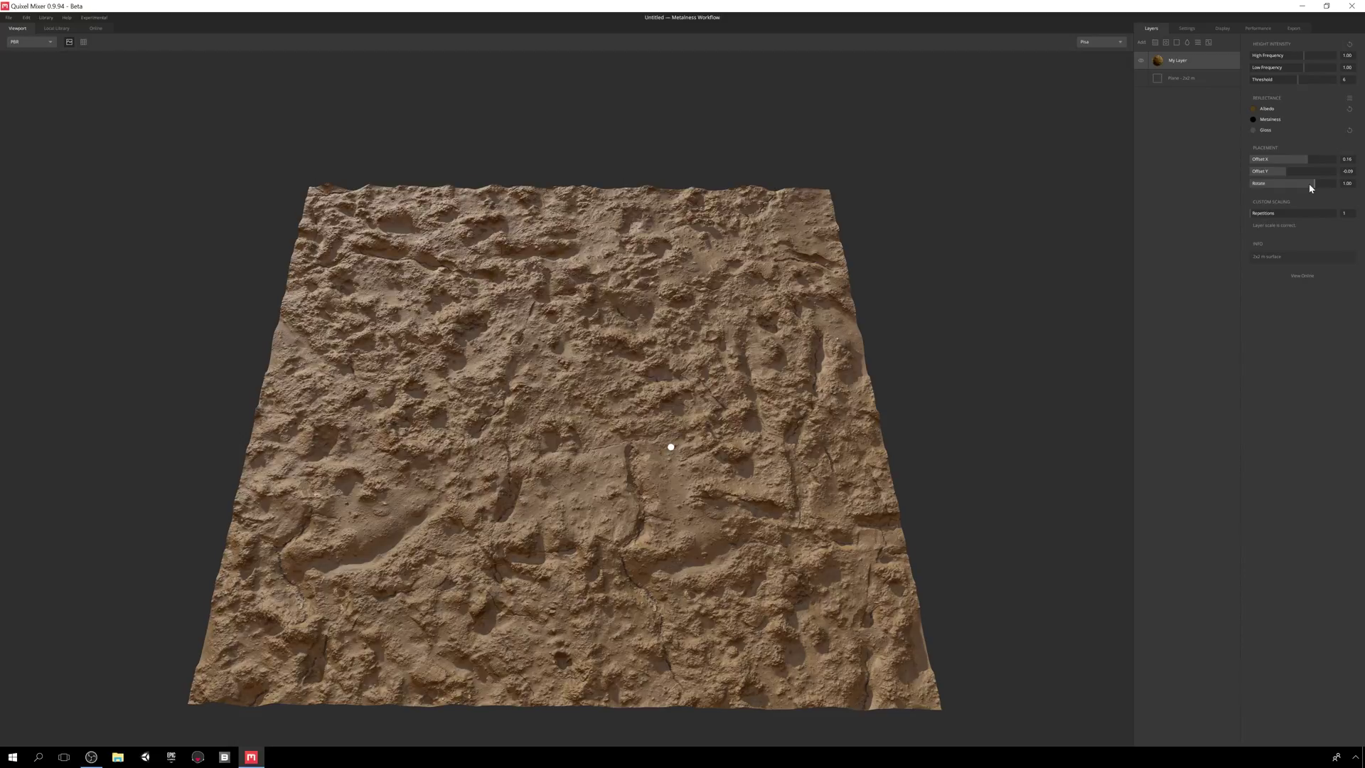
- Try 2 repetitions, set it back to 1, and look up Soil Mud online
mouse_move(1250, 215)
left_mouse_down()
mouse_move(1262, 213)
mouse_move(1241, 219)
left_mouse_up()
left_click_drag(1248, 214, 1259, 214)
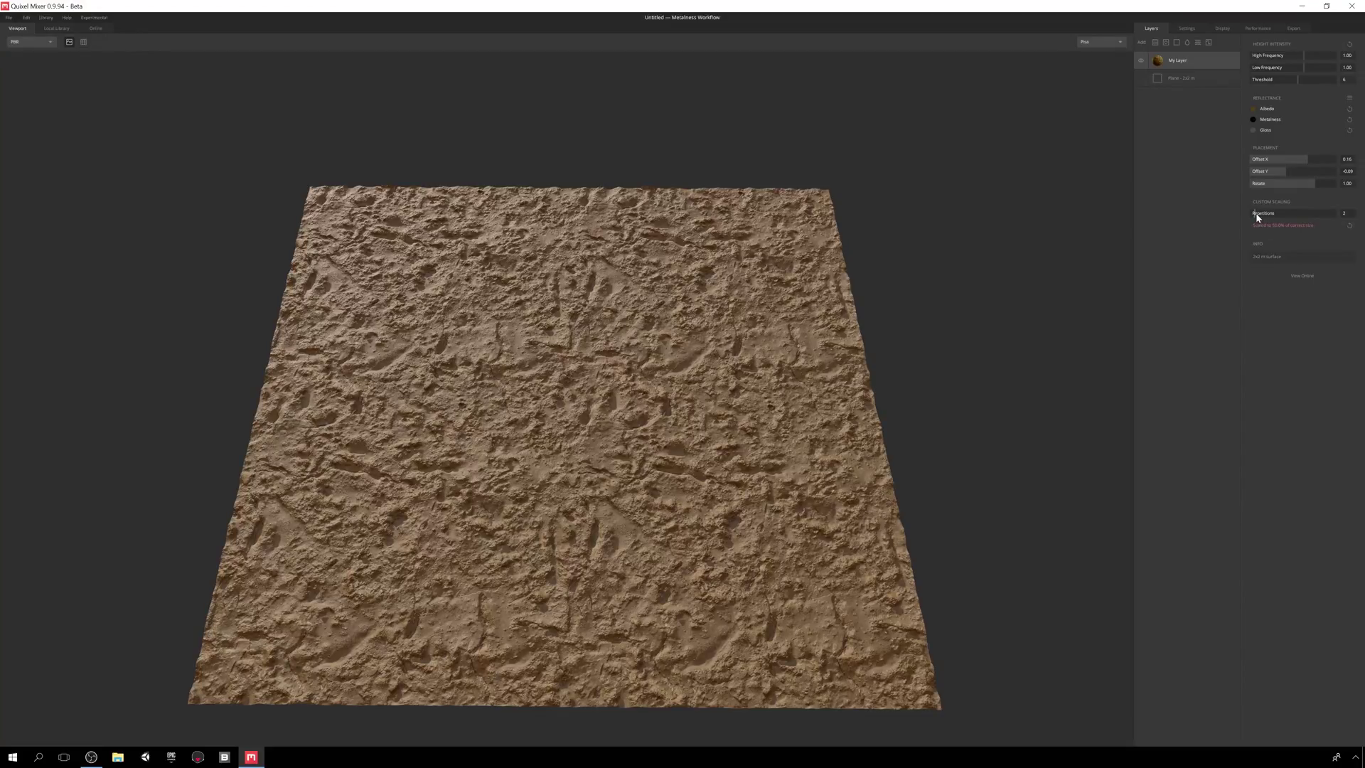
left_click_drag(1256, 214, 1247, 215)
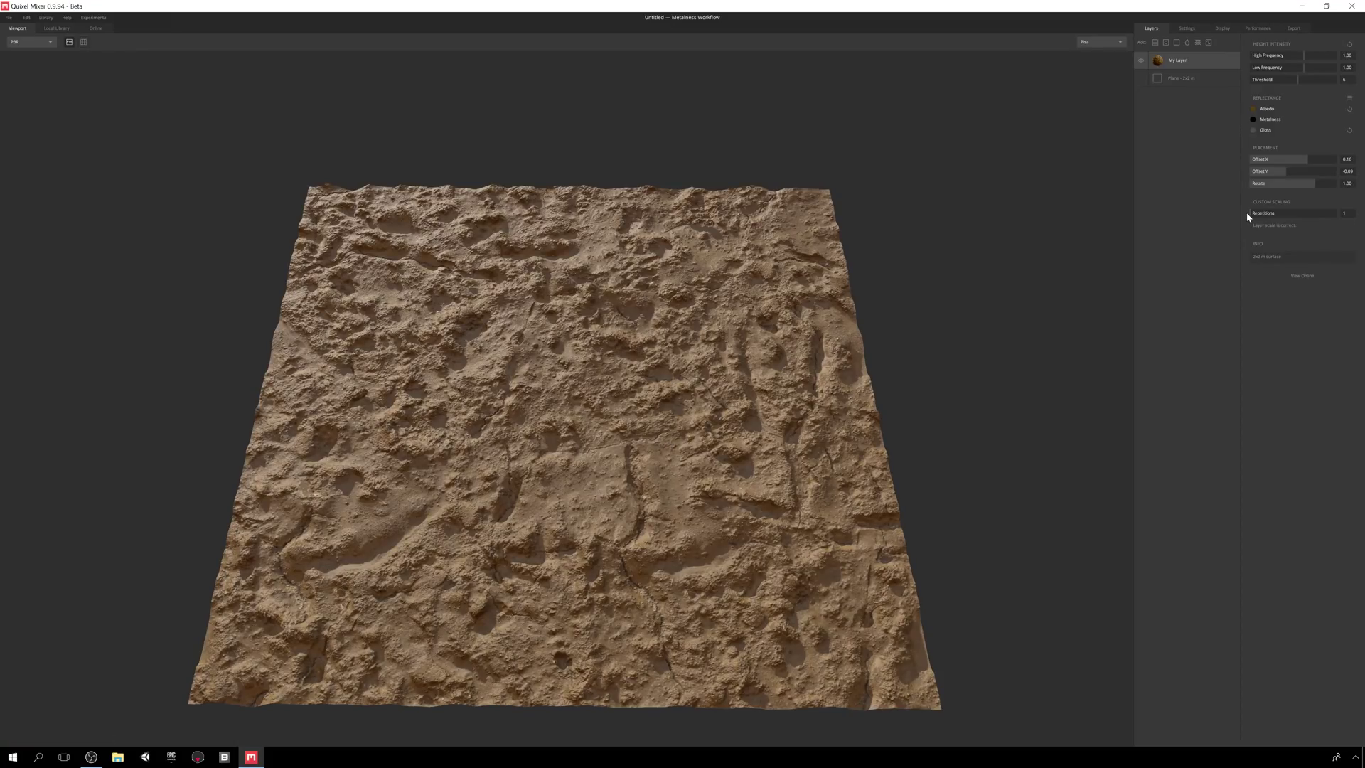
left_click(1304, 276)
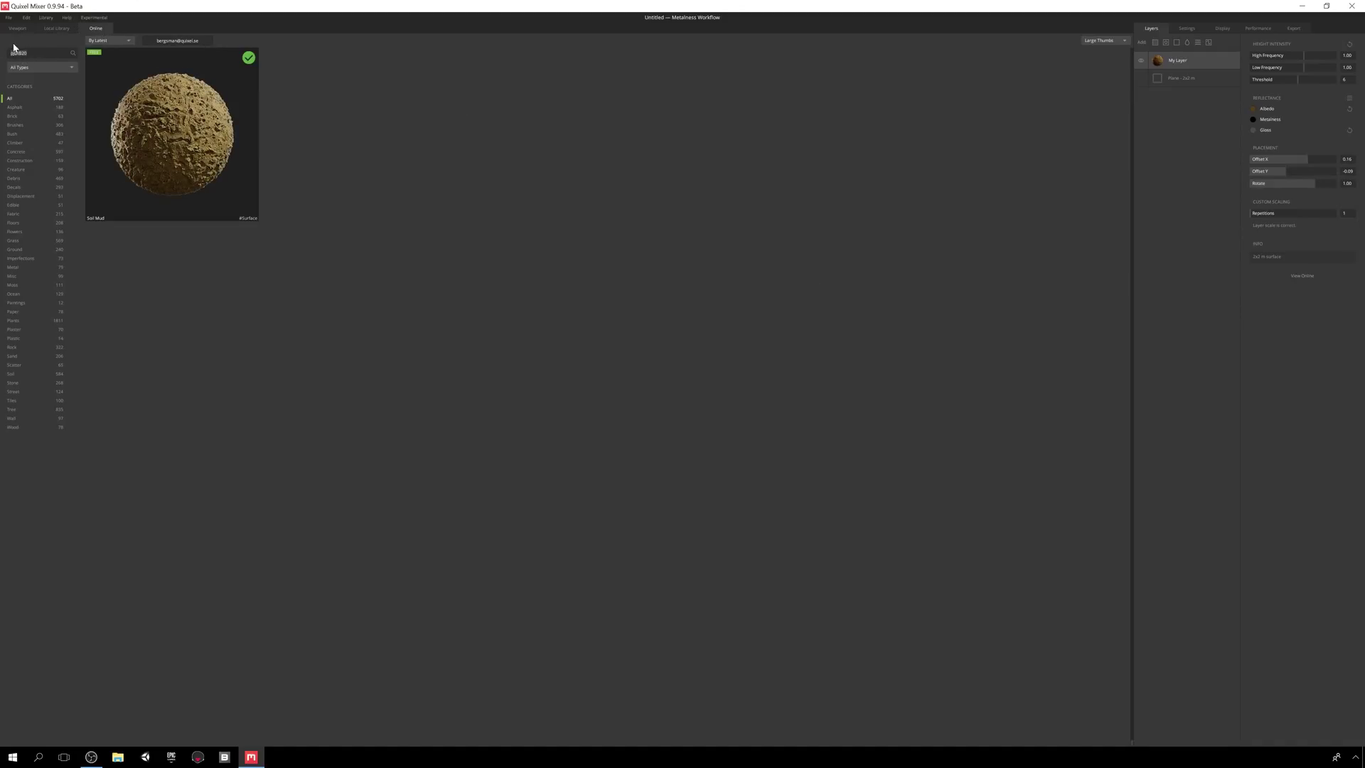
- Keep Soil Mud's download resolution at 8192 and return to the viewport
left_click(173, 130)
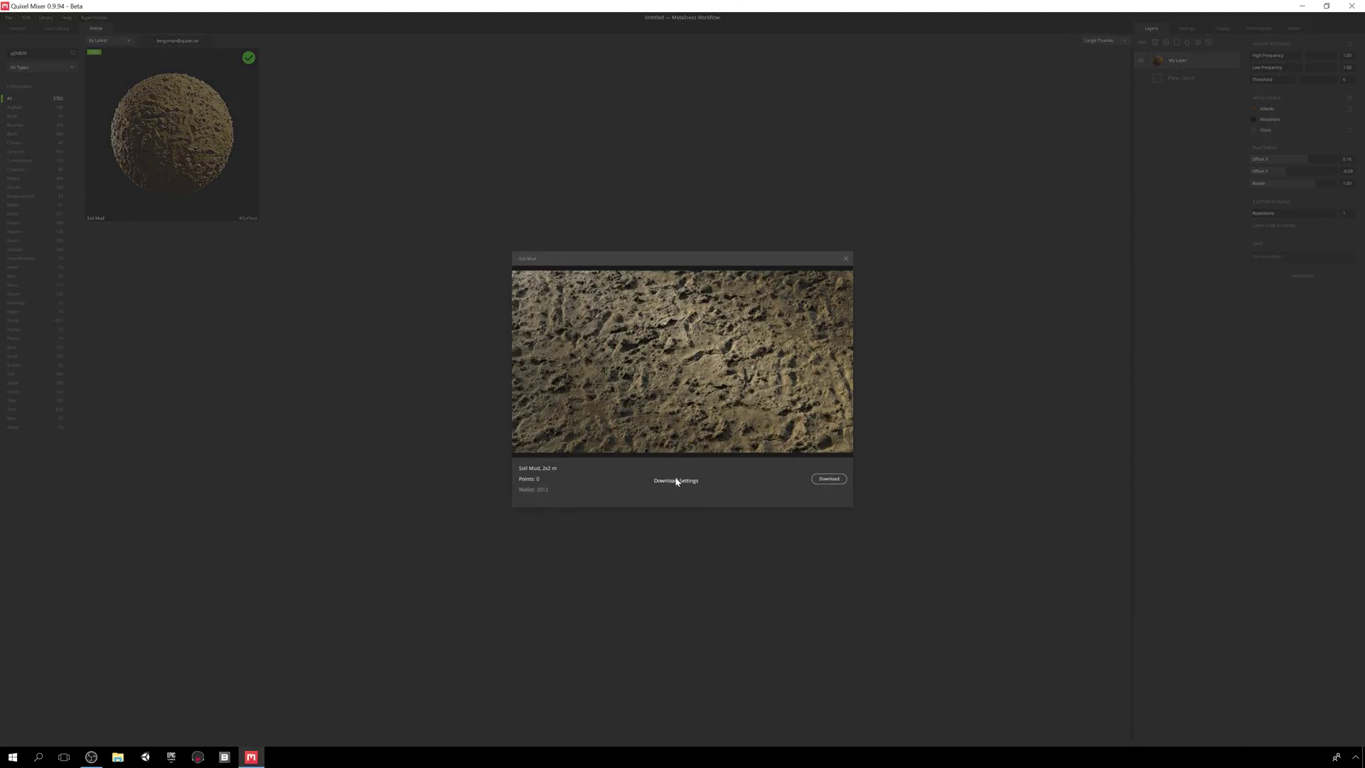
left_click(676, 480)
left_click(676, 317)
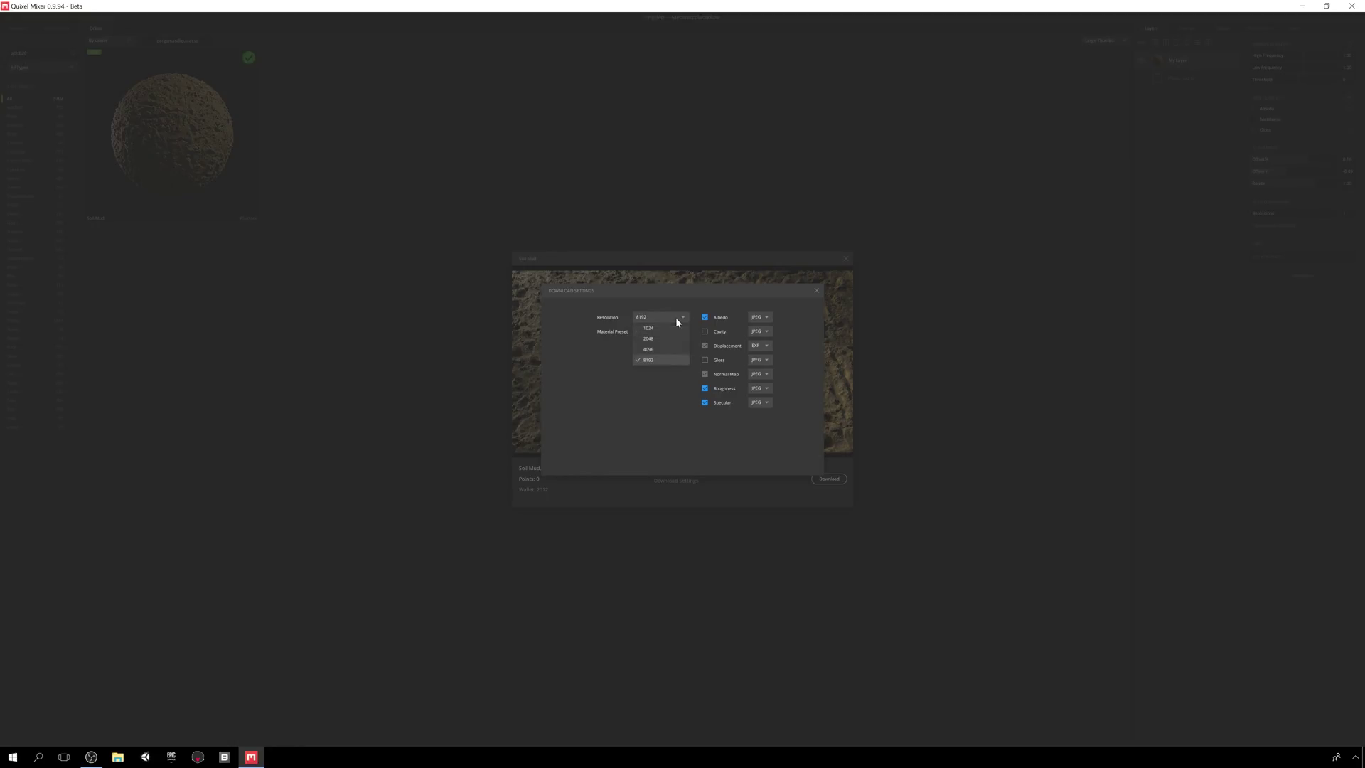
left_click(660, 359)
left_click(816, 291)
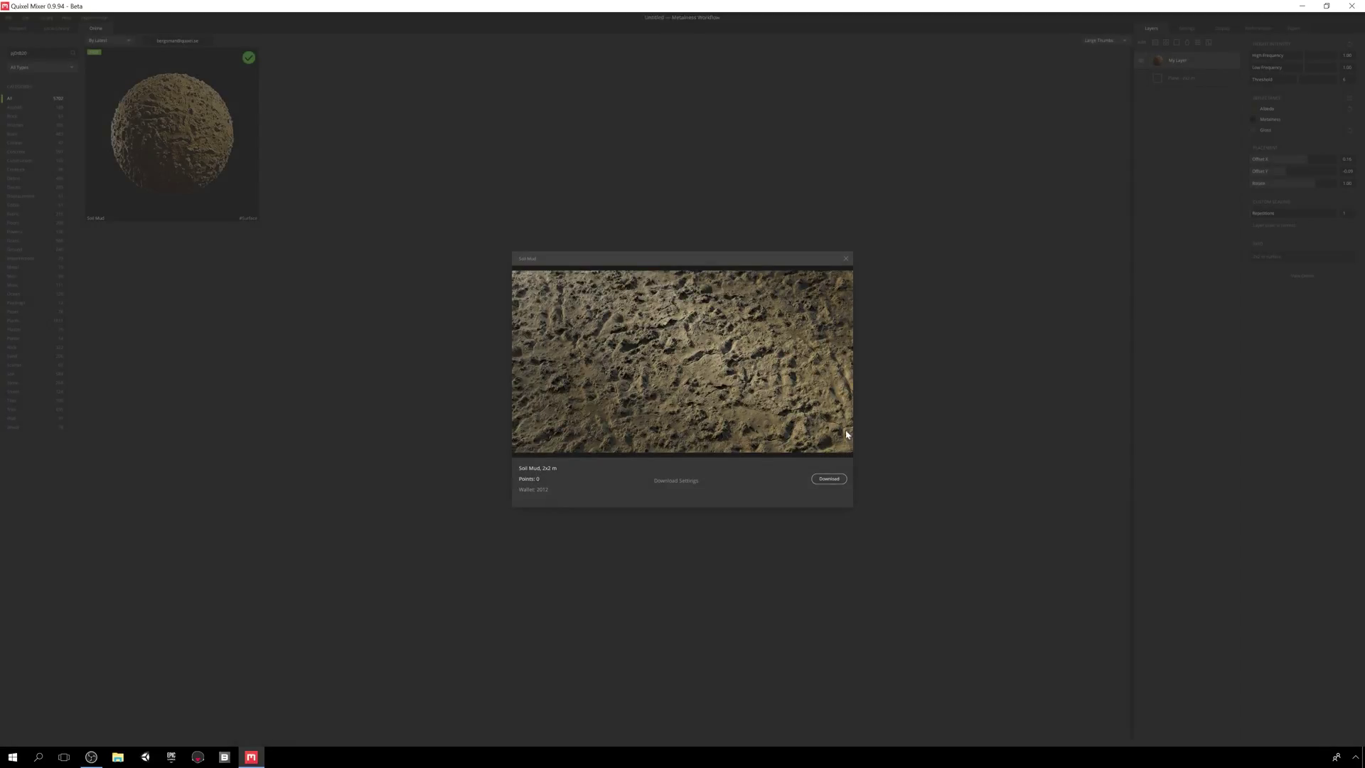
left_click(847, 259)
left_click(20, 30)
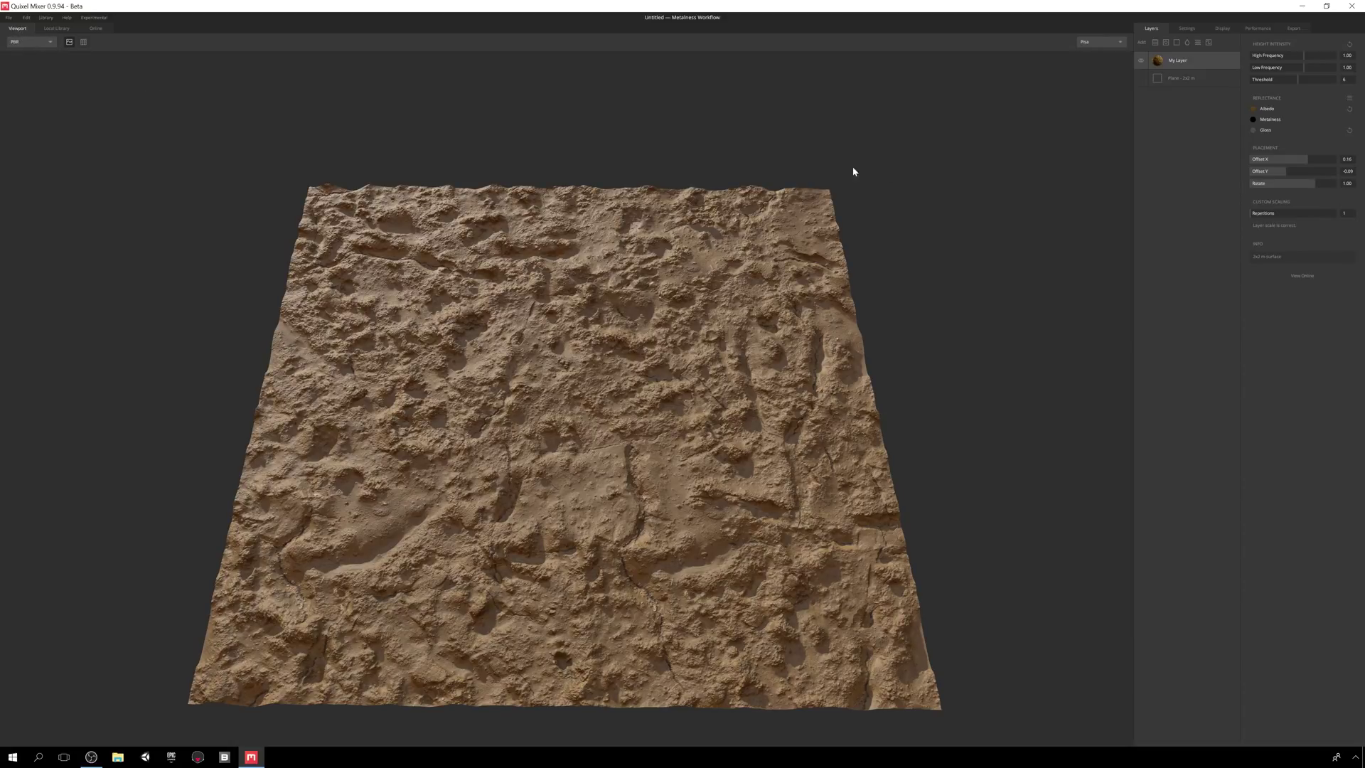
- Add the lava field gravel surface as a new layer over My Layer
left_click(1155, 43)
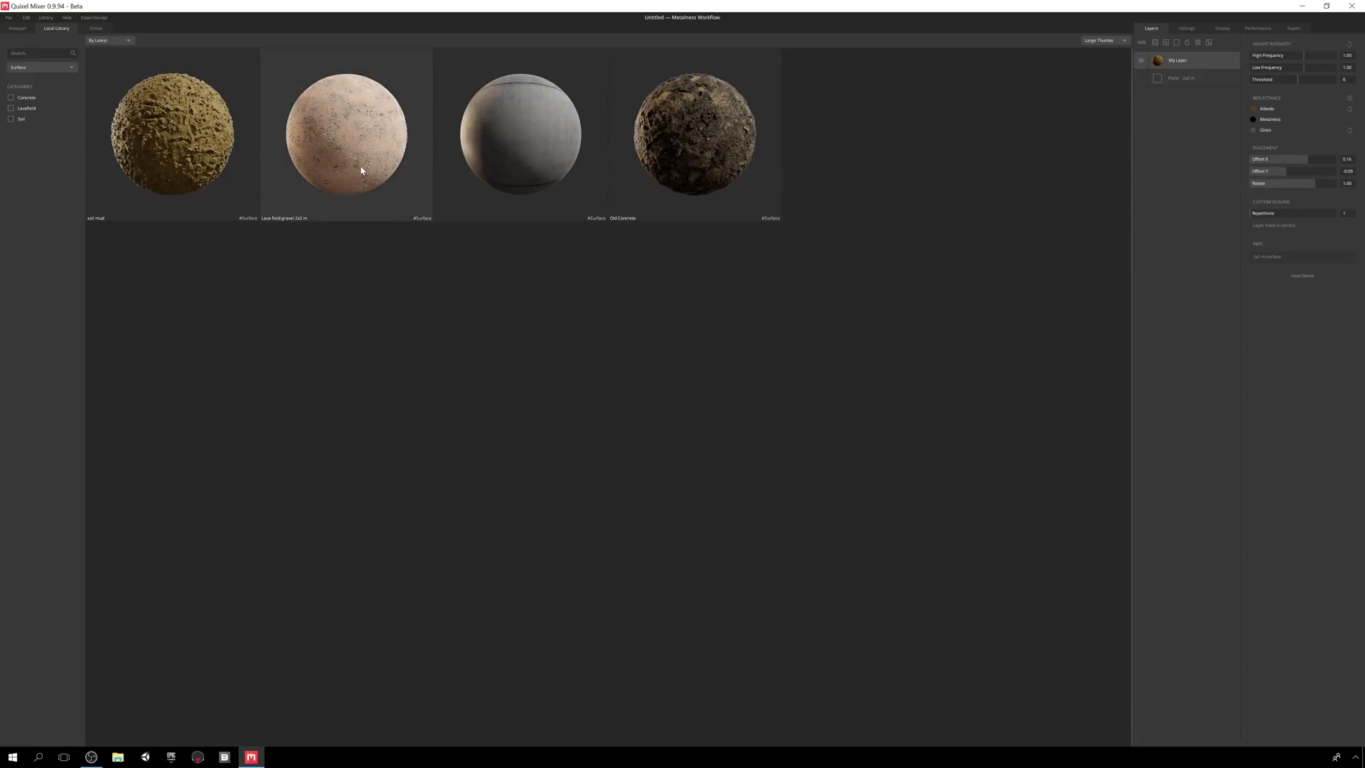
left_click(355, 144)
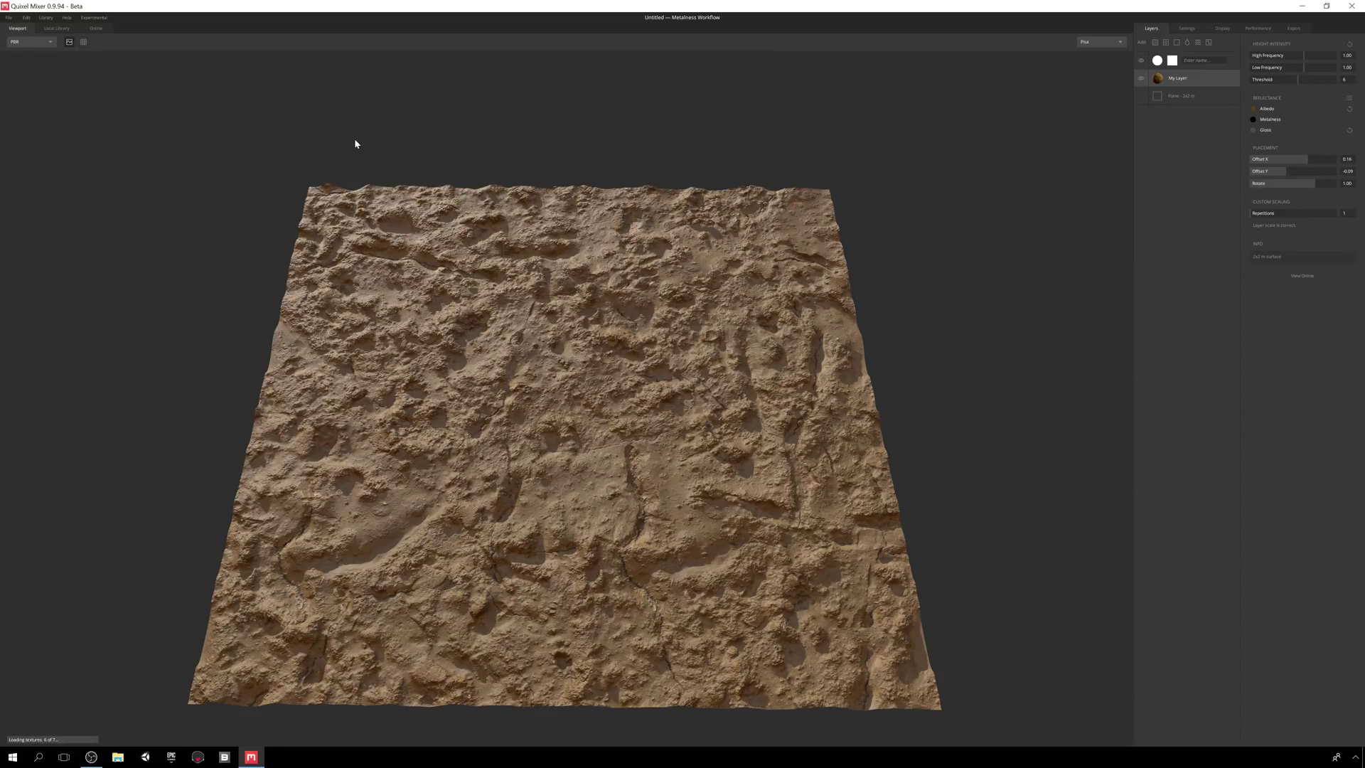
middle_click_drag(574, 339, 610, 311)
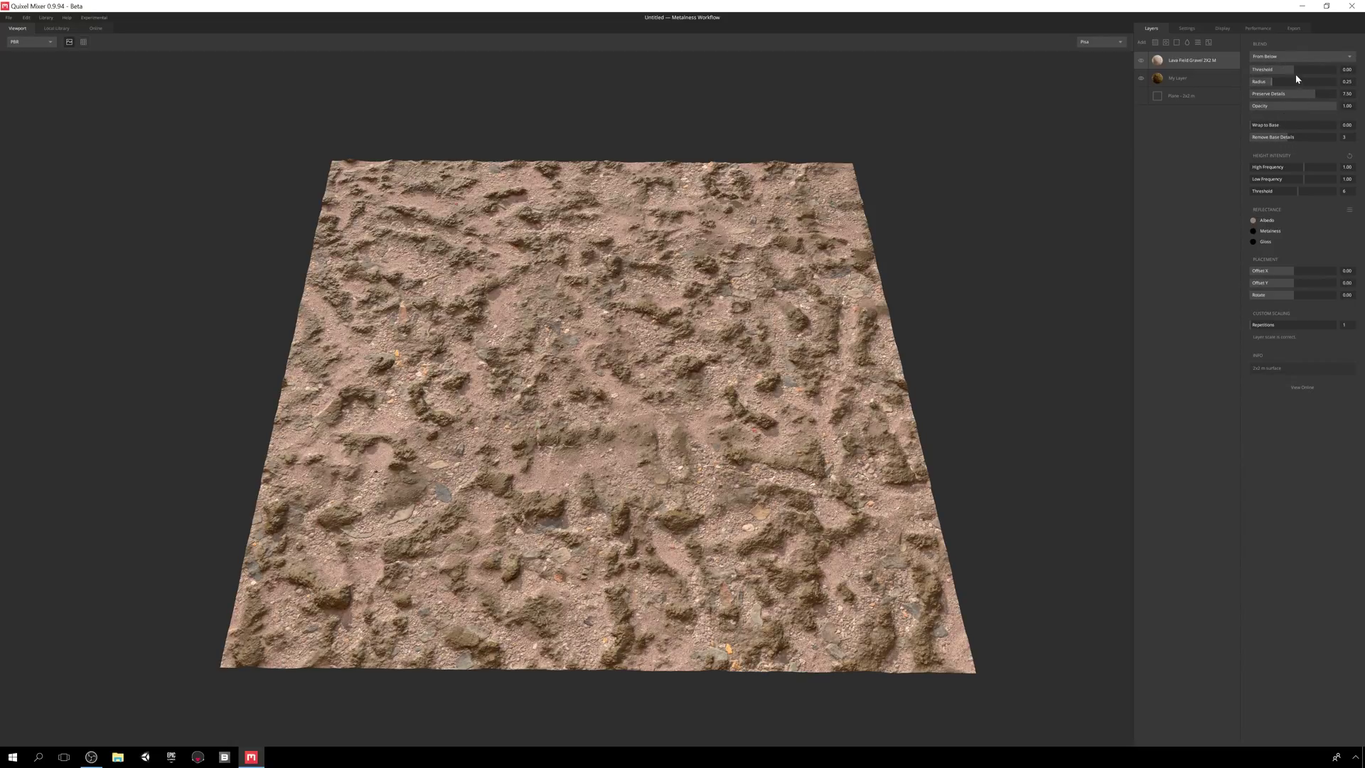
- Tune the gravel's Preserve Details, Wrap to Base 0.37, Remove Base Details and height intensity
mouse_move(1295, 74)
left_mouse_down()
mouse_move(1324, 86)
mouse_move(1231, 91)
mouse_move(1345, 86)
left_mouse_up()
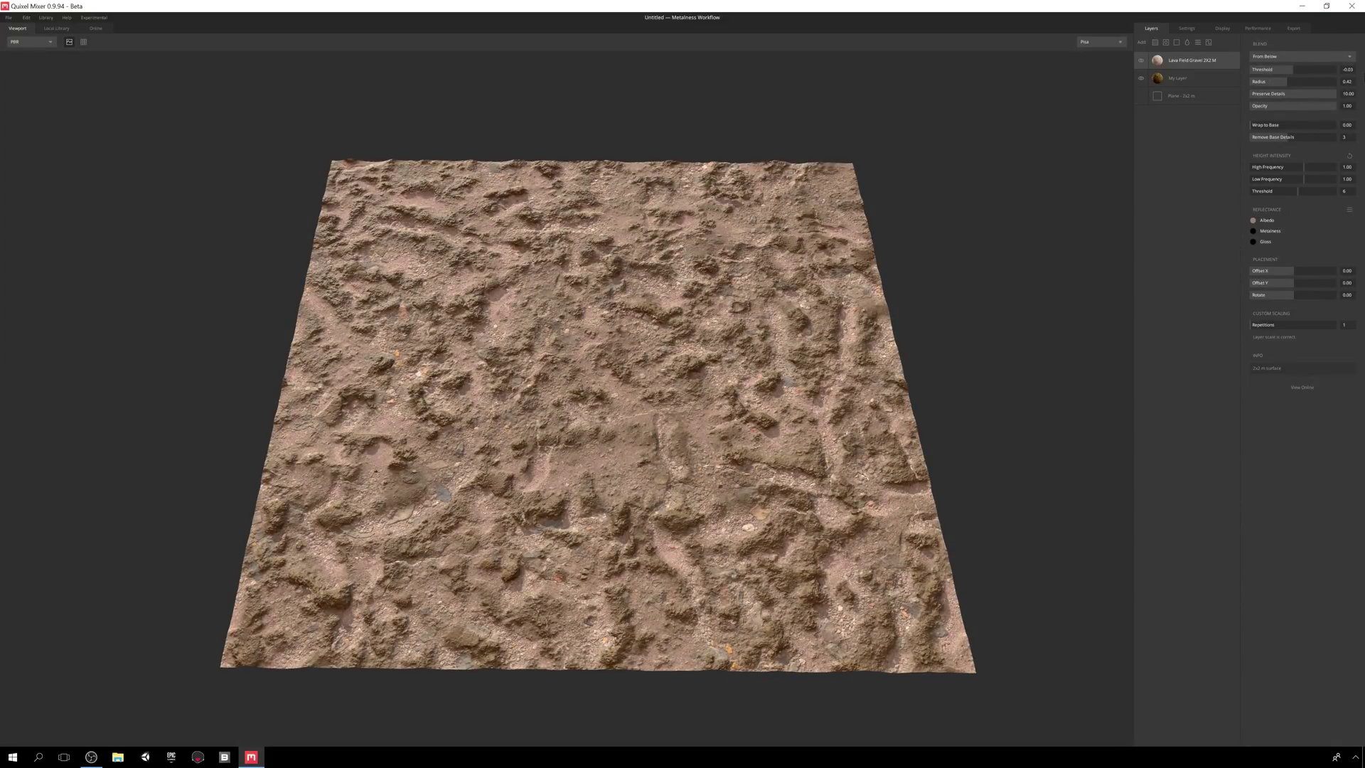
key("Return")
left_click_drag(1304, 99, 1349, 92)
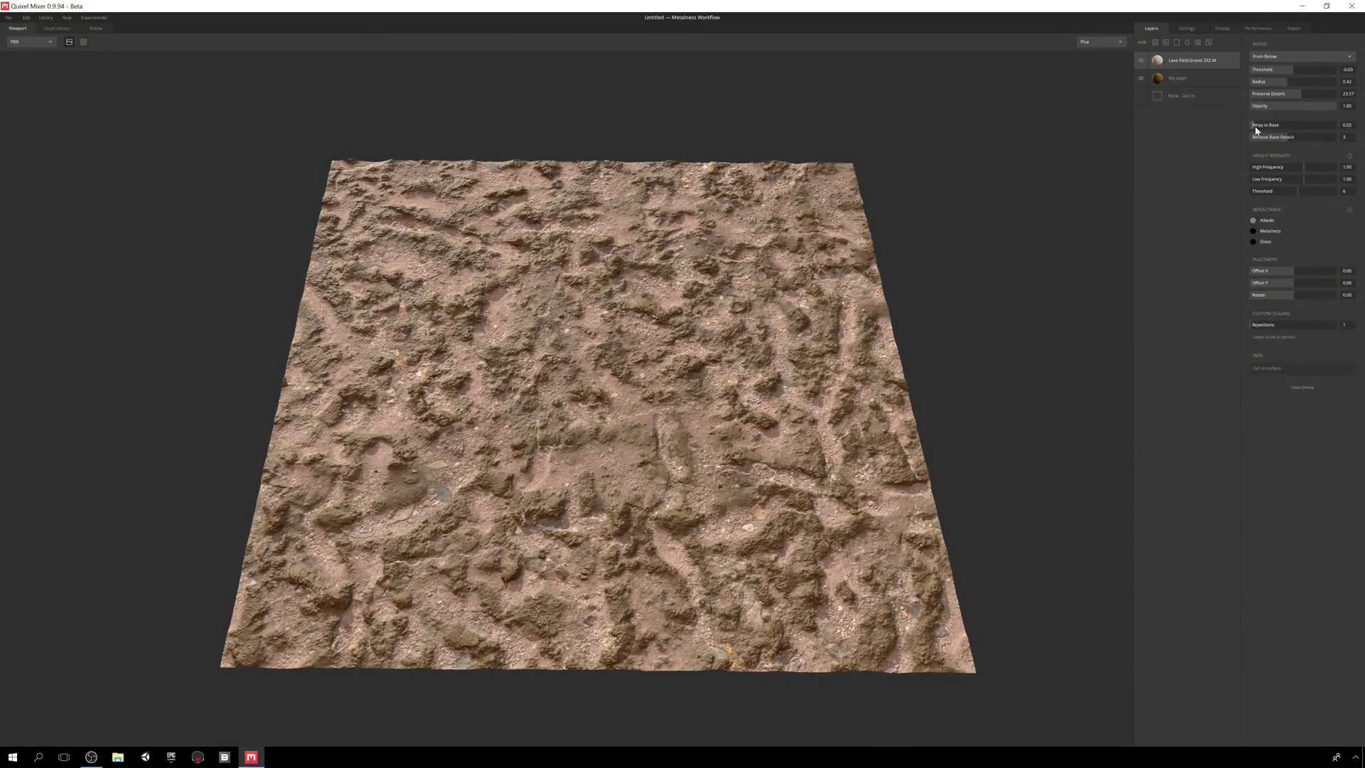
left_click_drag(1258, 128, 1358, 125)
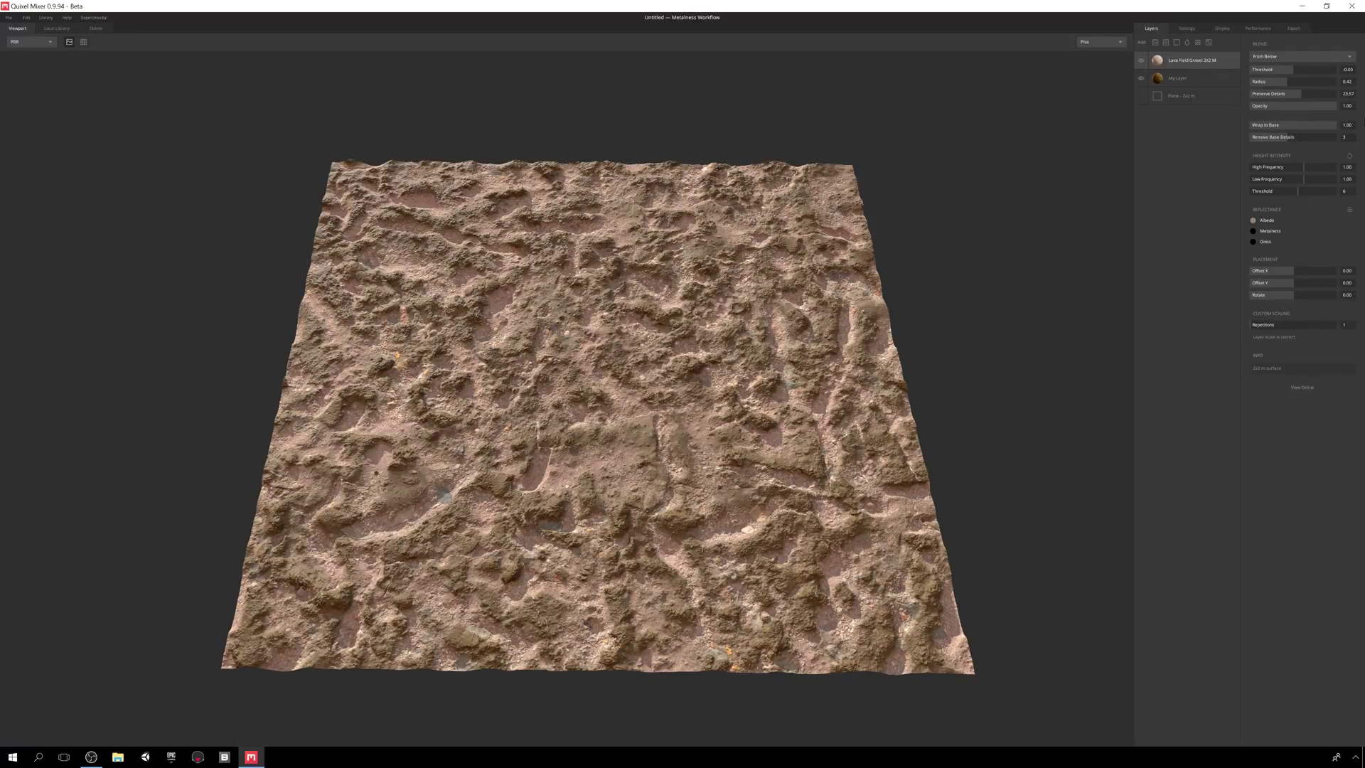
left_click_drag(1289, 141, 1320, 186)
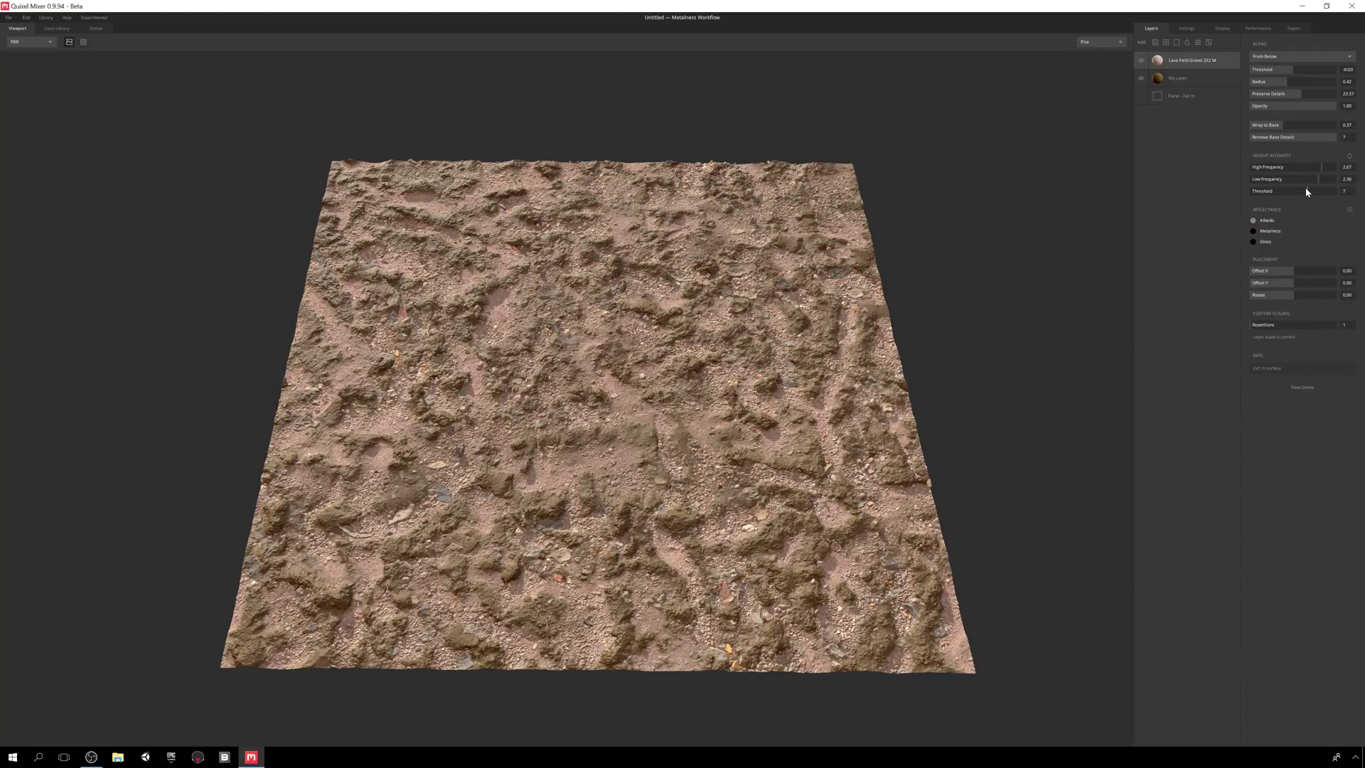
- Give the gravel layer the 01 Wet Mud reflectance preset and hide My Layer
left_click(1352, 212)
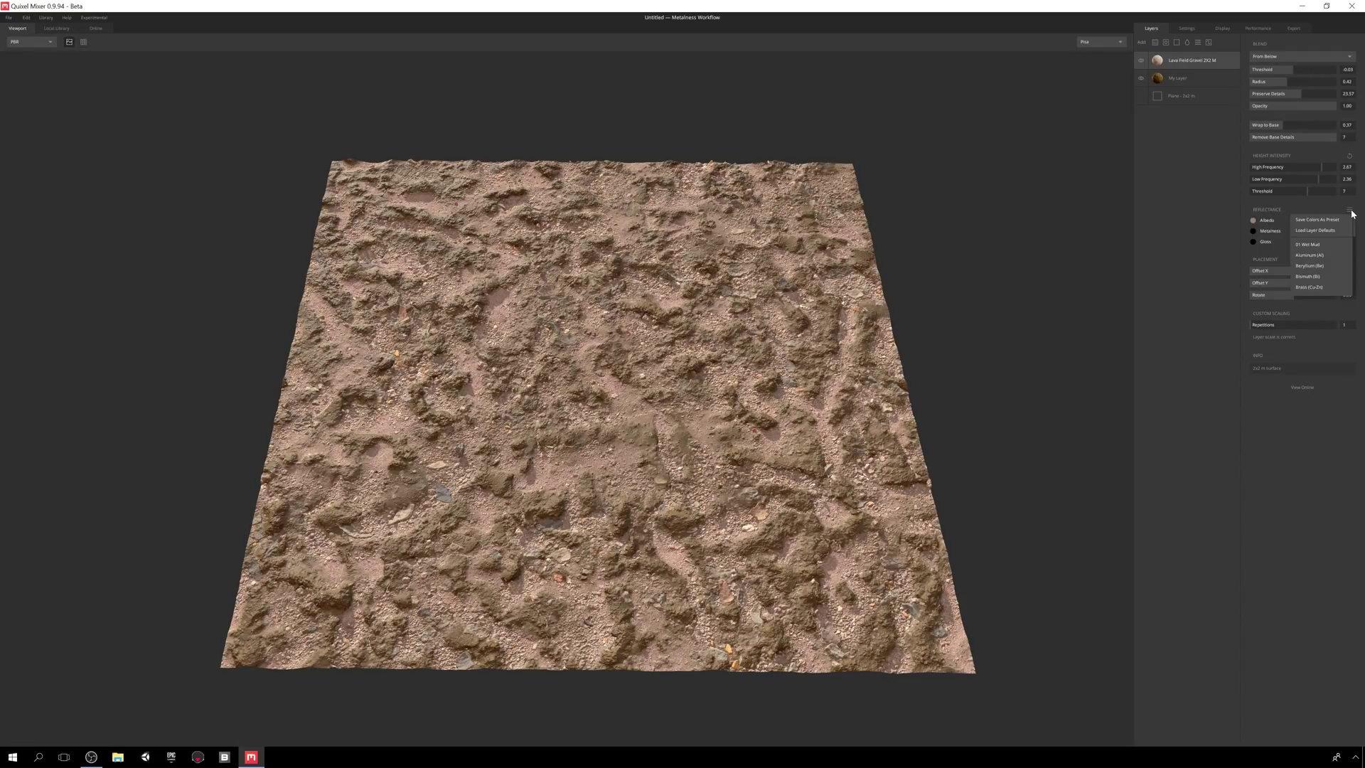
left_click(1321, 247)
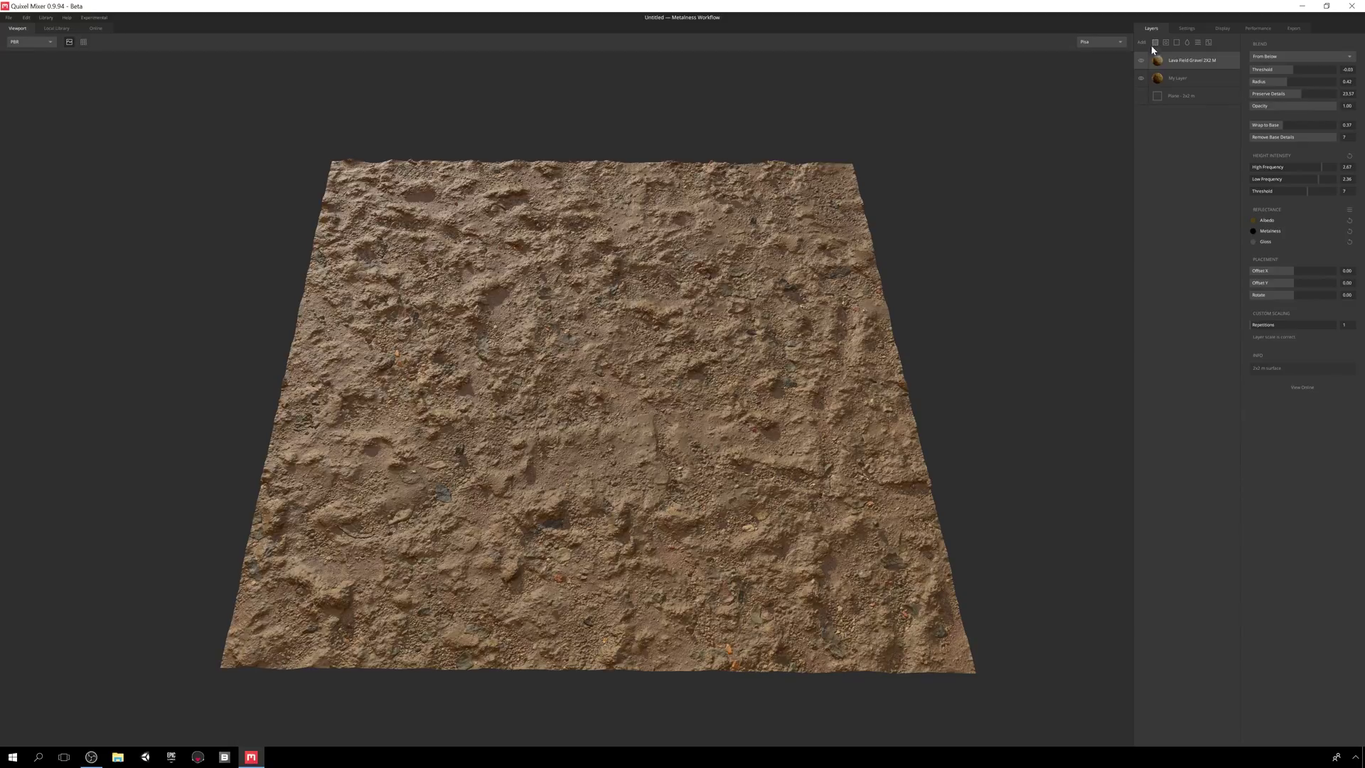
left_click(1141, 78)
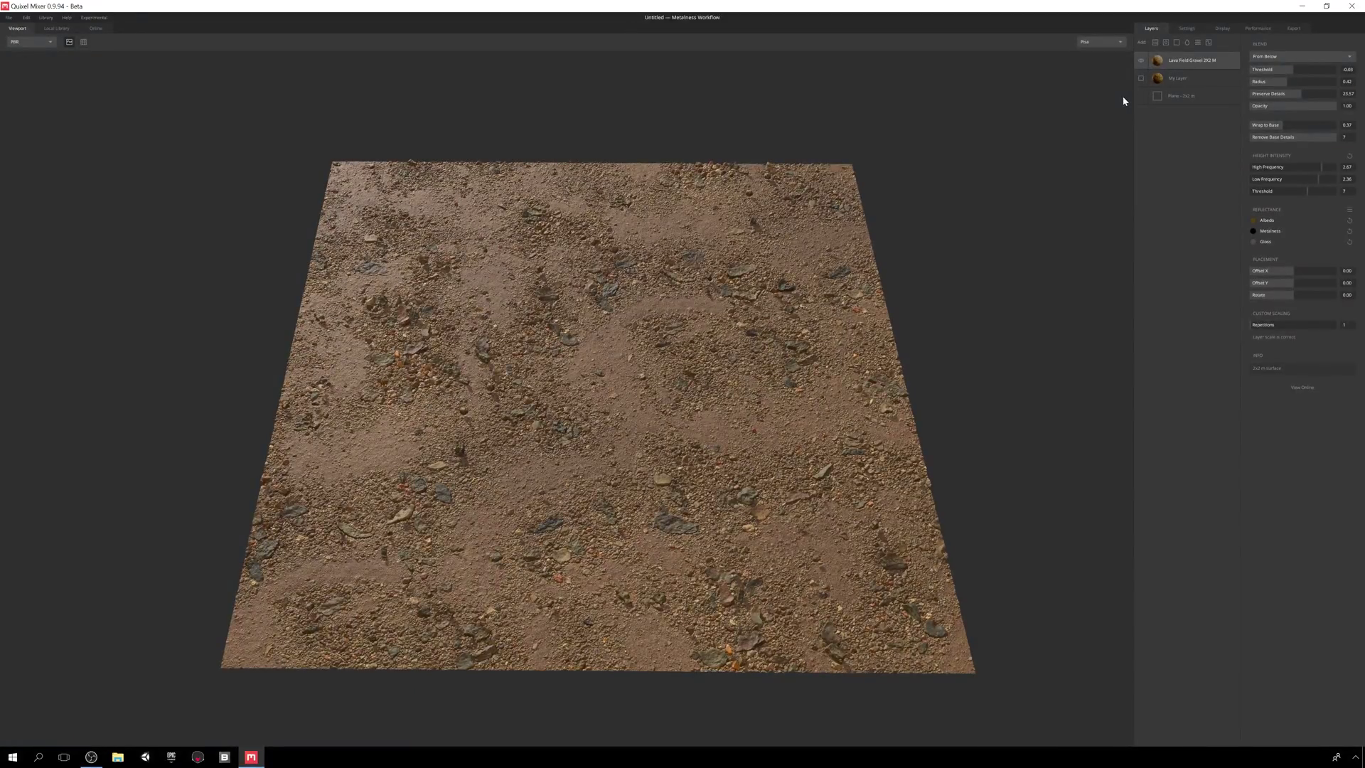
- Add an Old Concrete layer with higher blend threshold, 1 repetition and 01 Wet Mud reflectance
left_click(1155, 44)
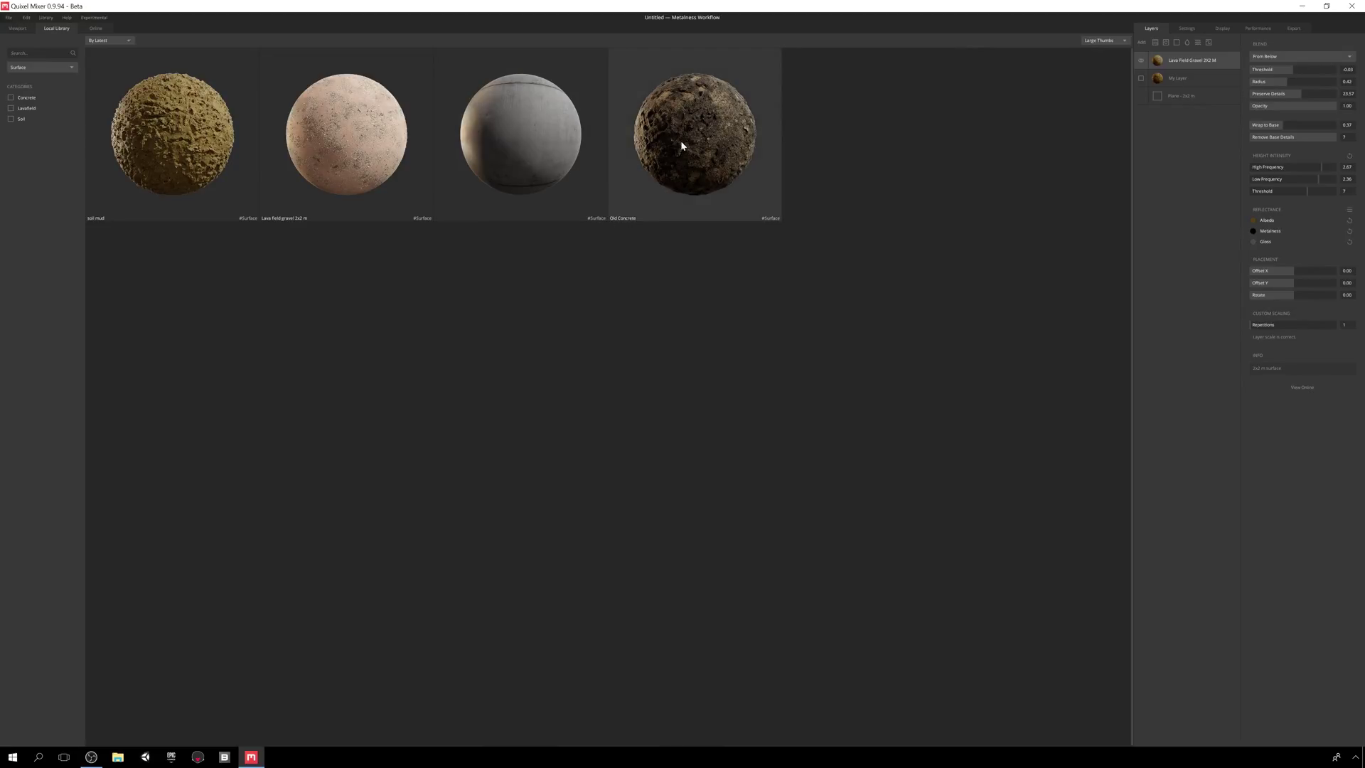
left_click(709, 125)
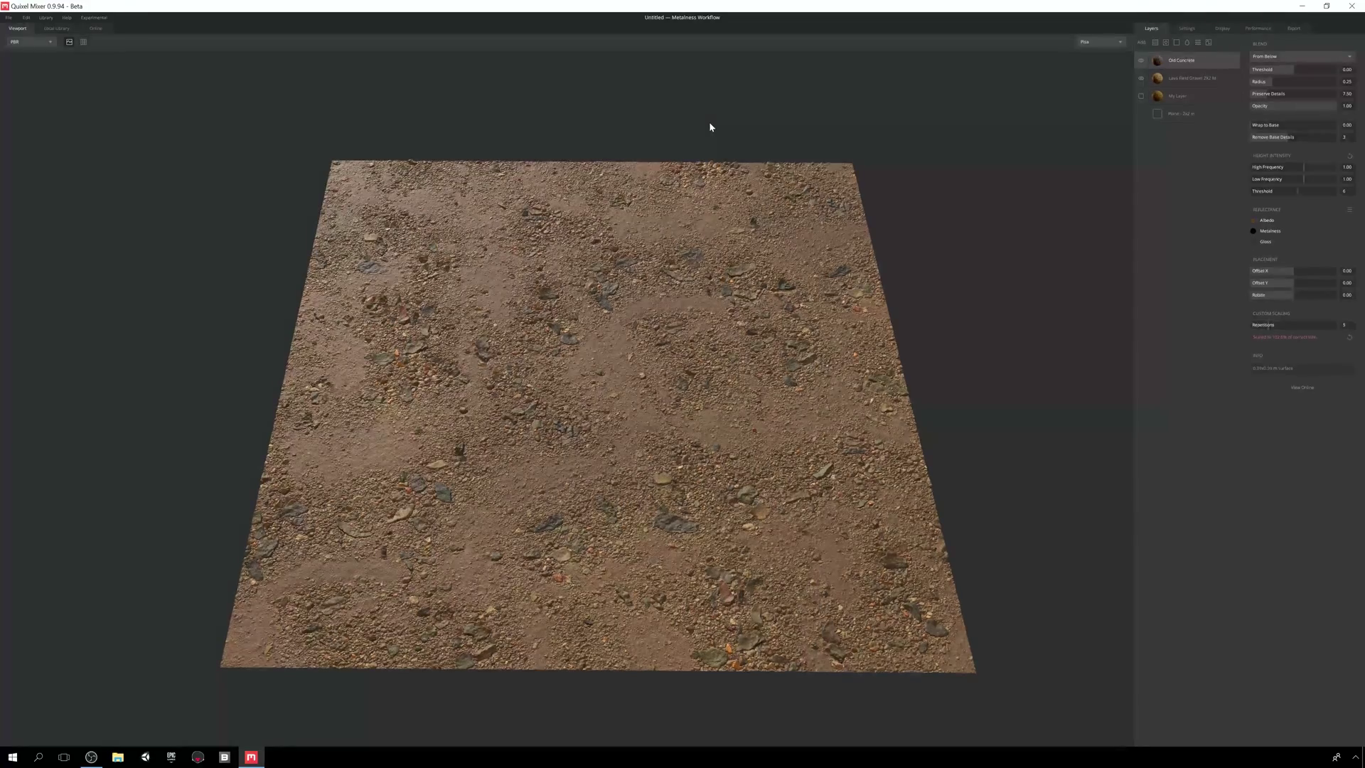
left_click(1294, 71)
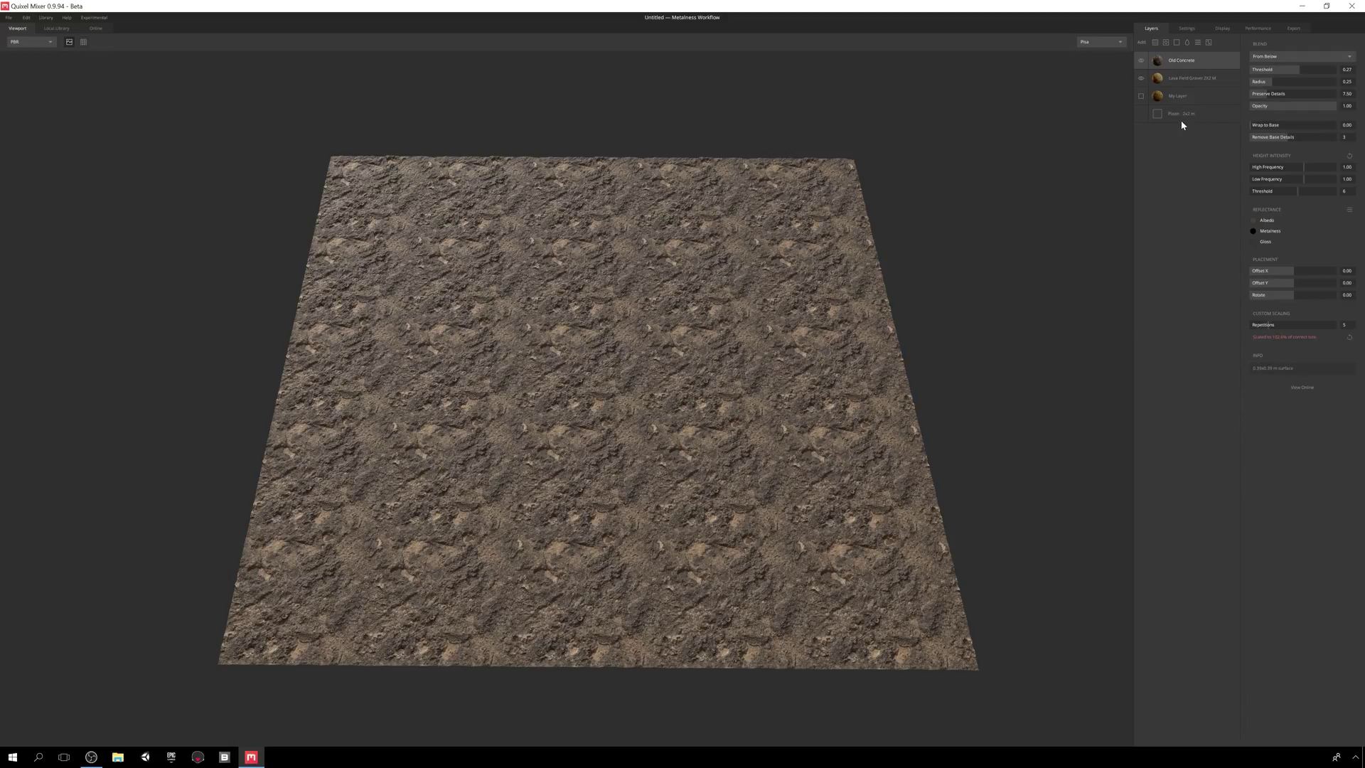
left_click_drag(1269, 326, 1219, 326)
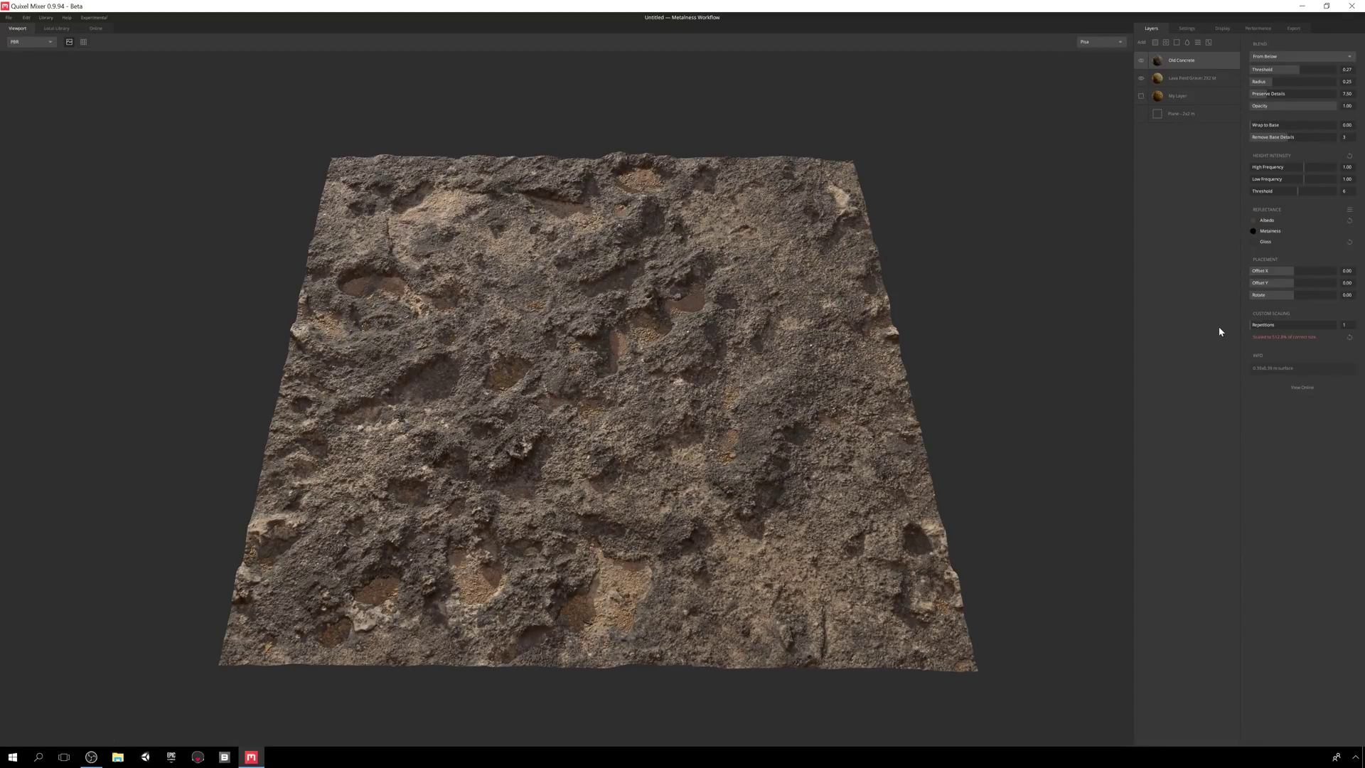
left_click(1350, 210)
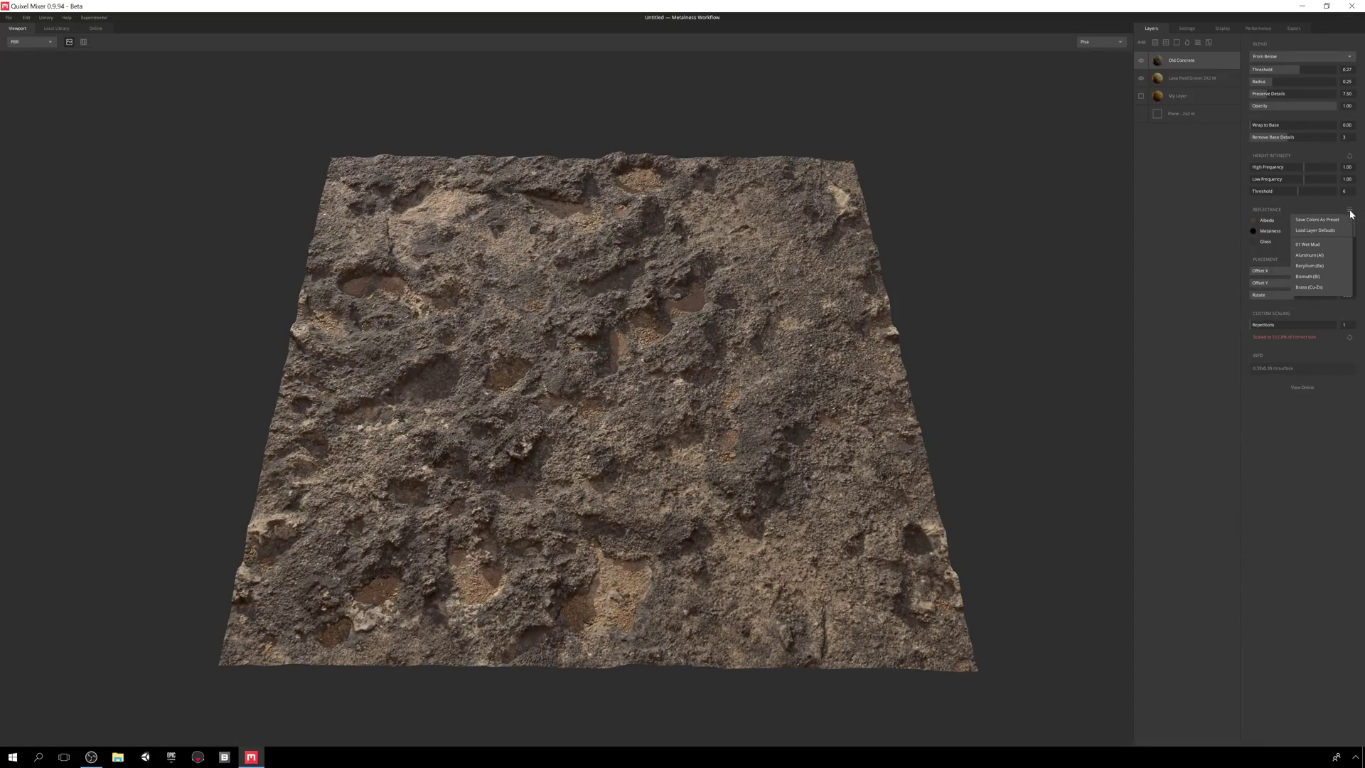
left_click(1329, 246)
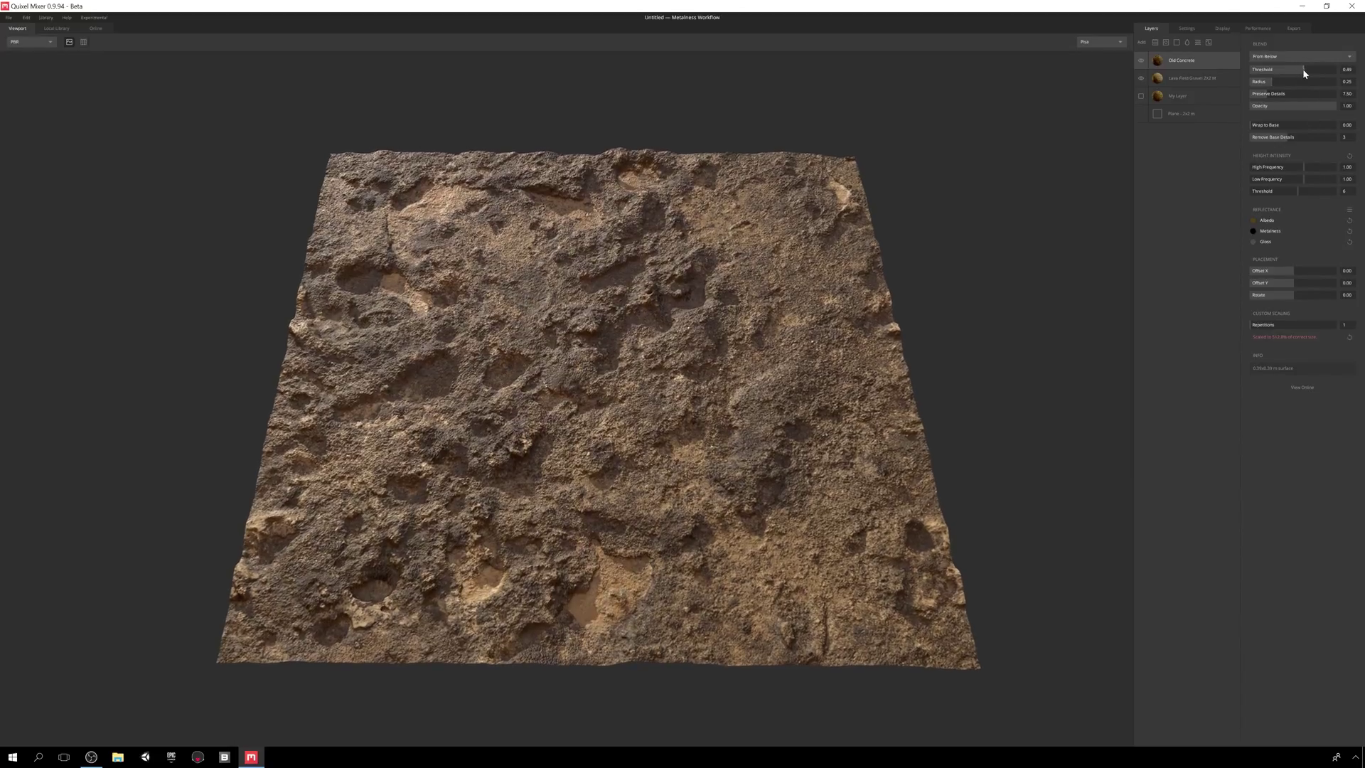
- Blend Old Concrete From Above and retune its threshold, radius and Preserve Details
mouse_move(1303, 68)
left_mouse_down()
mouse_move(1280, 70)
mouse_move(1298, 70)
left_mouse_up()
left_click(1296, 56)
left_click(1283, 68)
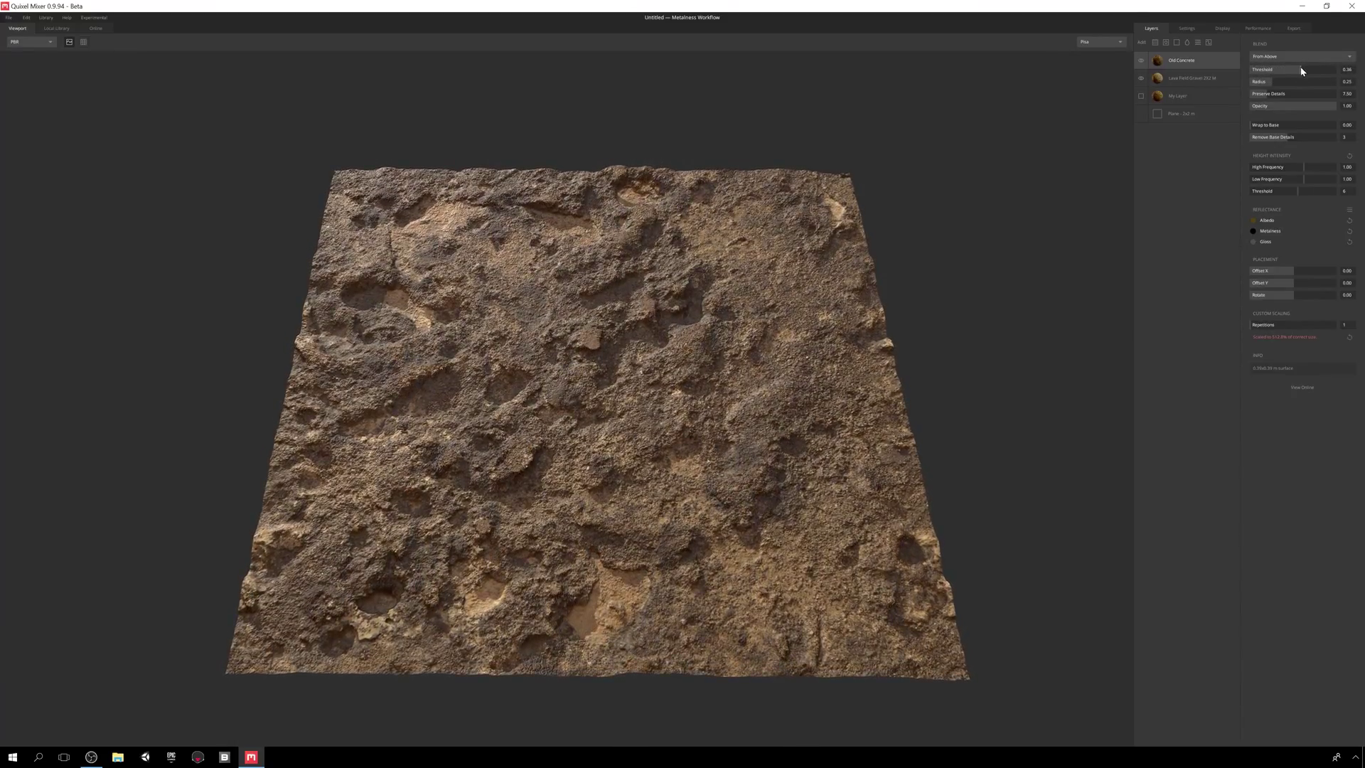
mouse_move(1285, 70)
left_mouse_down()
mouse_move(1276, 84)
mouse_move(1308, 84)
mouse_move(1258, 95)
mouse_move(1299, 68)
mouse_move(1270, 85)
left_mouse_up()
left_click(1253, 96)
left_click(1292, 70)
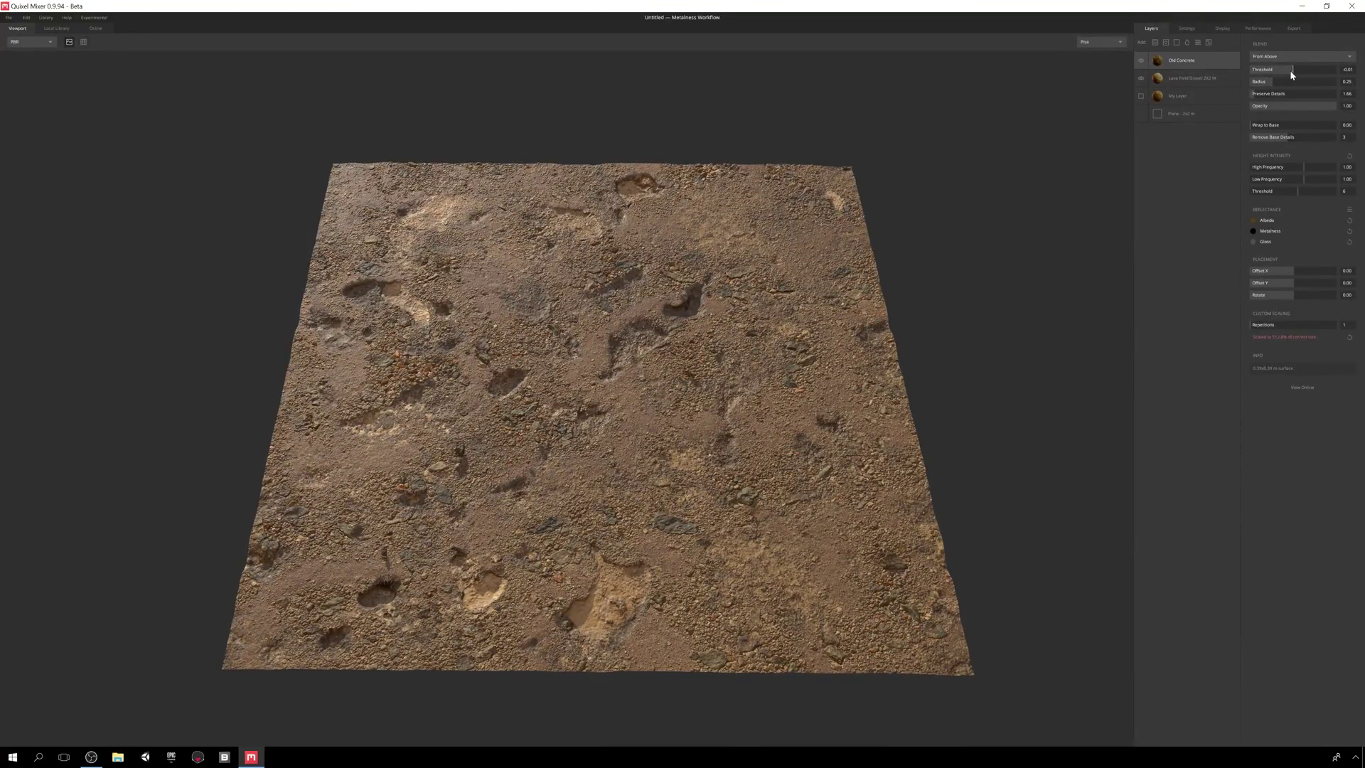
- Make My Layer visible again and push the concrete blend threshold below zero
left_click(1142, 96)
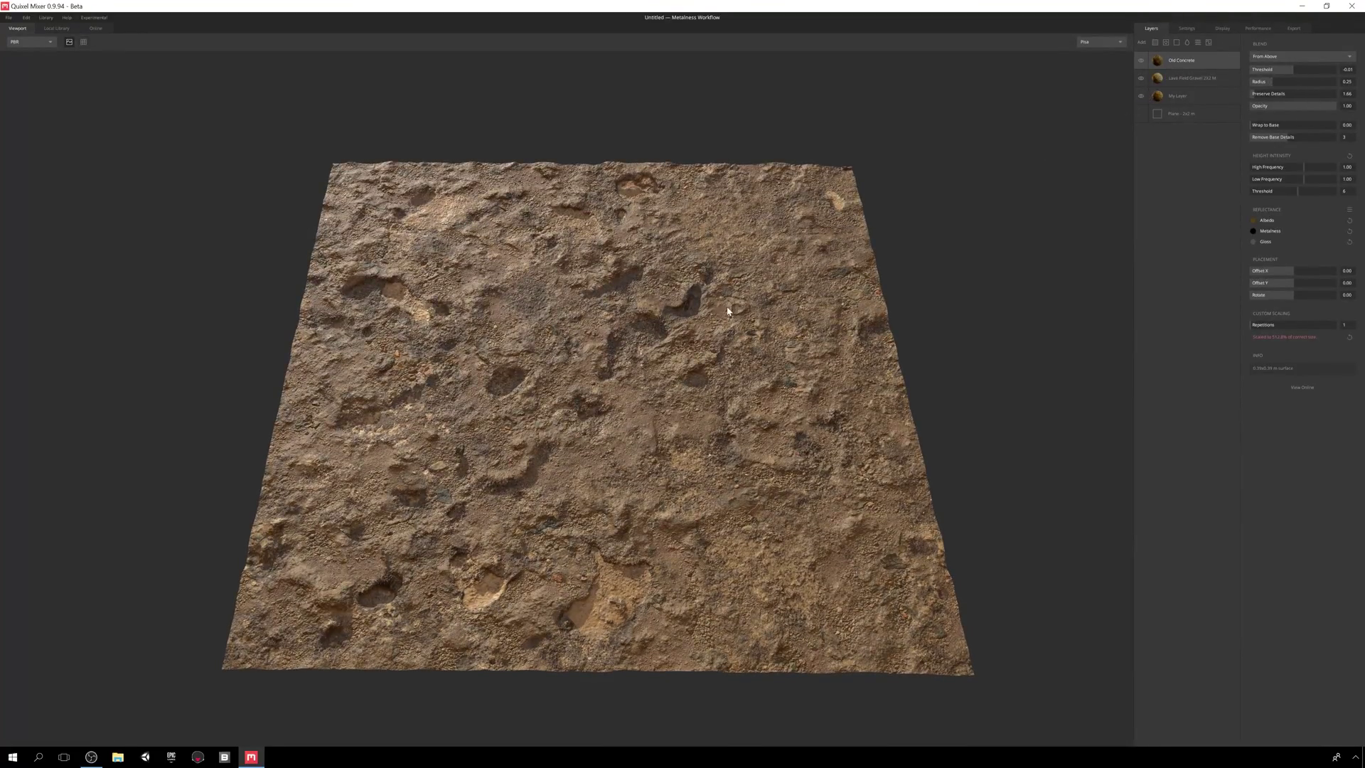
left_click(1296, 70)
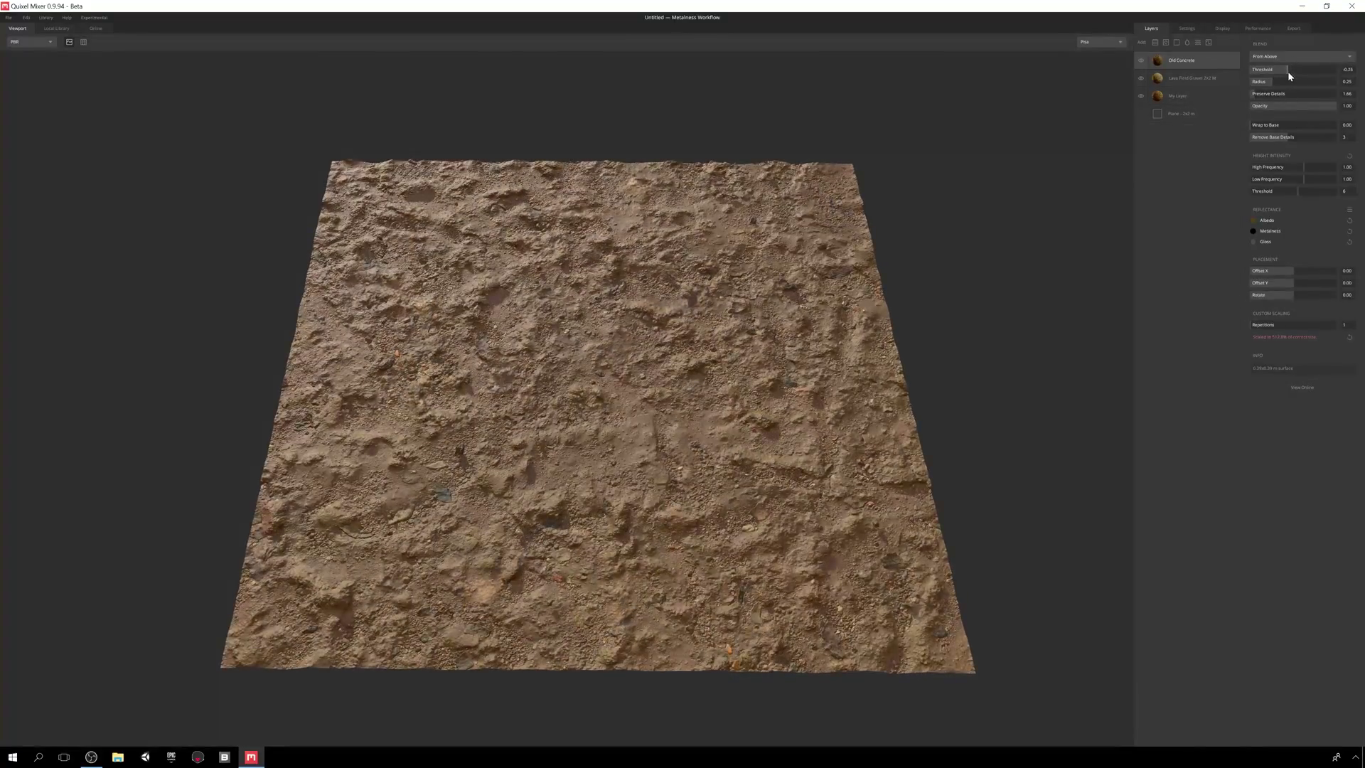
left_click(1201, 64)
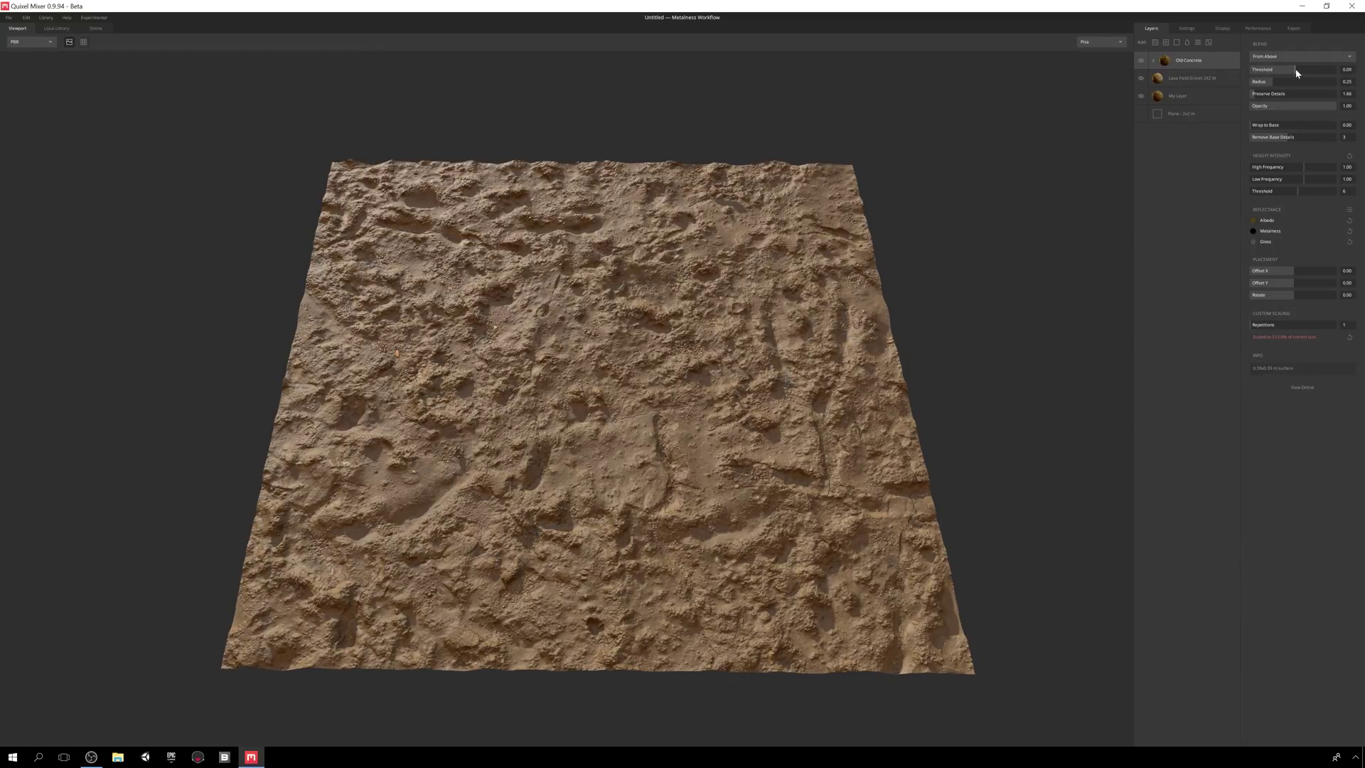
mouse_move(1297, 73)
left_mouse_down()
mouse_move(1261, 85)
mouse_move(1294, 75)
left_mouse_up()
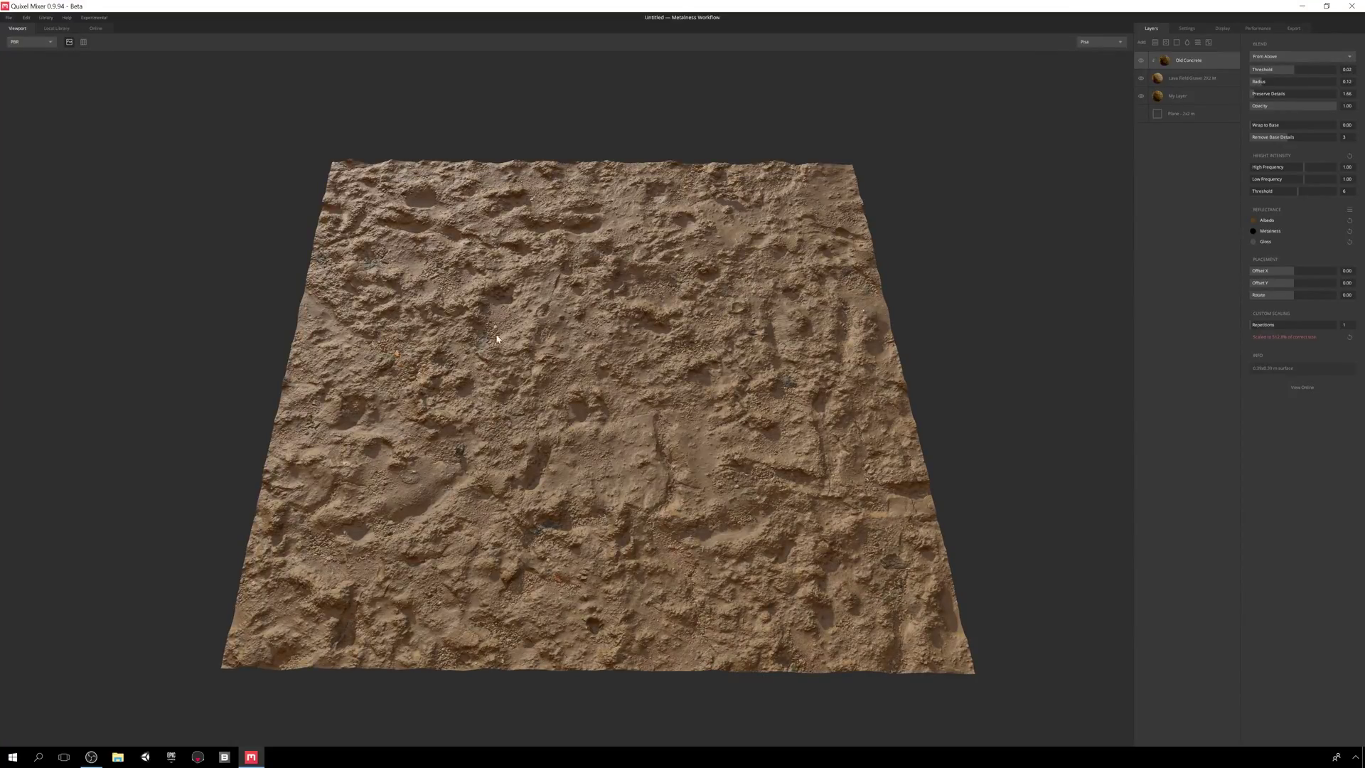
- Search the online library for 'decal' and preview the Fallen Branches decal
left_click(1166, 42)
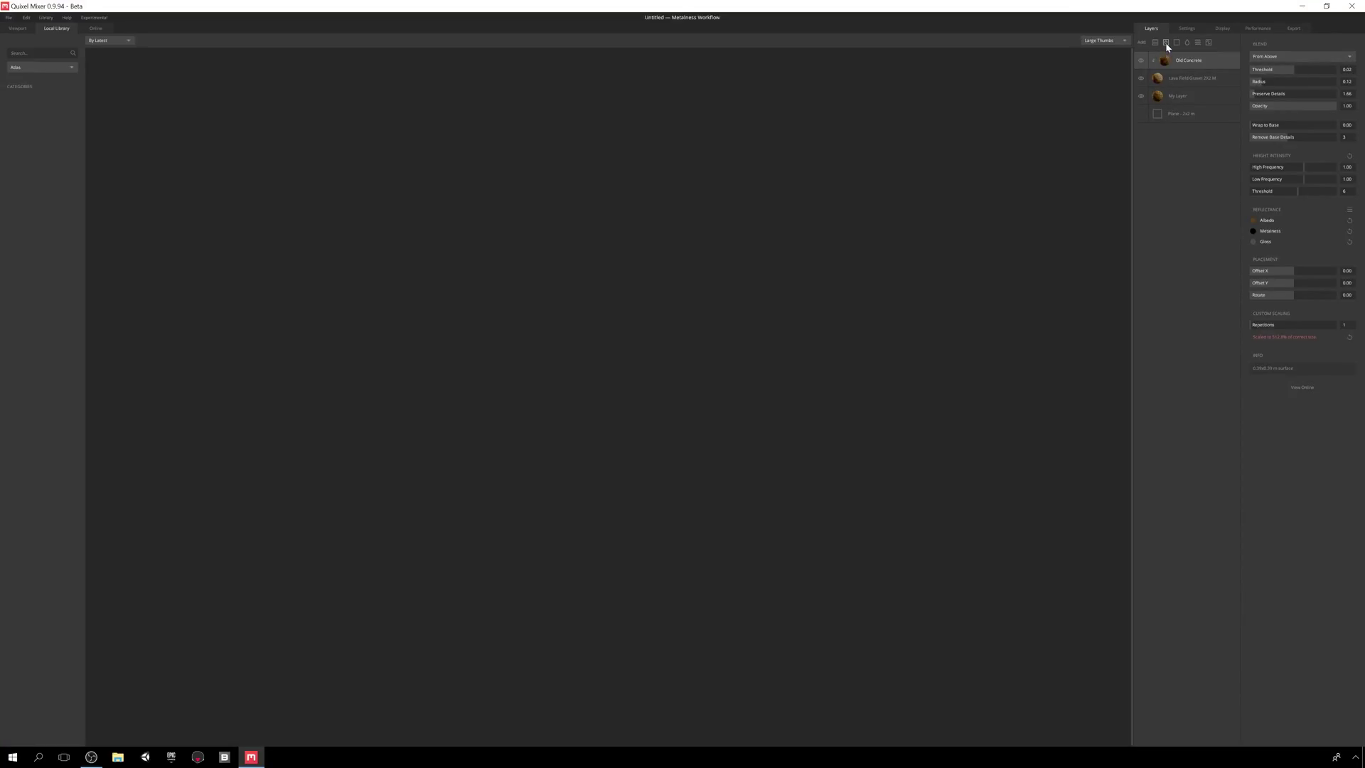
left_click(43, 71)
left_click(32, 80)
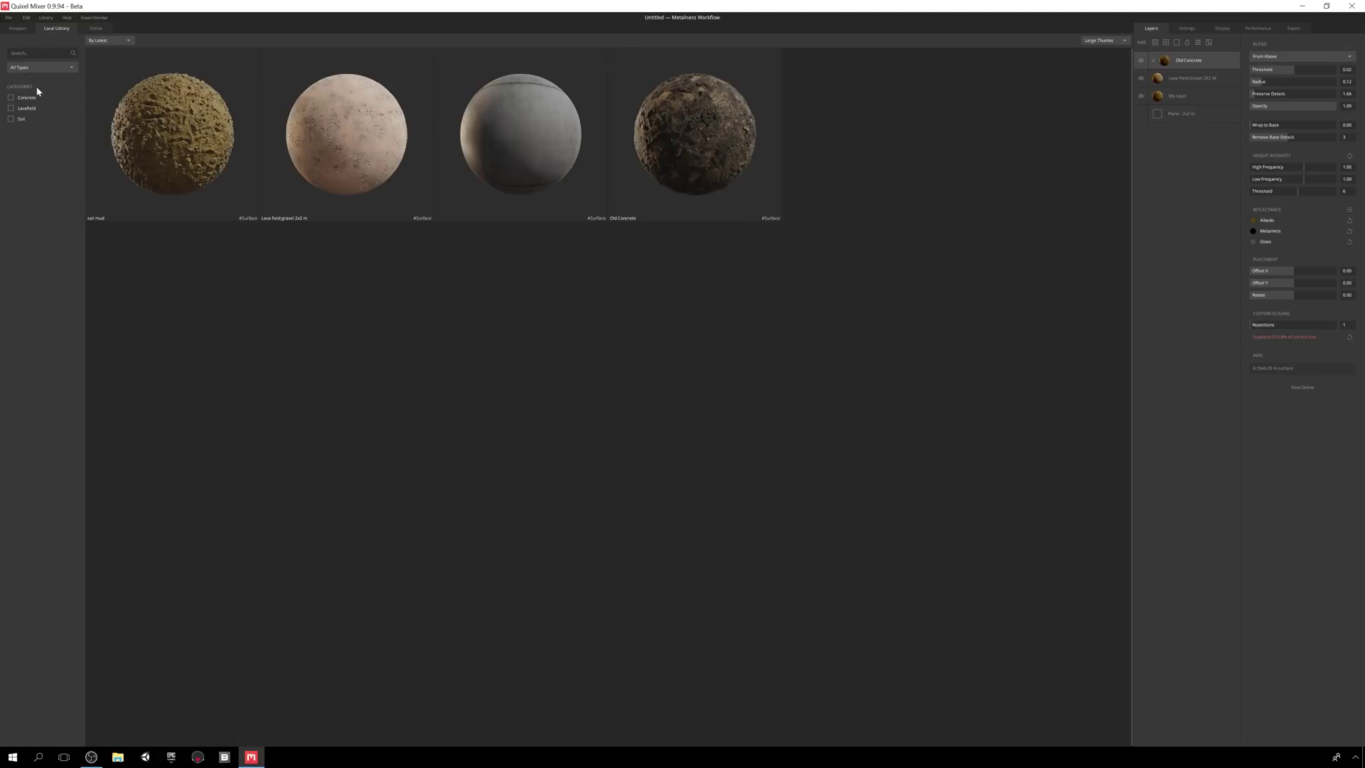
left_click(96, 29)
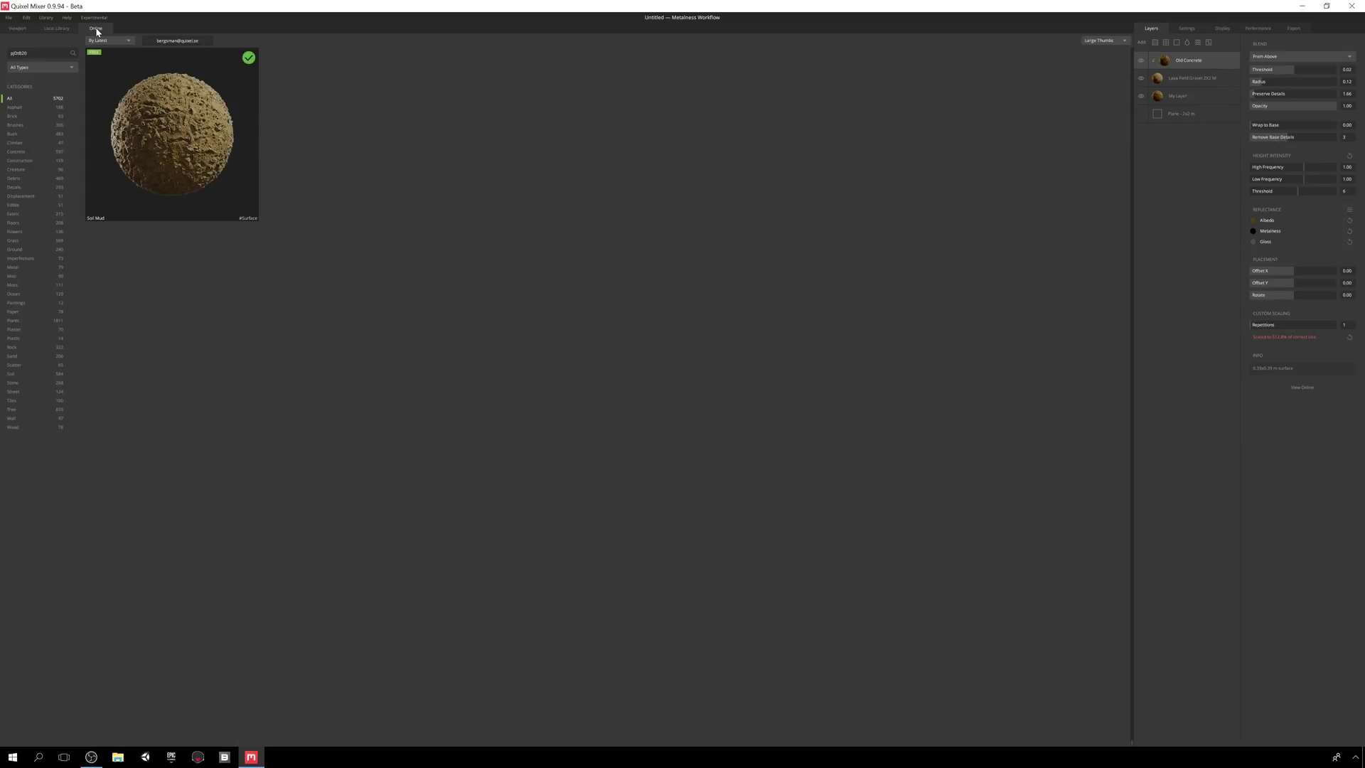
key("ctrl+a")
key("BackSpace")
type("decal")
key("Return")
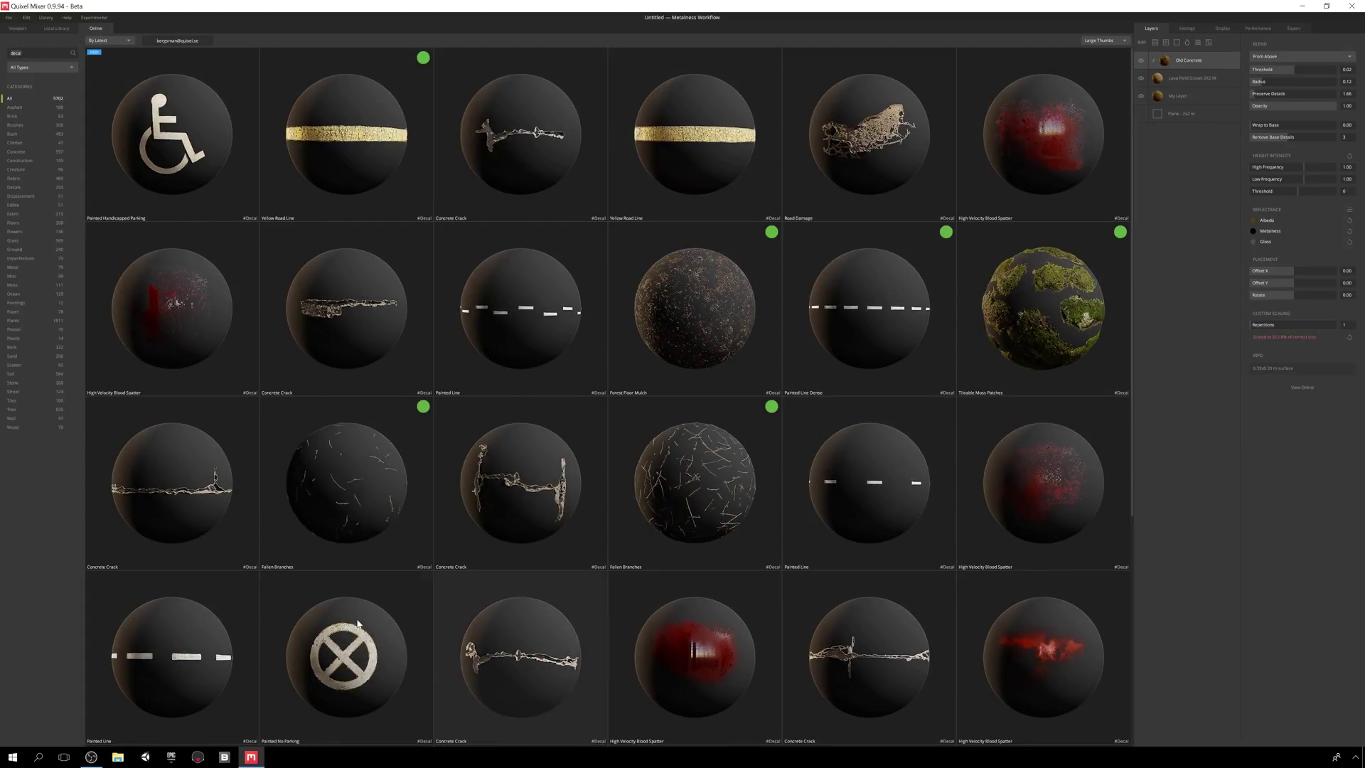
left_click(717, 475)
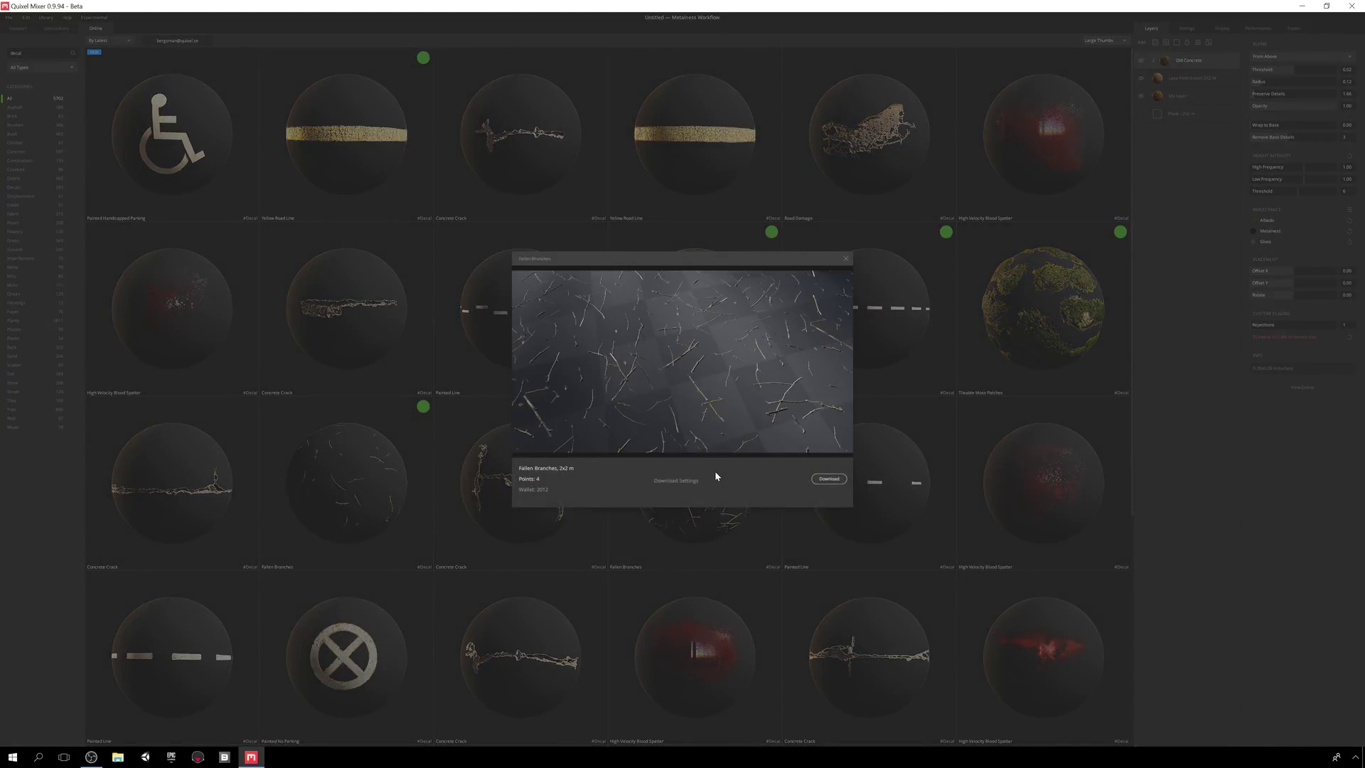
- Download Fallen Branches without cavity and gloss maps, with an EXR displacement map
left_click(679, 480)
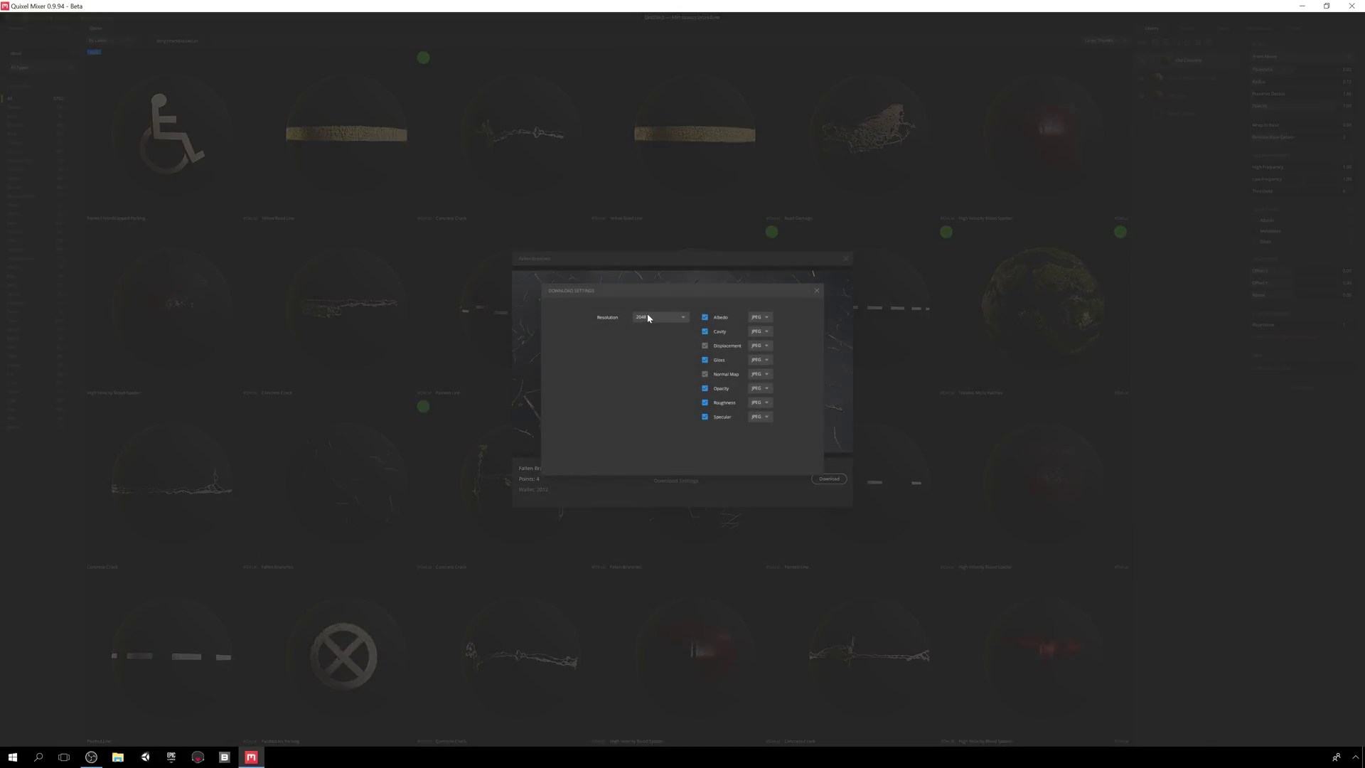
left_click(705, 331)
left_click(705, 361)
left_click(758, 346)
left_click(767, 372)
left_click(817, 290)
left_click(829, 480)
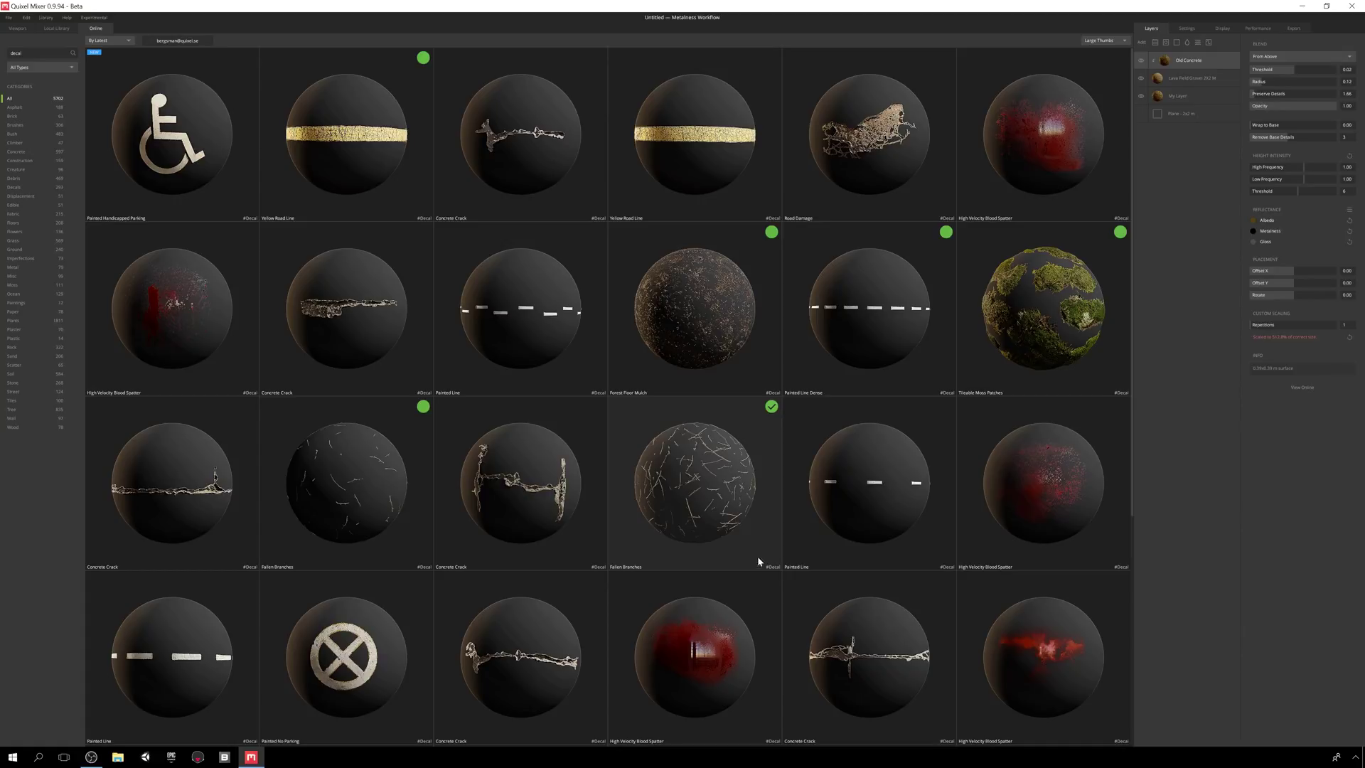
- Add the Fallen Branches decal as the new top layer of the stack
left_click_drag(694, 492, 1208, 54)
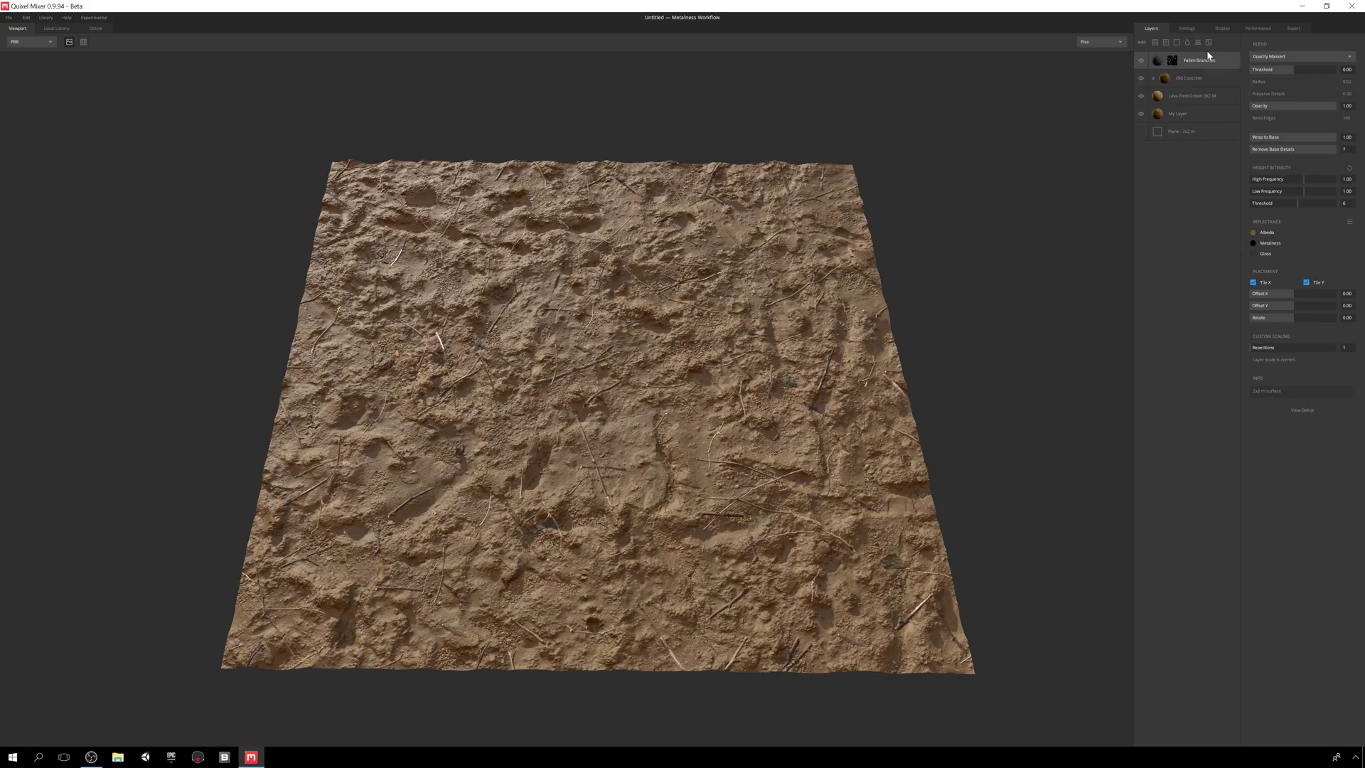
left_click_drag(834, 282, 834, 333)
key("Tab")
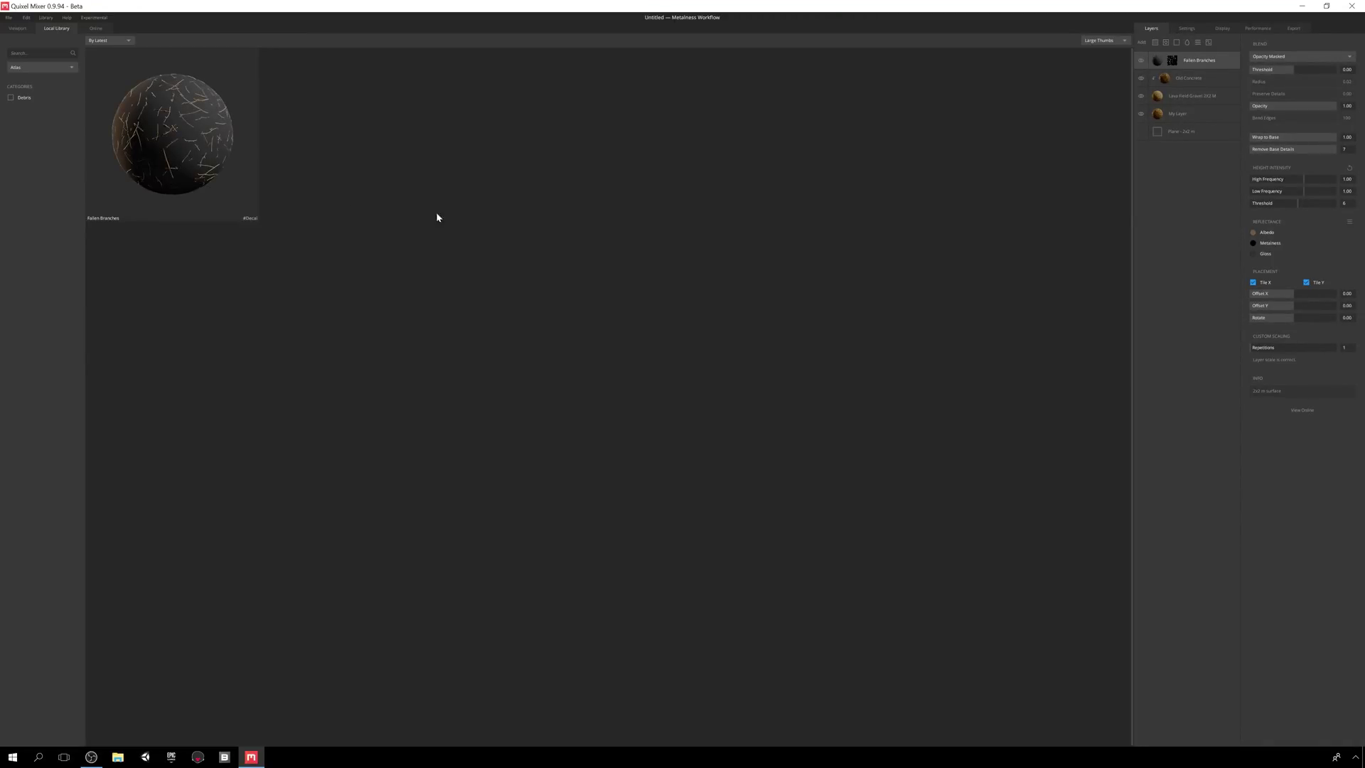
left_click(19, 68)
left_click(22, 79)
left_click(18, 28)
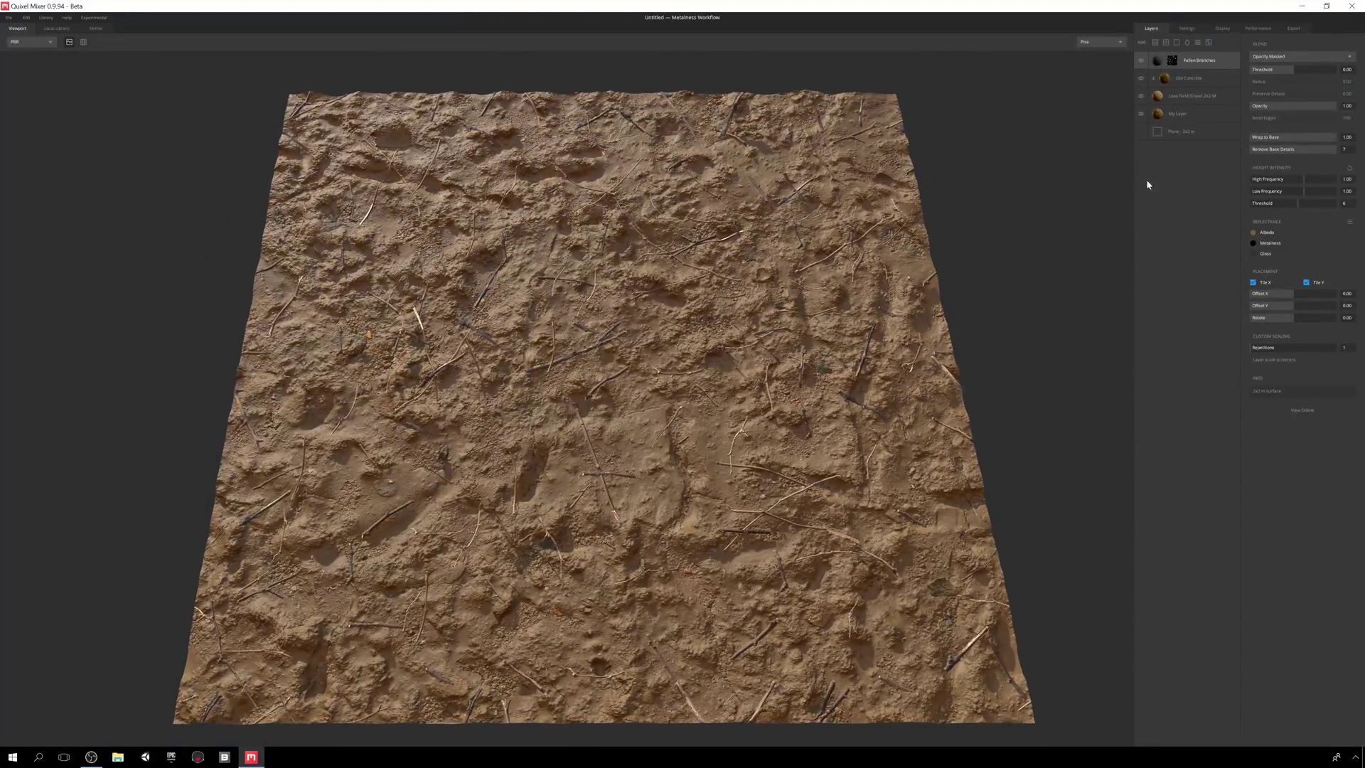
- Blend the branches From Below: threshold 0.12, radius 0.27, Preserve Details 21.24, lower Wrap to Base
left_click(1294, 57)
left_click(1289, 75)
left_click(1294, 70)
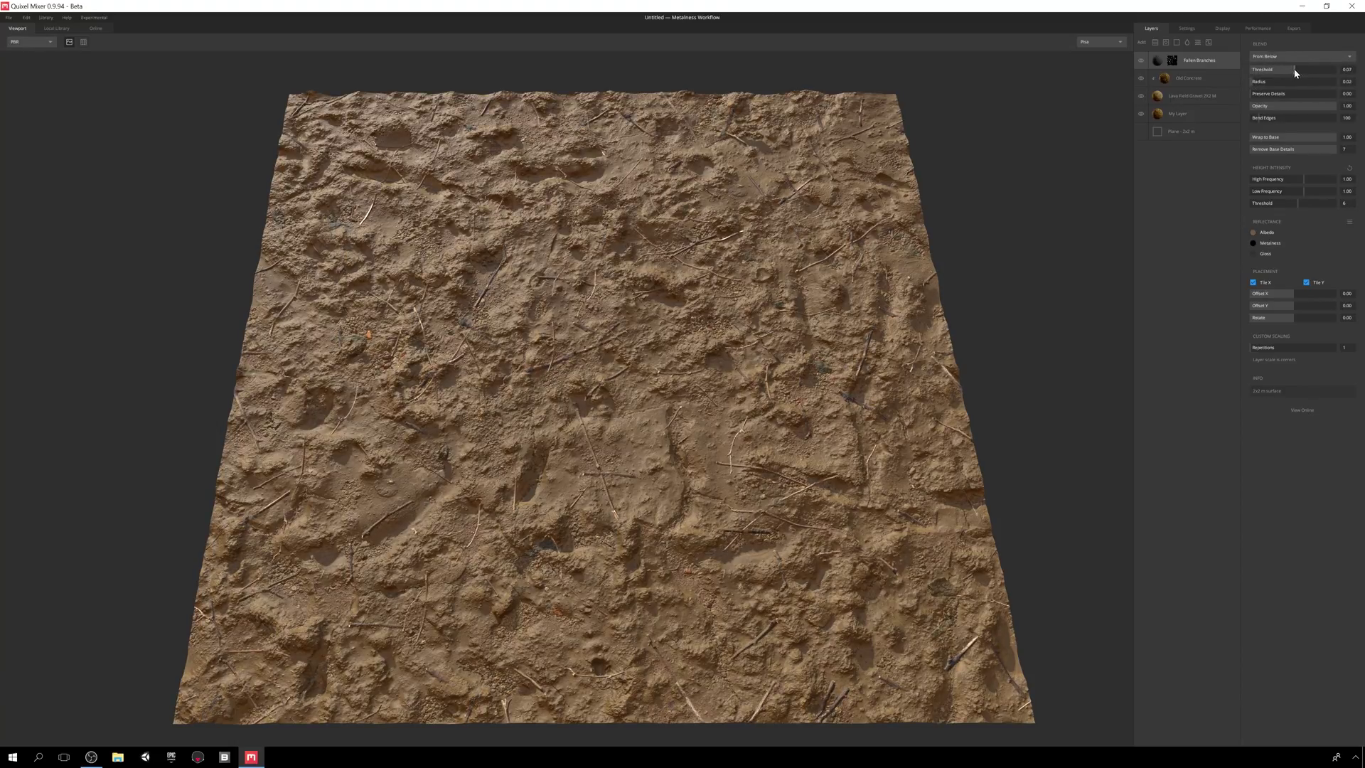
left_click_drag(1255, 82, 1273, 83)
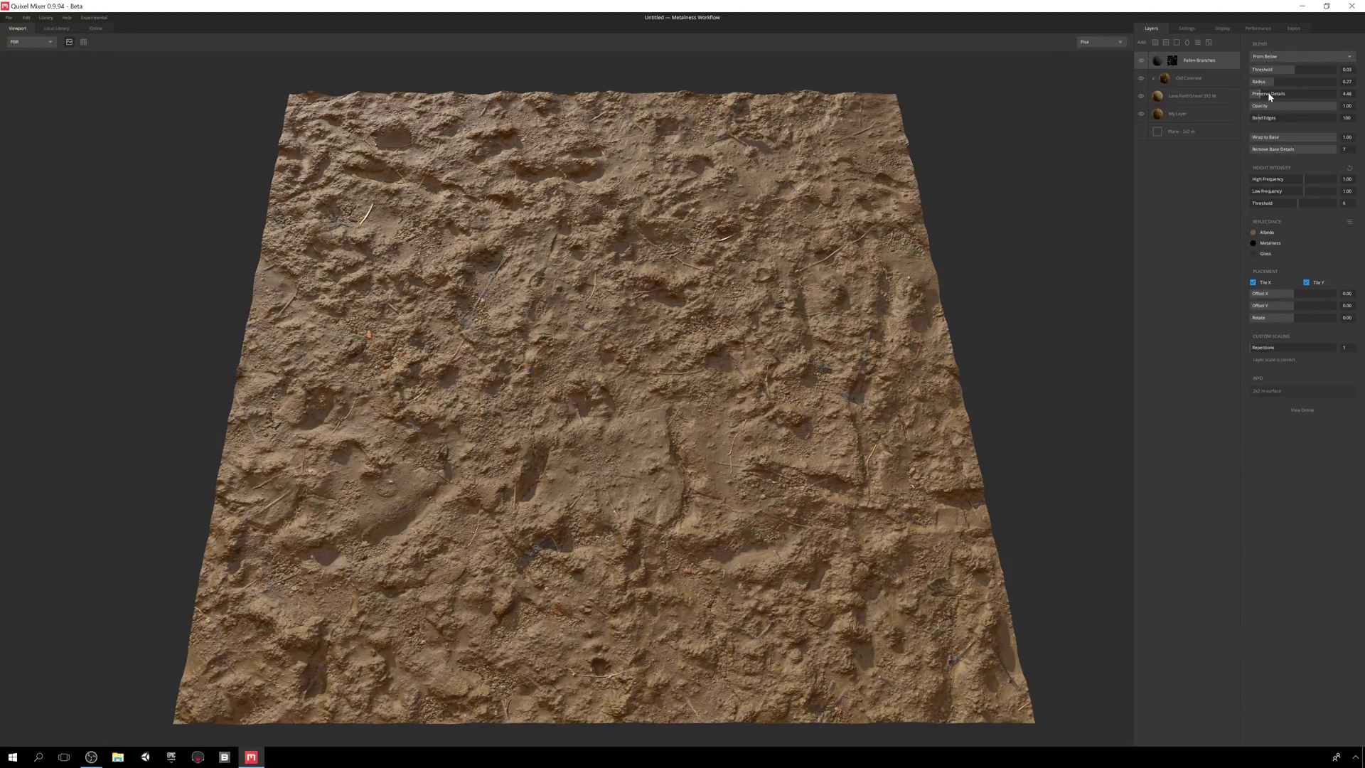
left_click(1296, 94)
left_click(1297, 71)
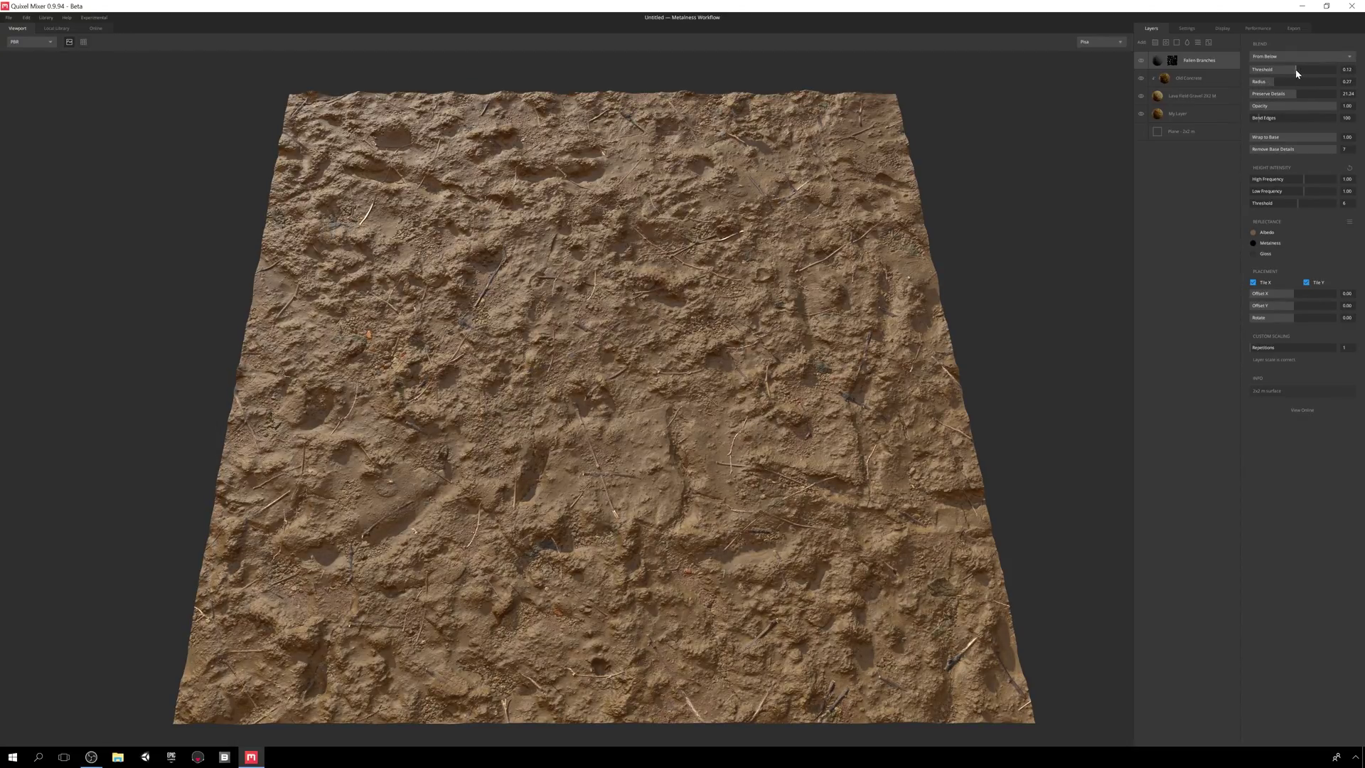
left_click_drag(963, 264, 834, 244)
scroll(833, 266, "up", 3)
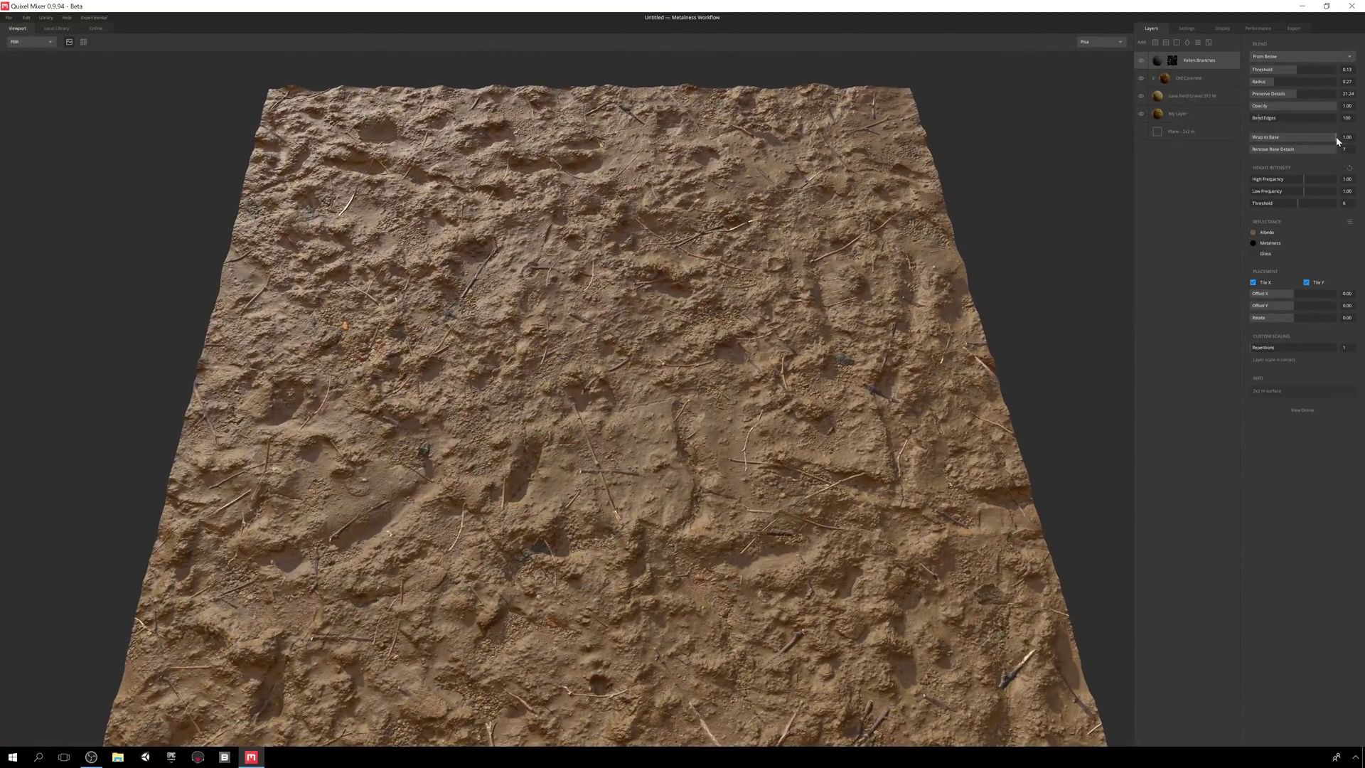
mouse_move(1337, 141)
left_mouse_down()
mouse_move(1314, 141)
mouse_move(1327, 137)
left_mouse_up()
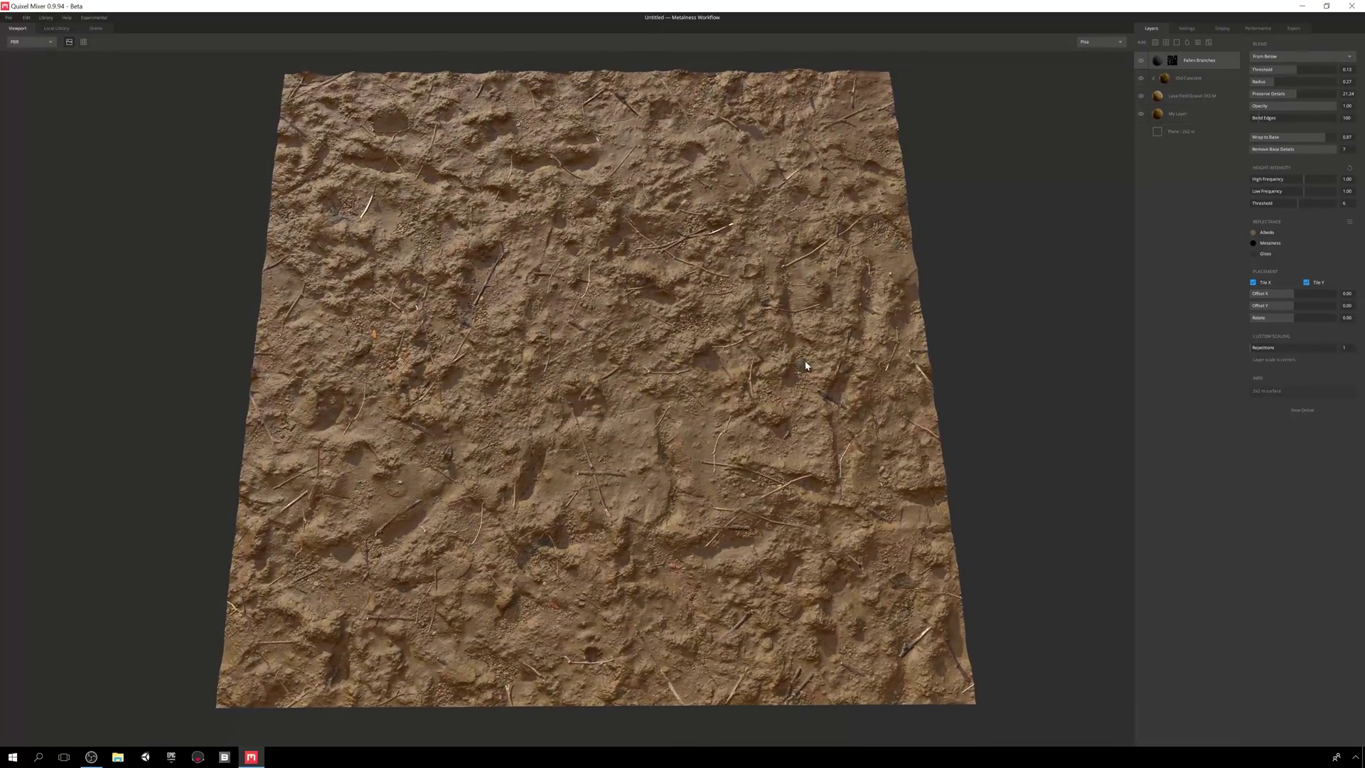
- Add a brown Solid layer blended From Above, with more Wrap to Base and lower opacity
left_click(1177, 43)
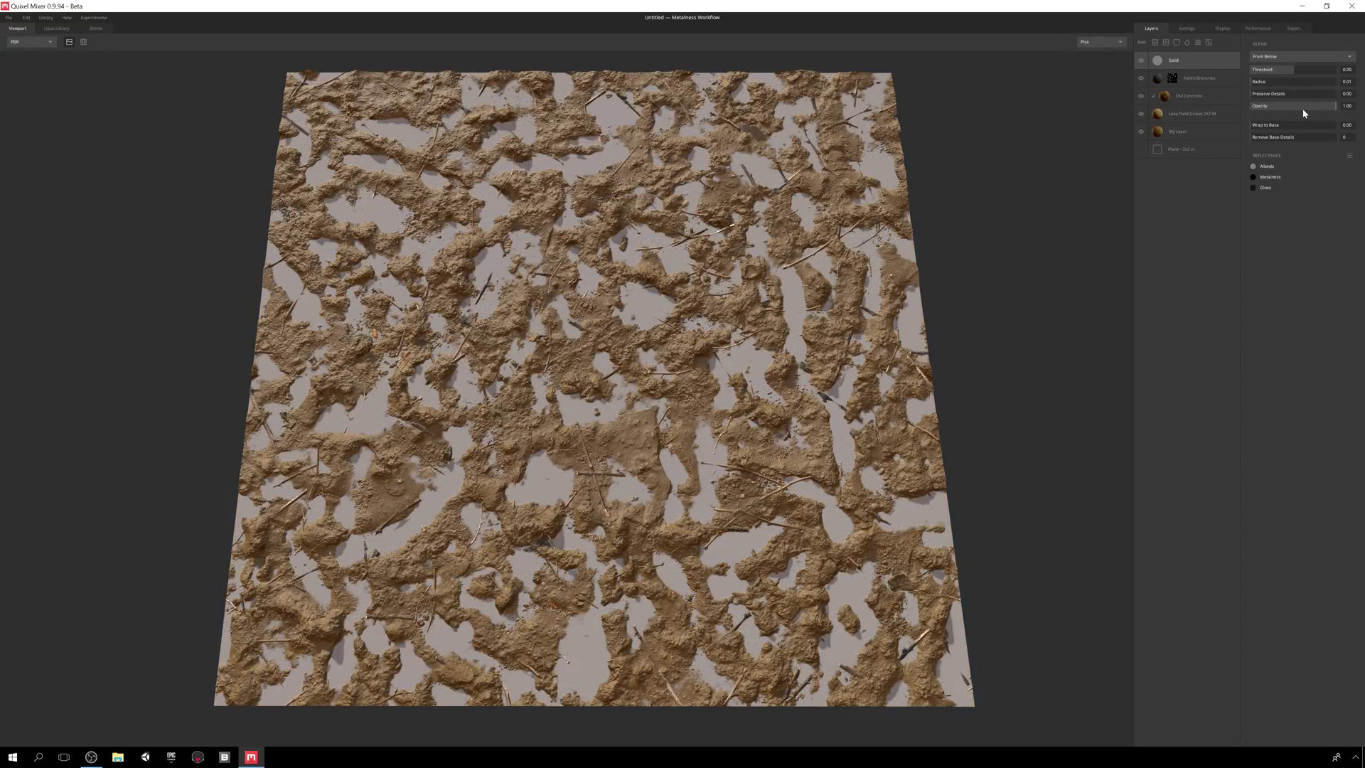
left_click(1349, 155)
left_click(1329, 186)
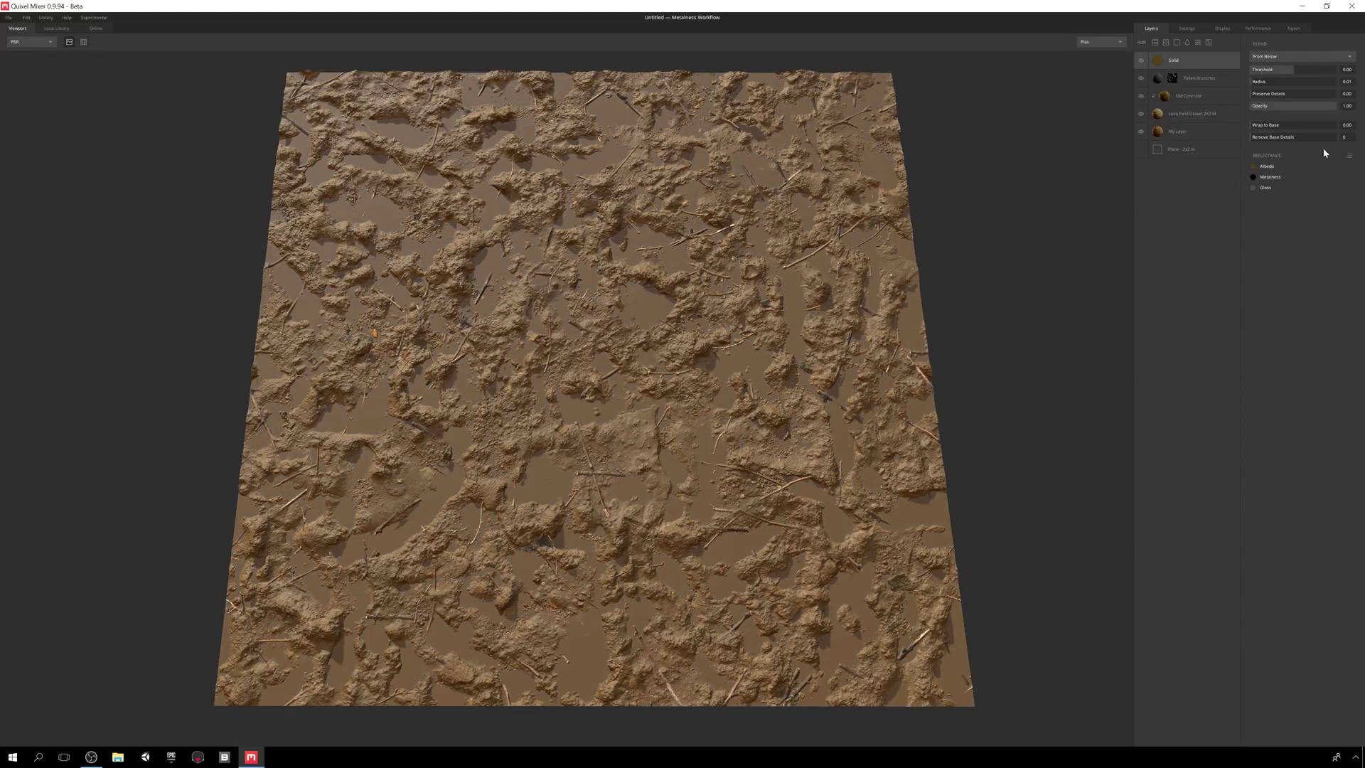
mouse_move(1294, 69)
left_mouse_down()
mouse_move(1319, 70)
mouse_move(1258, 85)
mouse_move(1334, 93)
mouse_move(1294, 71)
left_mouse_up()
left_click(1294, 57)
left_click(1295, 68)
left_click_drag(1254, 125, 1180, 133)
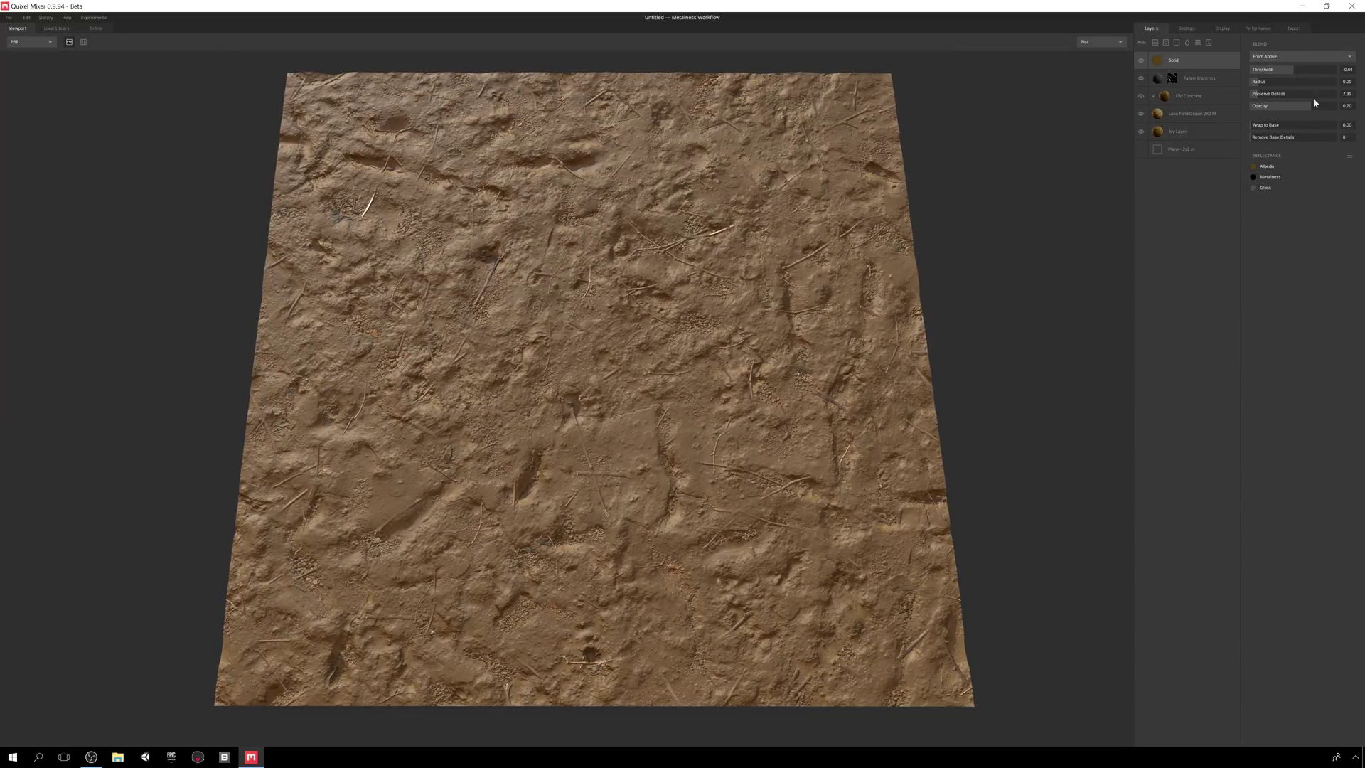
left_click_drag(1314, 106, 1307, 110)
- Add a Liquid layer and tune its opacity and moist threshold, radius and blur
left_click(1188, 43)
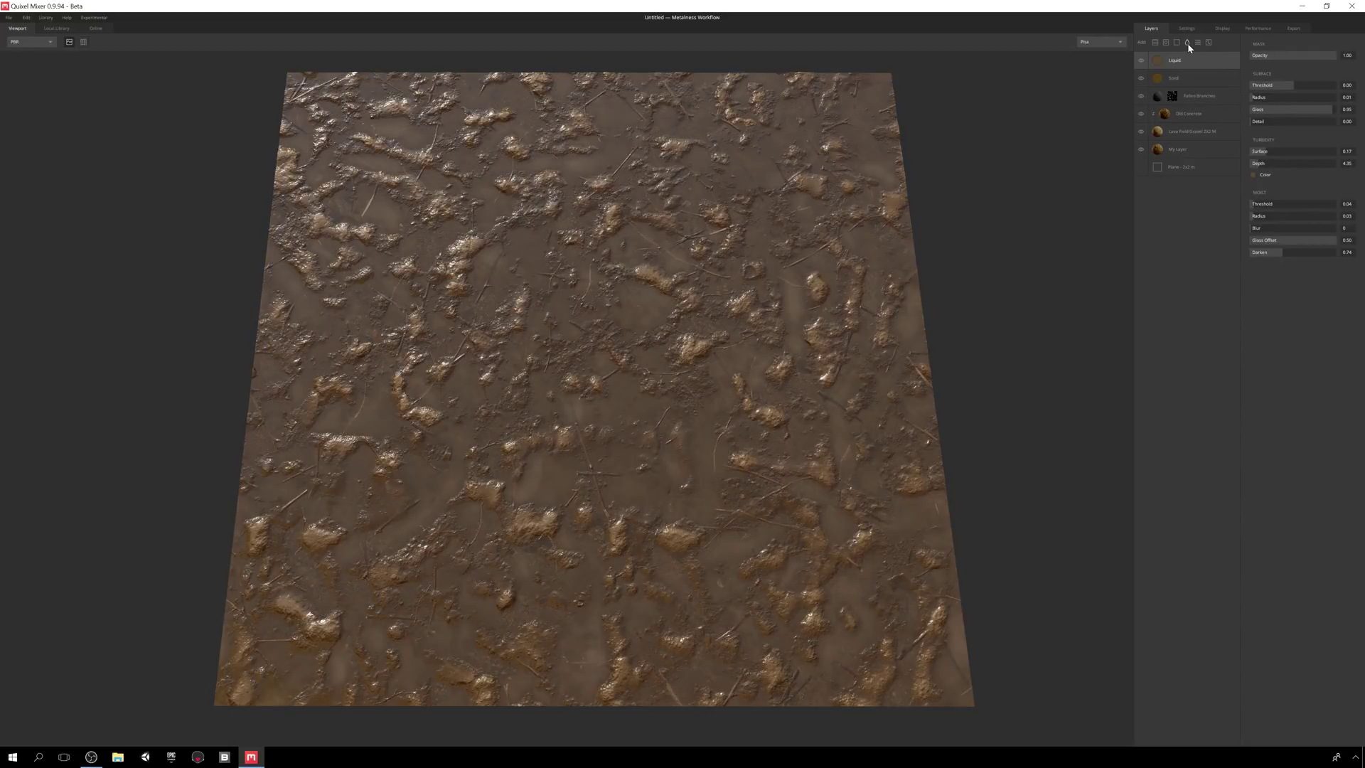
left_click_drag(1336, 57, 1338, 111)
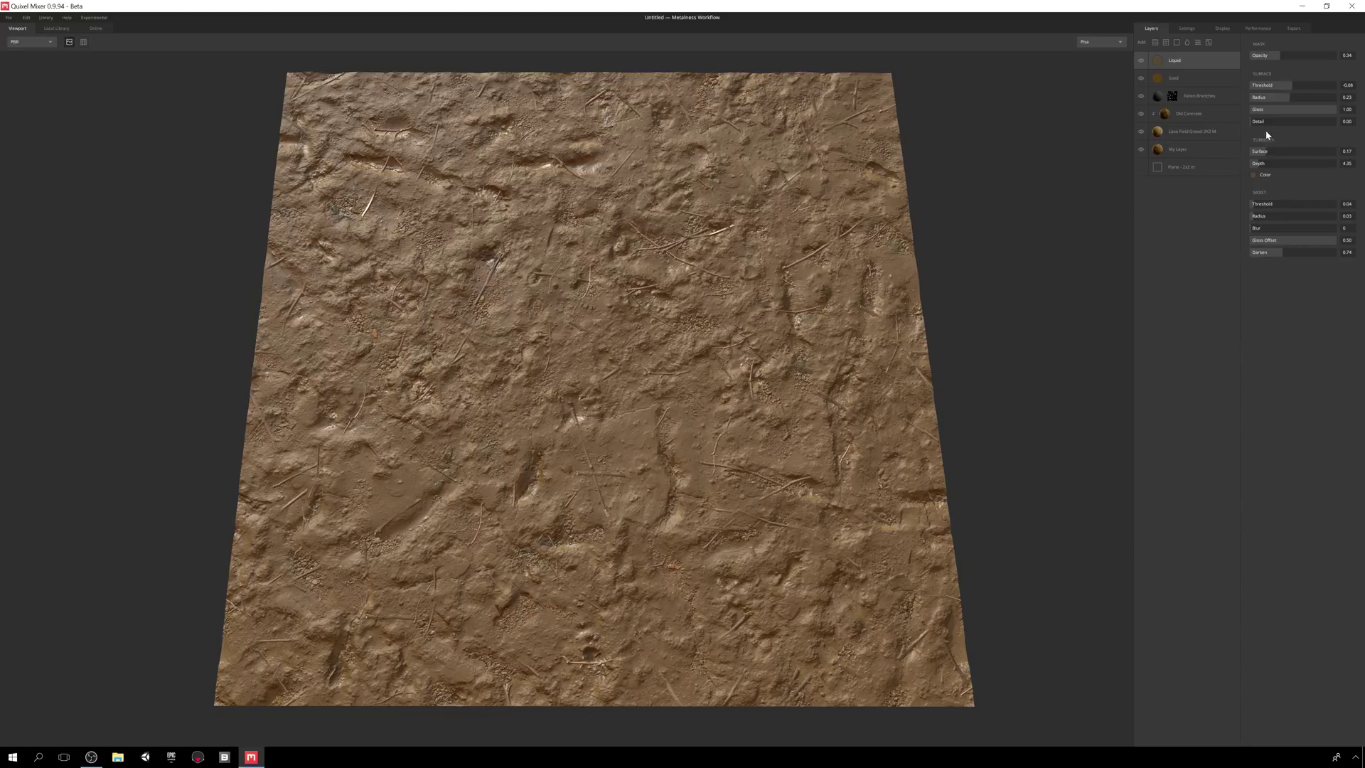
left_click(1259, 206)
left_click(1261, 204)
left_click(1260, 216)
left_click_drag(1254, 228, 1285, 248)
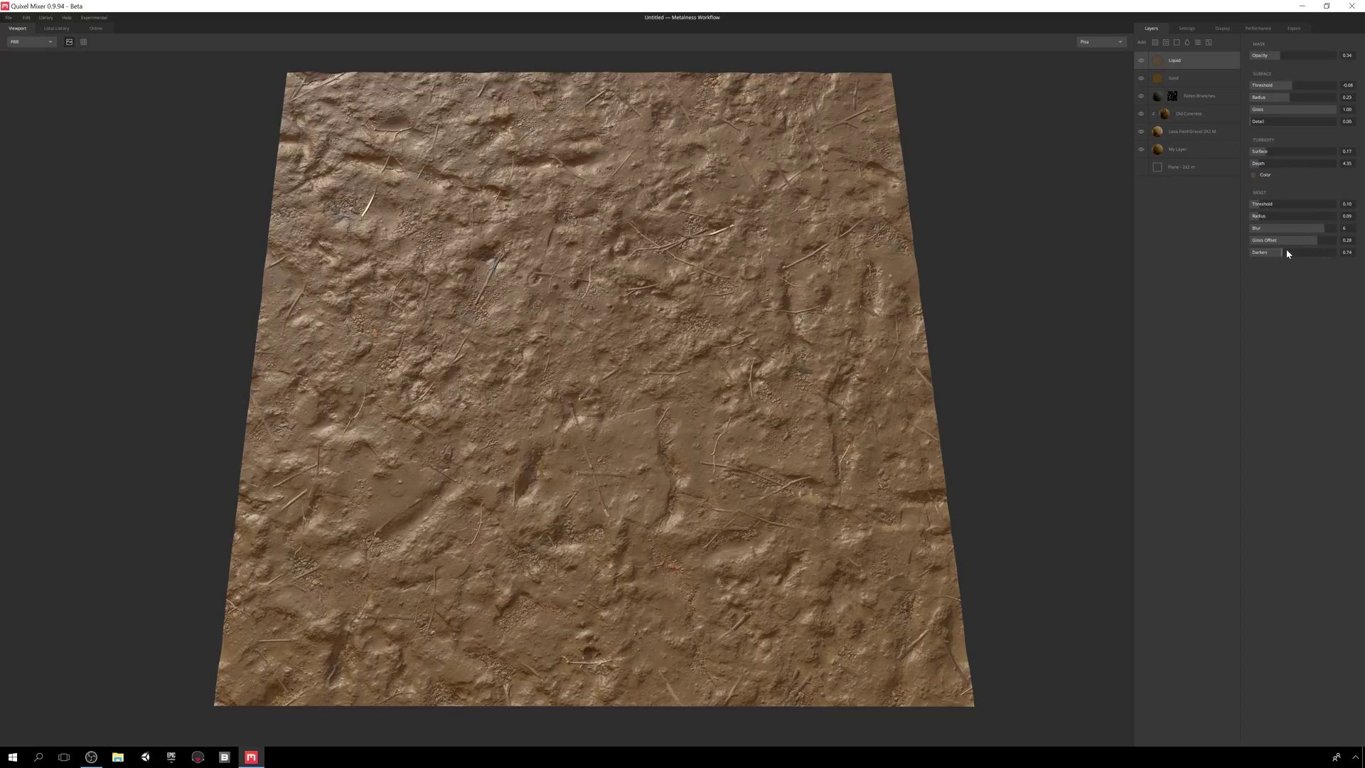
mouse_move(1278, 55)
left_mouse_down()
mouse_move(1317, 55)
mouse_move(1266, 68)
mouse_move(1291, 65)
mouse_move(1280, 66)
left_mouse_up()
- Set the liquid's Turbidity Color to dark brown
left_click(1254, 174)
left_click_drag(746, 334, 765, 395)
left_click(772, 448)
- Lower the Solid layer's threshold, then set liquid radius 0.06, no blur, opacity about 0.26
left_click(1224, 79)
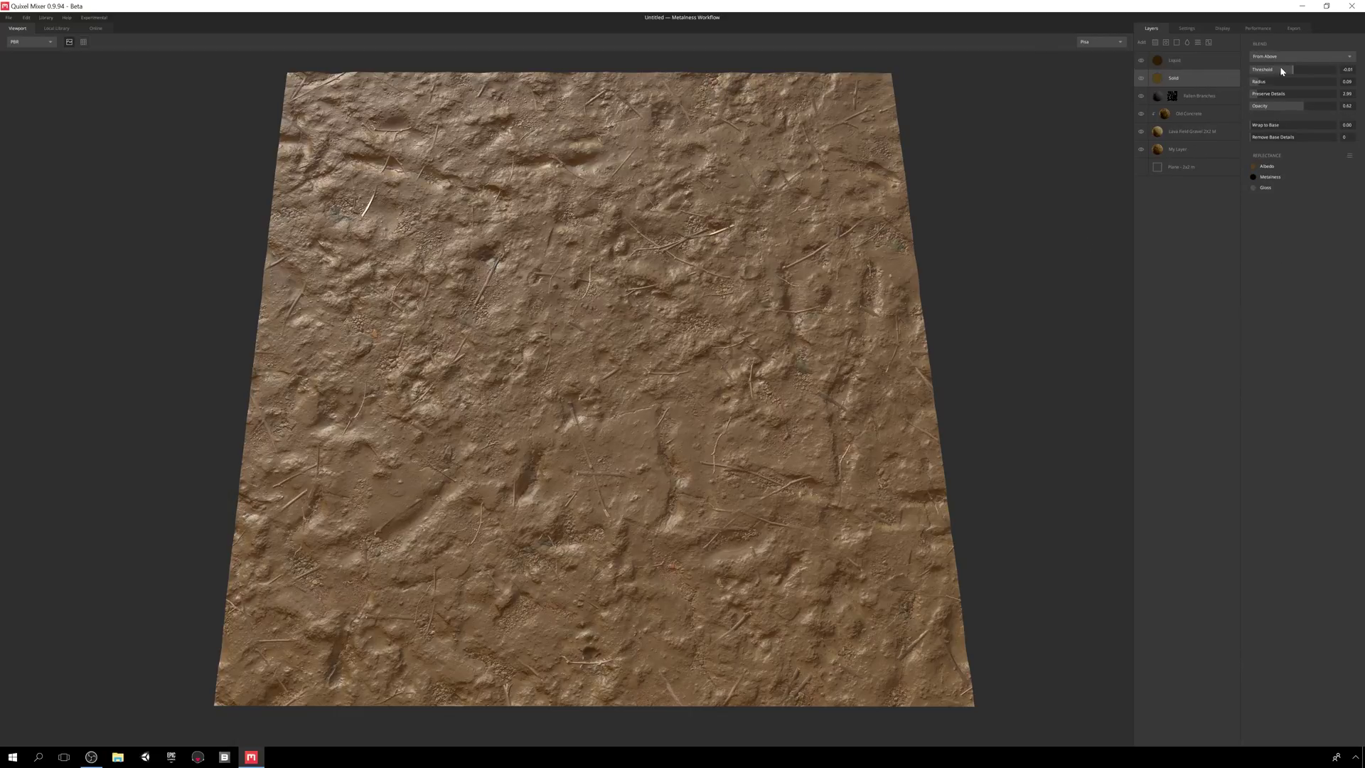
left_click_drag(1294, 73, 1317, 107)
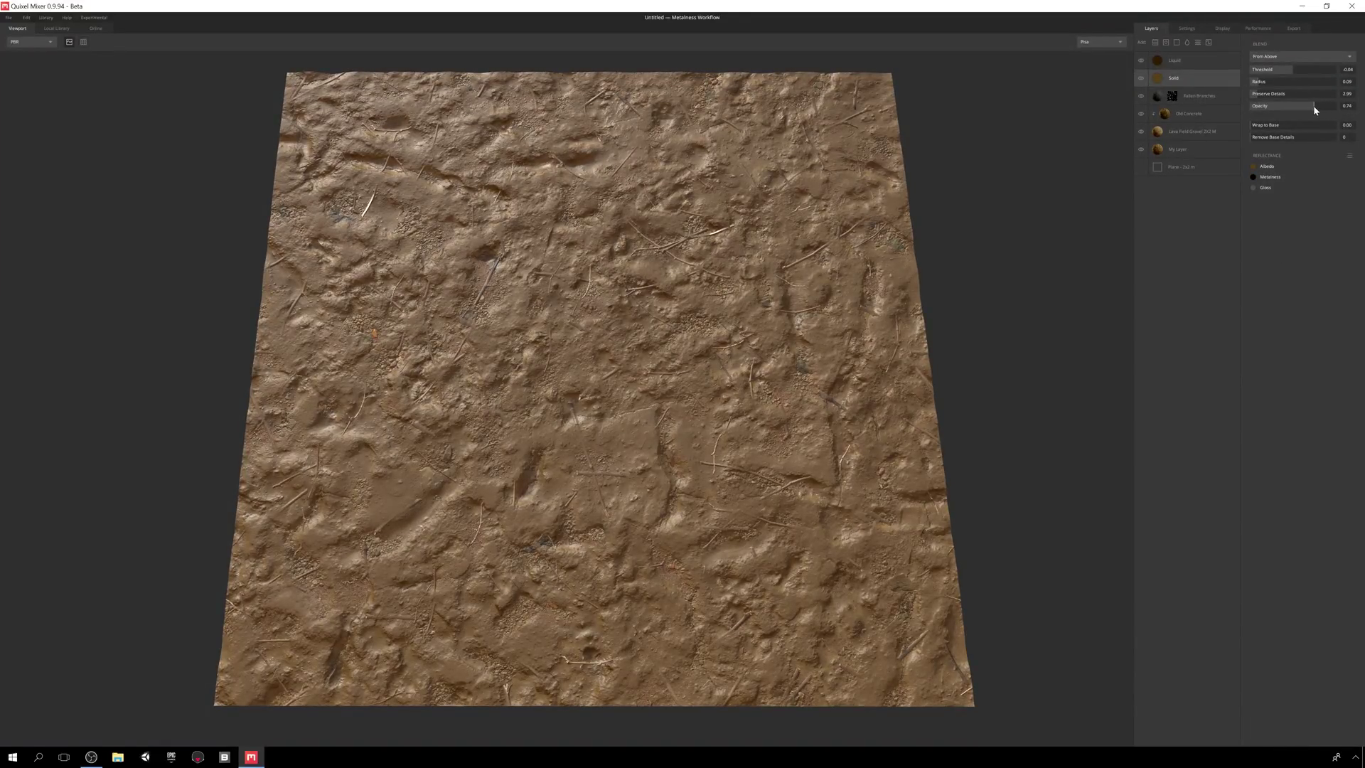
left_click(1202, 60)
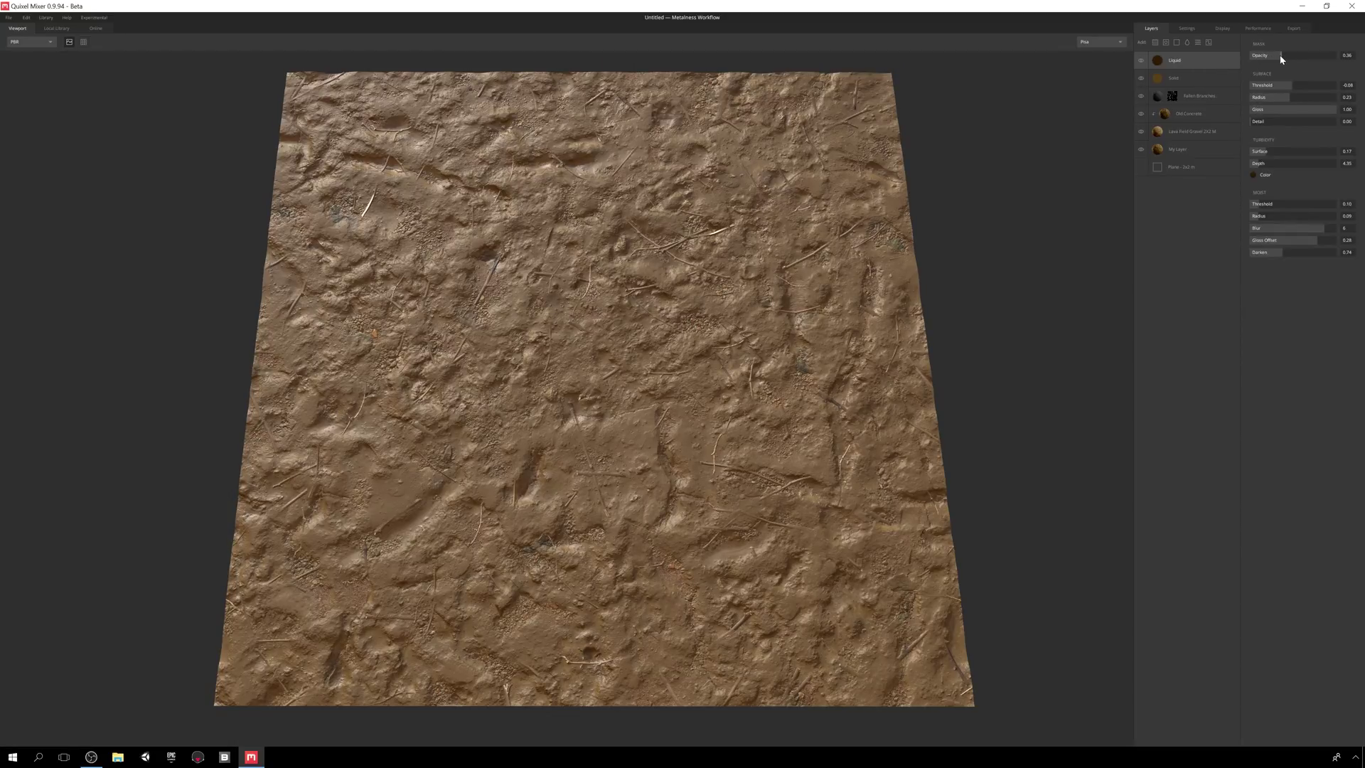
left_click_drag(1292, 97, 1260, 97)
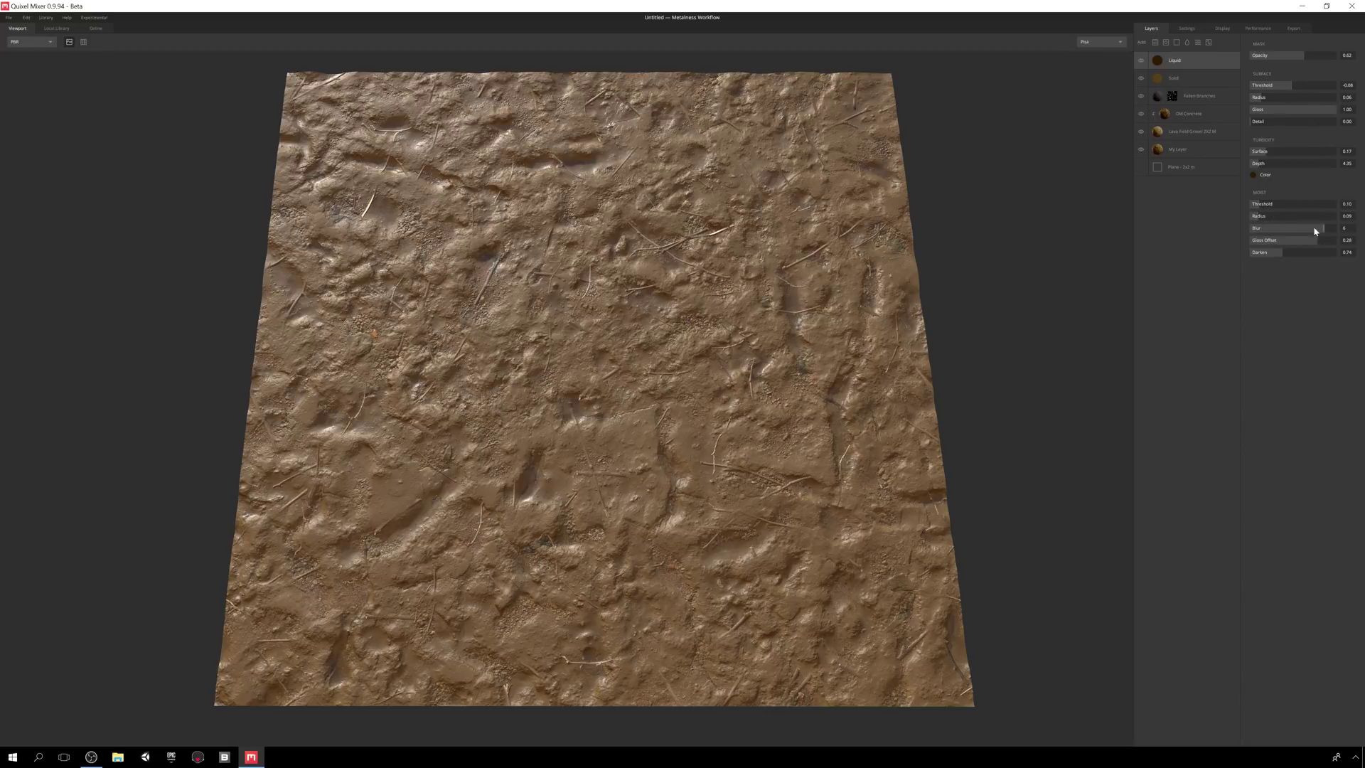
left_click_drag(1320, 229, 1192, 229)
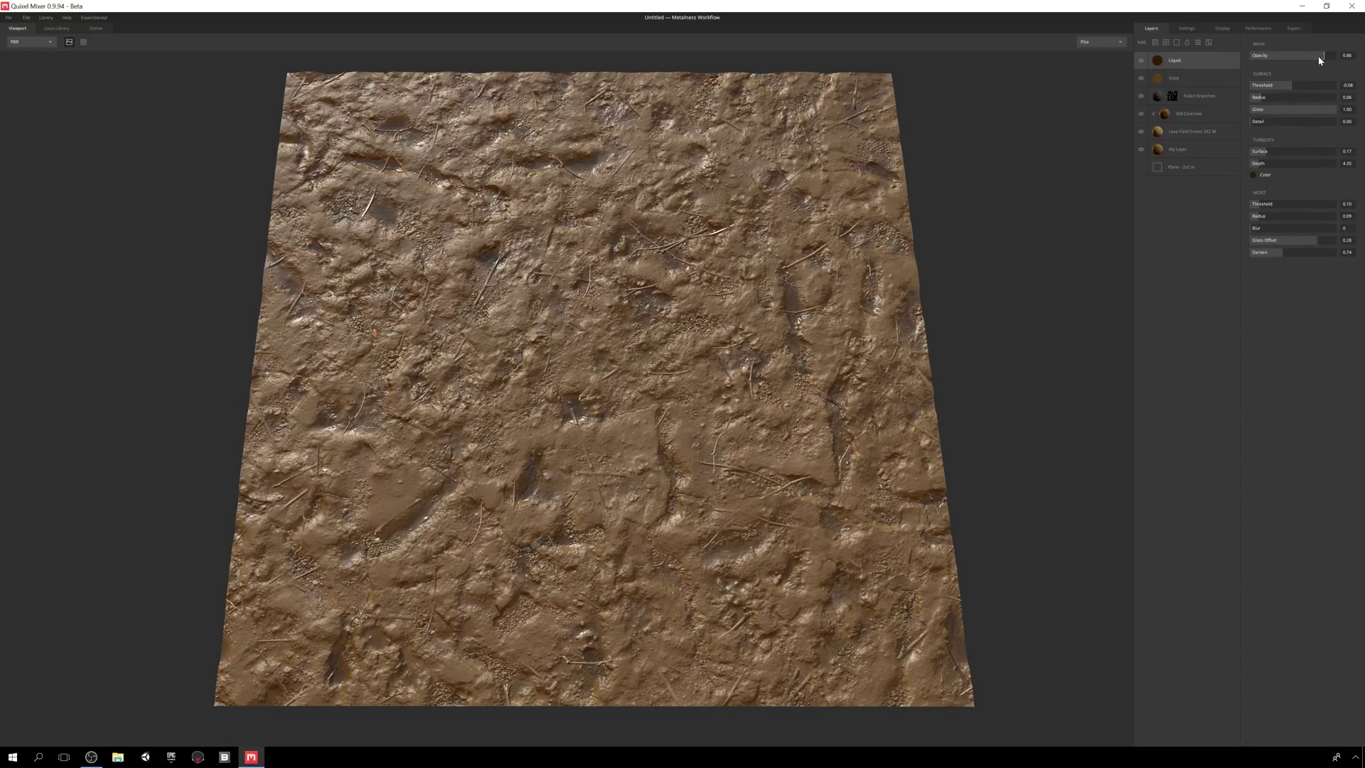
left_click_drag(1317, 55, 1272, 57)
left_click_drag(889, 271, 1077, 213)
- Add a second Liquid layer with lower surface threshold, wider radius, muddy turbidity and larger damp area
left_click(1187, 44)
left_click(1291, 85)
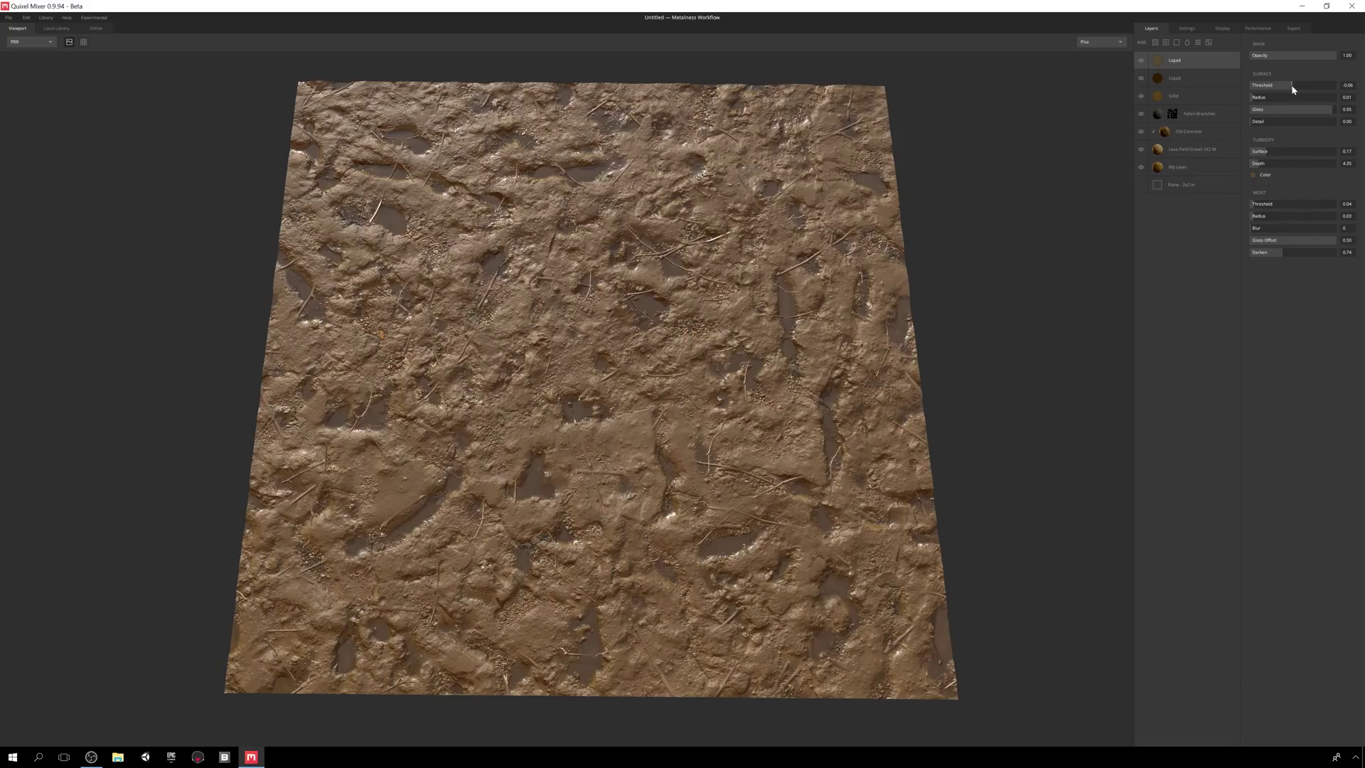
left_click_drag(1255, 100, 1276, 155)
left_click(1272, 174)
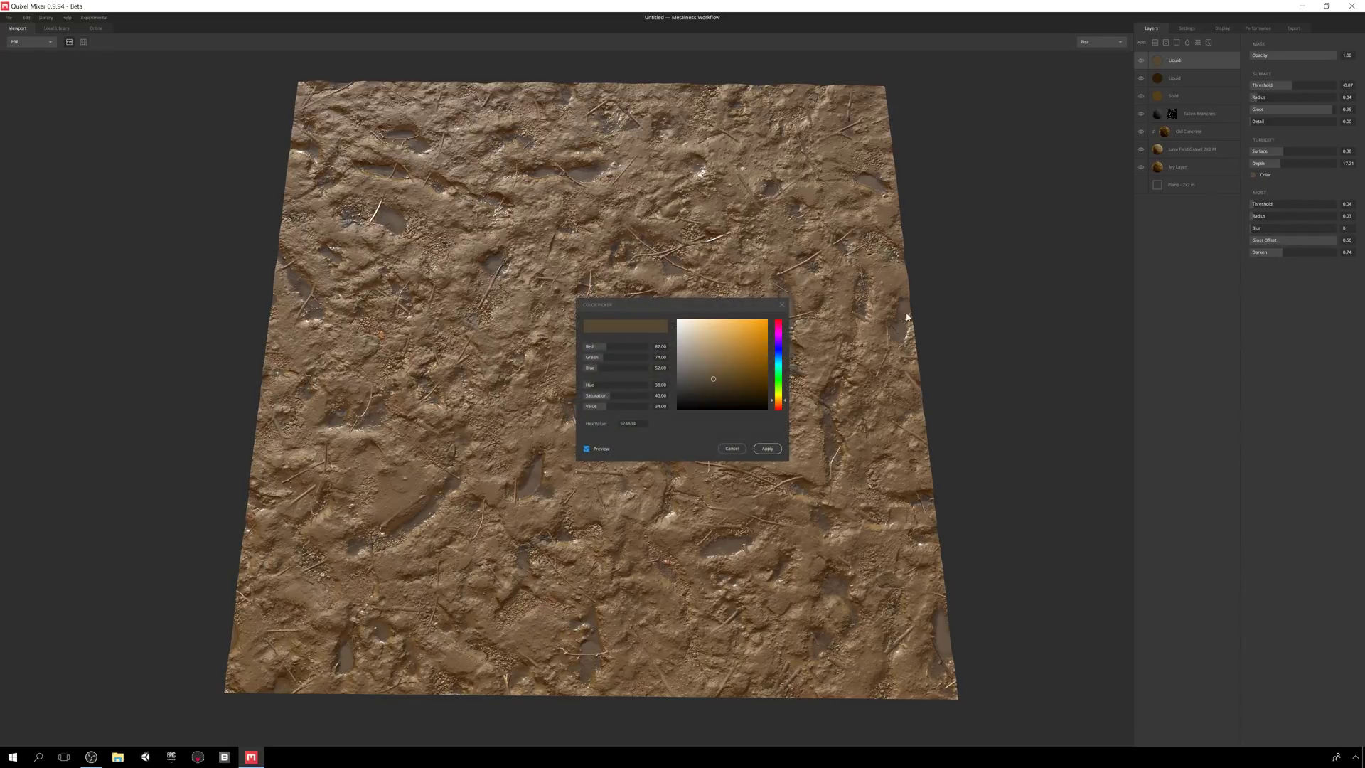
left_click(727, 372)
left_click(773, 448)
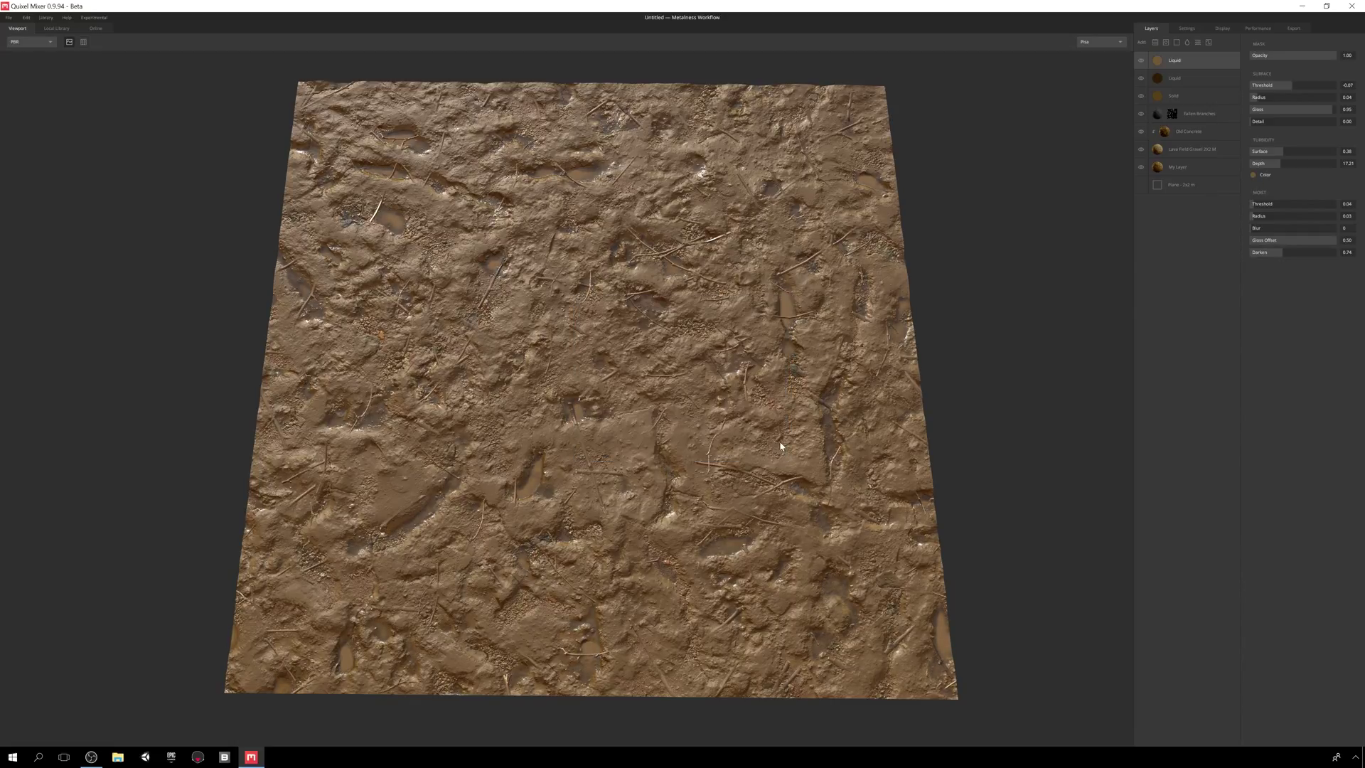
mouse_move(1256, 209)
left_mouse_down()
mouse_move(1287, 245)
mouse_move(1252, 244)
mouse_move(1320, 253)
mouse_move(1261, 253)
mouse_move(1274, 256)
left_mouse_up()
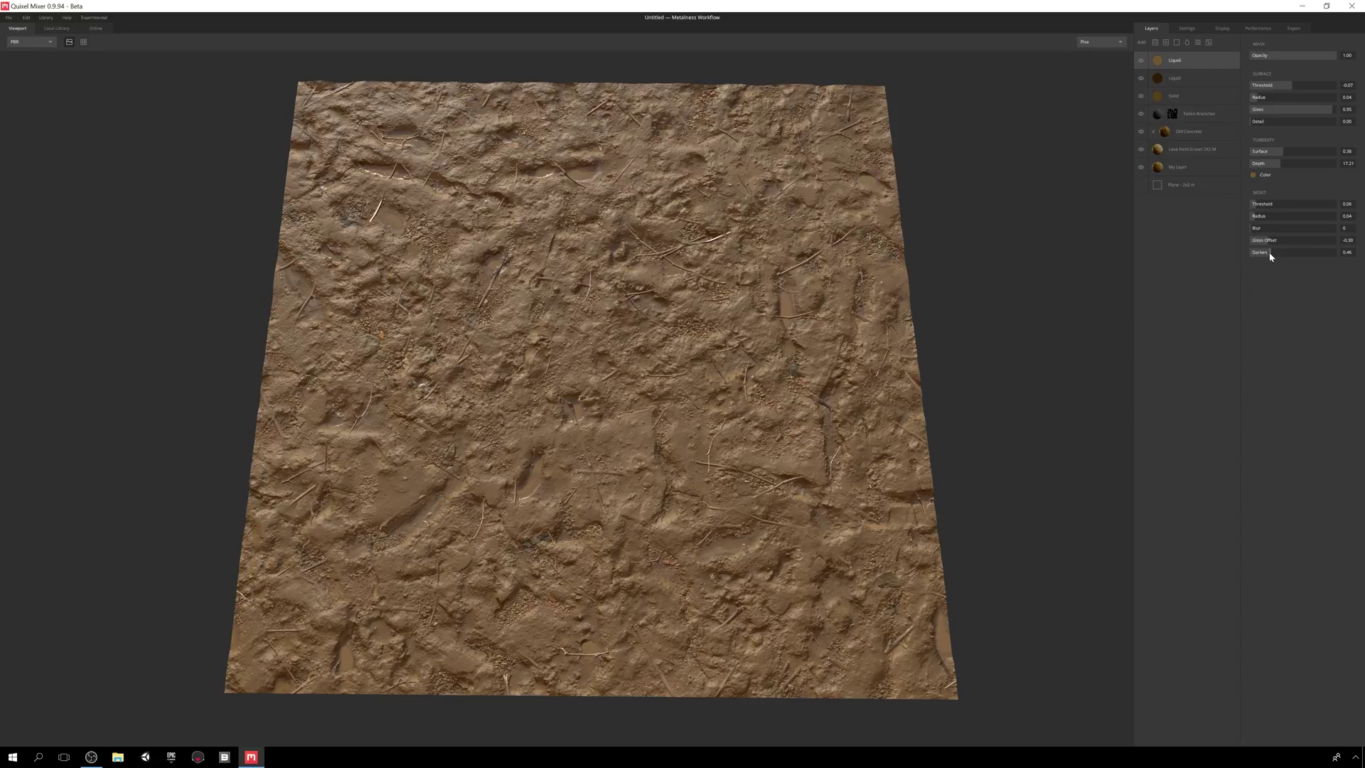
left_click_drag(917, 398, 918, 356)
left_click_drag(549, 339, 851, 430)
- Add a Height Noise layer with a new seed, frequency 1.21, amplitude 0.92 and lowered clamp
left_click(1199, 42)
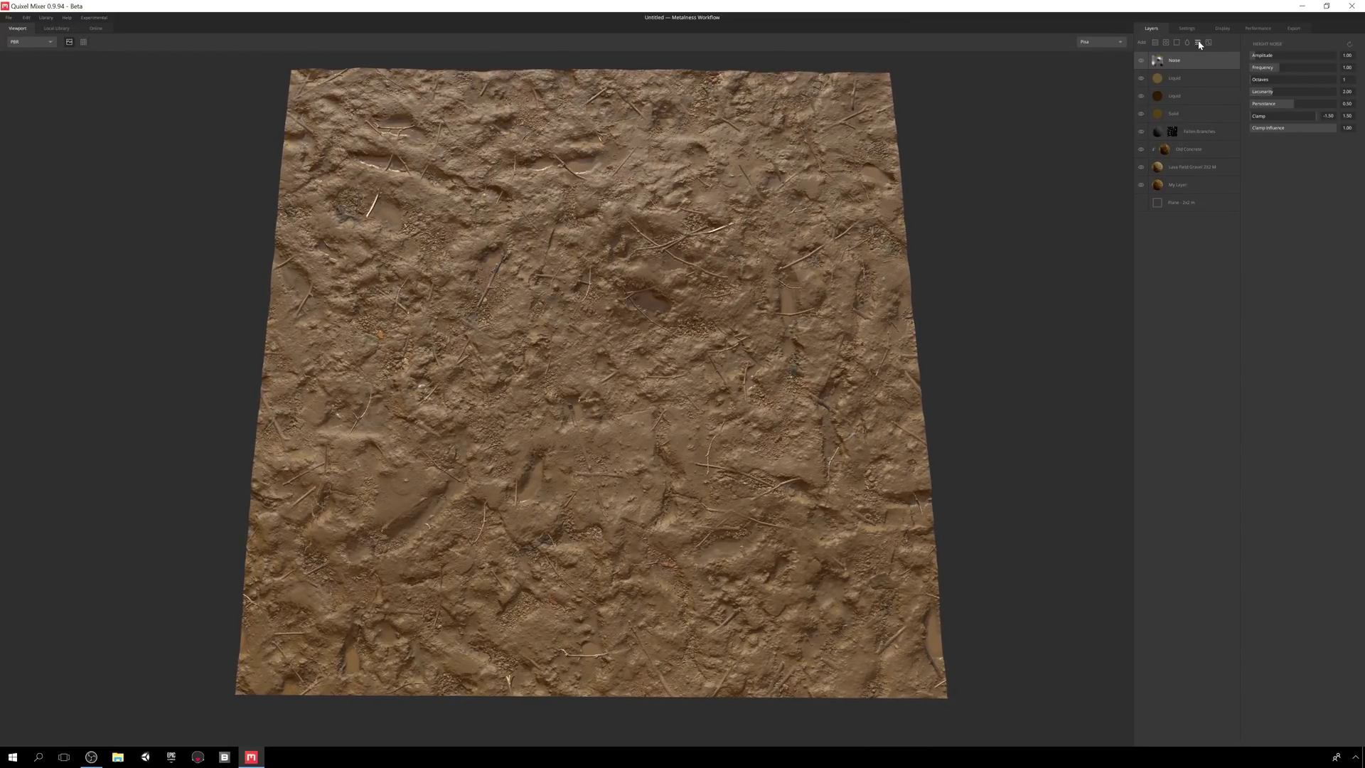
left_click_drag(1259, 59, 1263, 56)
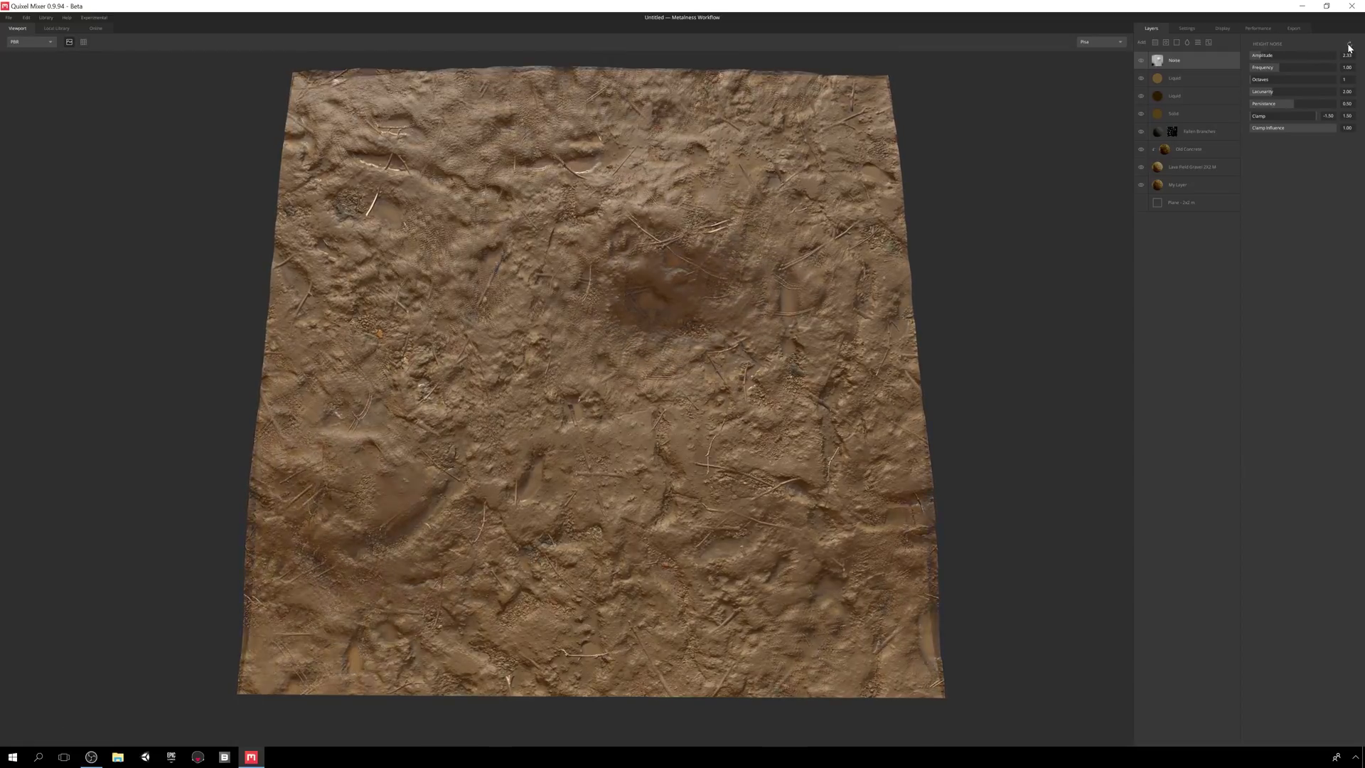
left_click(1349, 45)
left_click(1349, 45)
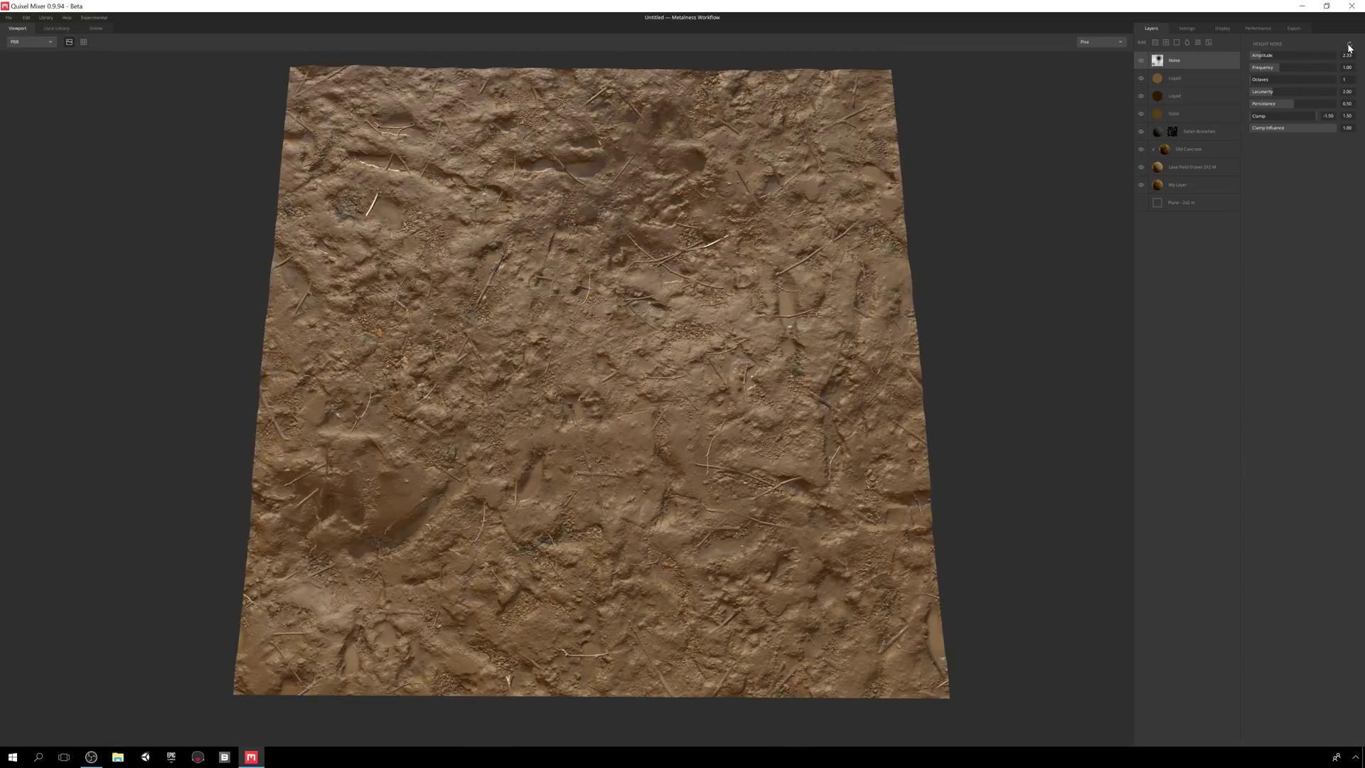
left_click(1349, 46)
left_click_drag(988, 331, 1030, 247)
left_click_drag(1280, 66, 1284, 106)
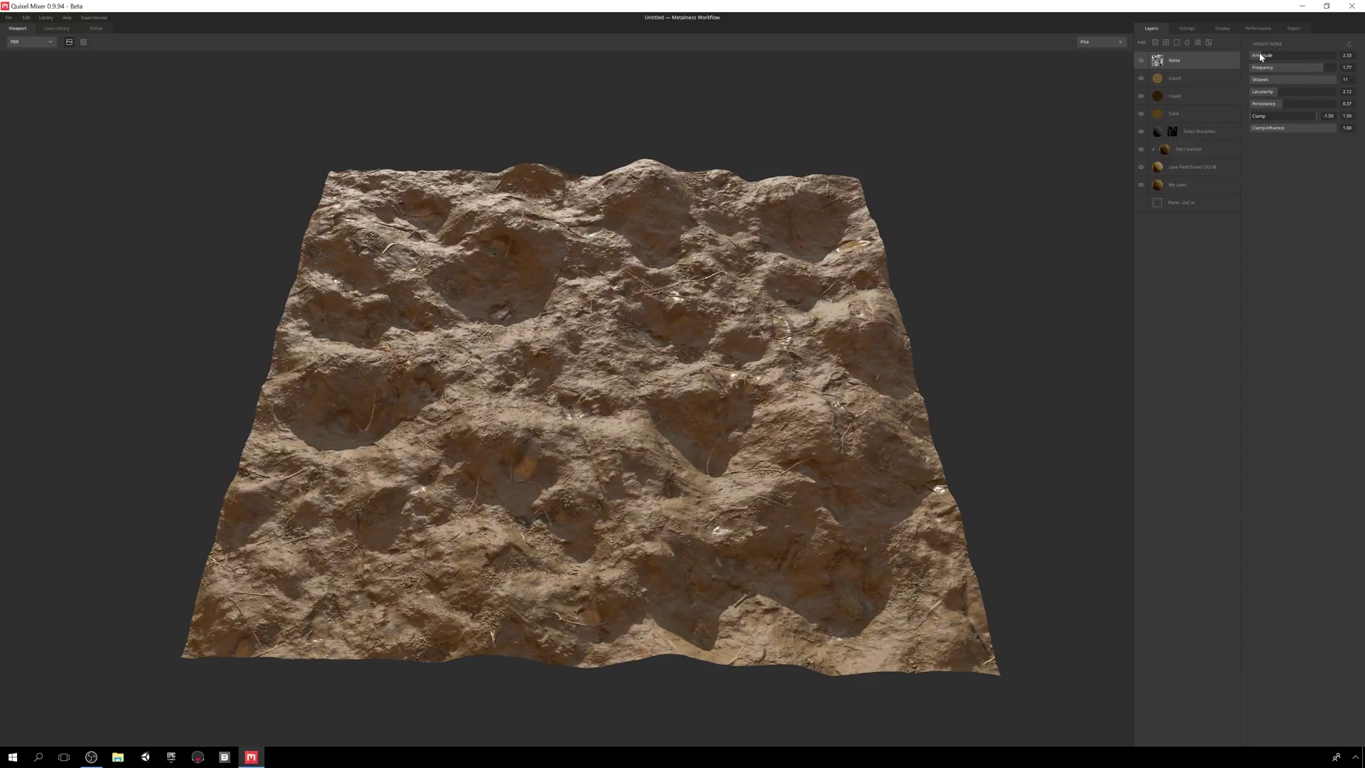
left_click_drag(1260, 57, 1255, 61)
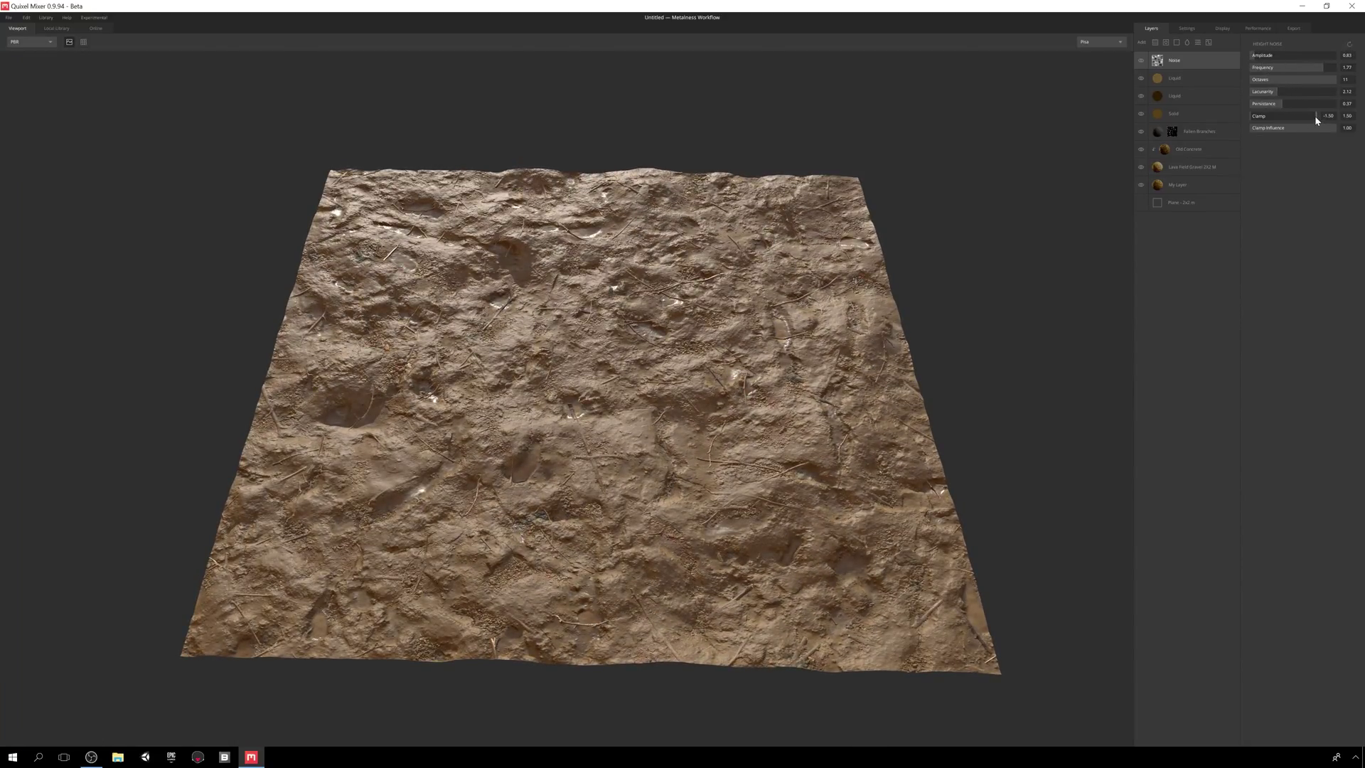
mouse_move(1306, 115)
left_mouse_down()
mouse_move(1272, 116)
mouse_move(1321, 131)
left_mouse_up()
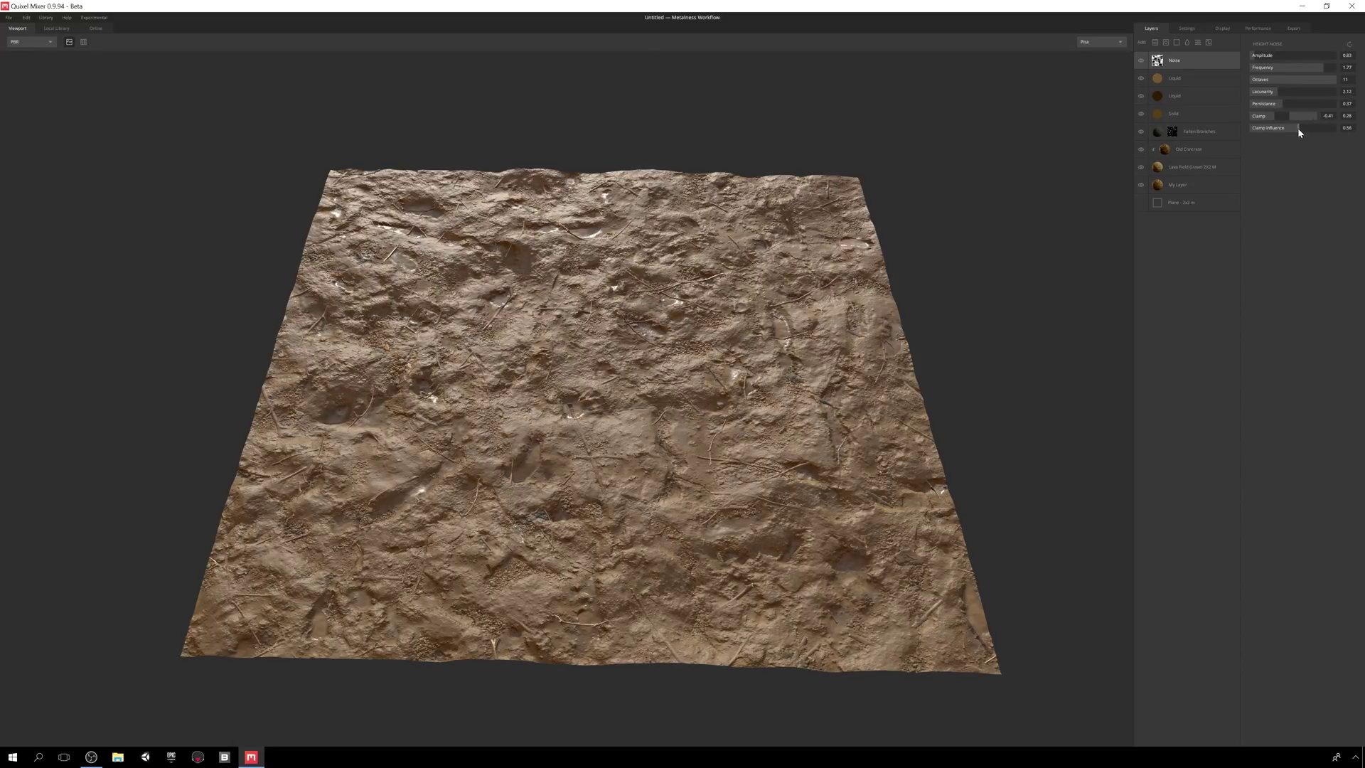
left_click_drag(1255, 62, 1301, 61)
- Move the Noise layer below the Liquid layers and set its amplitude to 0.50
scroll(864, 381, "up", 5)
scroll(864, 381, "down", 3)
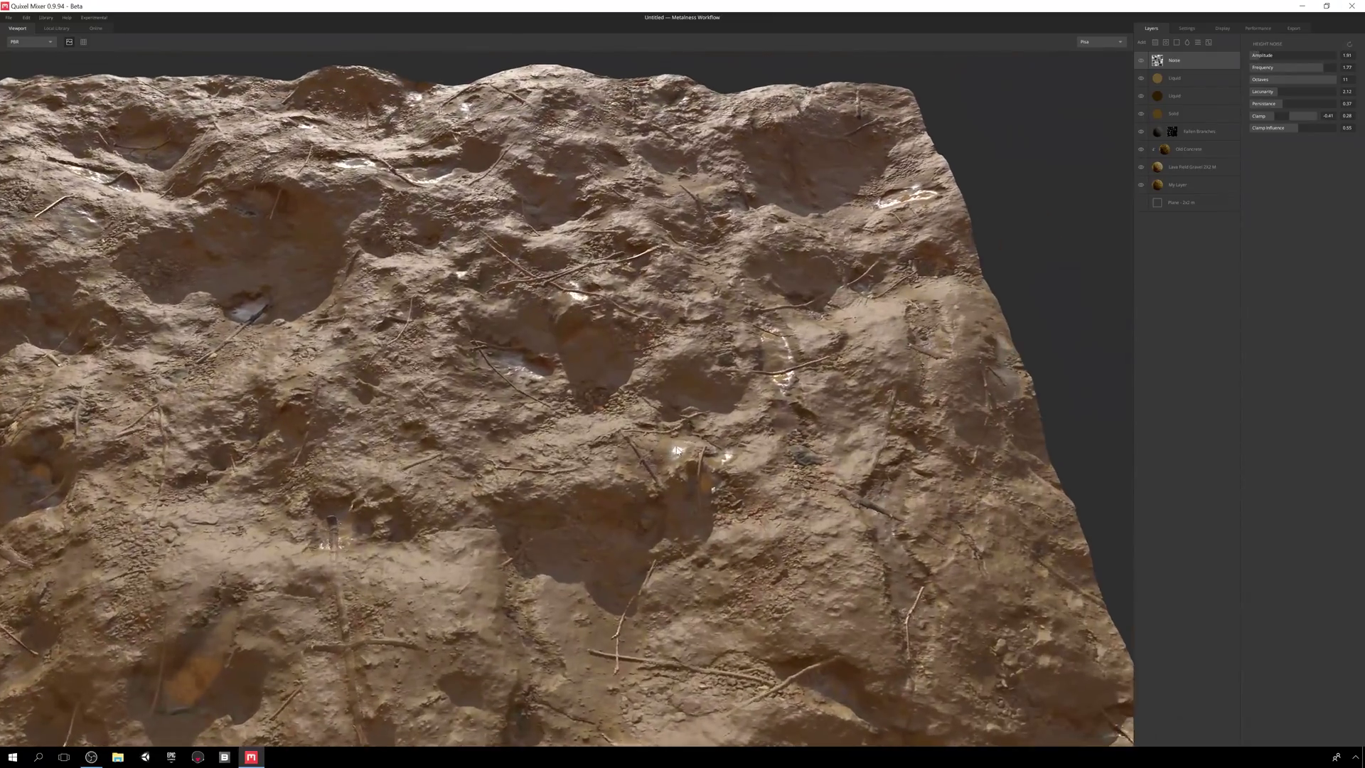
scroll(866, 349, "down", 2)
scroll(866, 347, "down", 5)
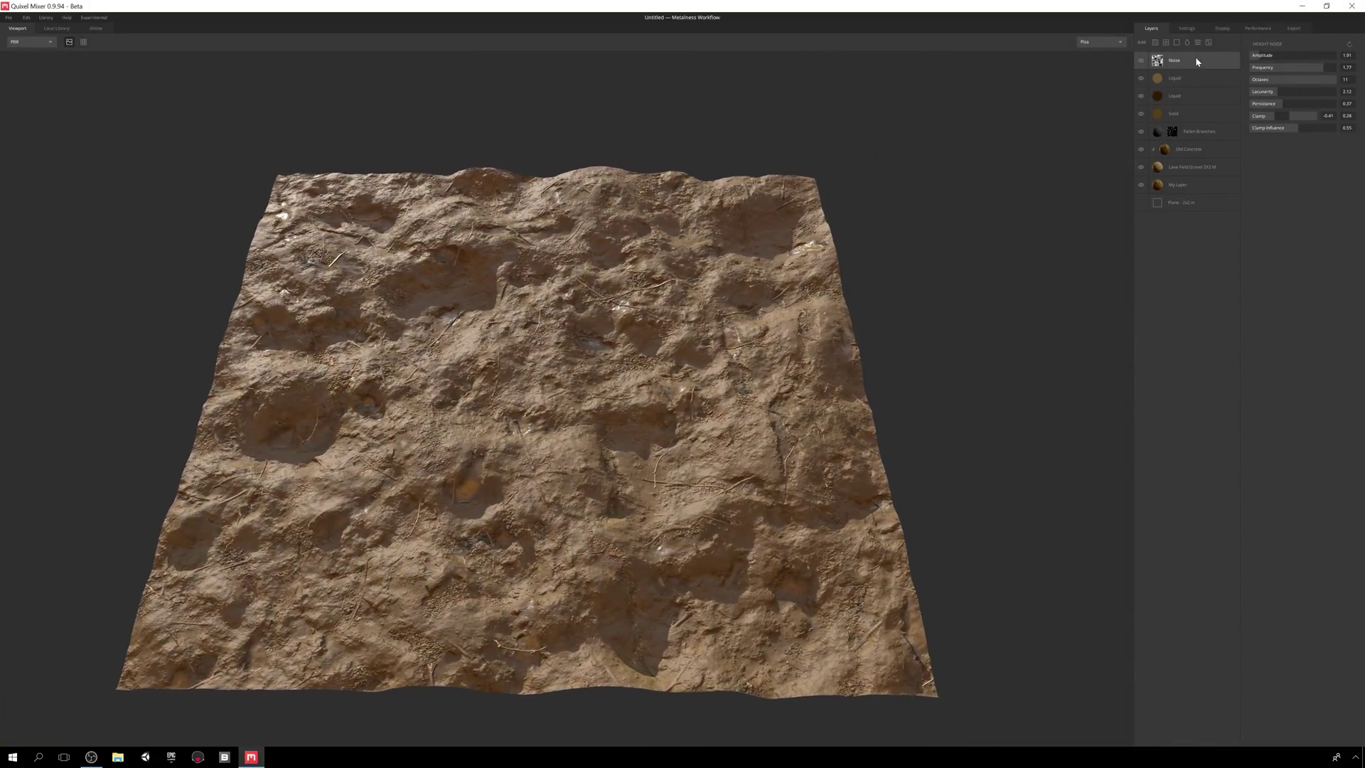
left_click_drag(1195, 104, 1195, 104)
left_click_drag(759, 269, 800, 280)
left_click_drag(1259, 58, 1253, 58)
left_click_drag(818, 341, 856, 336)
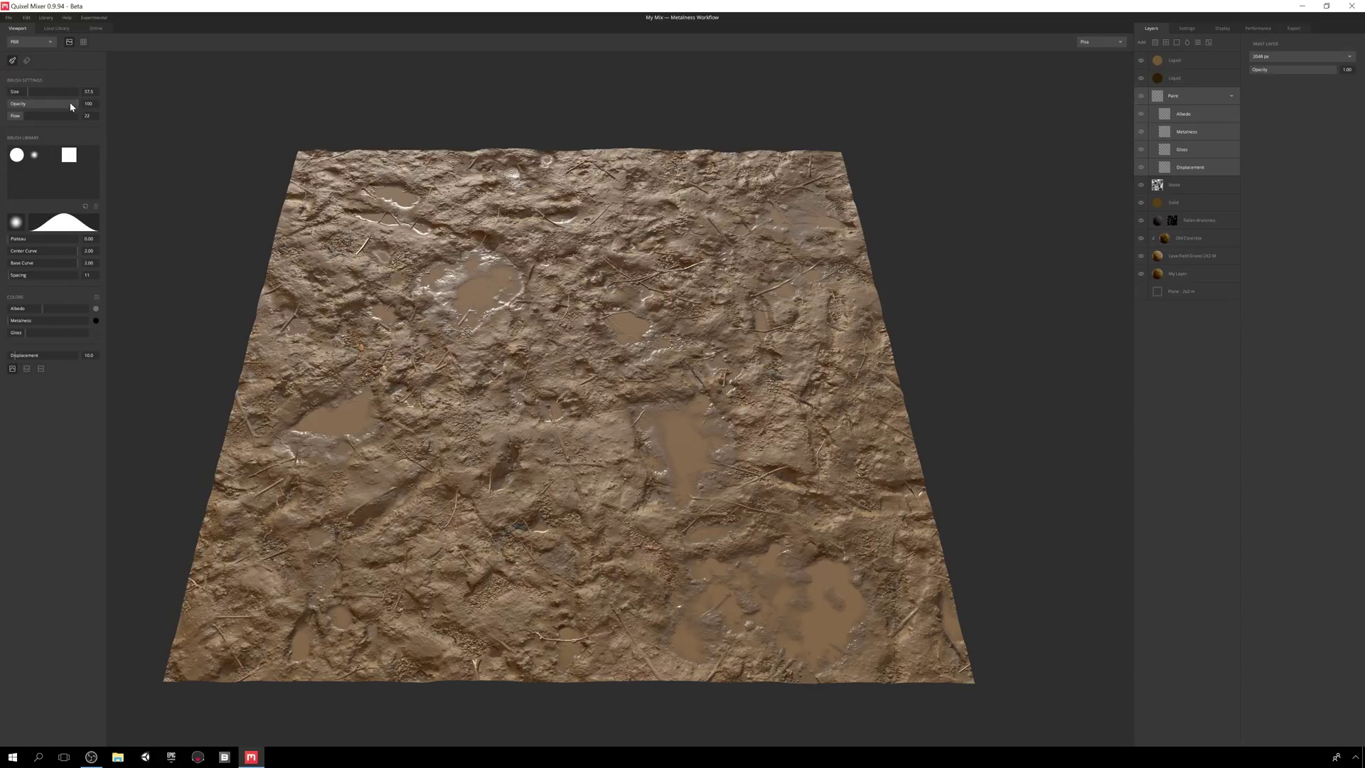
- Switch to erasing and set brush size 72.4, flow 24, soft round with flattened falloff
left_click(27, 61)
left_click_drag(27, 95, 46, 93)
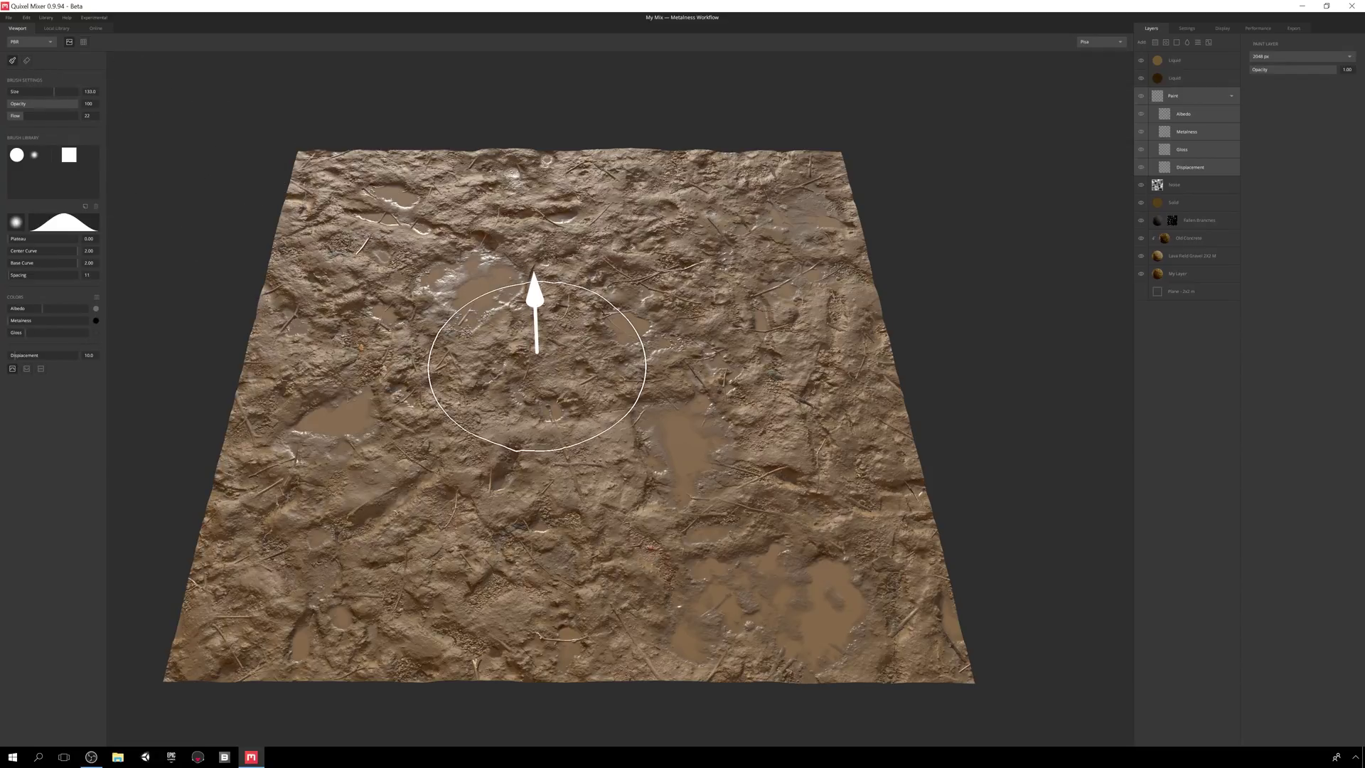
key("bracketleft")
key("bracketleft")
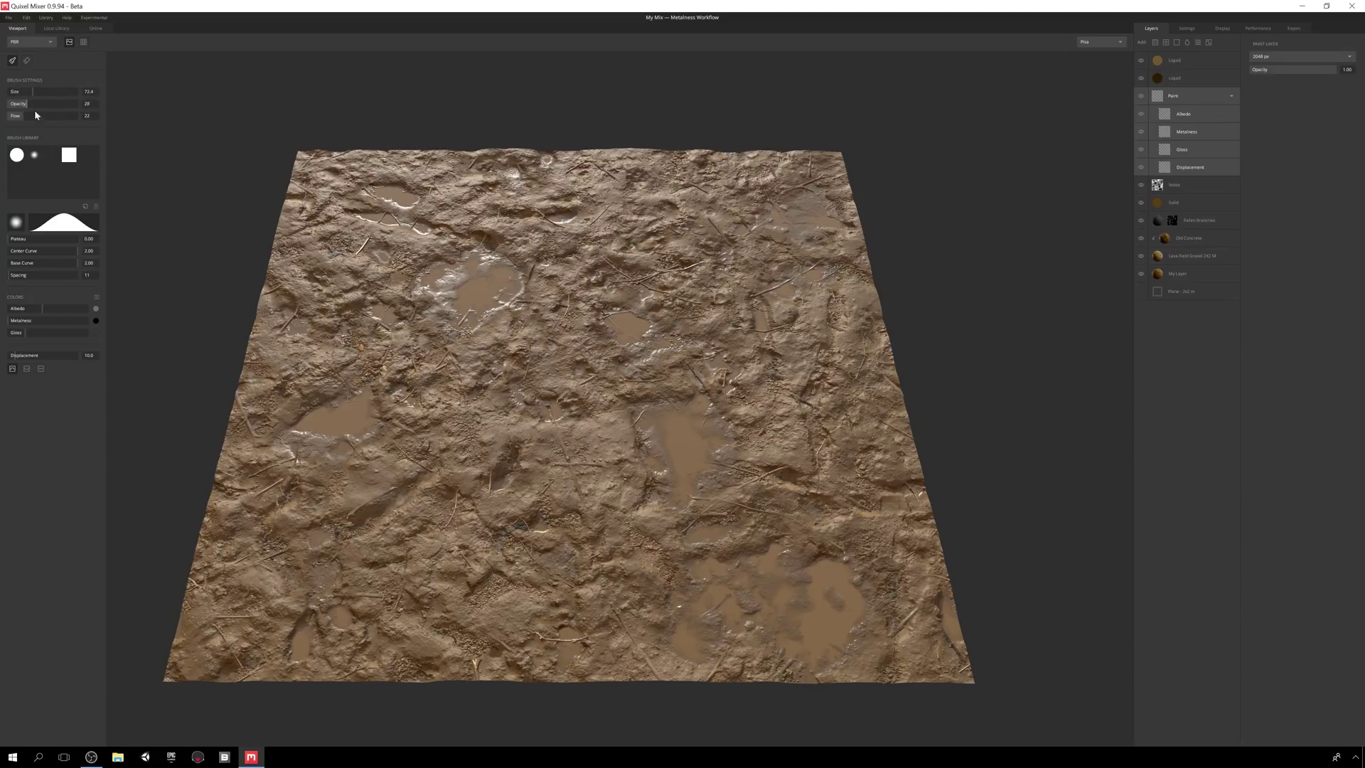
left_click_drag(26, 118, 27, 120)
left_click(18, 155)
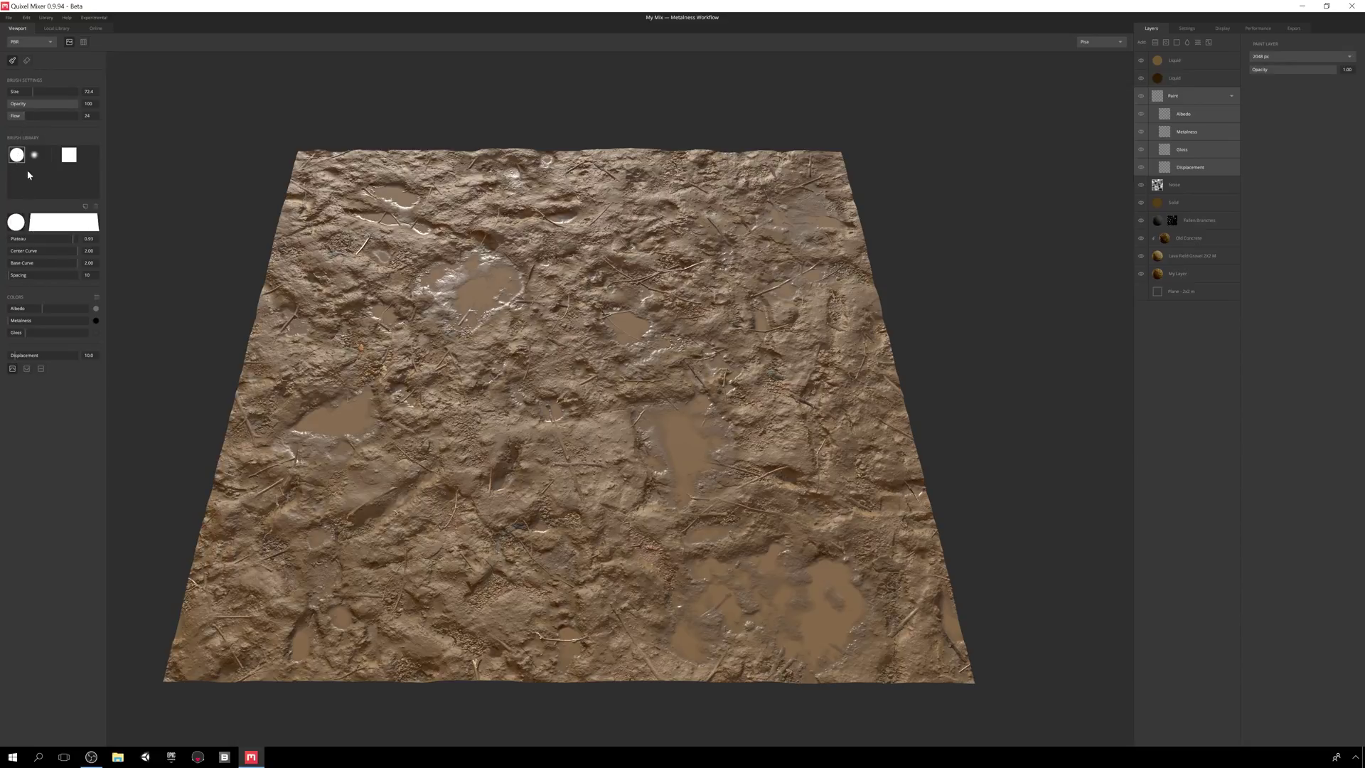
left_click(34, 155)
mouse_move(9, 240)
left_mouse_down()
mouse_move(37, 239)
mouse_move(1, 266)
mouse_move(37, 244)
mouse_move(10, 241)
left_mouse_up()
- Cancel the custom brush alpha and leave the material colour presets unchanged
left_click(16, 223)
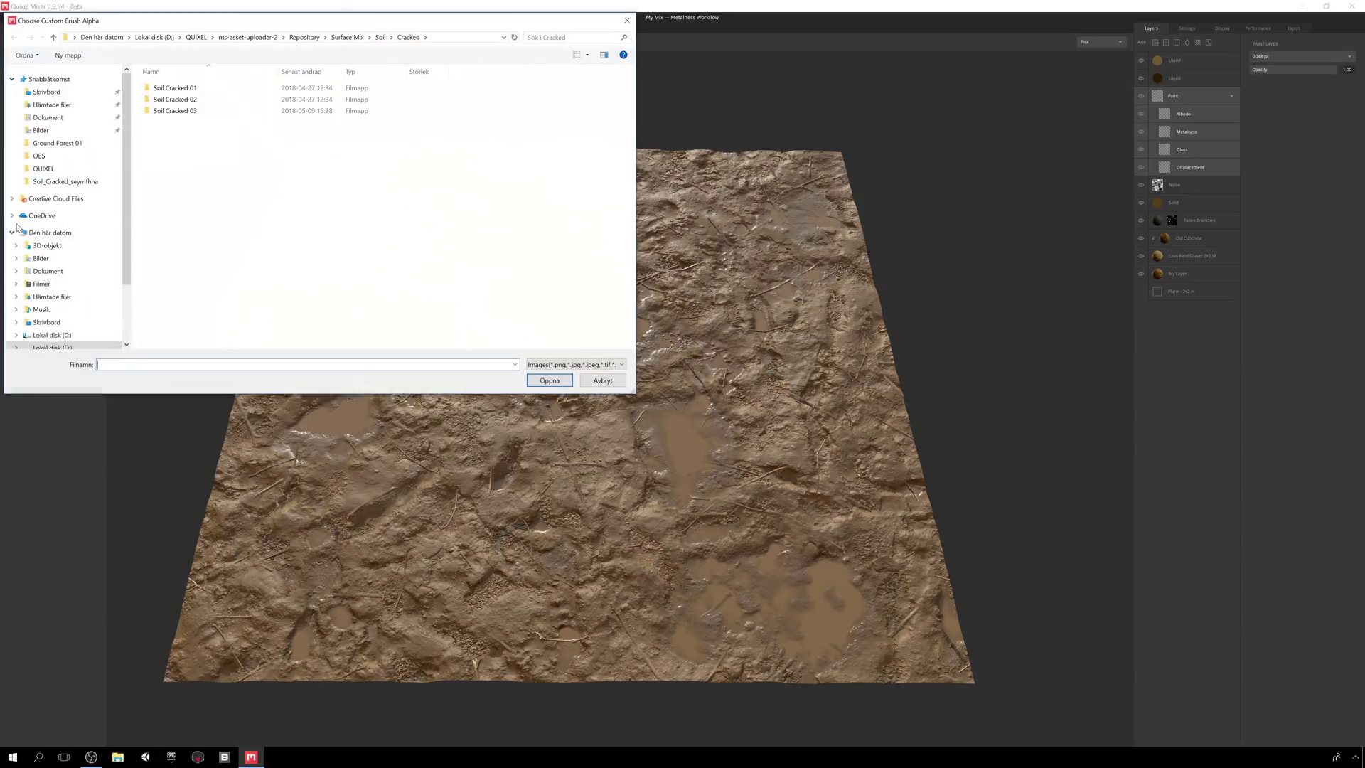
left_click(600, 364)
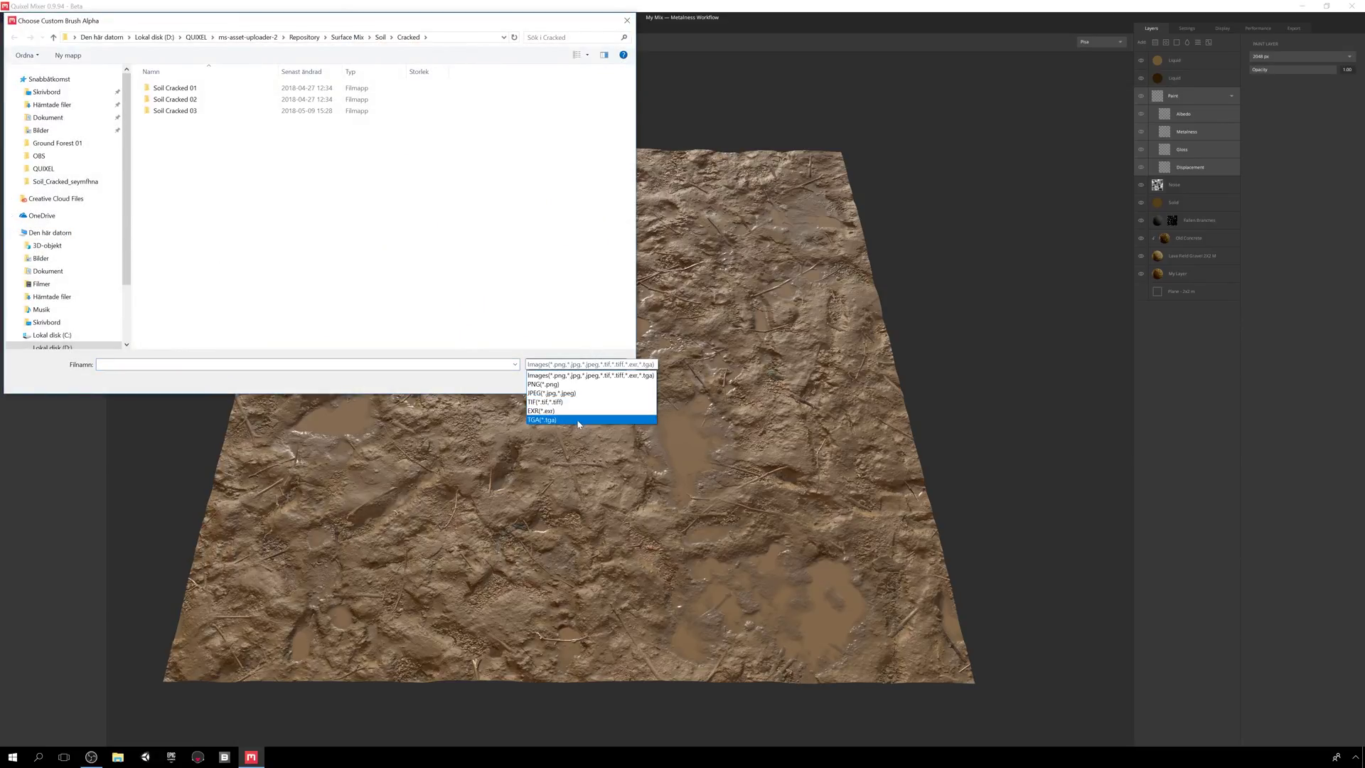
left_click(569, 371)
left_click(603, 380)
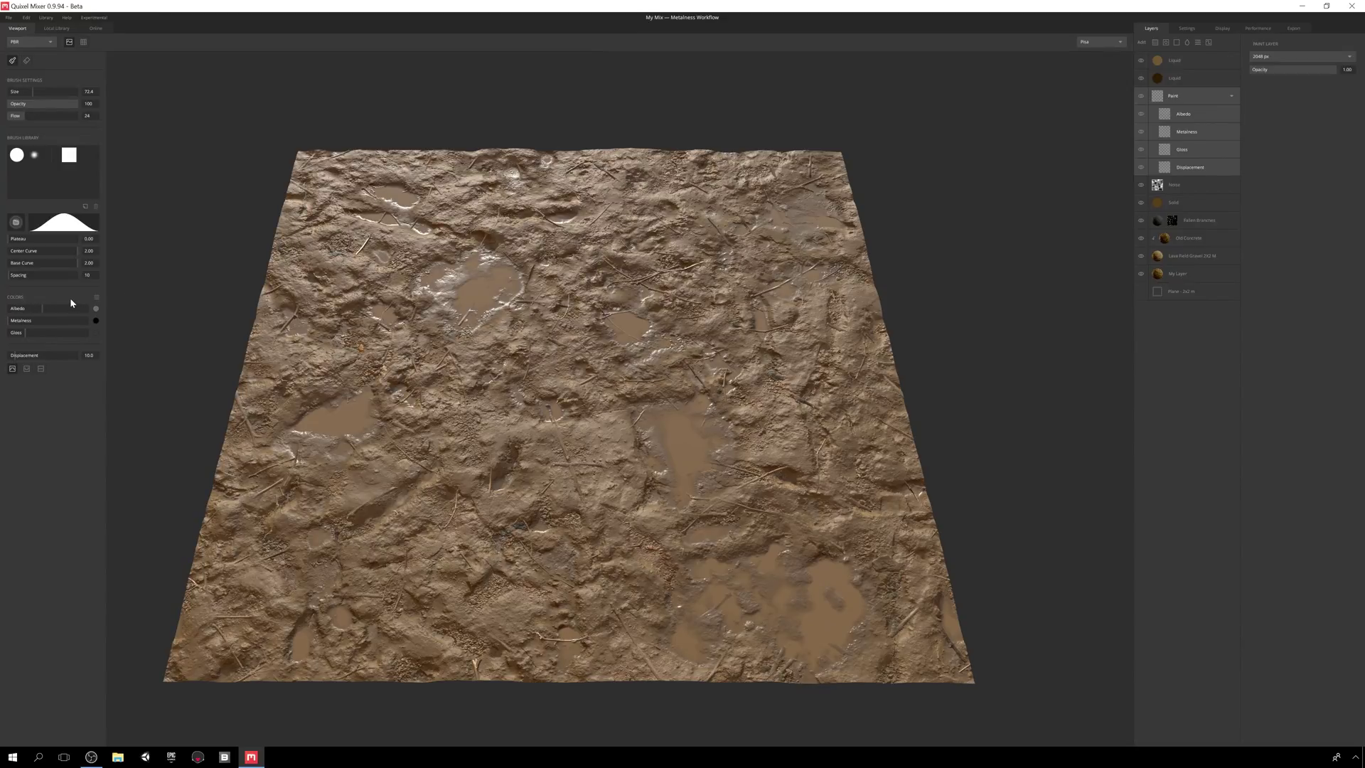
left_click(96, 298)
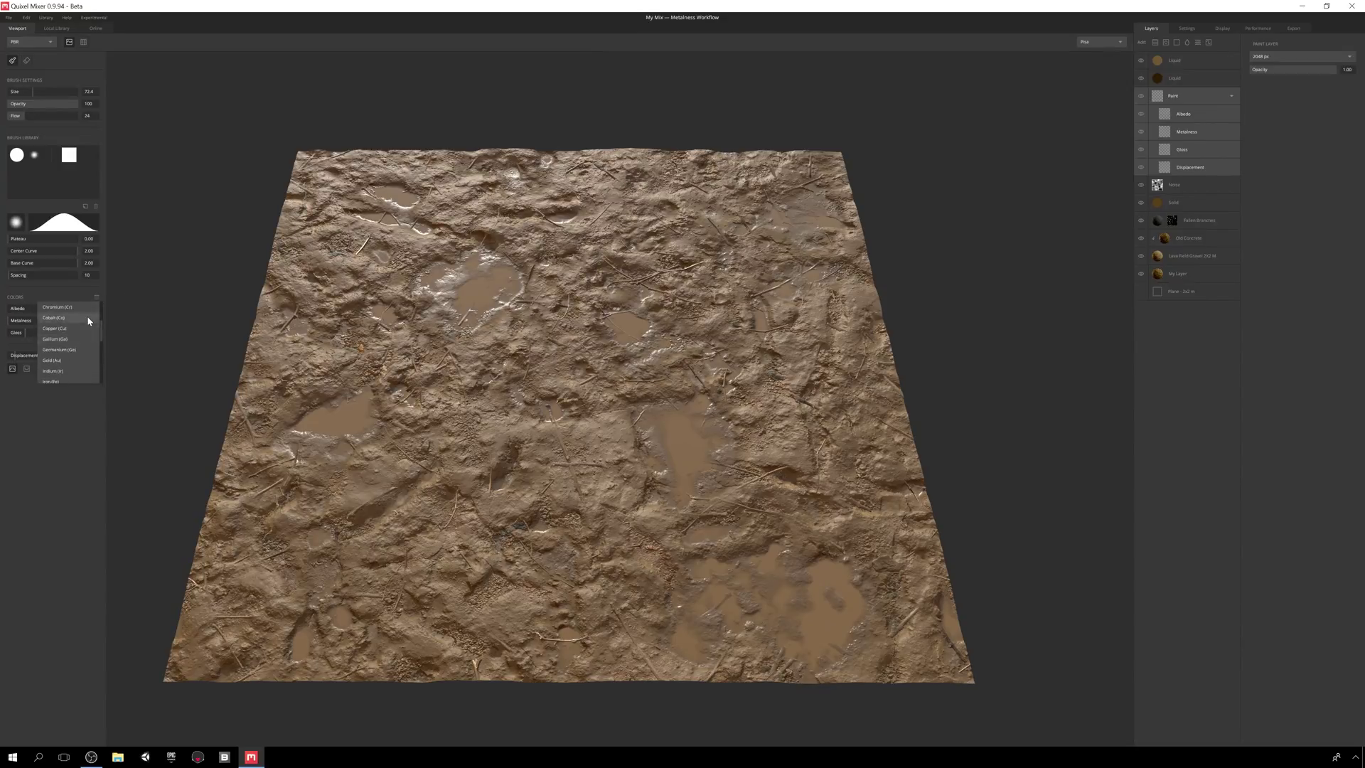
left_click(79, 330)
left_click(96, 298)
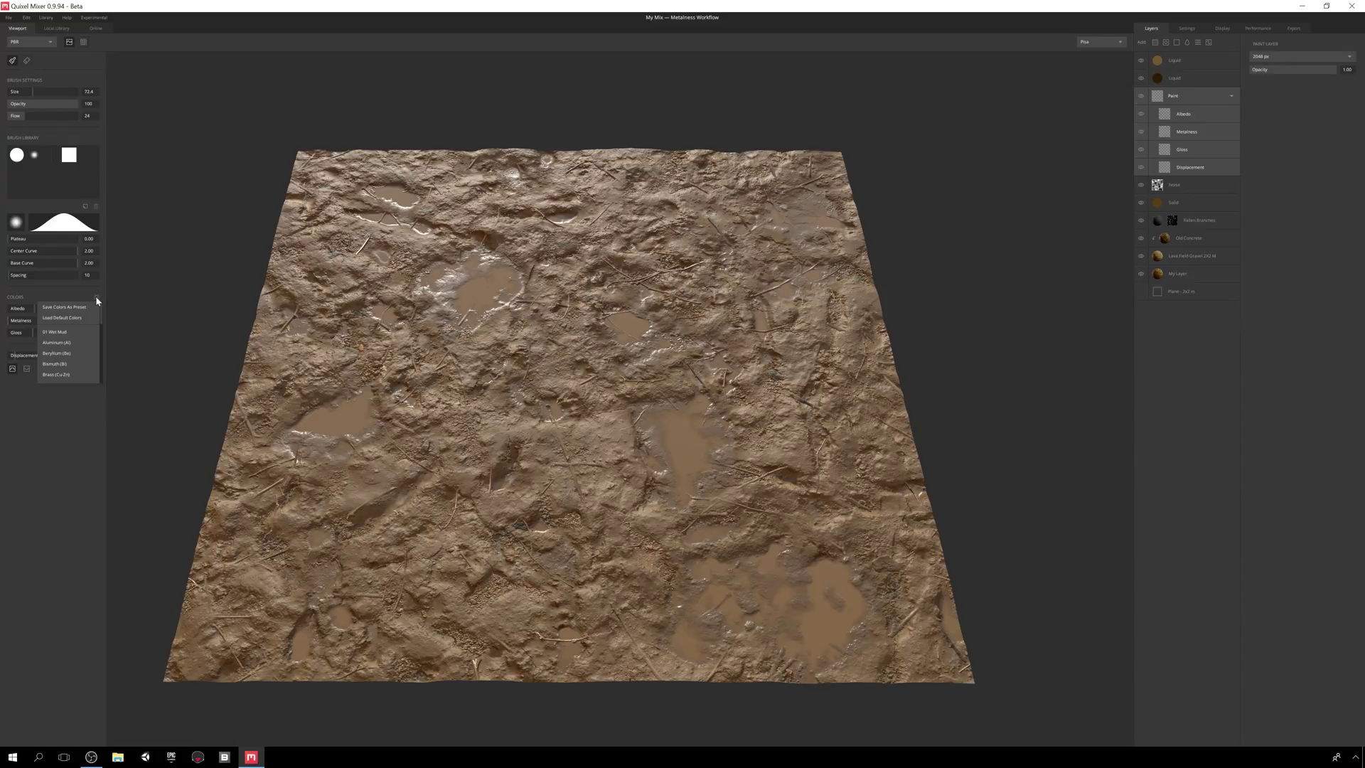
left_click(83, 332)
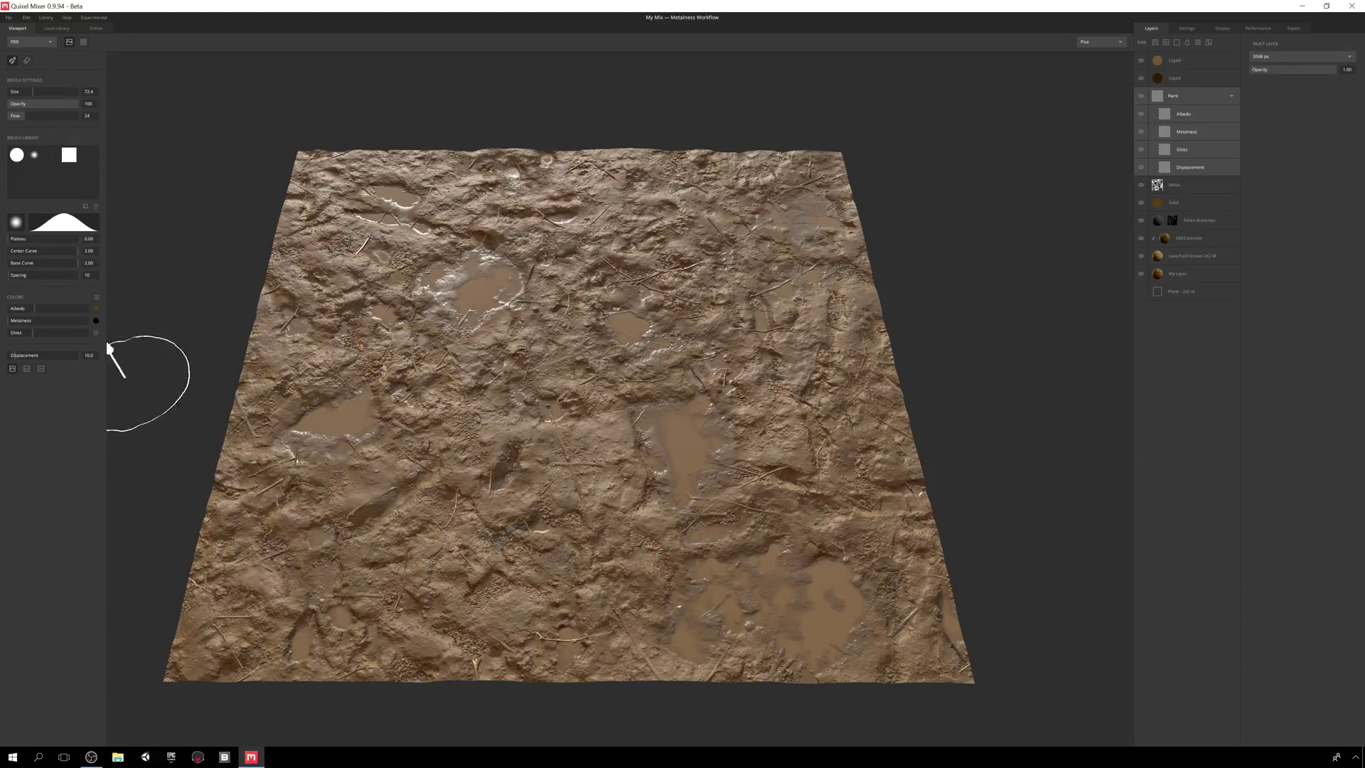
- Paint displacement puddles in the upper middle and lower Paint layer opacity to 0.24
left_click(27, 368)
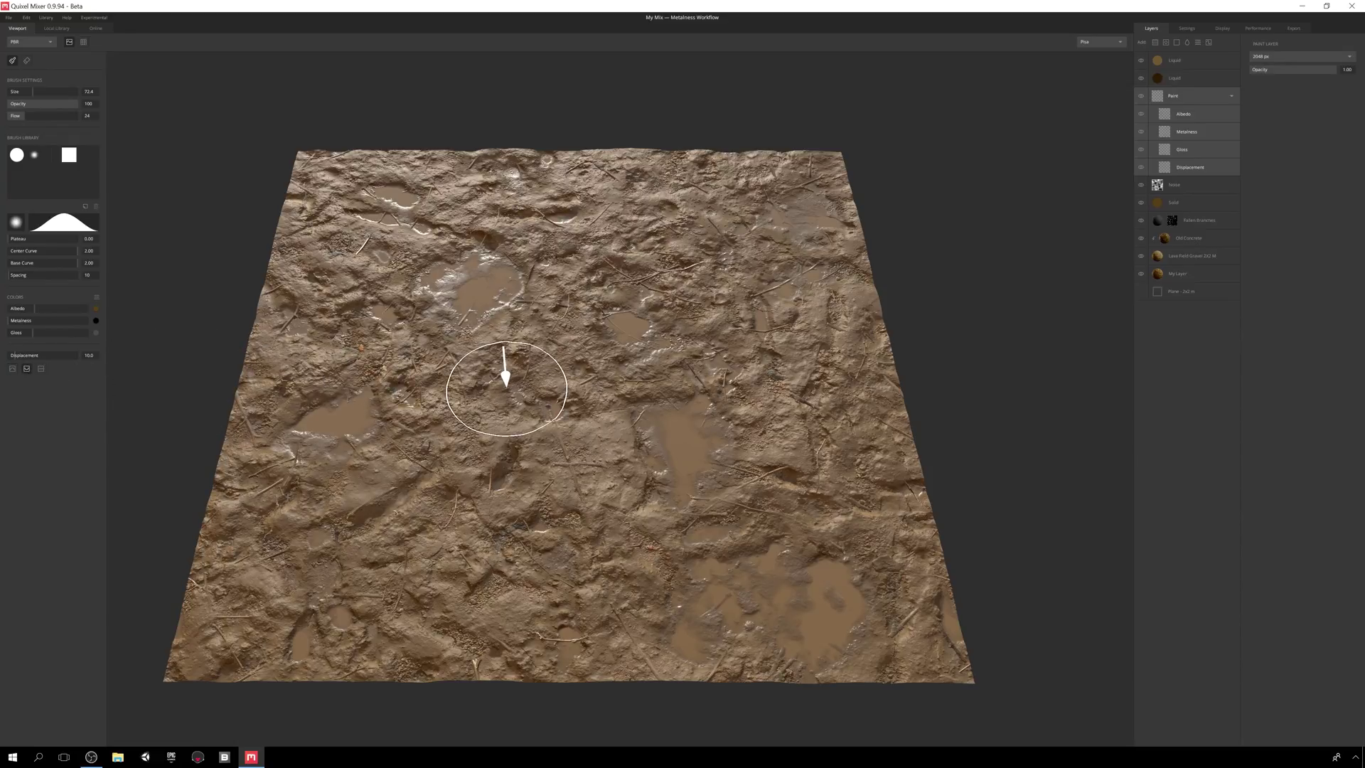
left_click(40, 369)
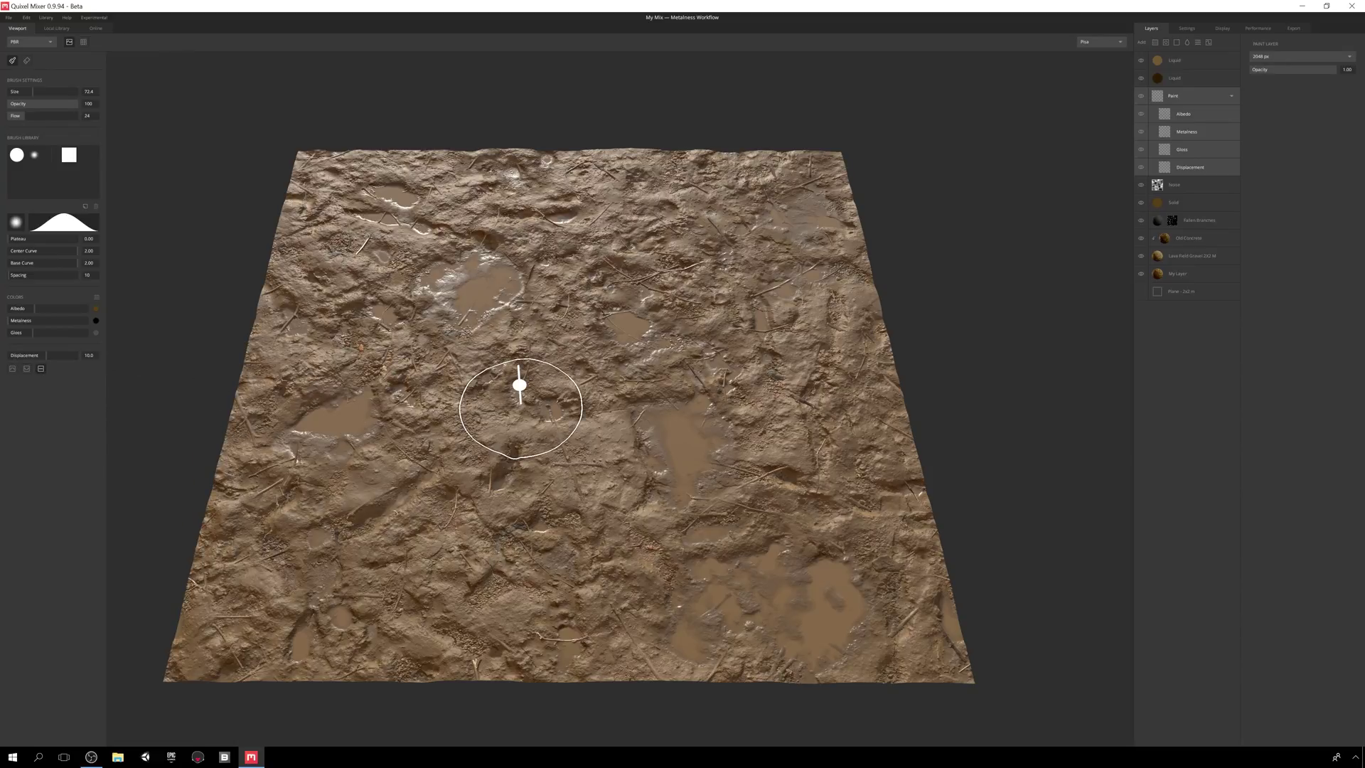
left_click(27, 368)
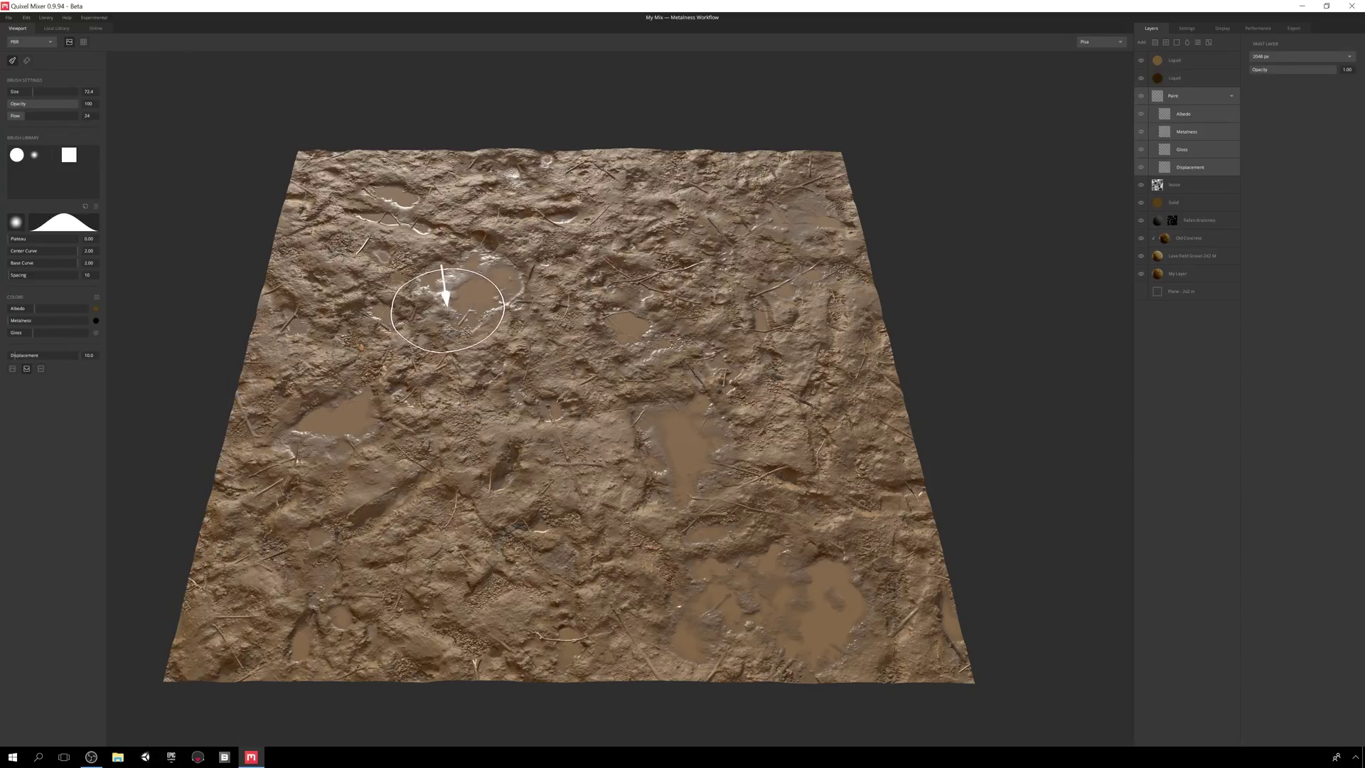
mouse_move(451, 292)
left_mouse_down()
mouse_move(470, 322)
mouse_move(659, 268)
left_mouse_up()
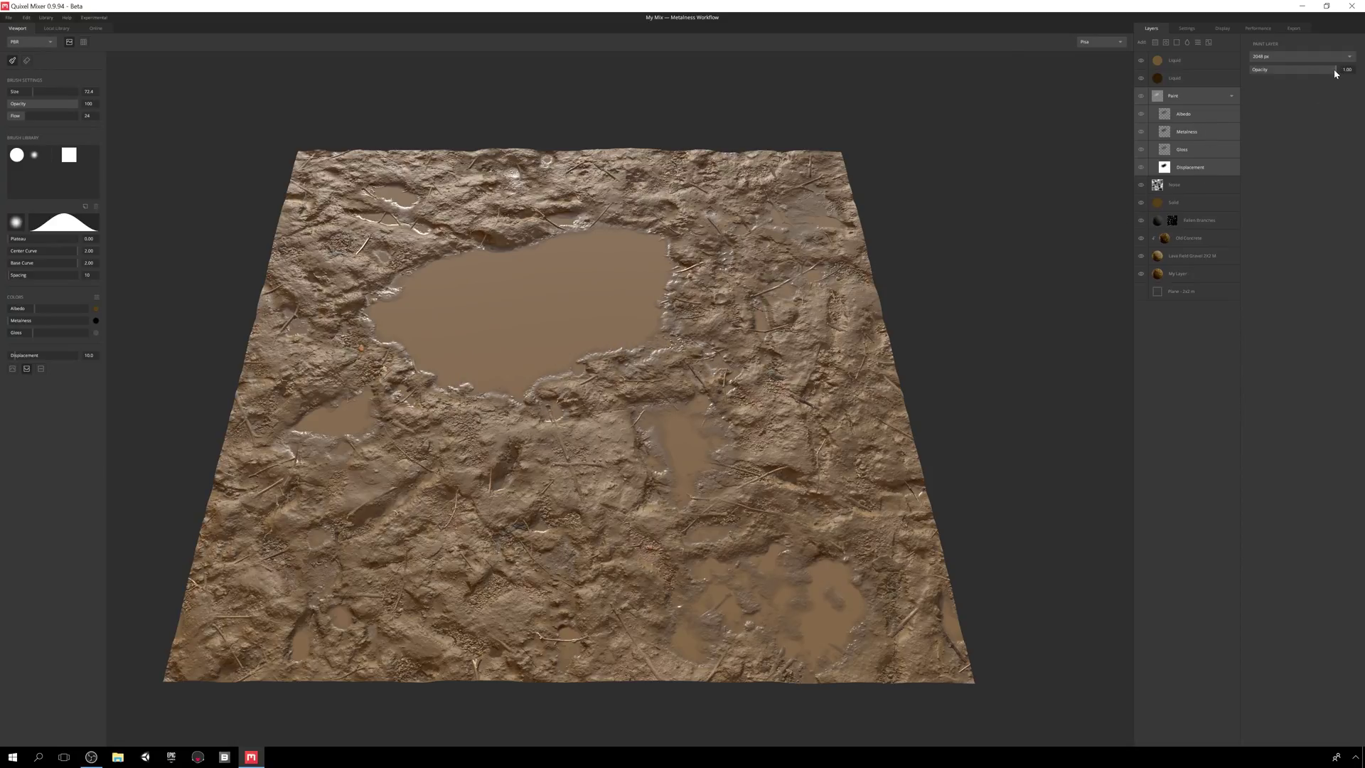
mouse_move(1334, 70)
left_mouse_down()
mouse_move(1232, 95)
mouse_move(1286, 91)
mouse_move(1270, 88)
left_mouse_up()
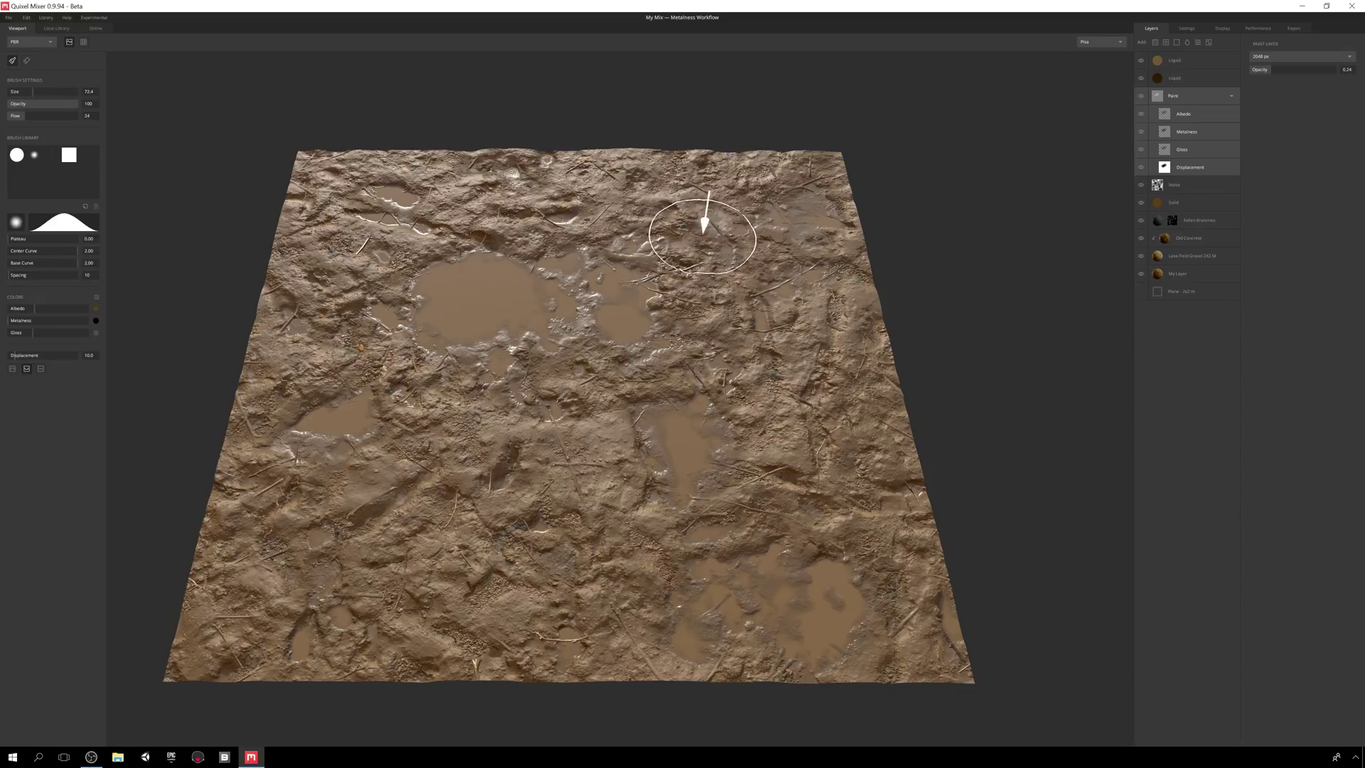
mouse_move(706, 234)
left_mouse_down()
mouse_move(601, 489)
mouse_move(454, 491)
mouse_move(355, 513)
mouse_move(460, 441)
mouse_move(485, 299)
mouse_move(516, 278)
mouse_move(678, 268)
left_mouse_up()
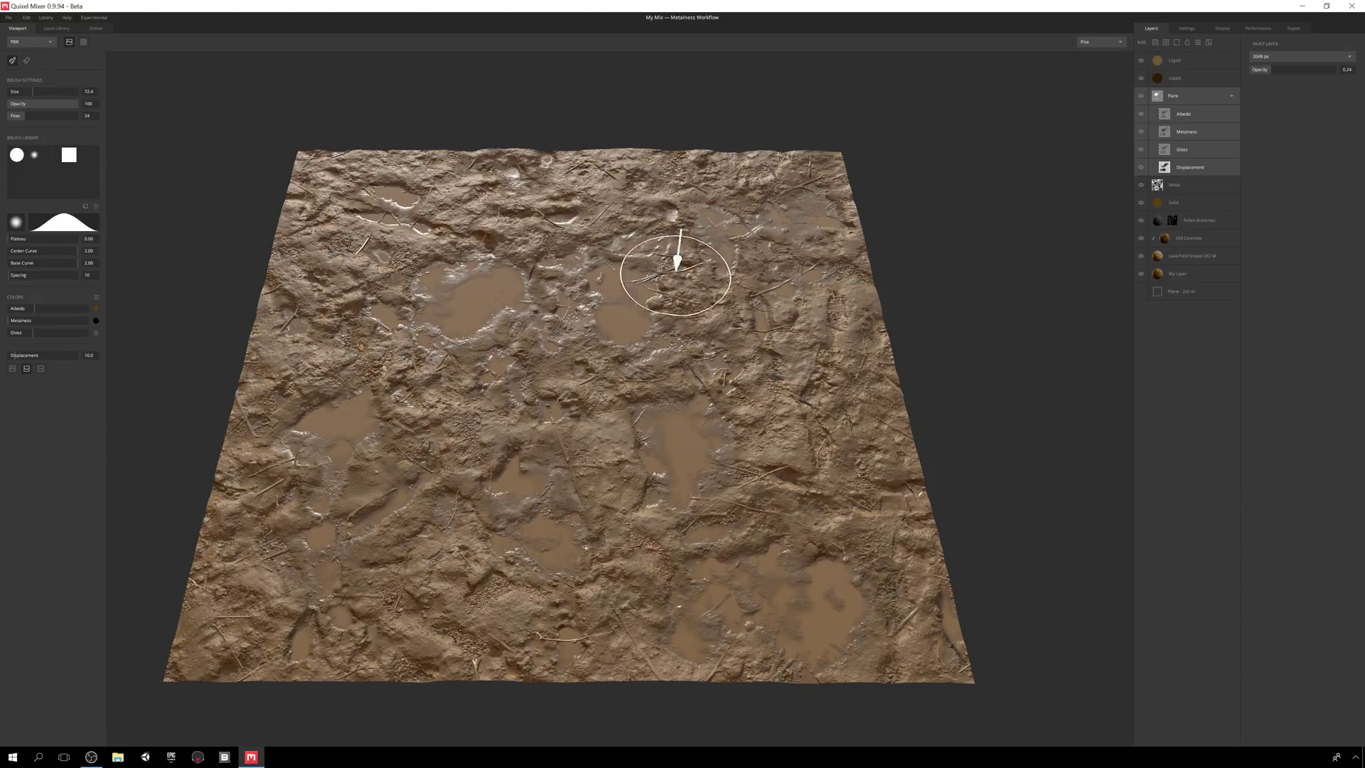
- Raise the painted puddles' Displacement strength to about 11.9
left_click(1218, 114)
left_click(1215, 128)
left_click(1209, 148)
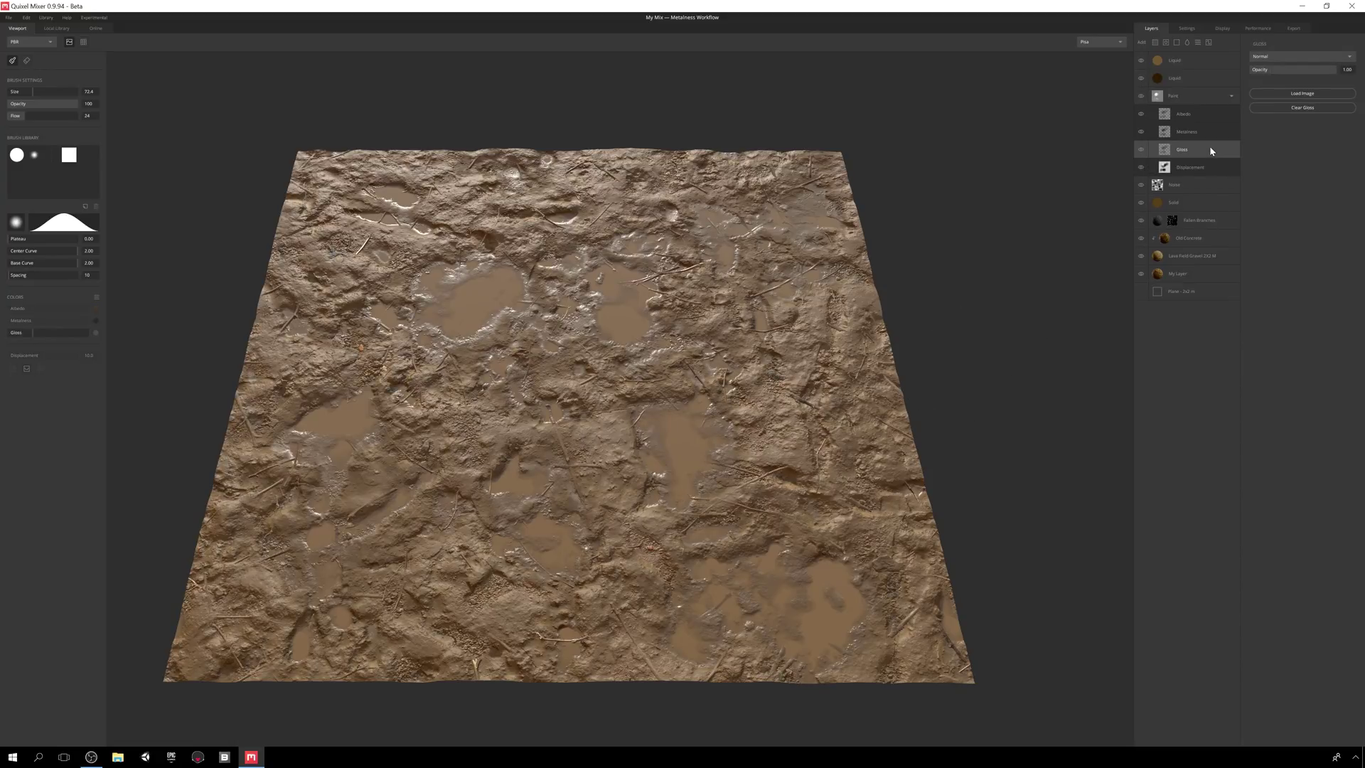
left_click(1211, 165)
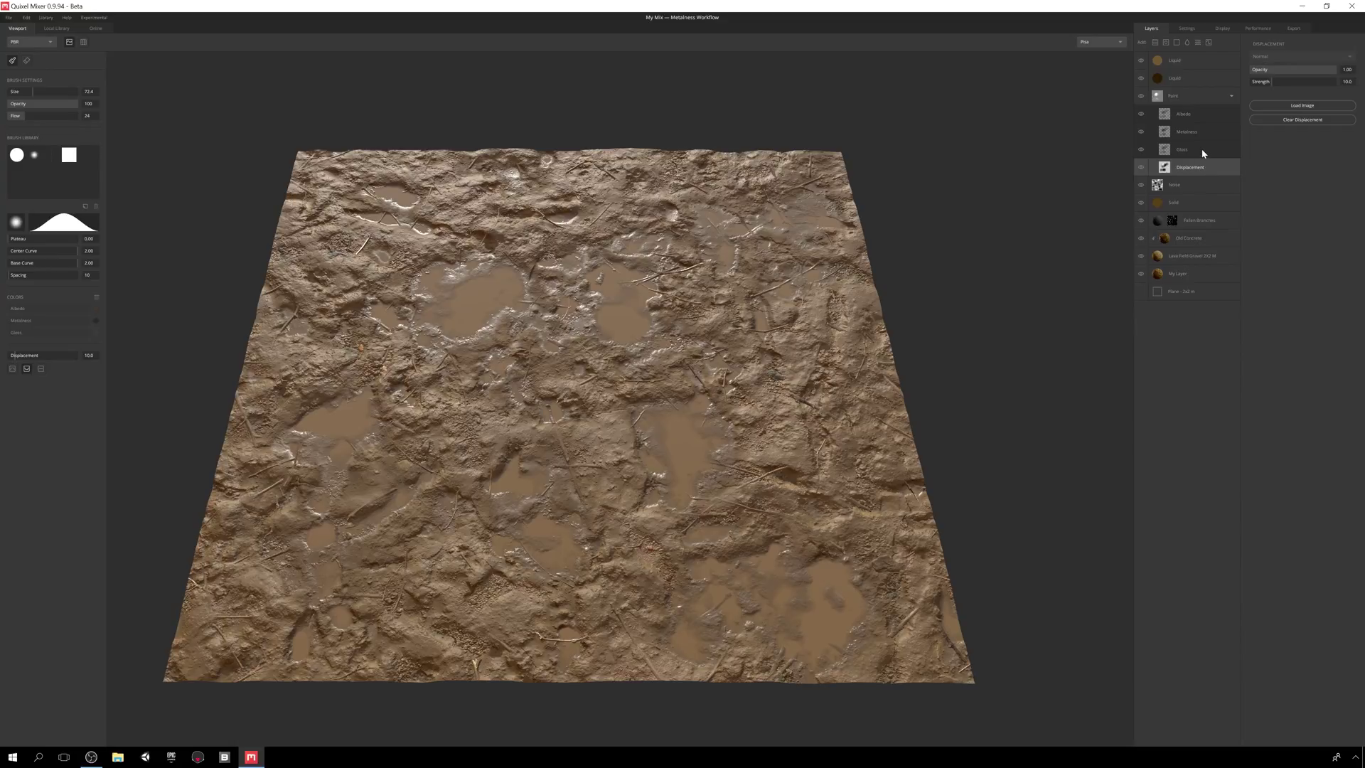
mouse_move(1273, 84)
left_mouse_down()
mouse_move(1331, 79)
mouse_move(1270, 85)
left_mouse_up()
- Set the paint to affect Albedo and Gloss while leaving Displacement excluded
left_click(1200, 149)
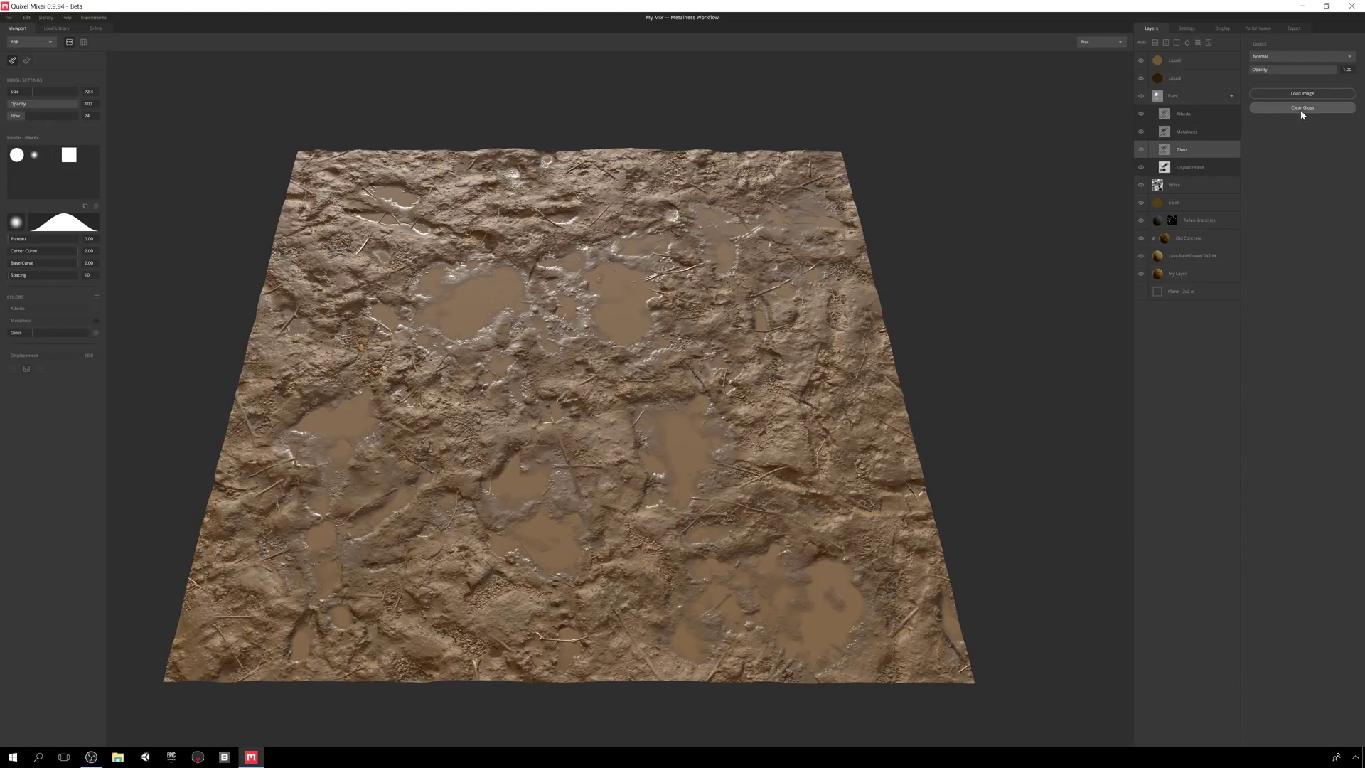
left_click(1225, 132)
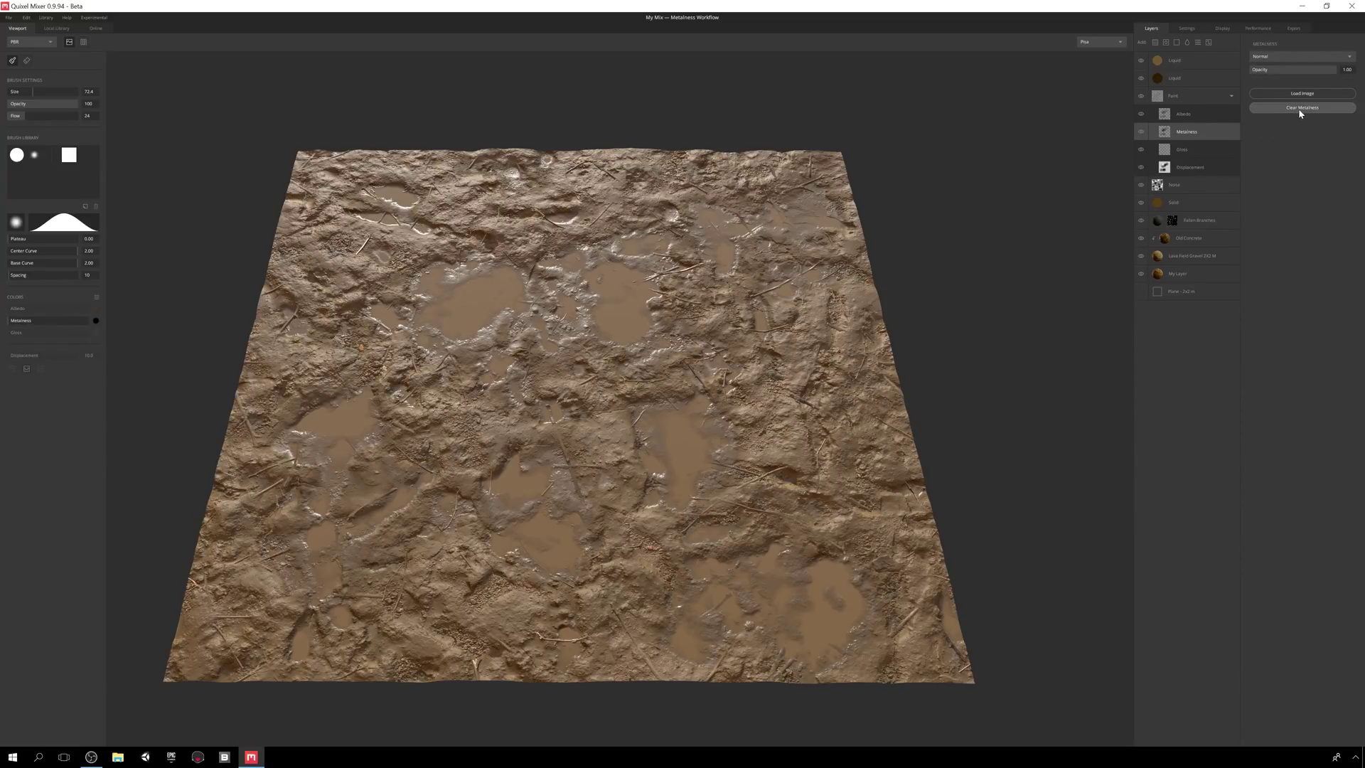
left_click(1212, 117)
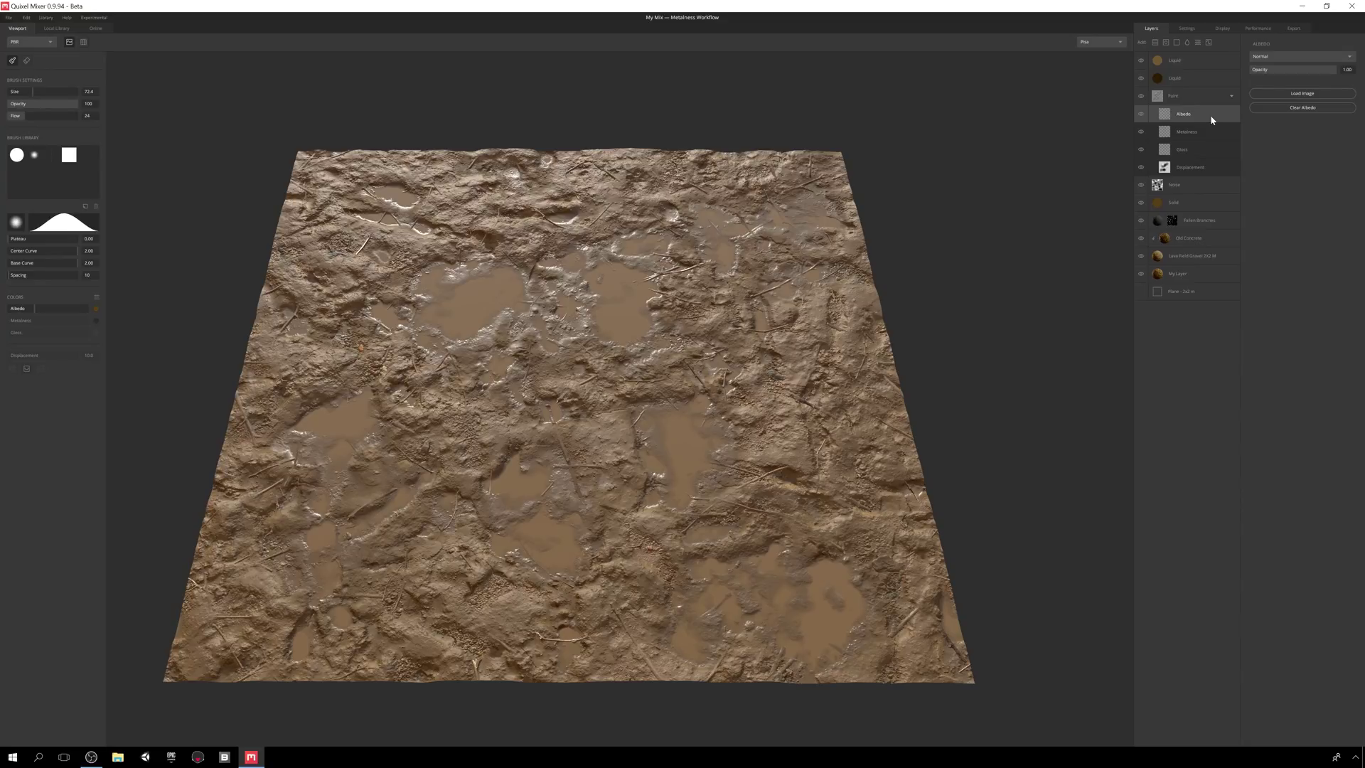
left_click(1197, 150)
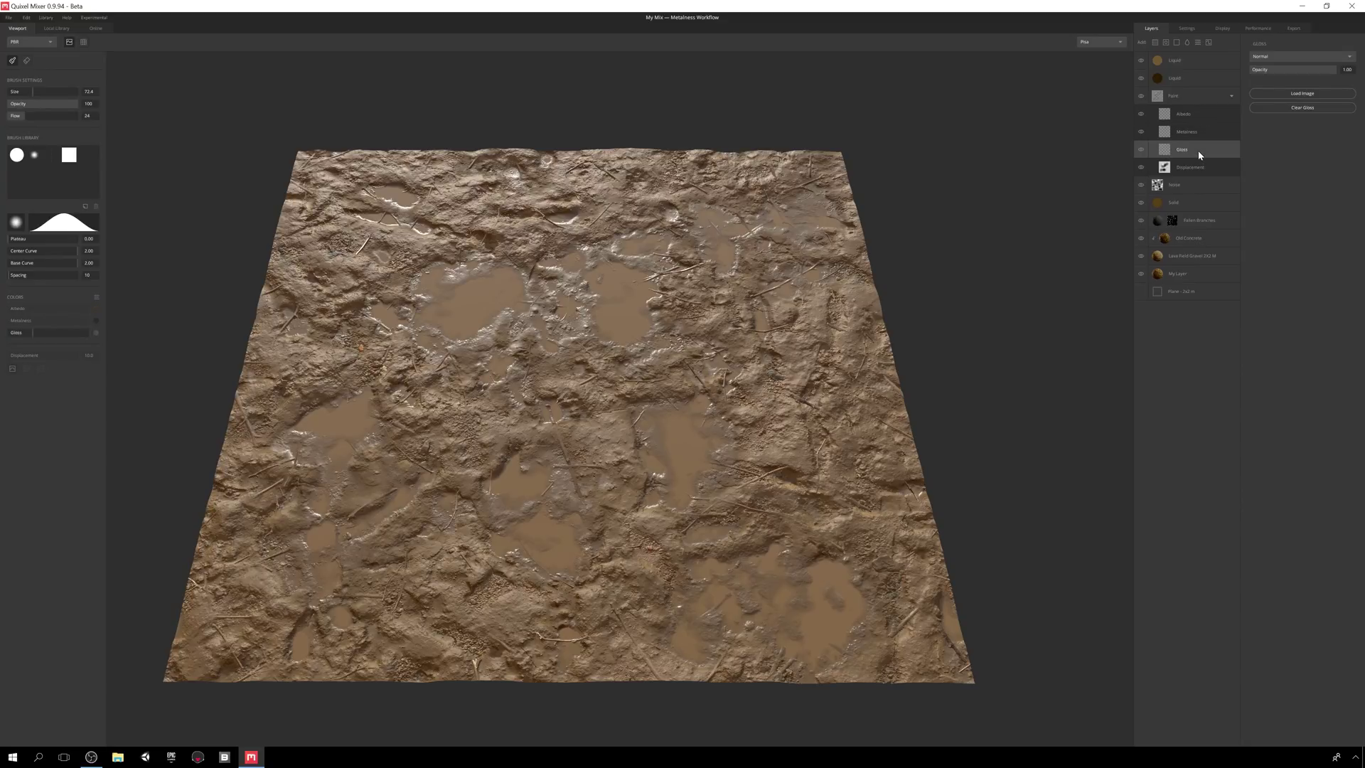
left_click(1205, 117, "ctrl")
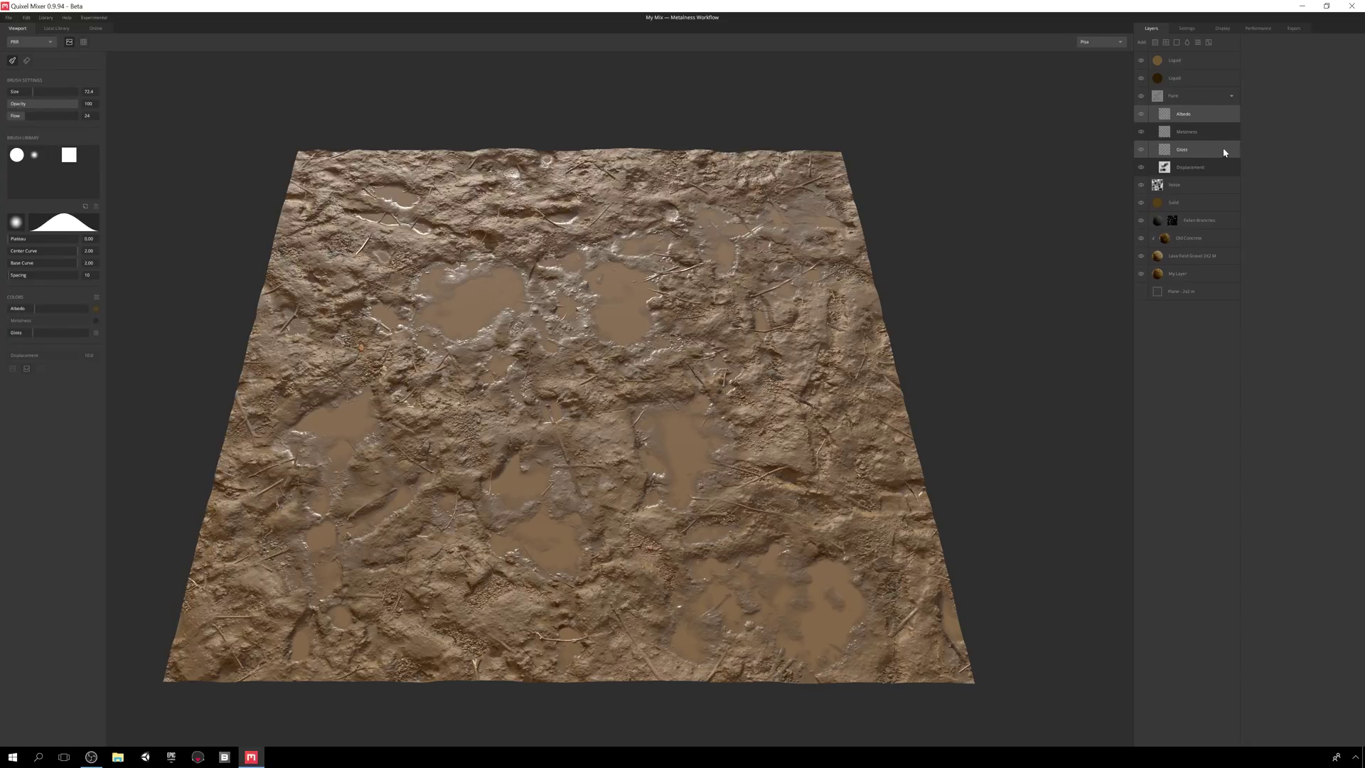
left_click(1218, 168, "ctrl")
left_click(1218, 168, "ctrl")
- Paint darker brown mud and high-gloss wet patches across the terrain
left_click_drag(35, 310, 27, 310)
mouse_move(411, 253)
left_mouse_down()
mouse_move(487, 244)
mouse_move(442, 313)
mouse_move(448, 335)
left_mouse_up()
left_click(74, 333)
left_click_drag(76, 335, 79, 332)
mouse_move(320, 405)
left_mouse_down()
mouse_move(351, 396)
mouse_move(462, 451)
mouse_move(579, 372)
mouse_move(590, 333)
left_mouse_up()
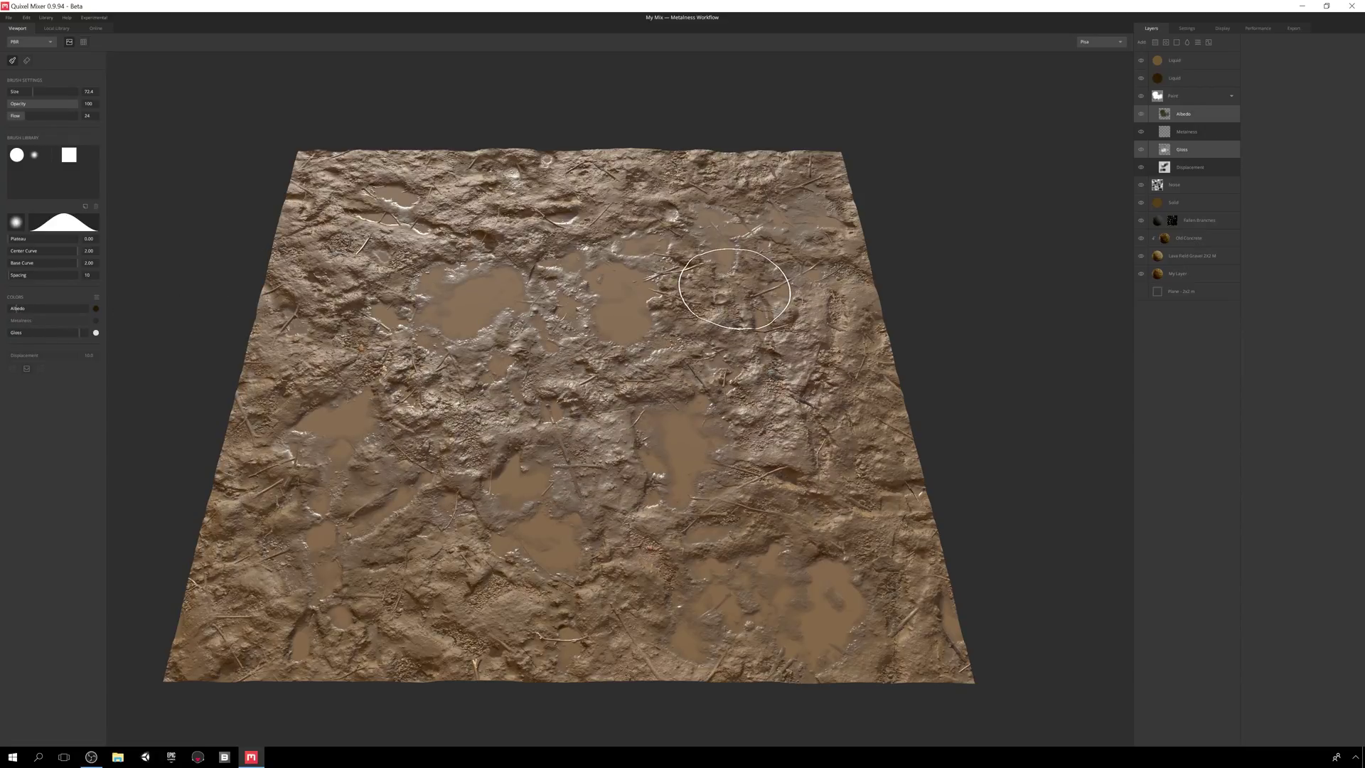
- Clear all painted gloss and switch painting back to the Displacement channel
left_click(1235, 144)
left_click(1273, 108)
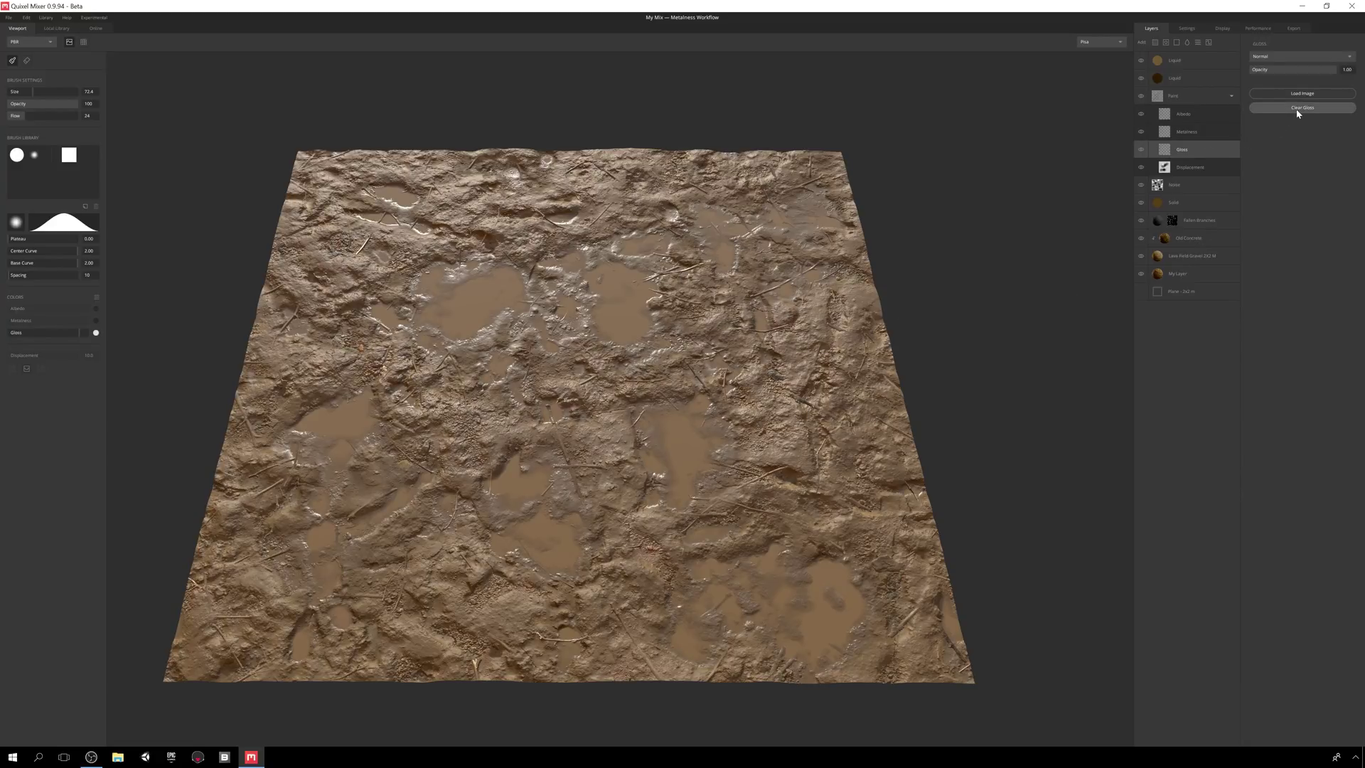
left_click(1195, 166)
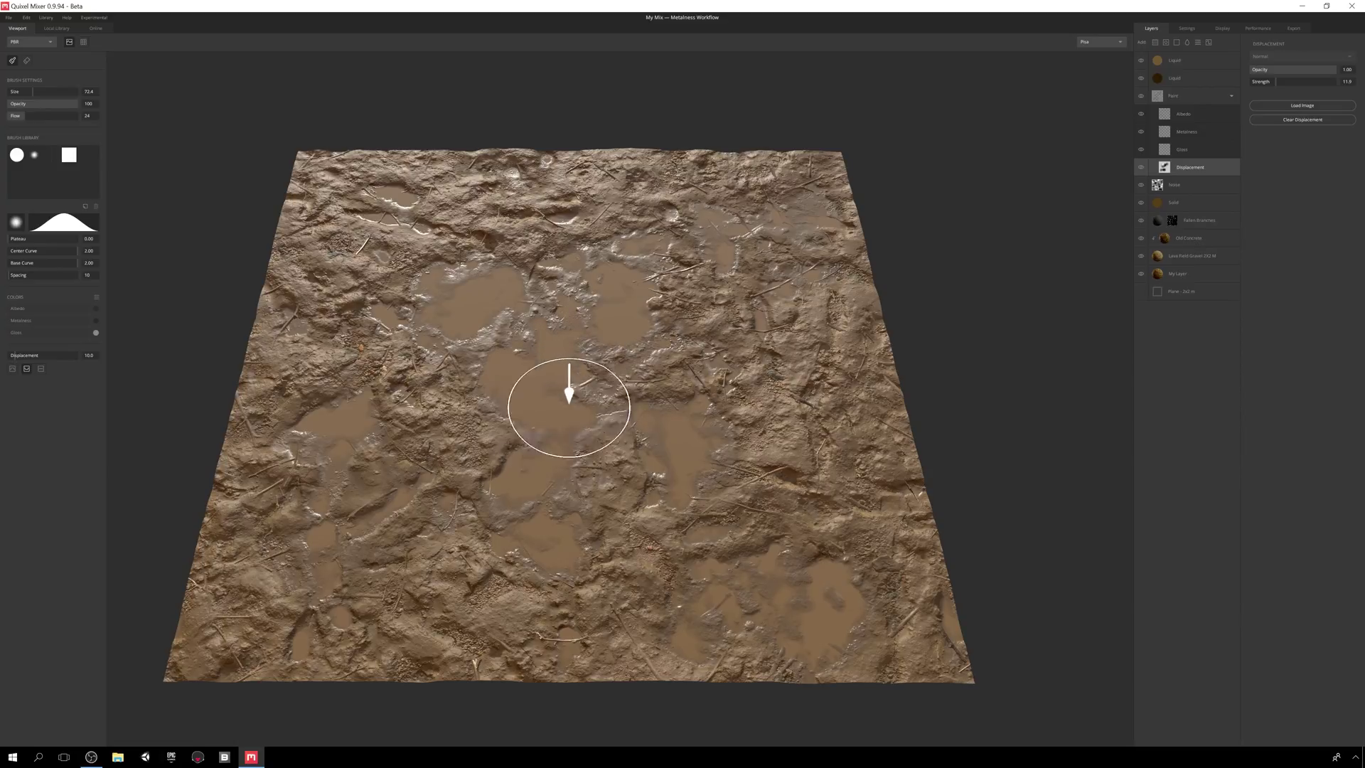
- Paint raised mud into the central puddle and lower displacement strength to 9.13
mouse_move(563, 409)
left_mouse_down()
mouse_move(429, 461)
mouse_move(597, 398)
left_mouse_up()
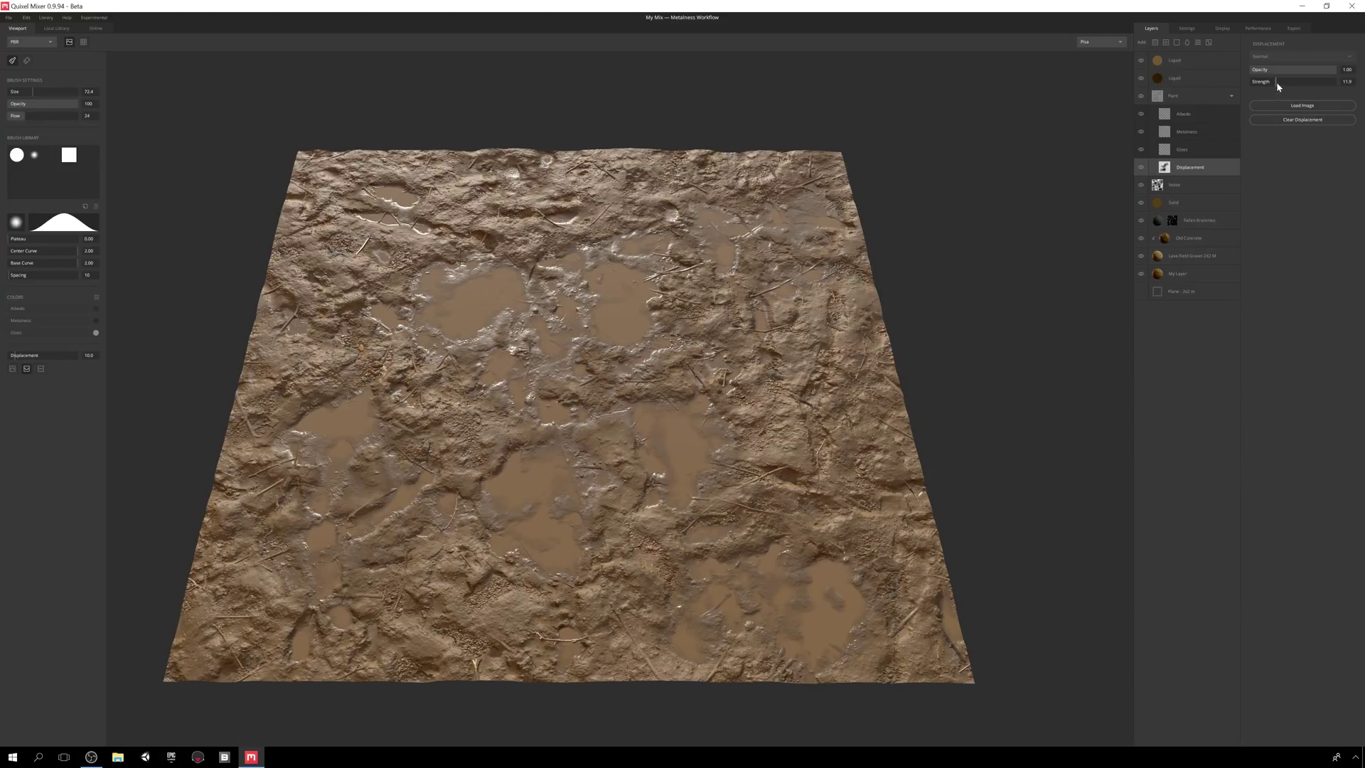
left_click_drag(1277, 83, 1272, 86)
left_click_drag(908, 344, 740, 398, "alt")
scroll(754, 393, "down", 1)
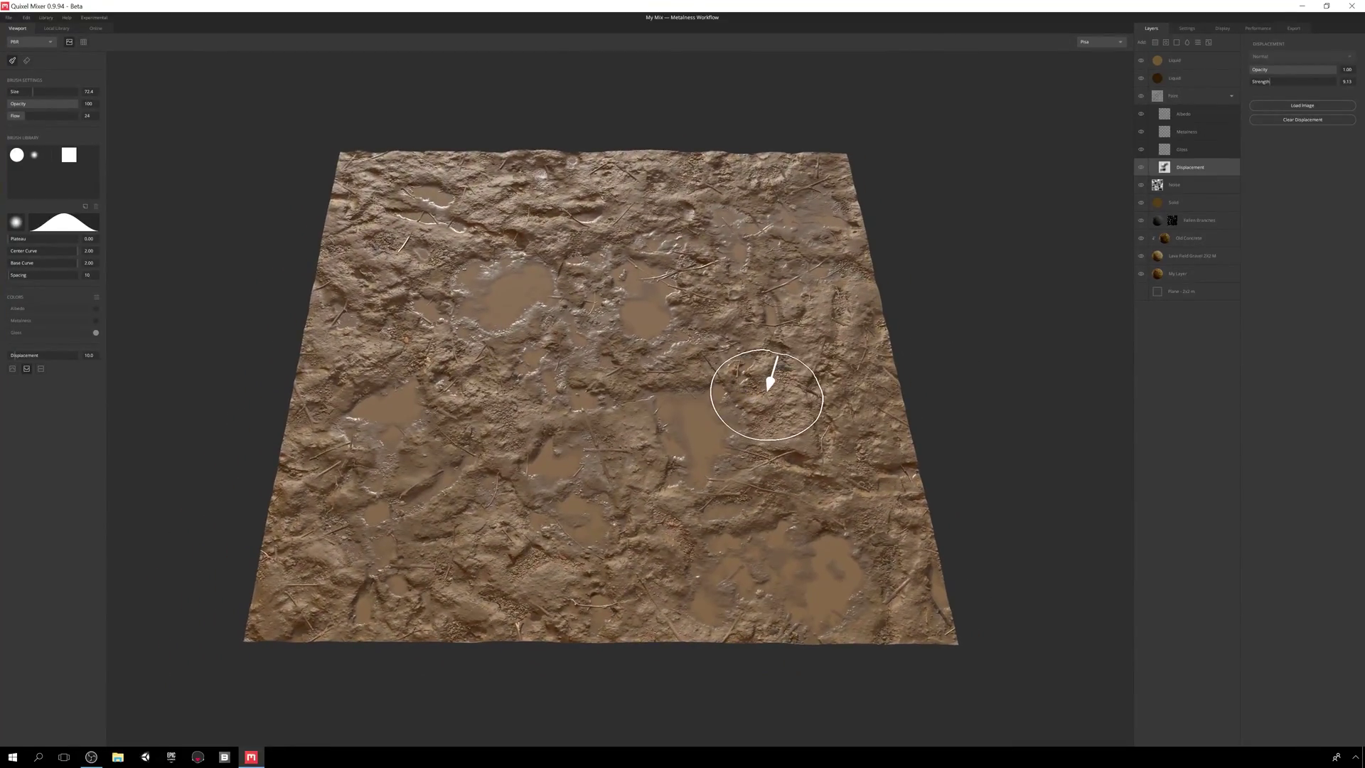
scroll(765, 381, "up", 4)
scroll(775, 377, "down", 4)
- With brush size about 40.9 and flow 42, paint top-edge puddles, then set displacement 2.82
key("bracketleft")
key("bracketleft")
key("bracketleft")
key("bracketleft")
key("bracketleft")
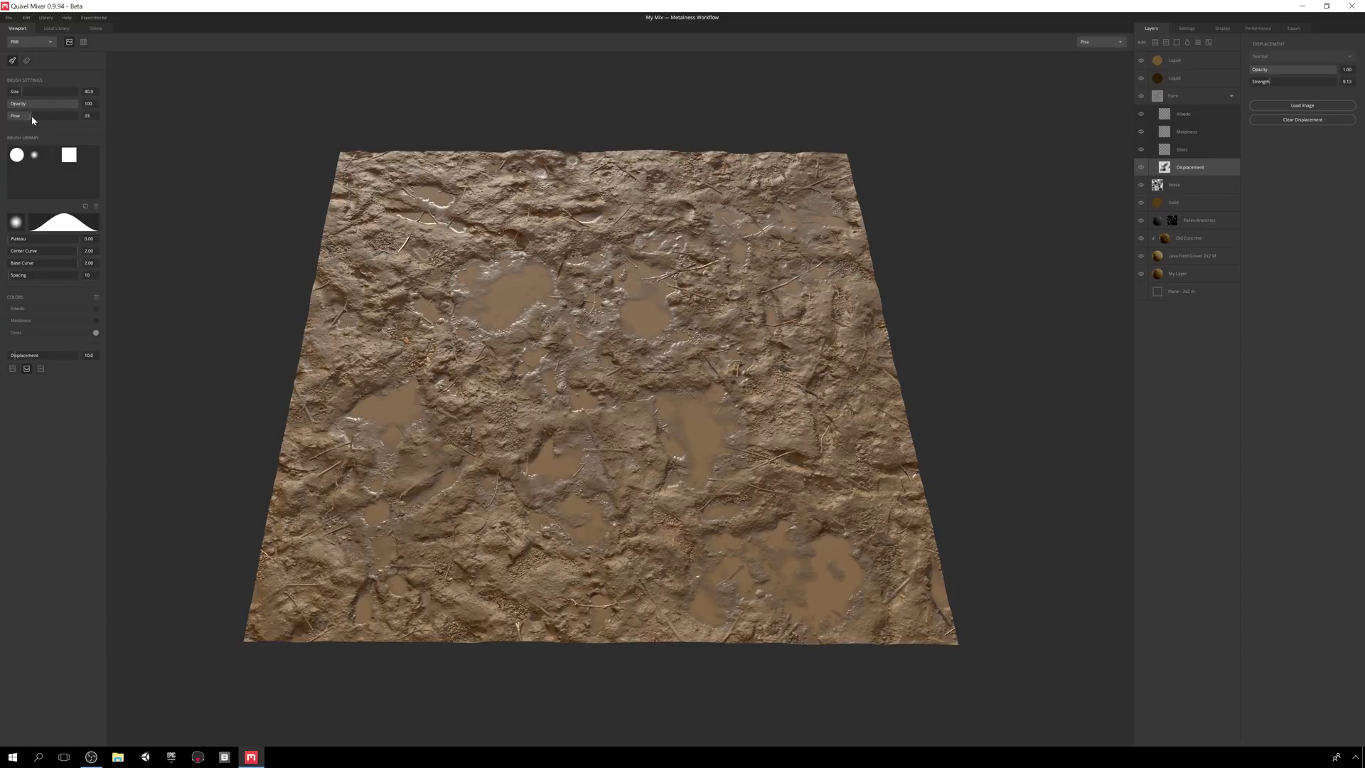
left_click(32, 116)
mouse_move(683, 185)
left_mouse_down()
mouse_move(584, 156)
mouse_move(606, 142)
mouse_move(749, 159)
mouse_move(410, 181)
left_mouse_up()
key("Tab")
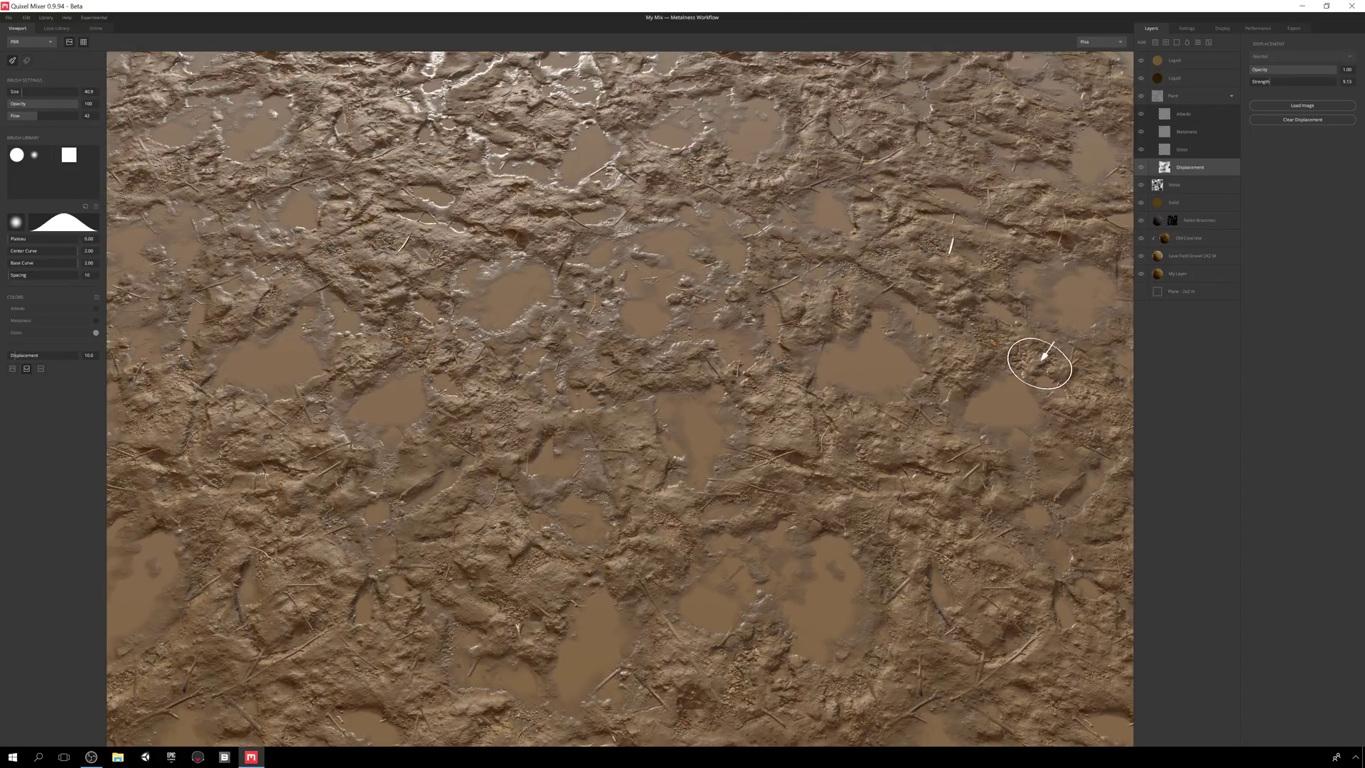
key("Tab")
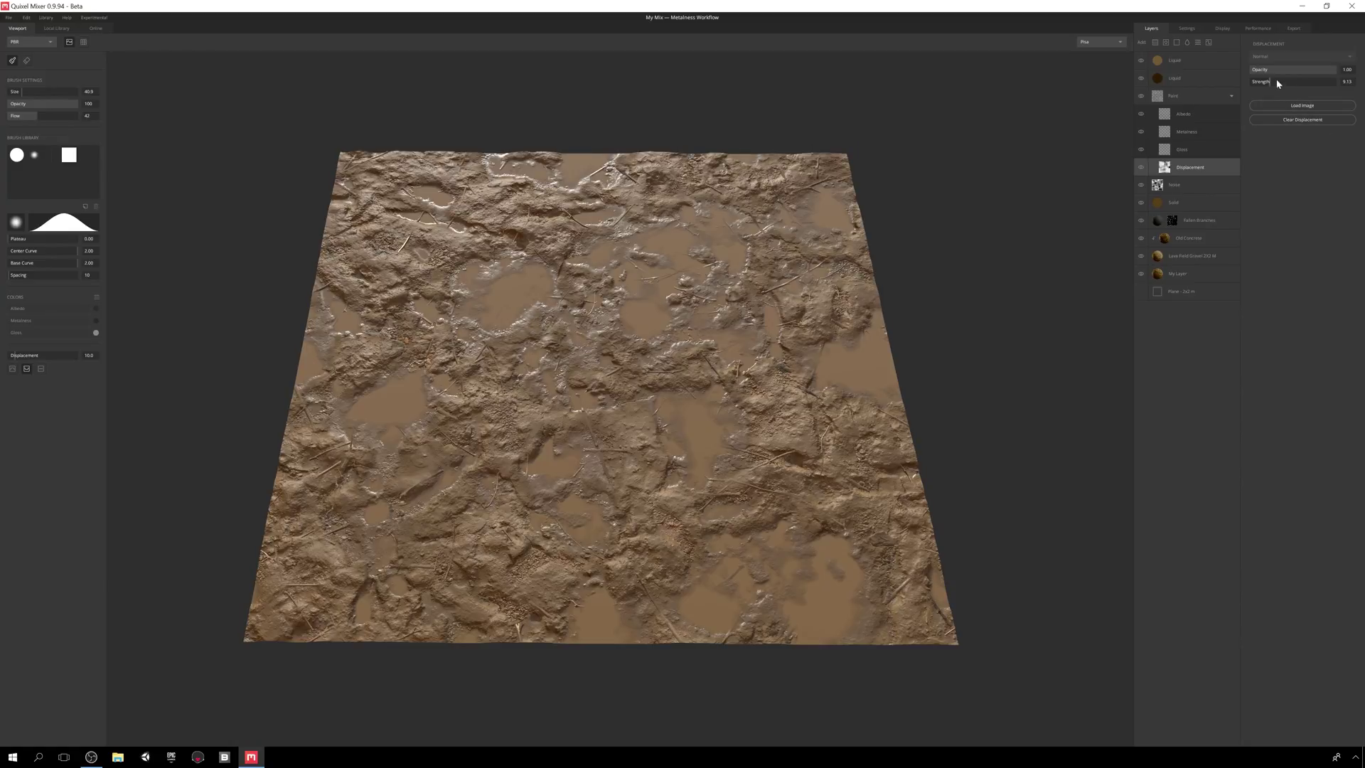
left_click_drag(1261, 82, 1263, 84)
- Deselect the layers and save My Mix
left_click(830, 74)
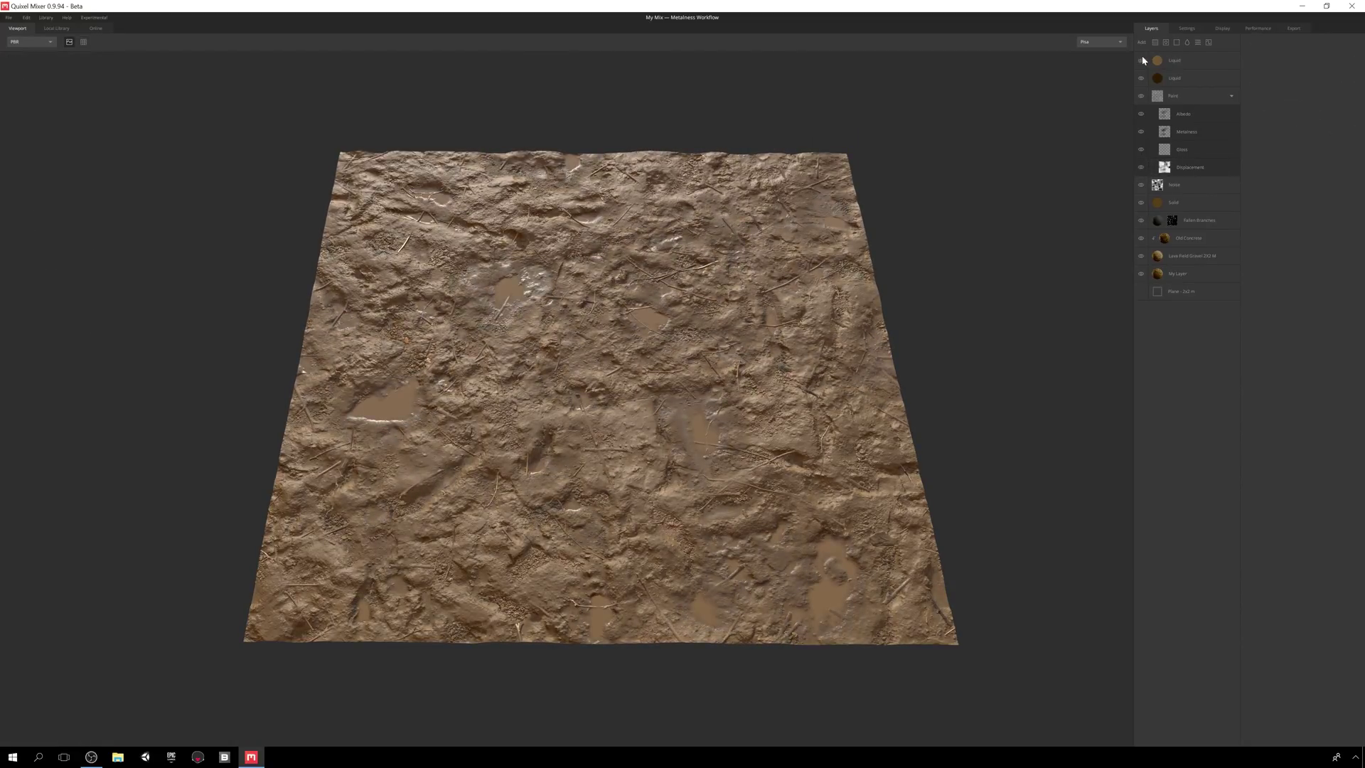
left_click(8, 17)
left_click(23, 57)
- Export the mix to the library in a new Mud category at 4096 px, tagged Wet
left_click(9, 17)
left_click(21, 89)
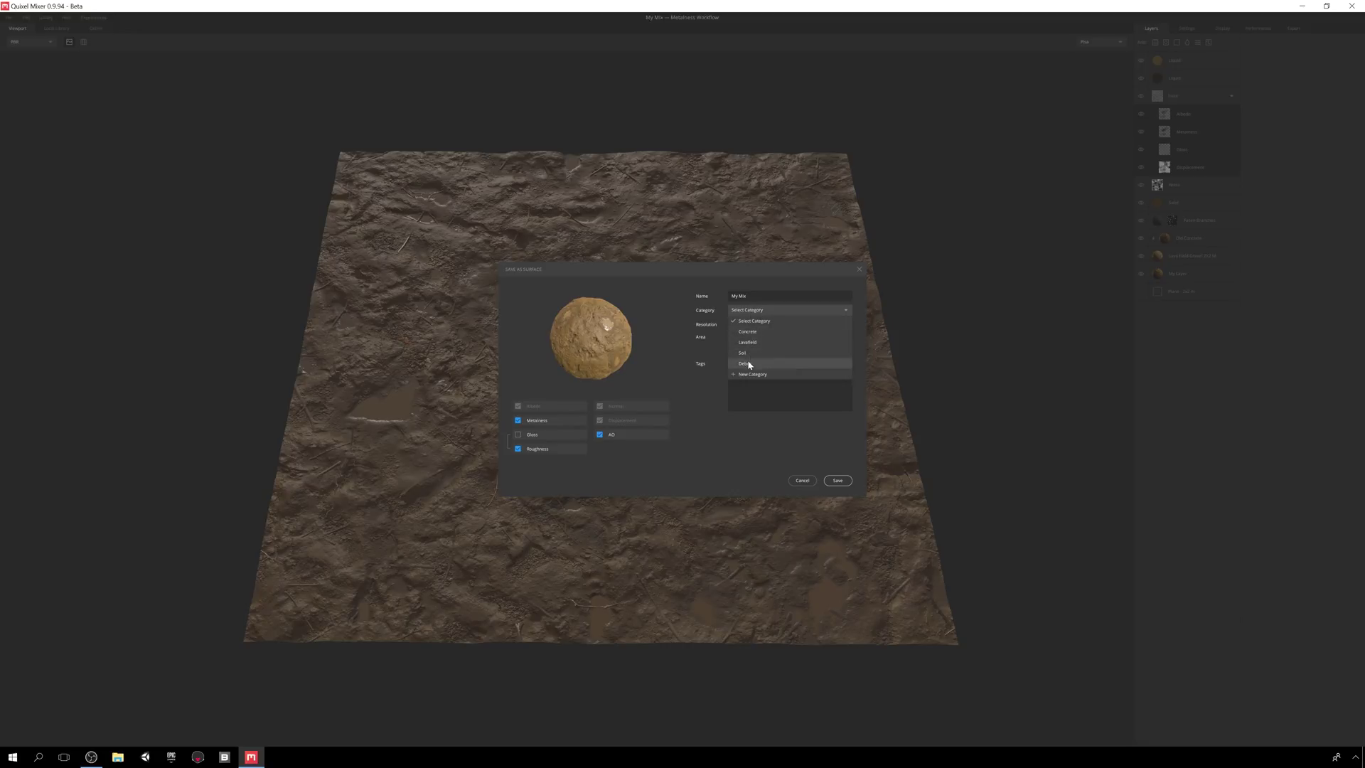
left_click(752, 375)
type("Mud")
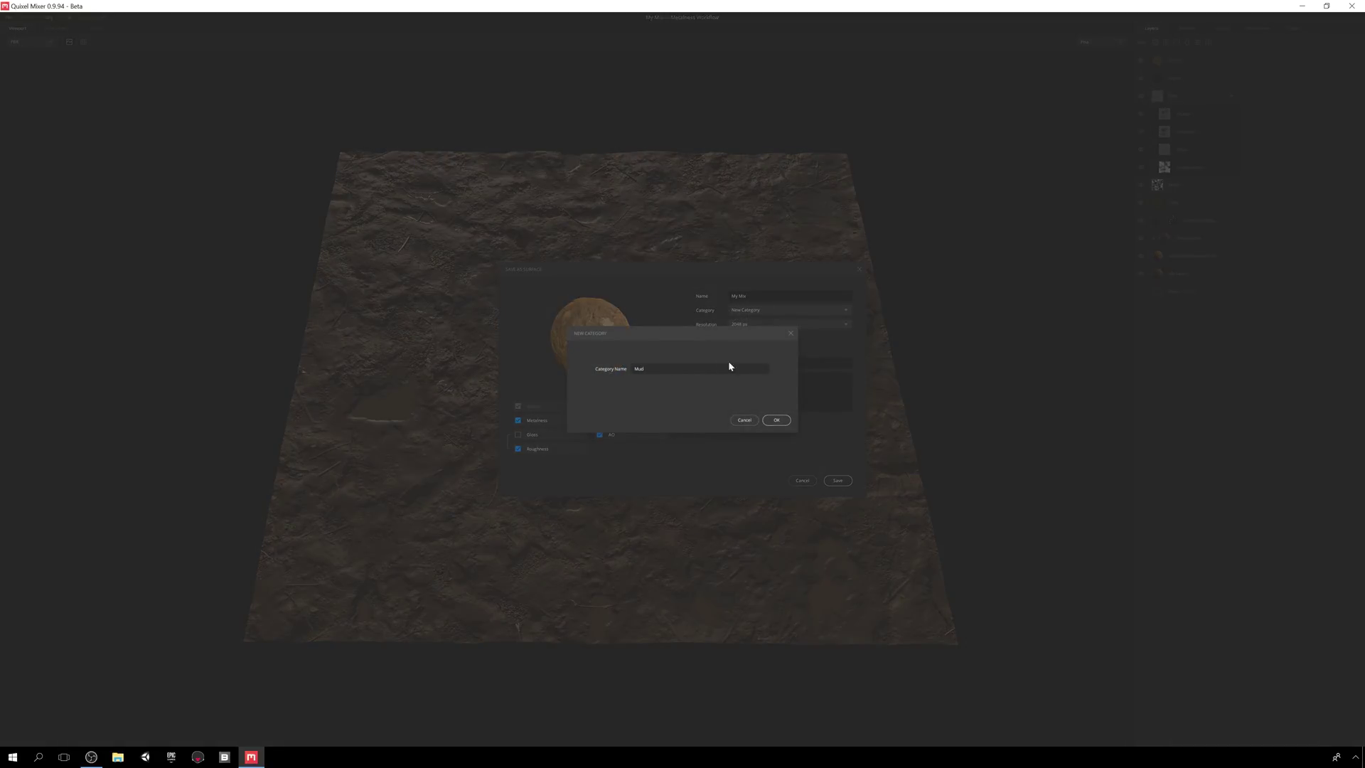
left_click(777, 421)
left_click(748, 324)
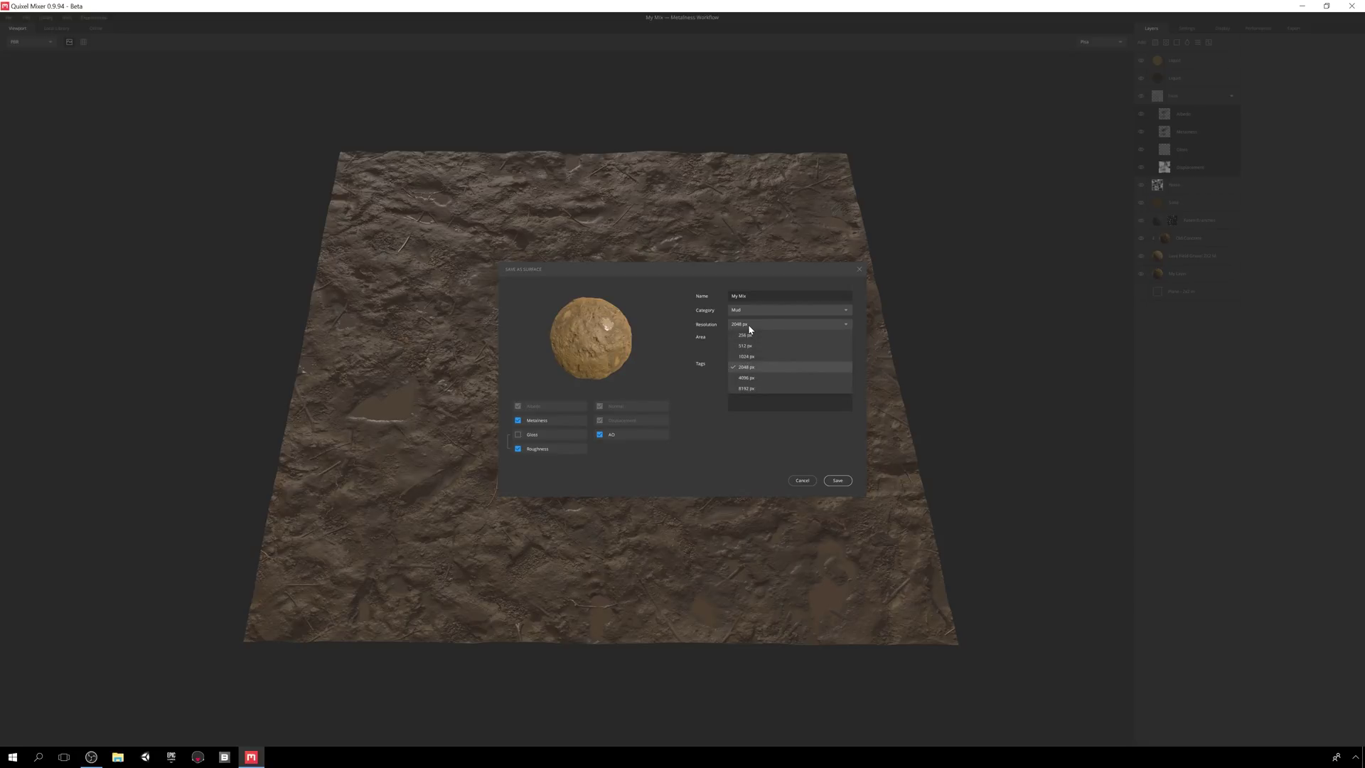
left_click(751, 382)
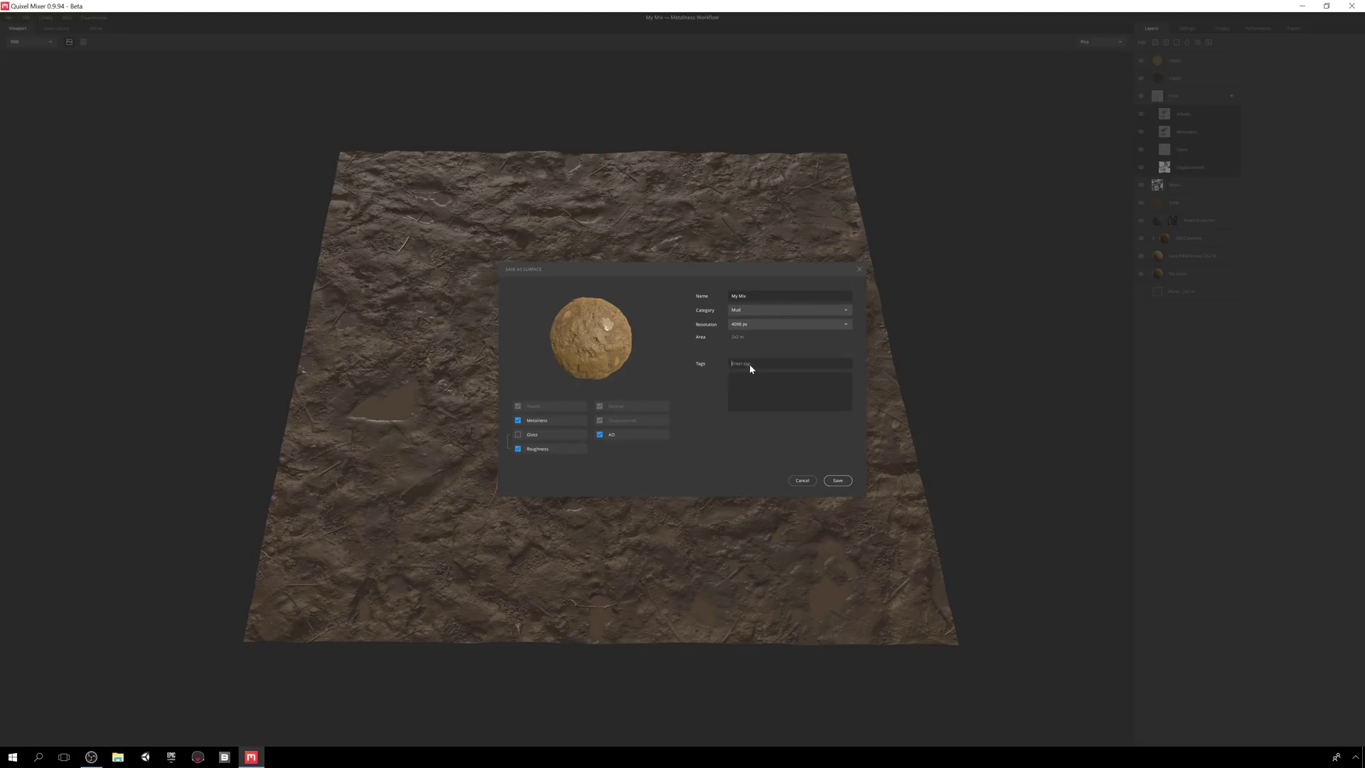
type("Wet")
key("Return")
left_click(839, 481)
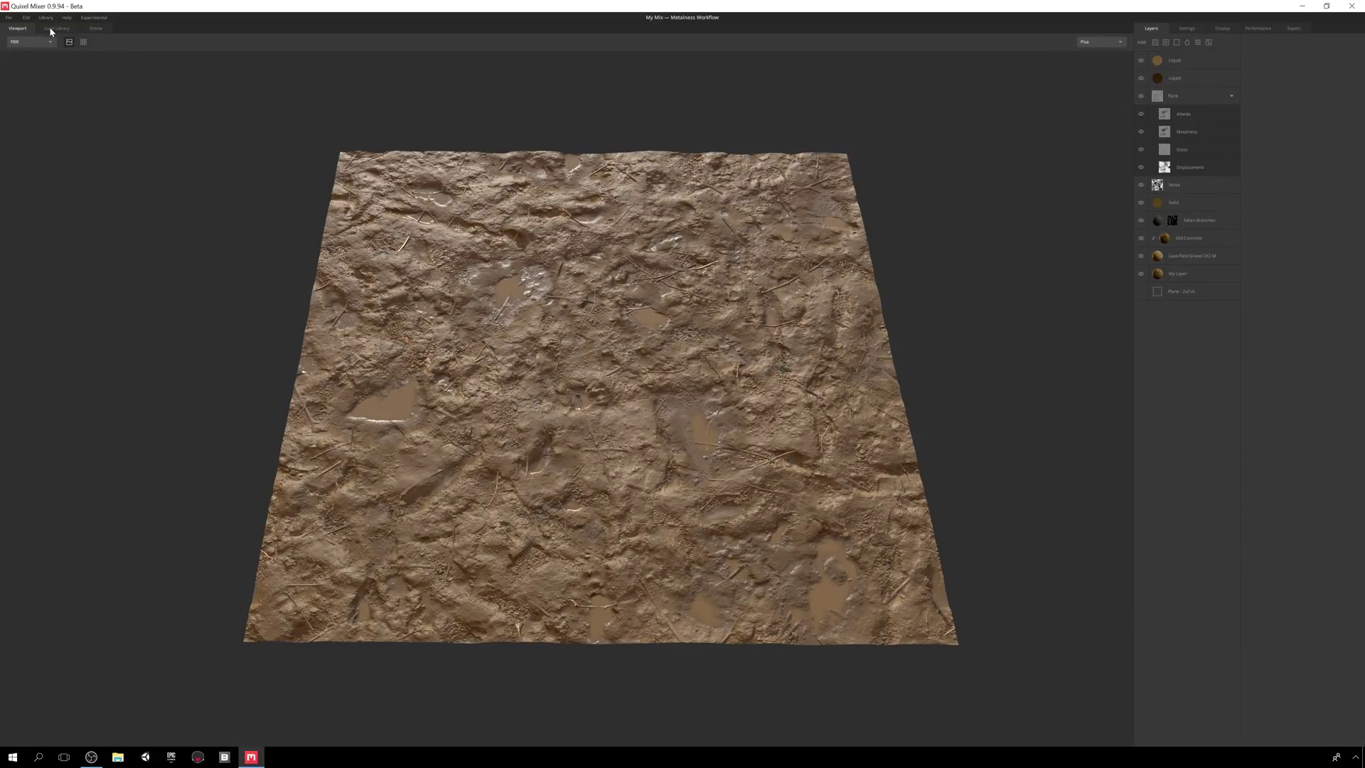
- Set the export location to a newly created Toolbag 3 Exports folder
left_click(50, 29)
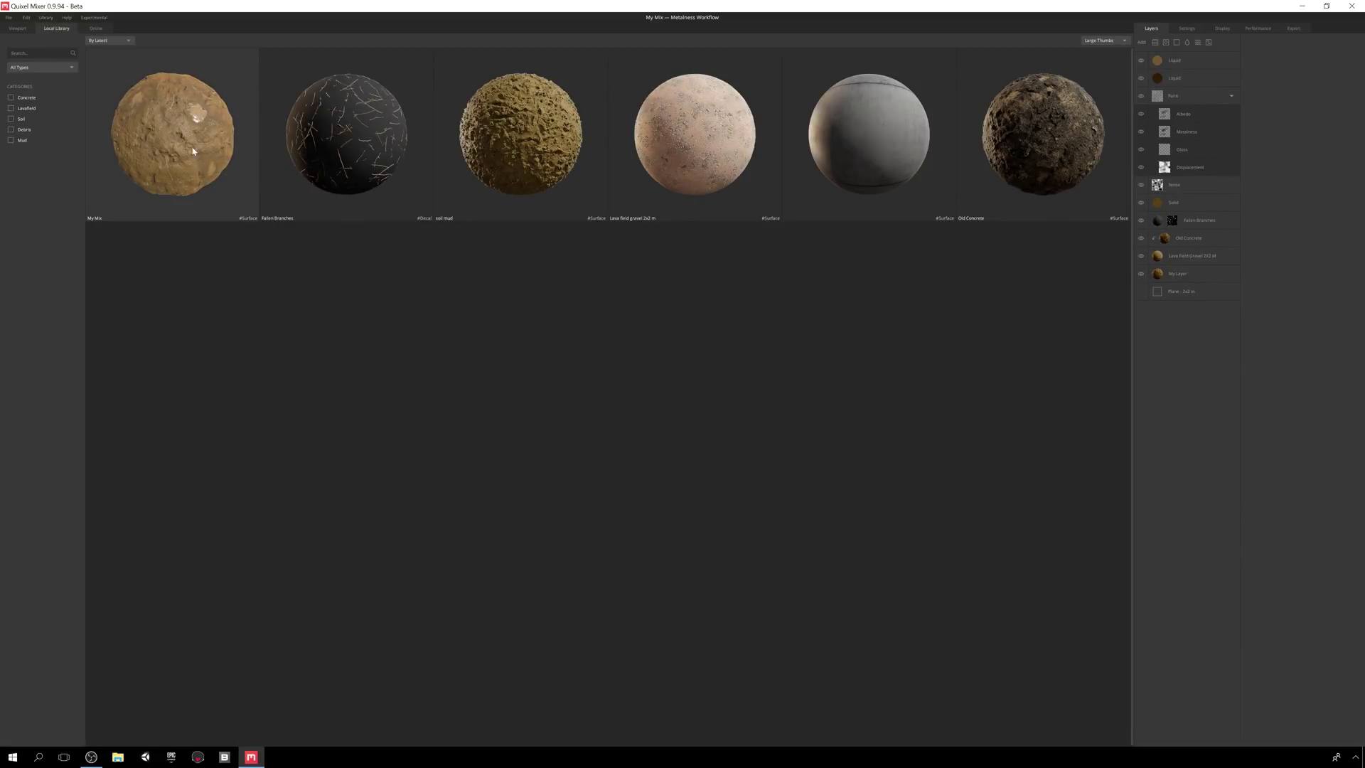
left_click(1294, 29)
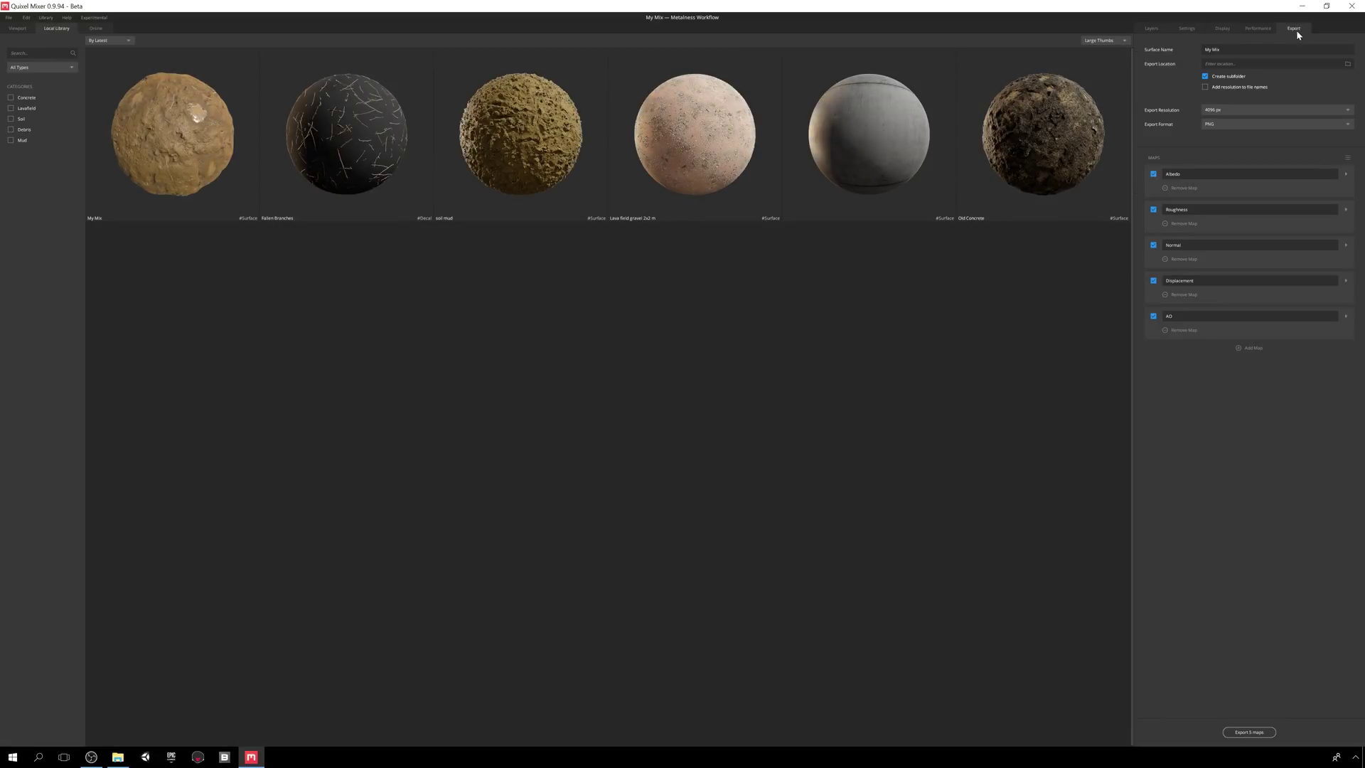
left_click(1347, 63)
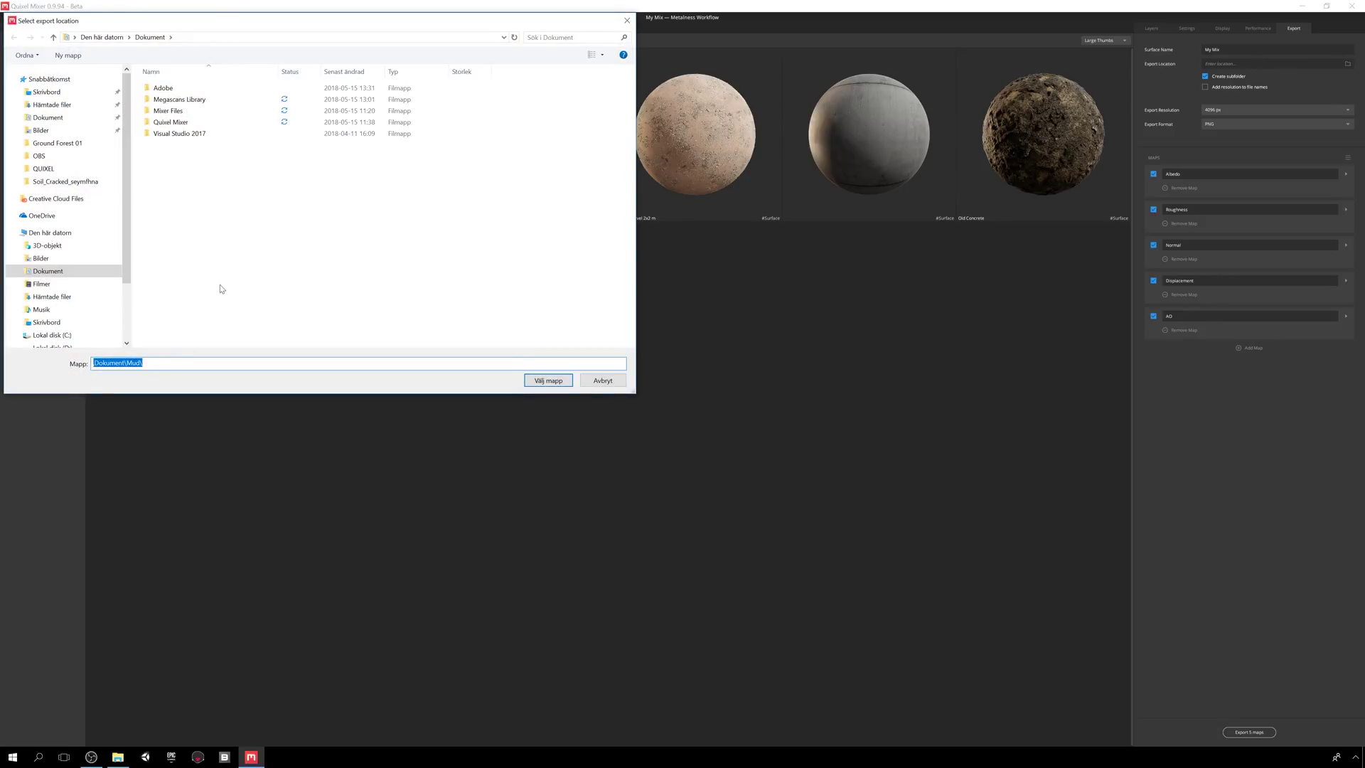
right_click(220, 288)
mouse_move(313, 412)
left_click(367, 415)
type("Toolbag 3 Exports")
key("Return")
left_click(179, 134)
left_click(548, 381)
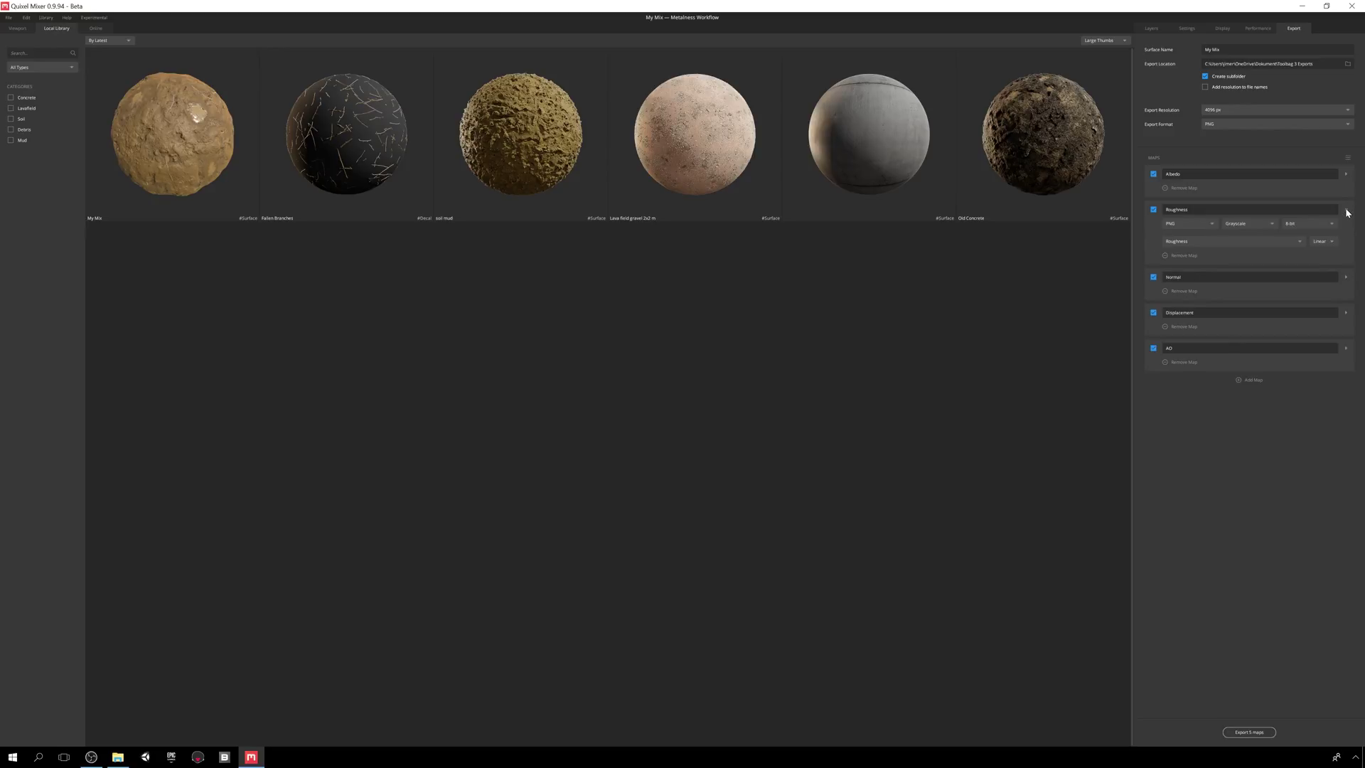
- Turn off Normalize for the Displacement map export
left_click(1346, 245)
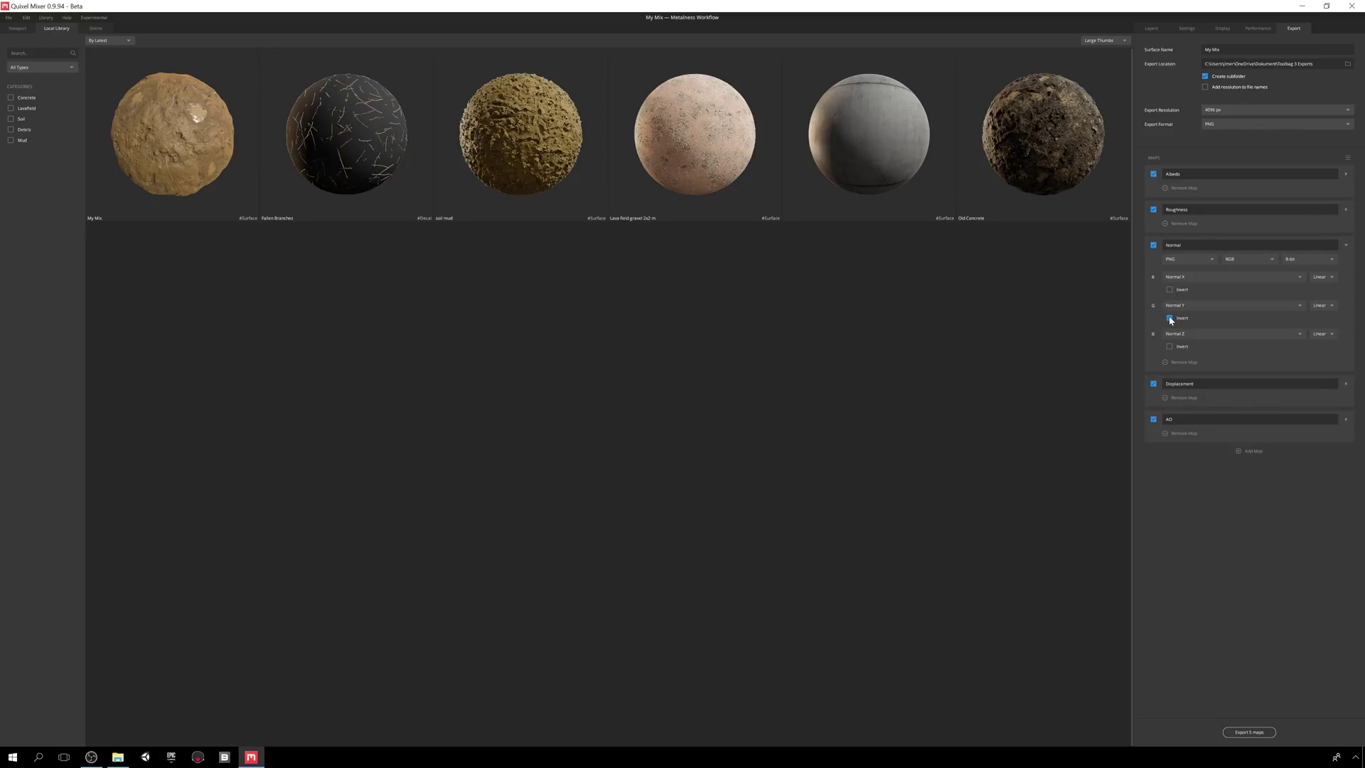
left_click(1346, 245)
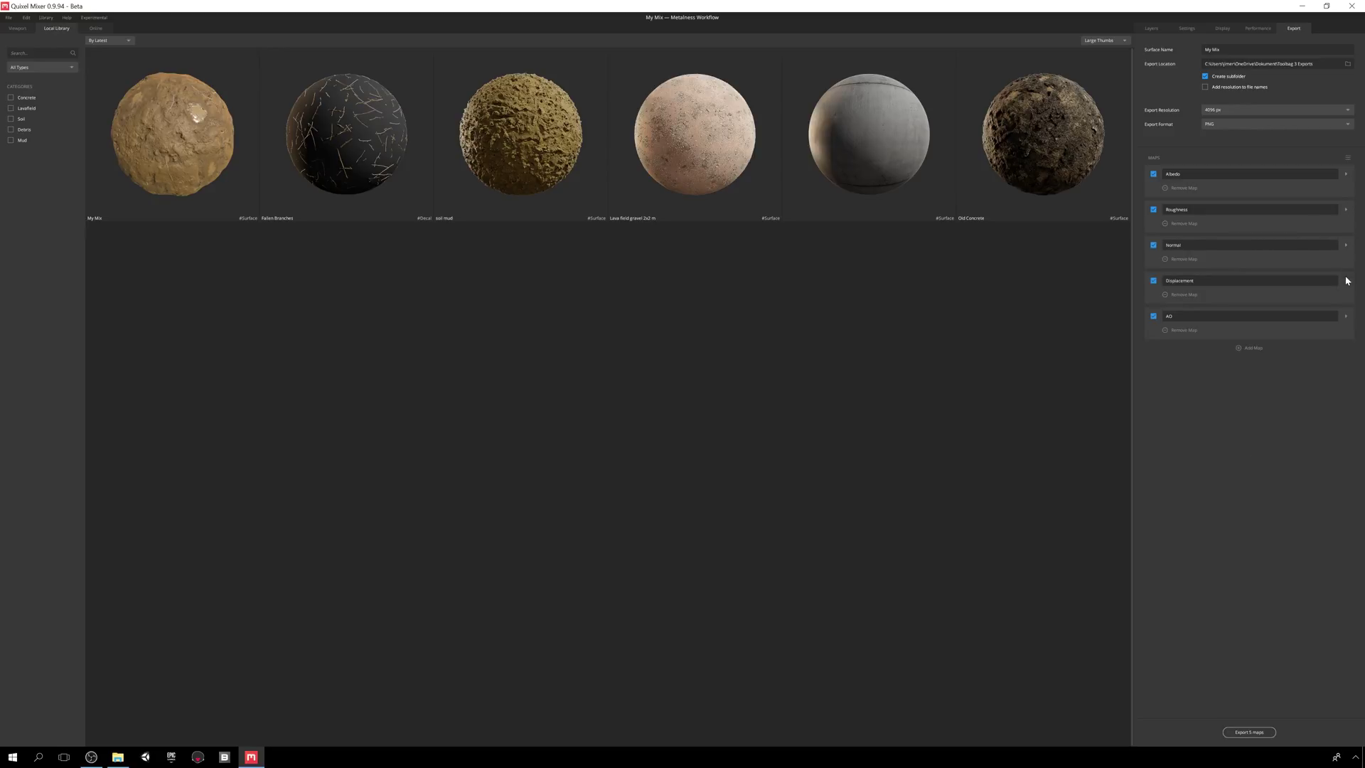
left_click(1346, 281)
left_click(1170, 324)
left_click(1346, 362)
left_click(1346, 363)
left_click(1346, 281)
- Save the export settings as the preset 'My Toolbag 3 Export'
left_click(1348, 158)
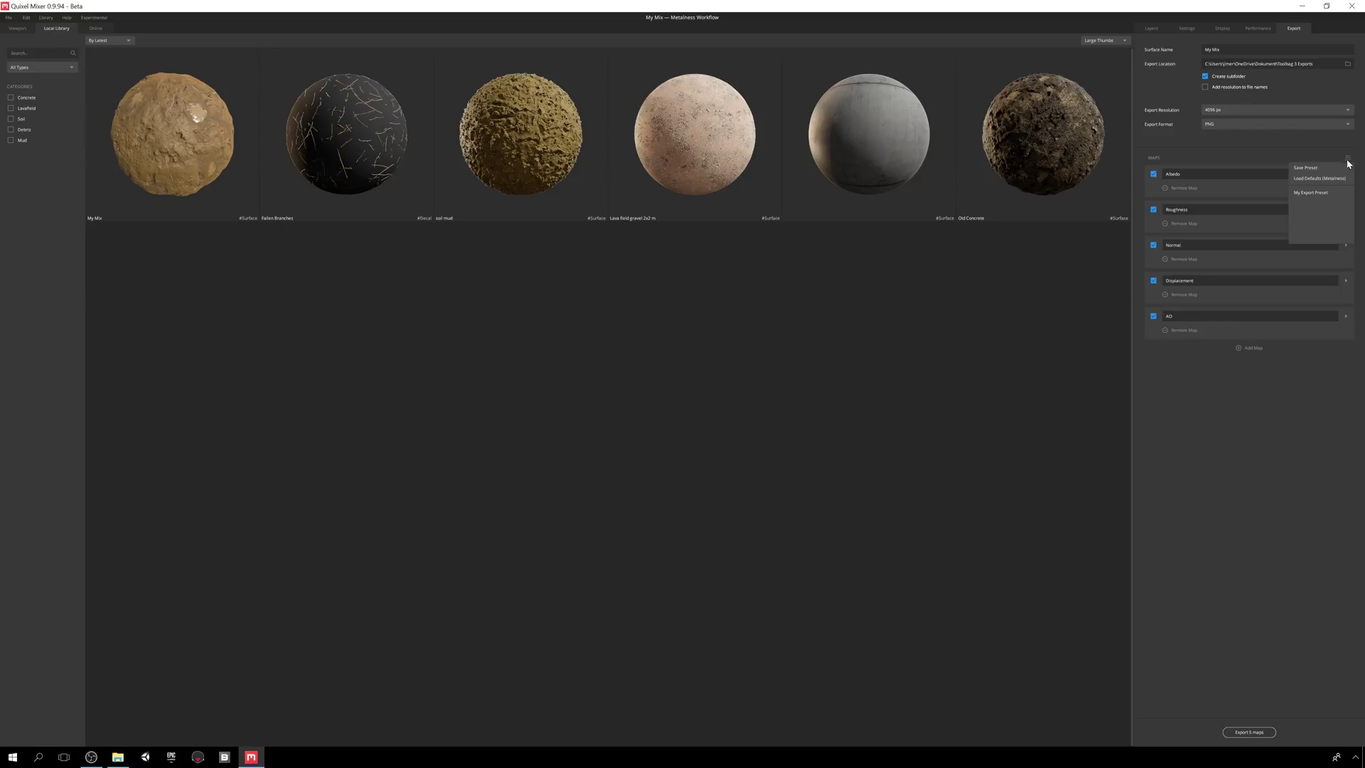
left_click(1312, 173)
type("My Too")
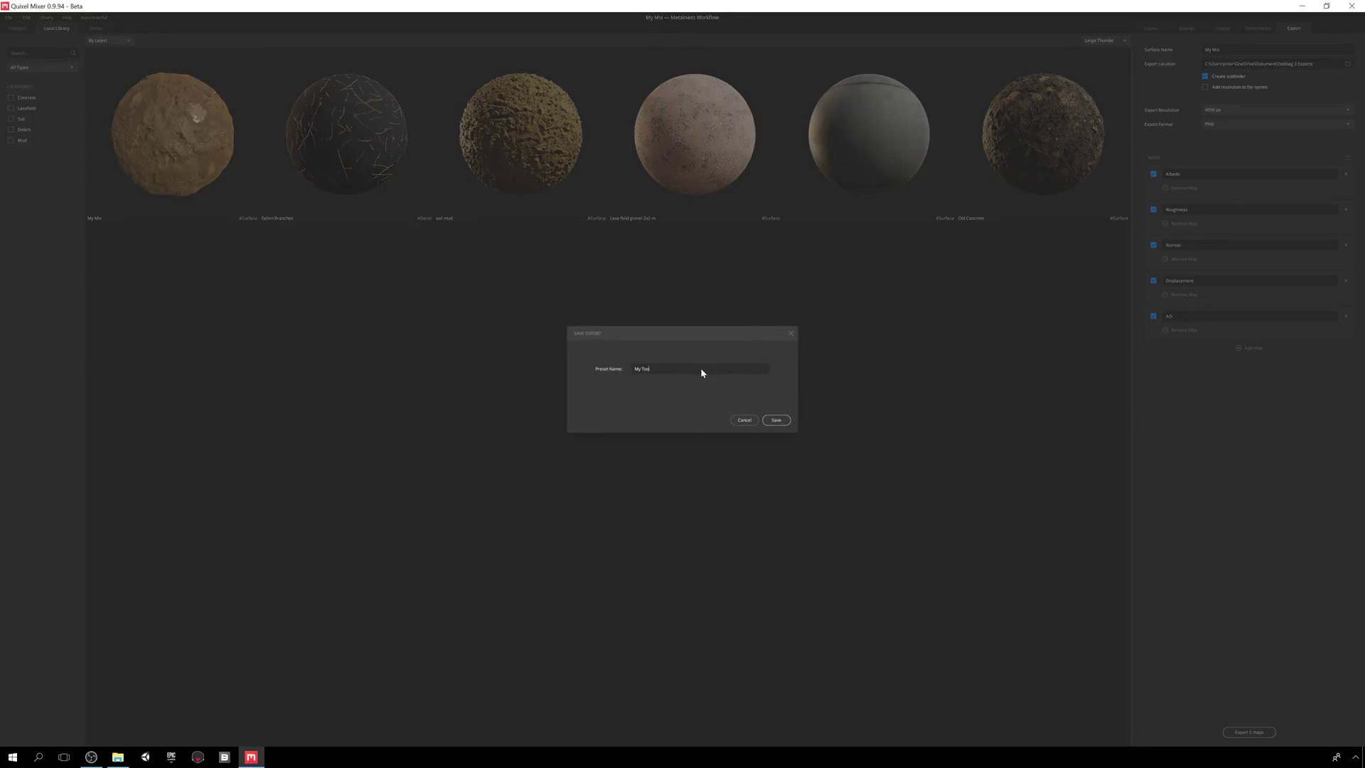
type("lbag 3 Export")
left_click(777, 420)
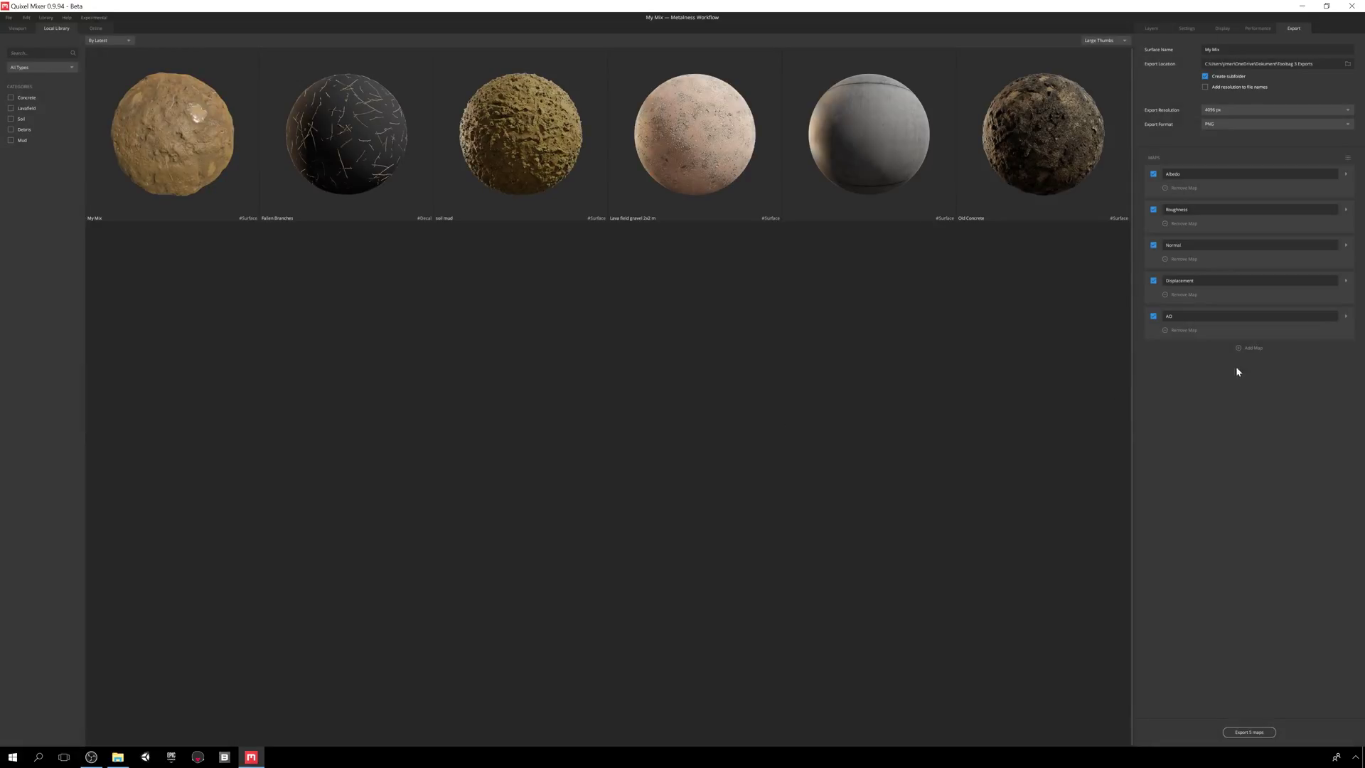
- Switch between export presets, then reselect the saved My Toolbag 3 Export preset
left_click(1348, 158)
left_click(1313, 204)
left_click(1348, 158)
left_click(1320, 179)
left_click(1348, 158)
left_click(1315, 178)
- Browse File Explorer to Toolbag 3 Exports > My Mix and preview one exported PNG map
left_click(117, 763)
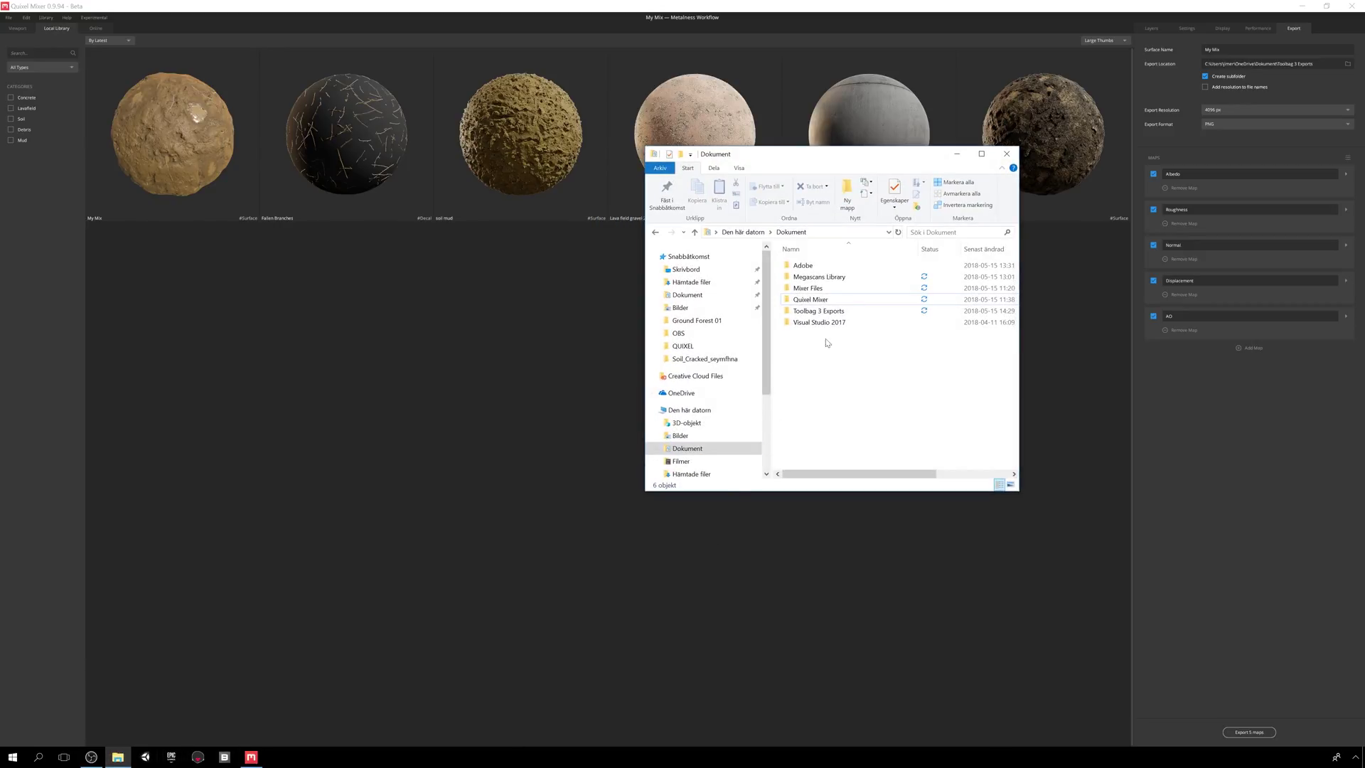
double_click(844, 316)
double_click(804, 265)
left_click_drag(804, 153, 382, 201)
double_click(389, 343)
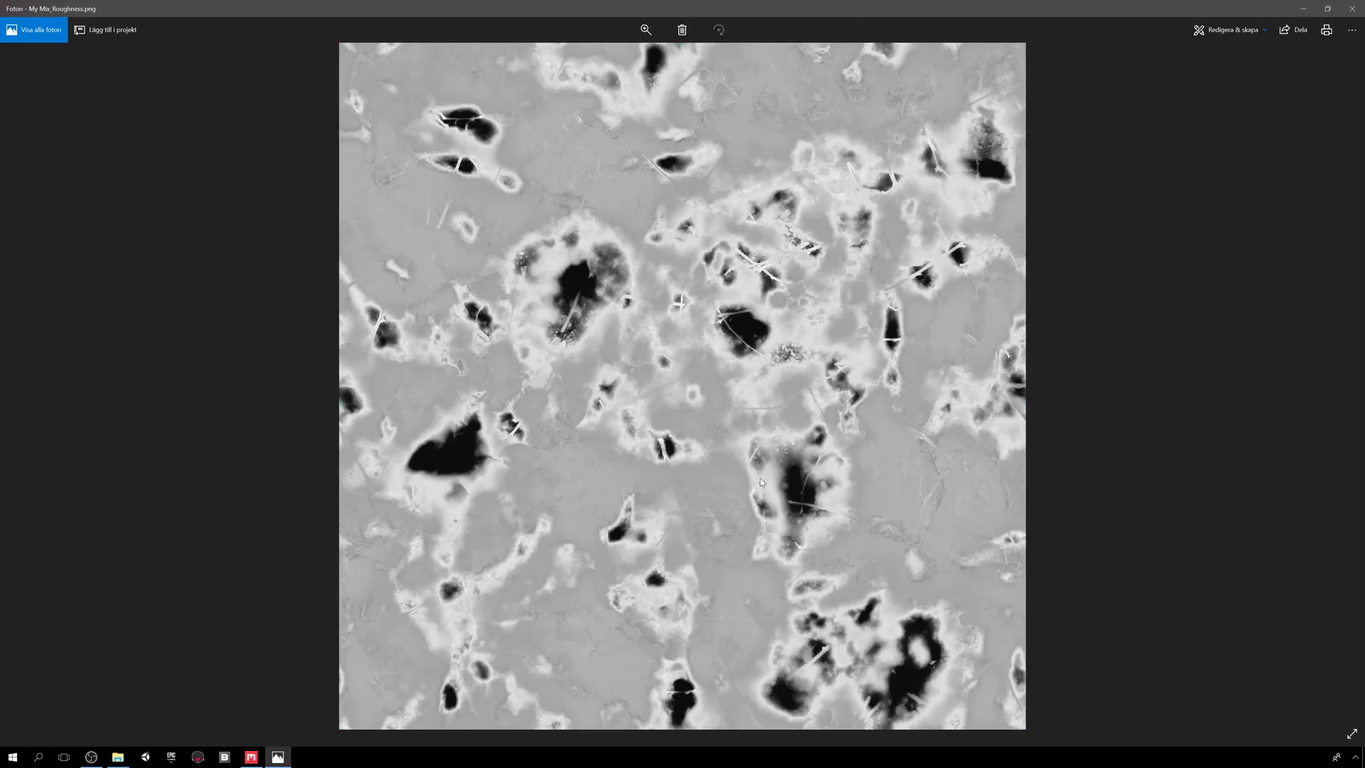
left_click(1352, 9)
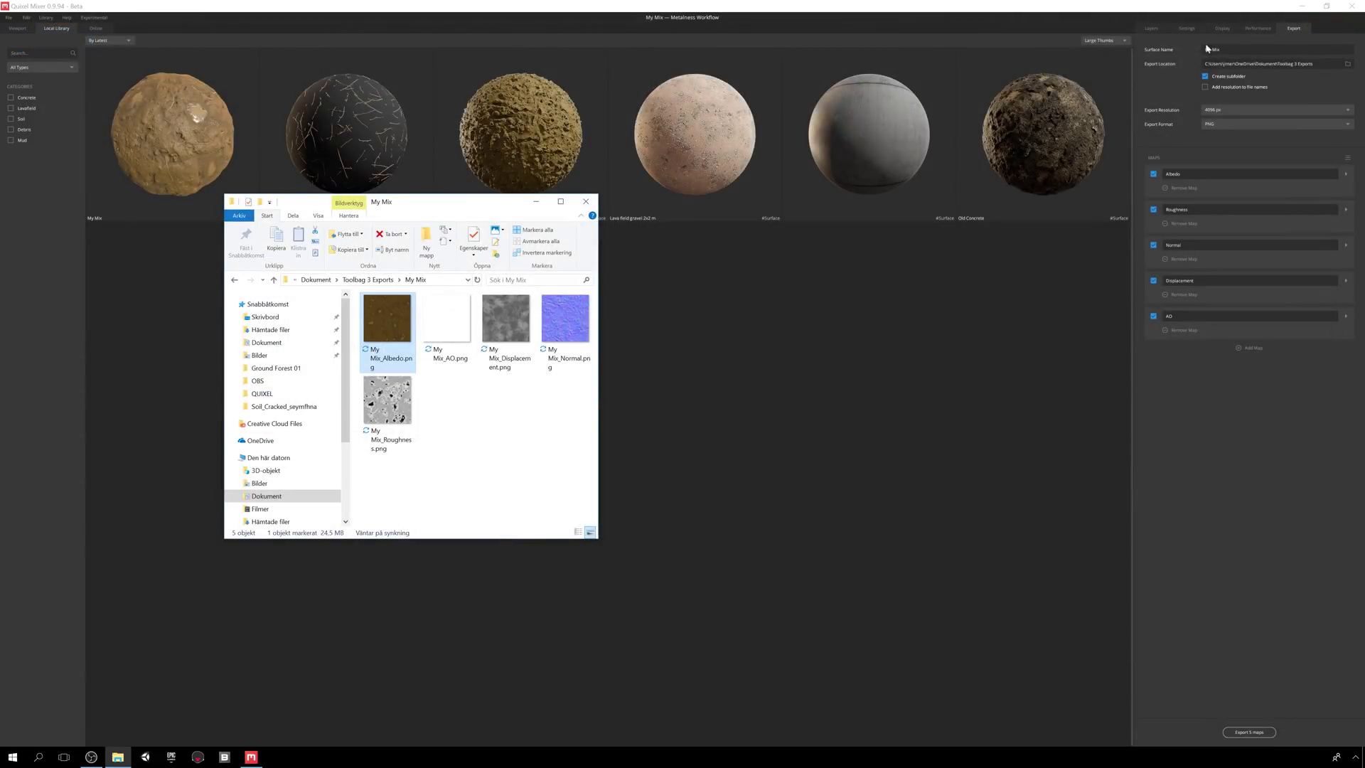
- Open the recent Quixel_Sphere scene in Toolbag 3 and select its Default material
left_click(202, 758)
left_click(7, 17)
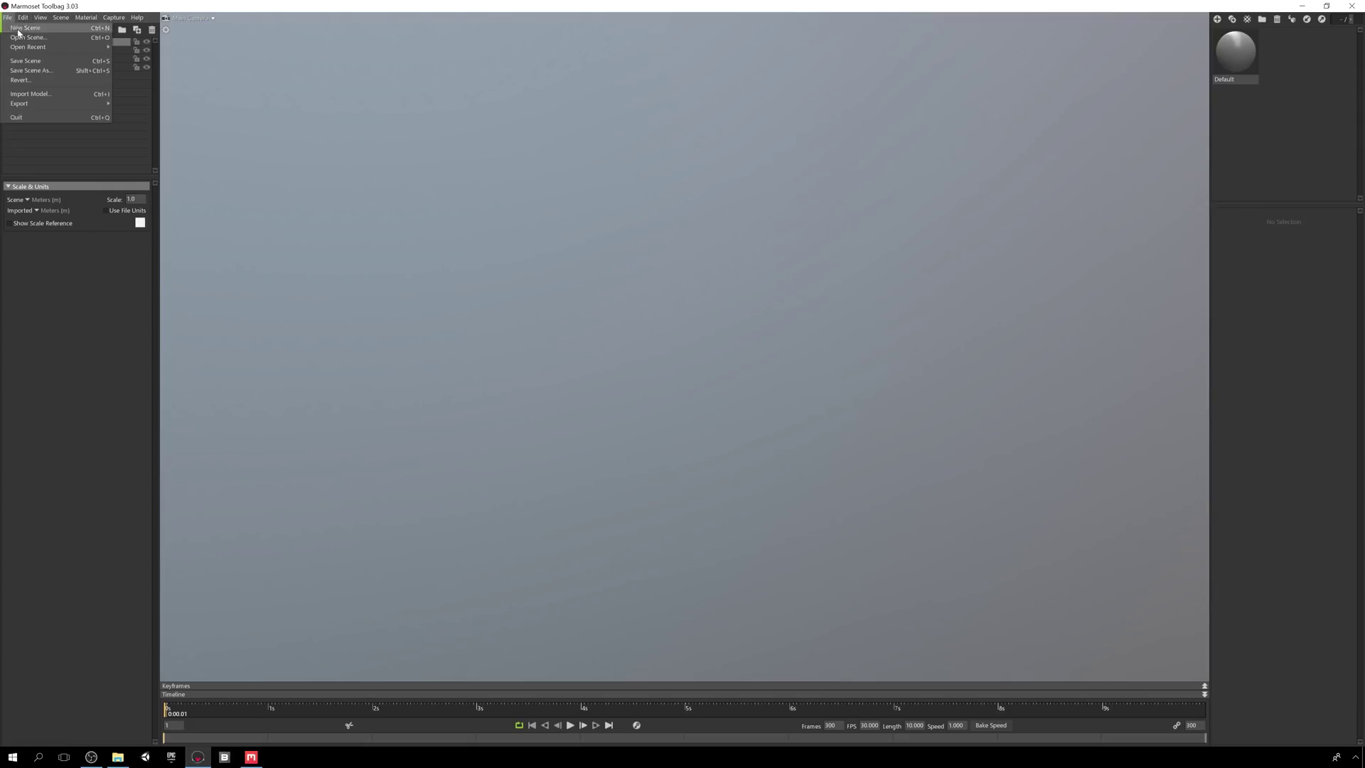
mouse_move(57, 47)
left_click(212, 47)
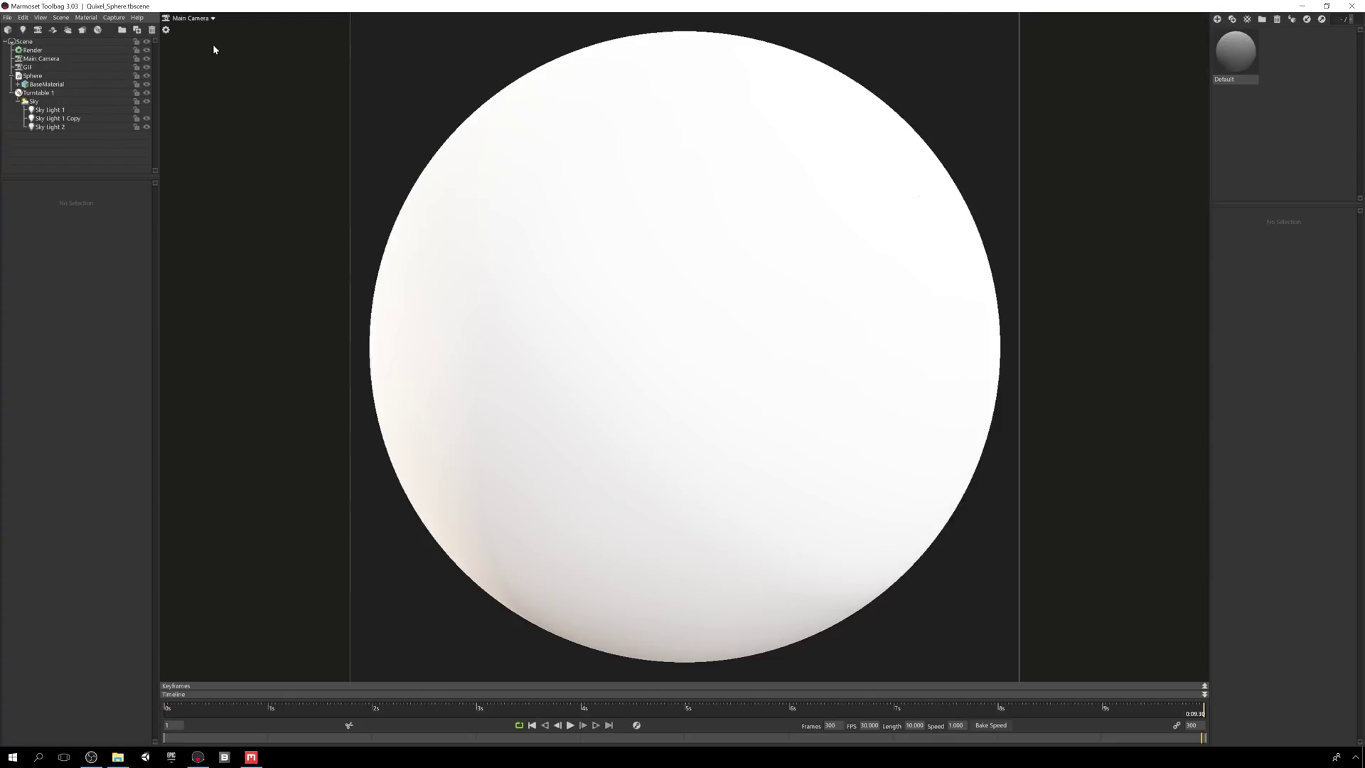
left_click(1222, 54)
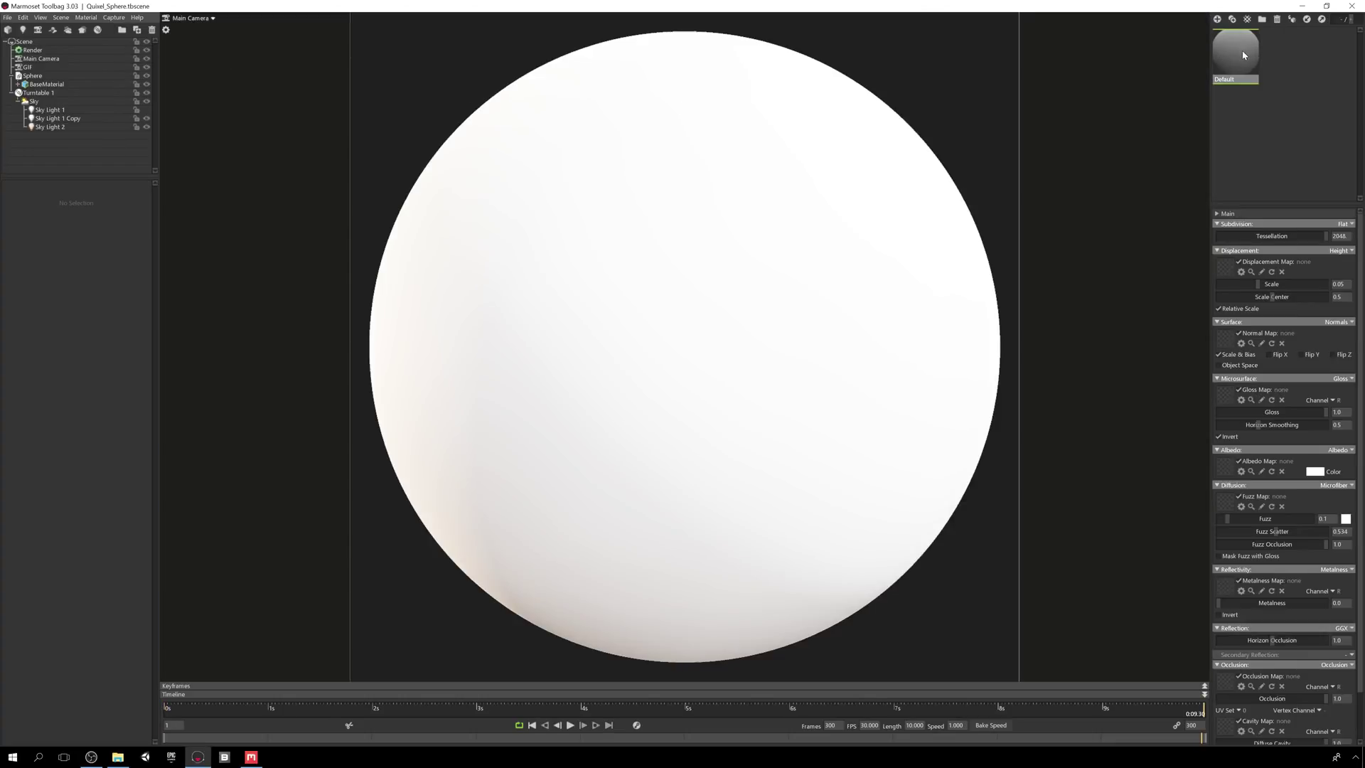
- Assign the albedo, normal, roughness-as-gloss, AO and displacement PNGs to the material's slots
left_click(117, 757)
left_click_drag(384, 322, 1225, 461)
left_click_drag(565, 320, 1230, 340)
mouse_move(388, 401)
left_mouse_down()
mouse_move(822, 429)
mouse_move(1225, 395)
left_mouse_up()
left_click_drag(447, 319, 1225, 681)
left_click_drag(506, 318, 1227, 276)
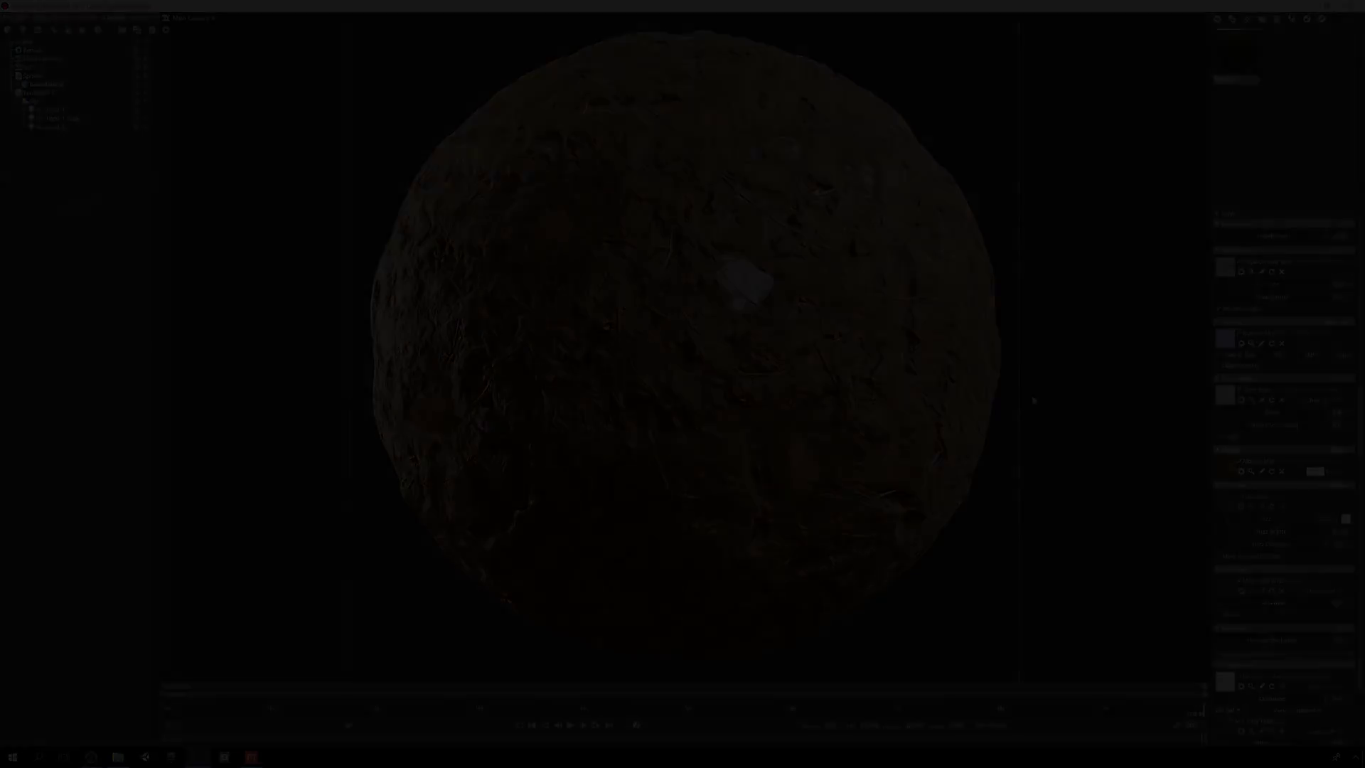